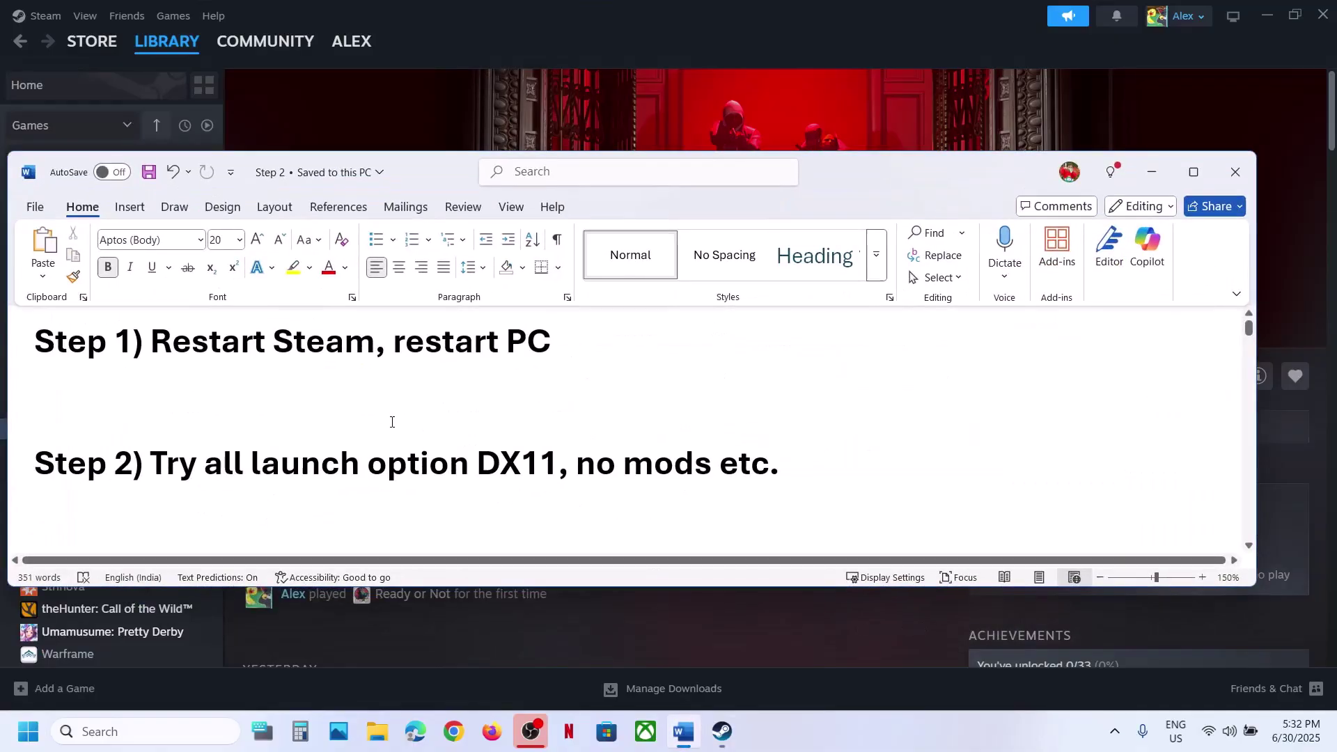
Step: Review the launch options for Ready or Not in Steam, including DirectX 11 and Safe Mode (No Mods), without starting the game
left_click_drag(198, 461, 620, 463)
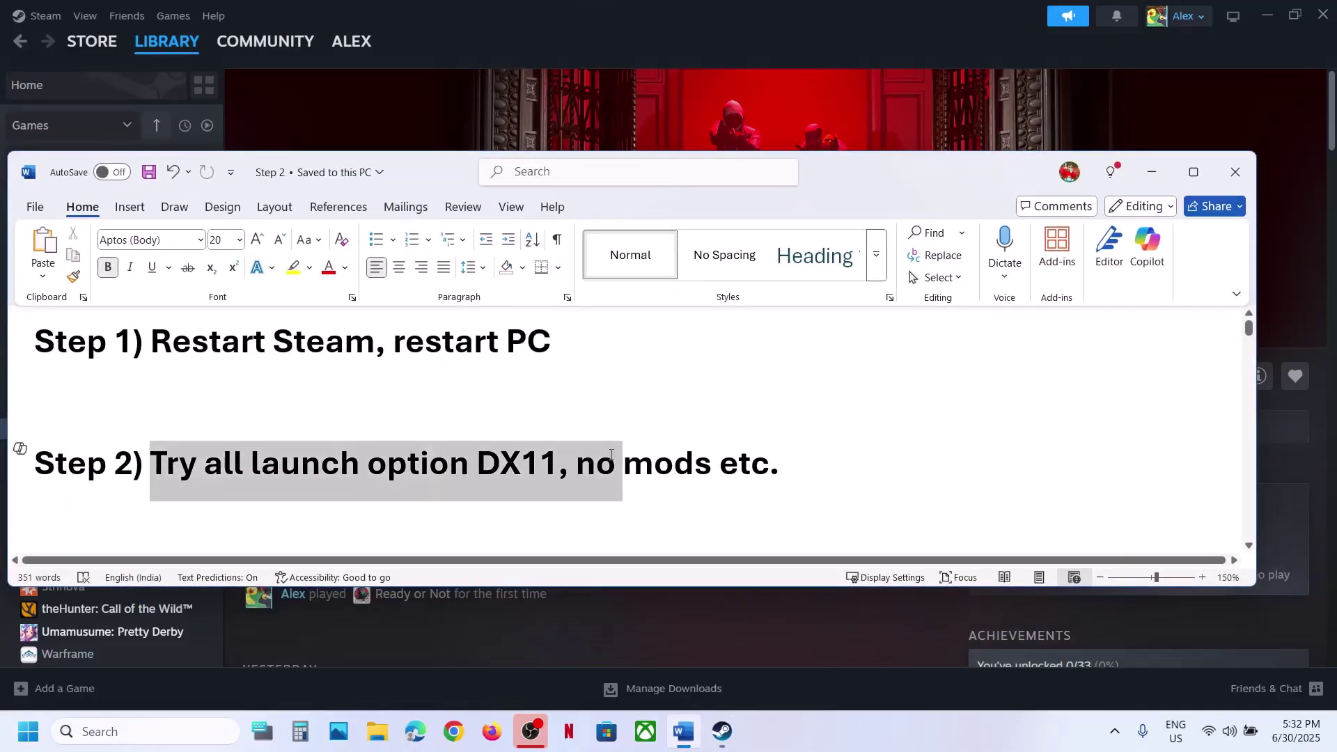
left_click(772, 82)
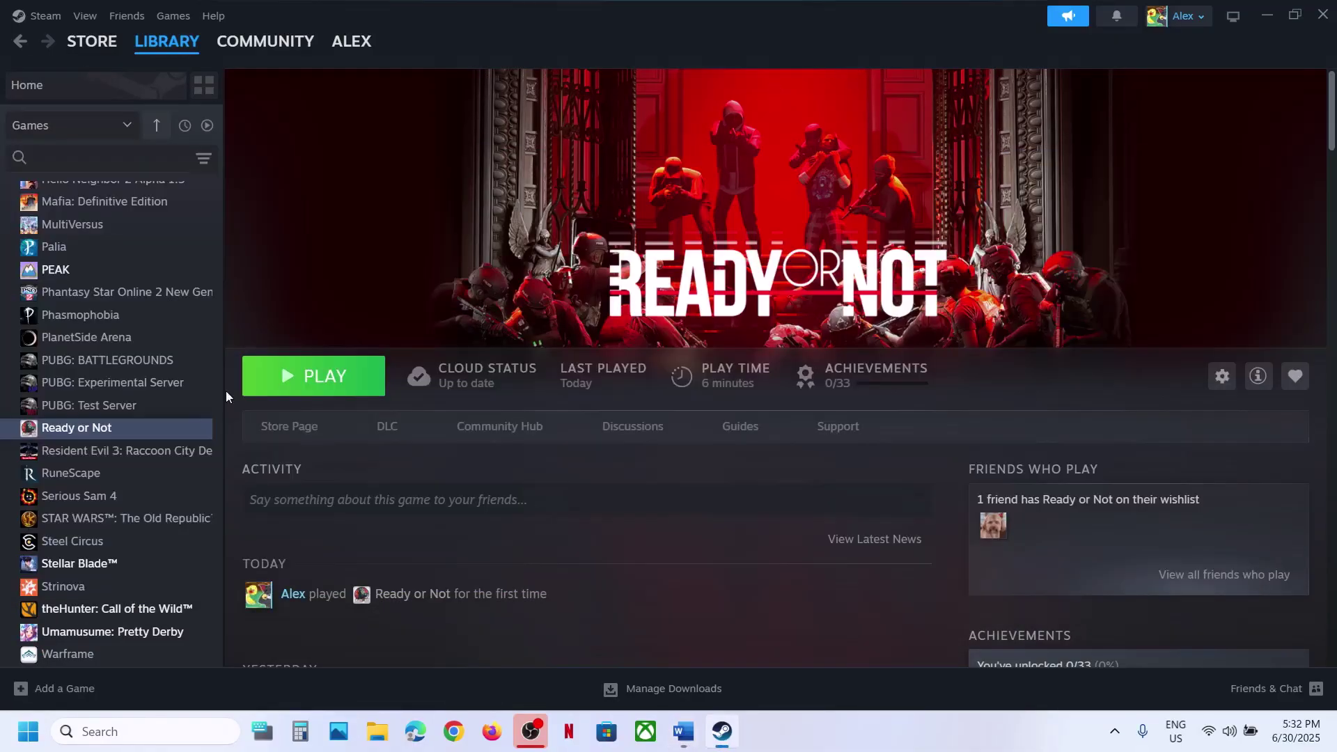
left_click(327, 385)
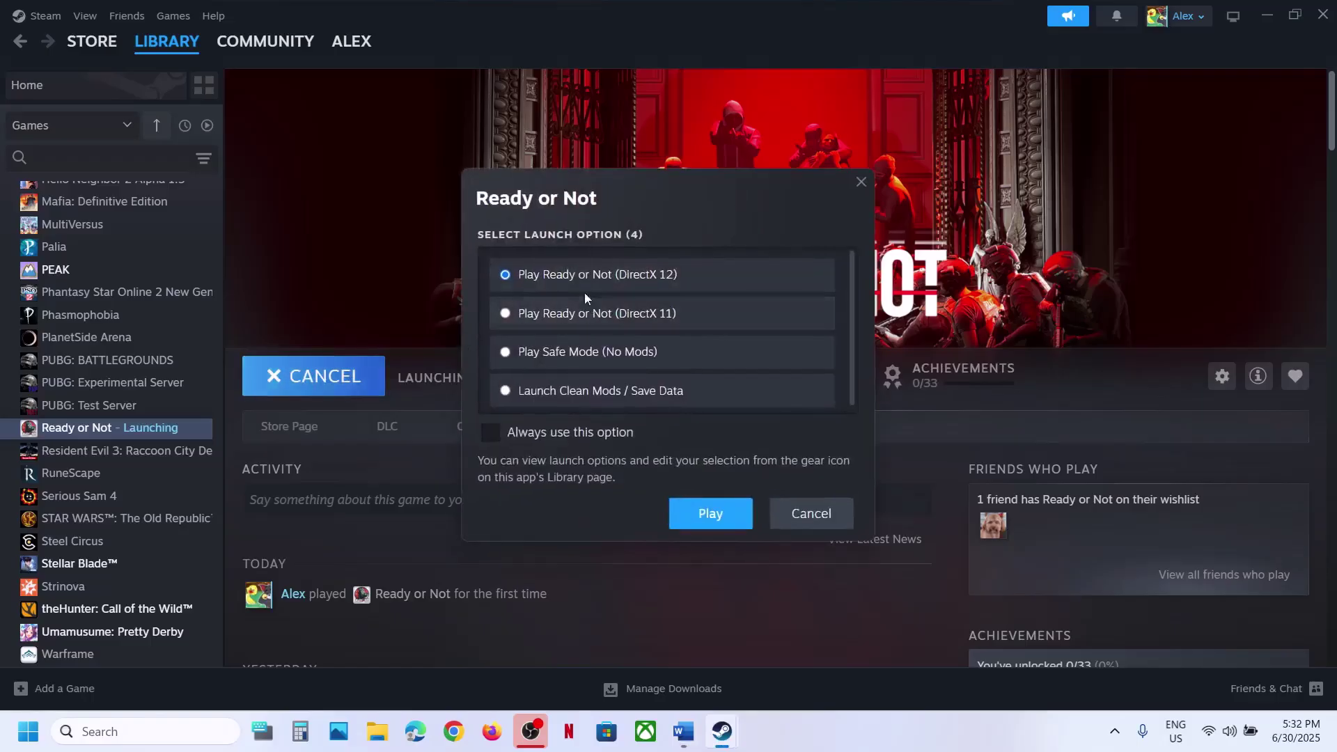
left_click(505, 314)
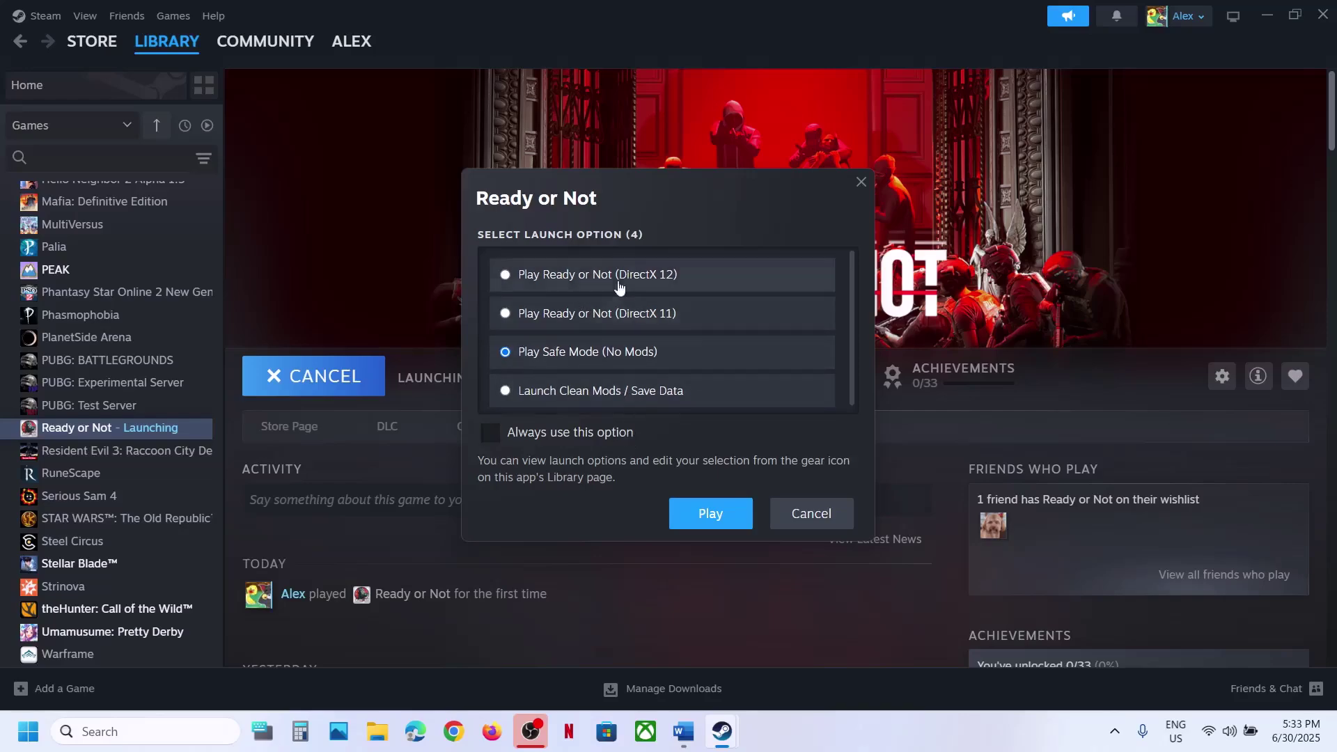
left_click(811, 513)
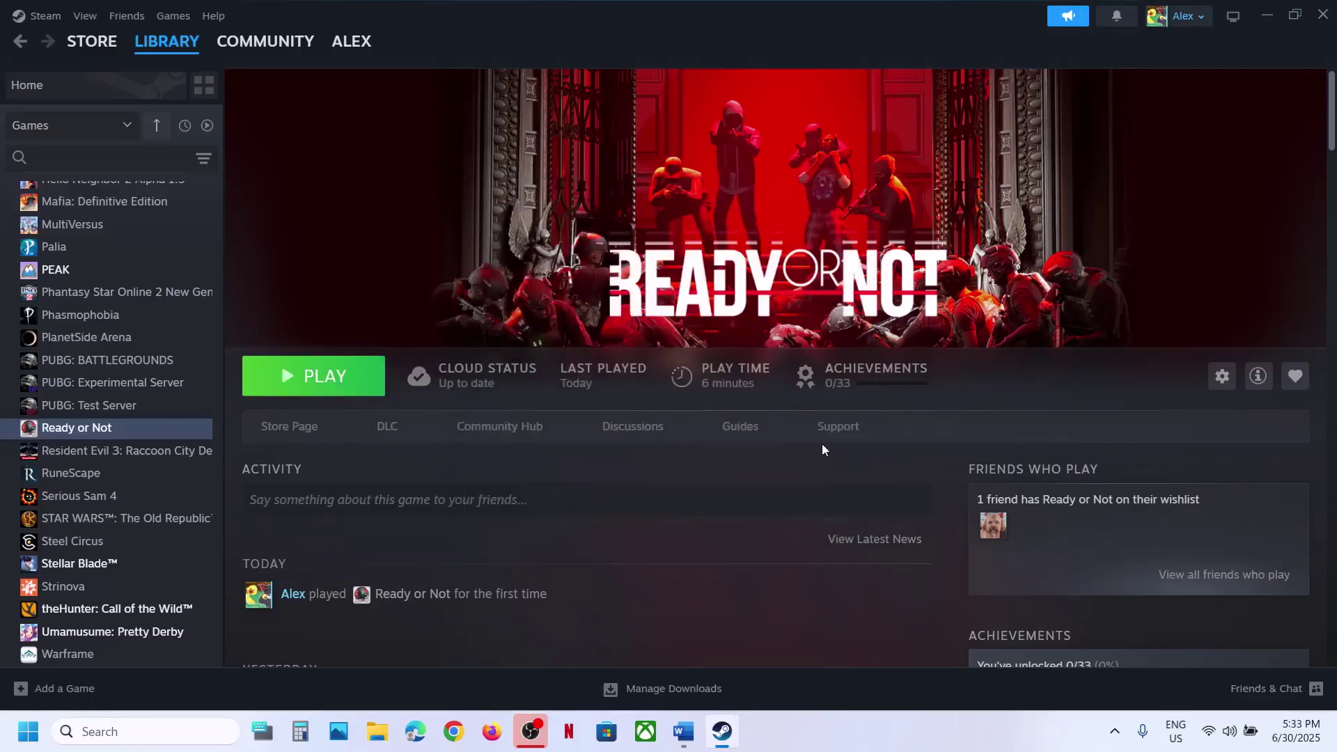
Step: Switch to the Word document and read Step 3 about deleting the config file and losing saved settings
left_click(684, 732)
scroll(546, 502, "down", 2)
scroll(547, 502, "down", 1)
scroll(547, 502, "up", 1)
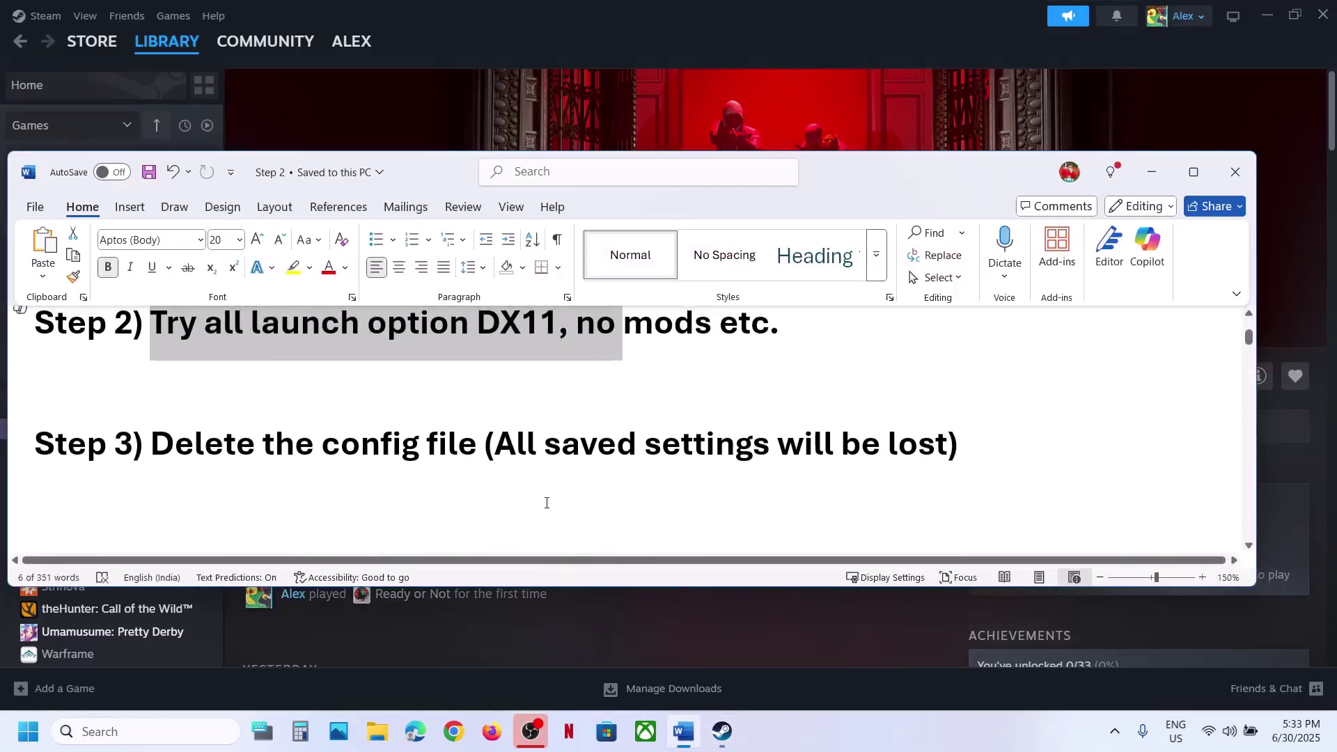
left_click_drag(201, 452, 516, 466)
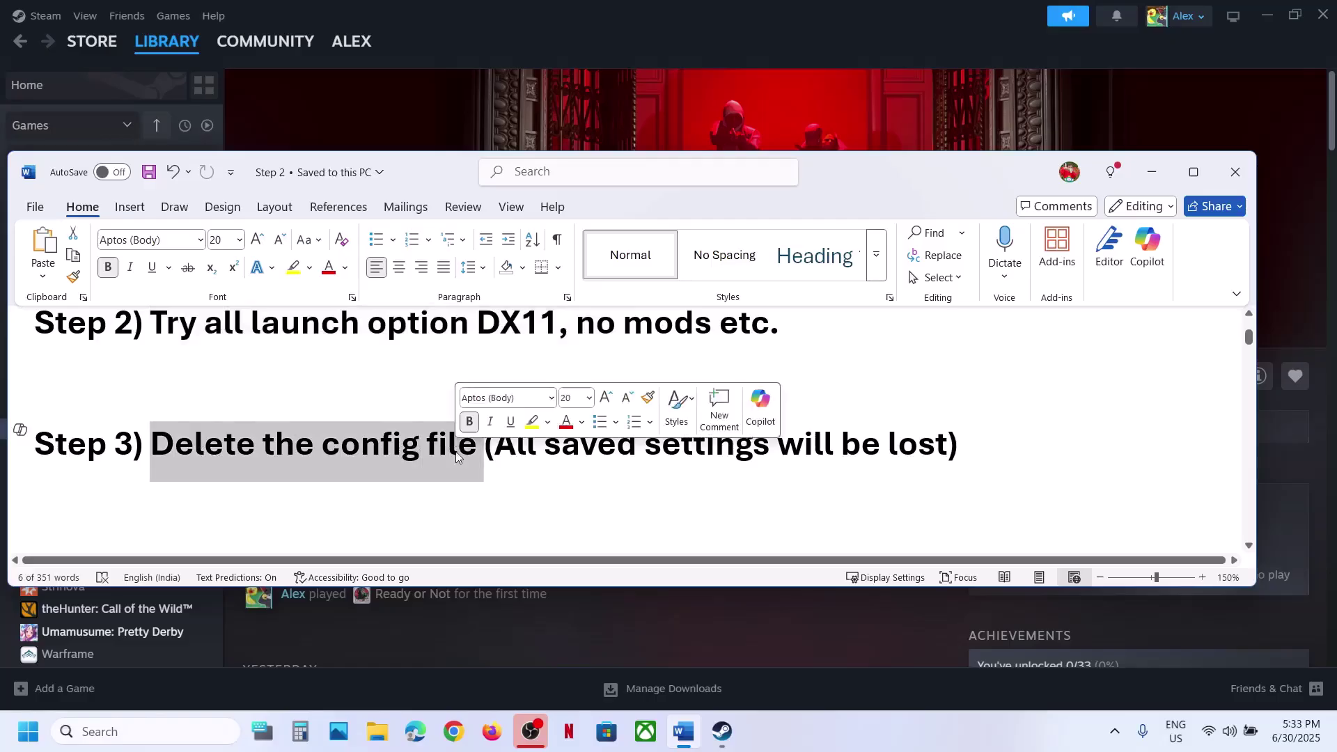
left_click(505, 444)
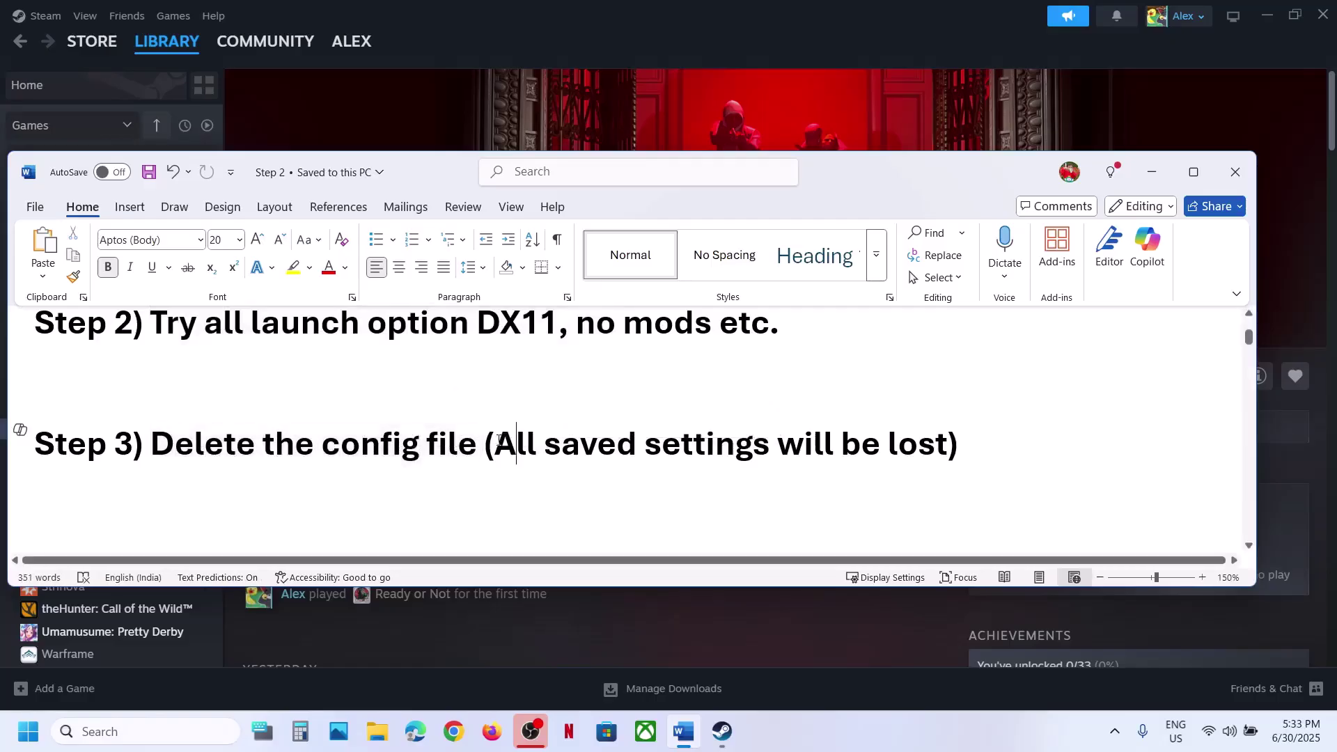
left_click_drag(496, 436, 908, 446)
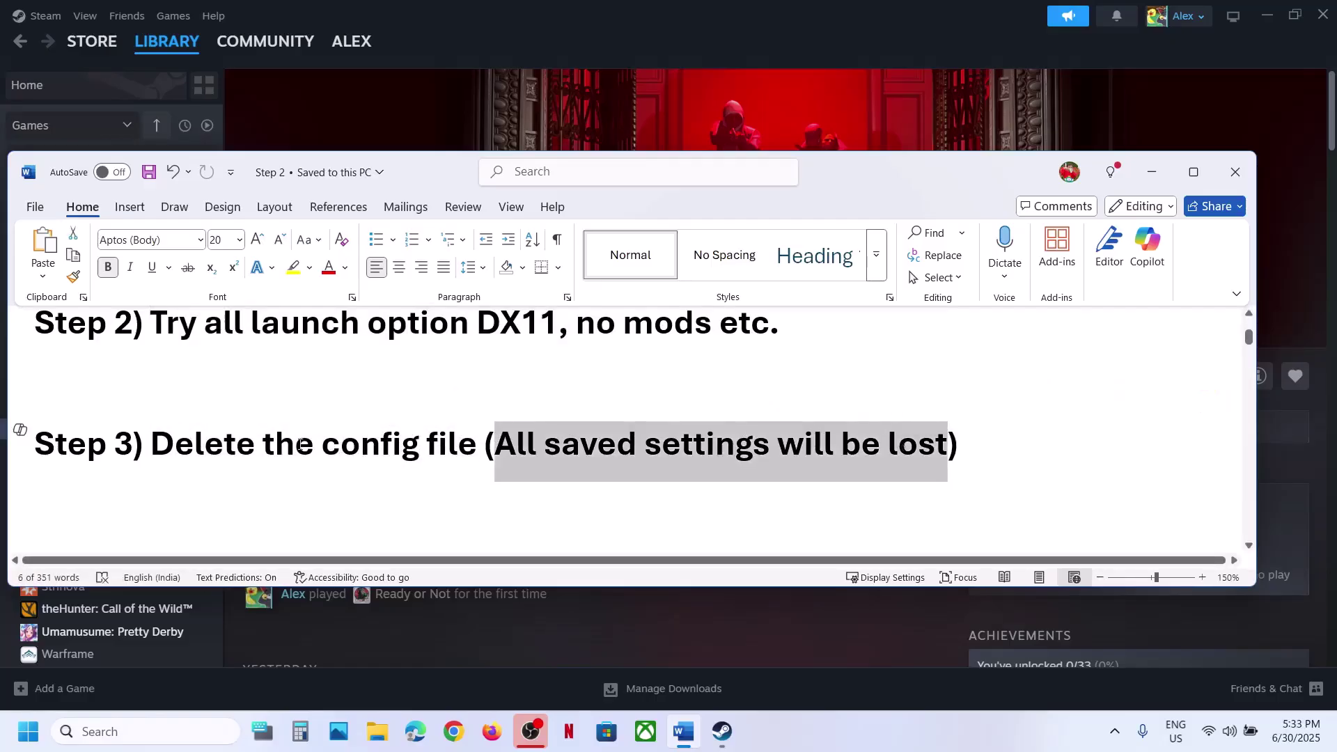
left_click_drag(267, 439, 478, 445)
left_click(663, 98)
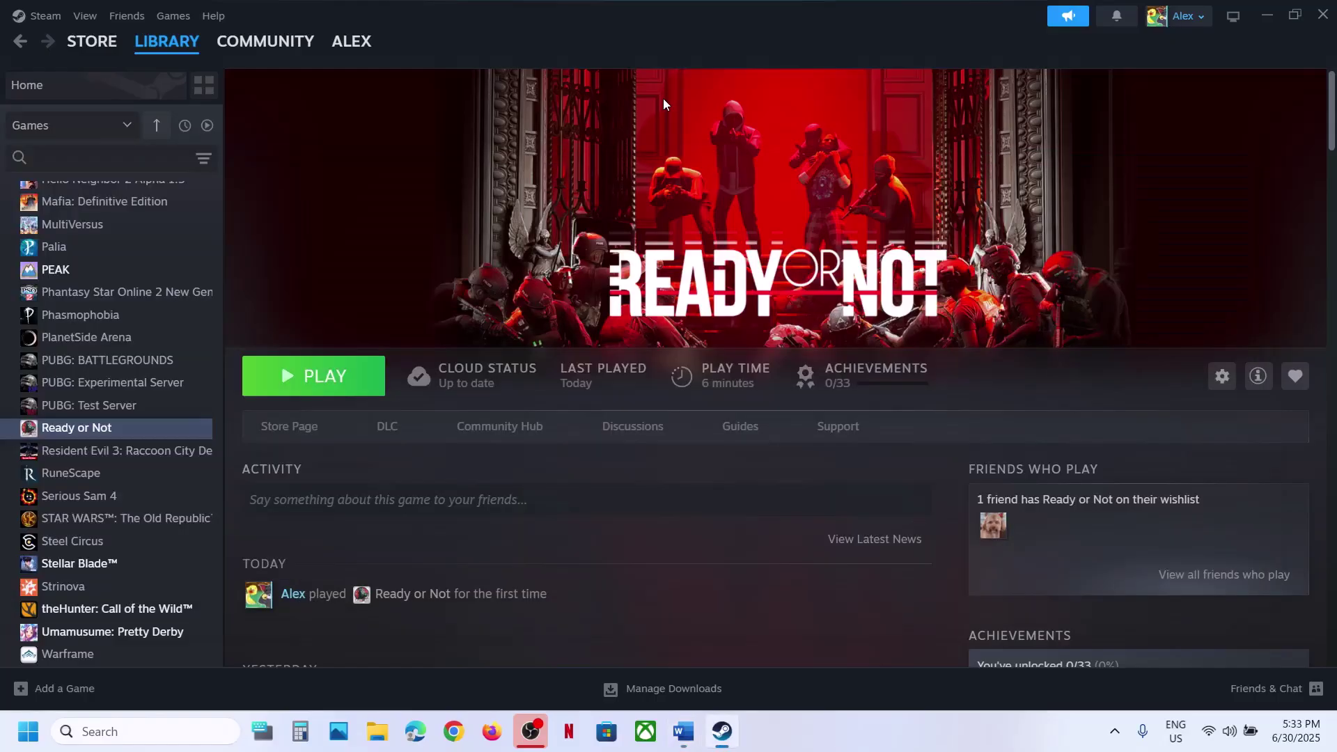
Step: Open File Explorer and go to the C:\Users\Test folder
left_click(377, 731)
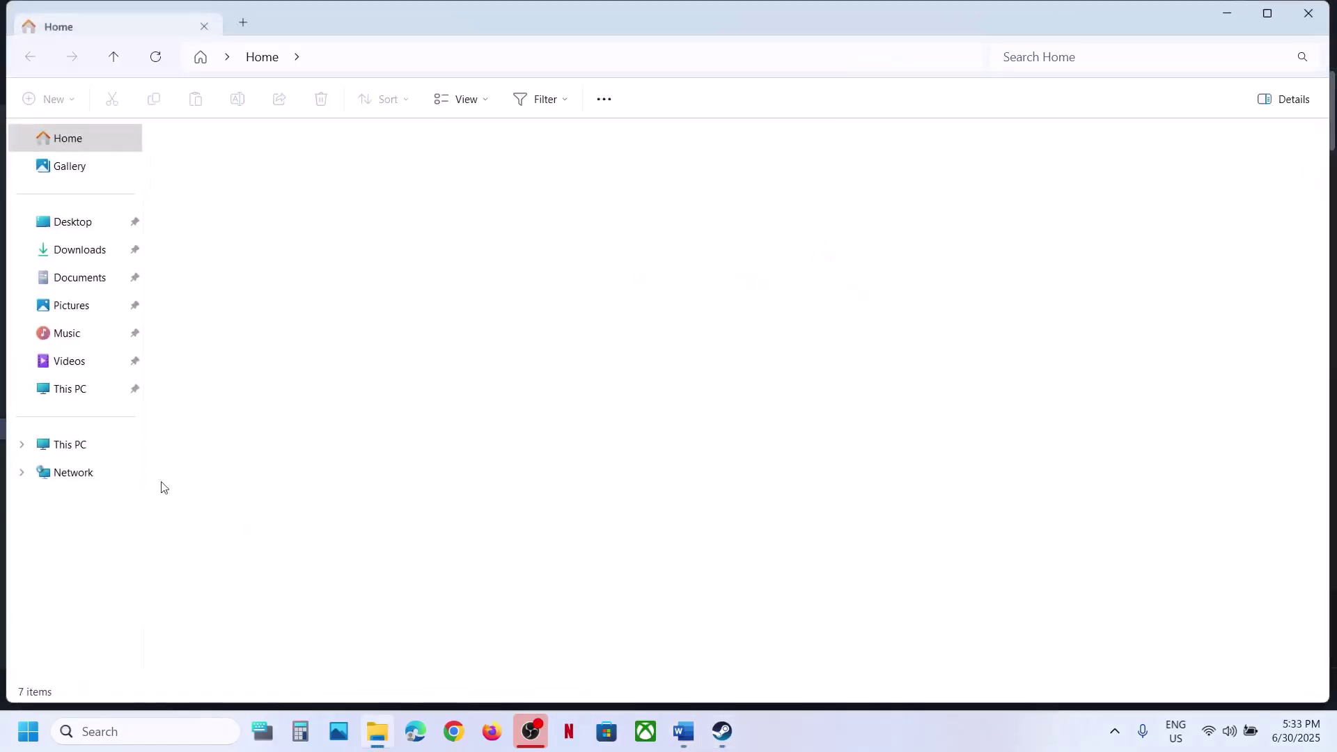
left_click(109, 454)
double_click(275, 180)
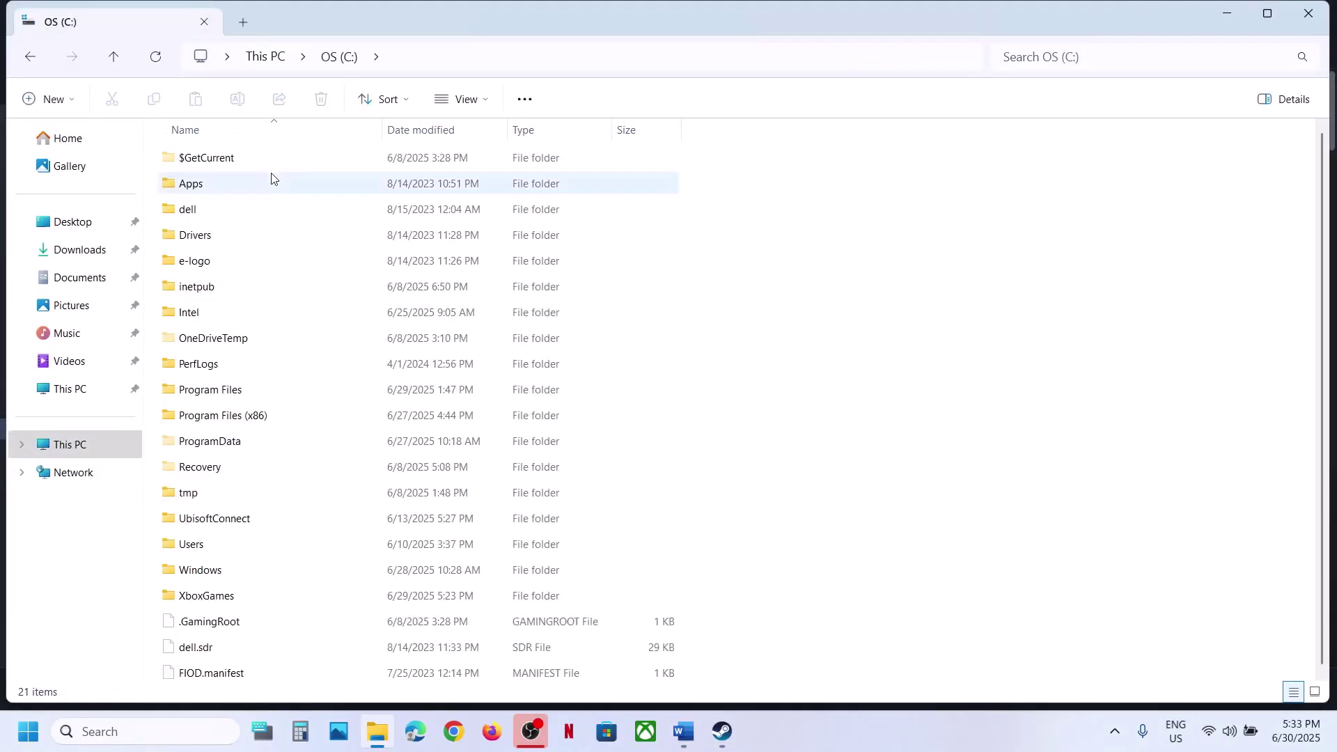
double_click(205, 543)
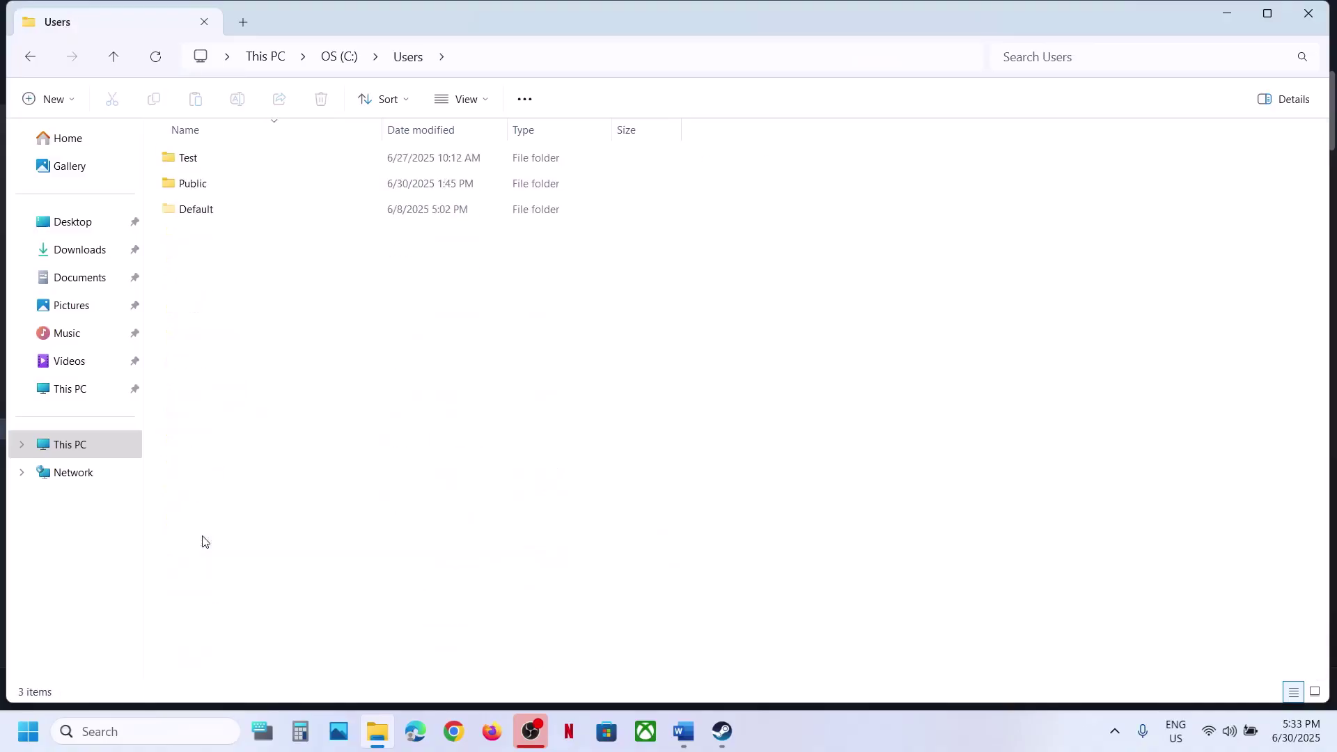
left_click(199, 167)
double_click(253, 164)
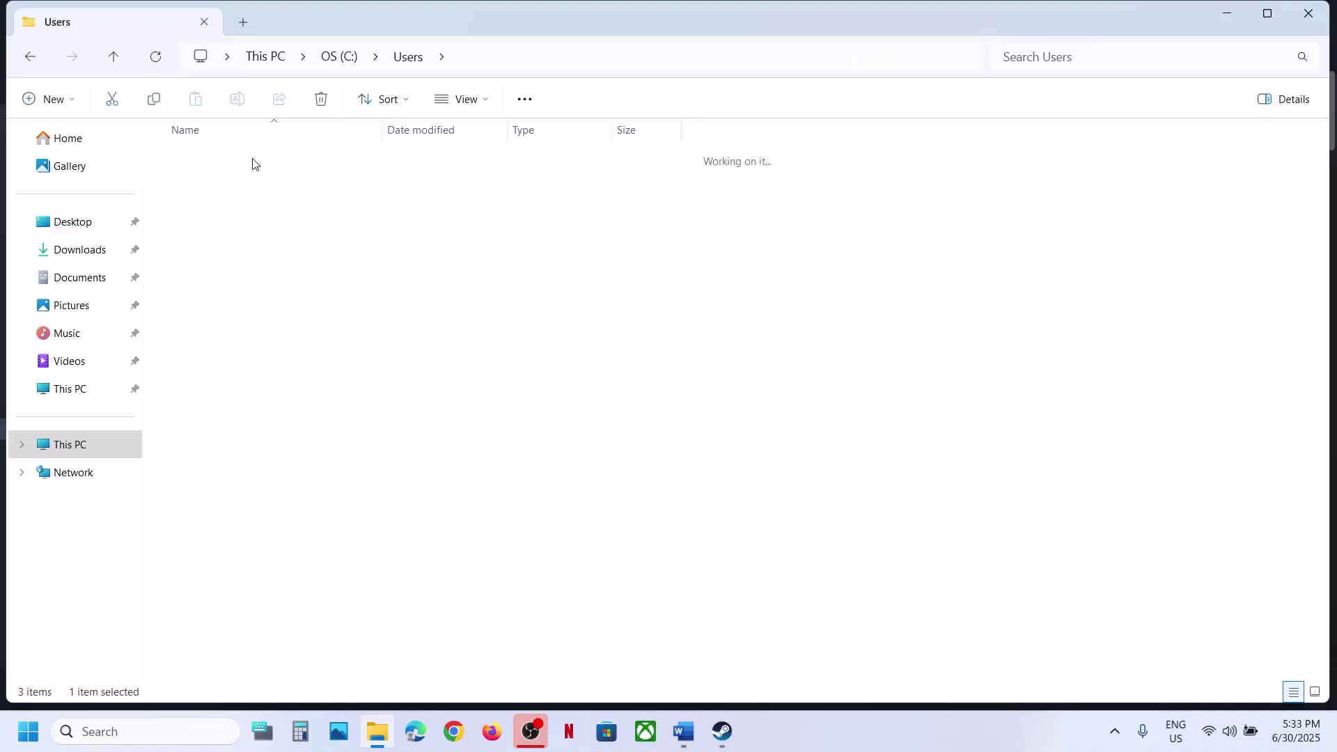
Step: Check the Hidden items display option and open the AppData\Local folder
left_click(222, 213)
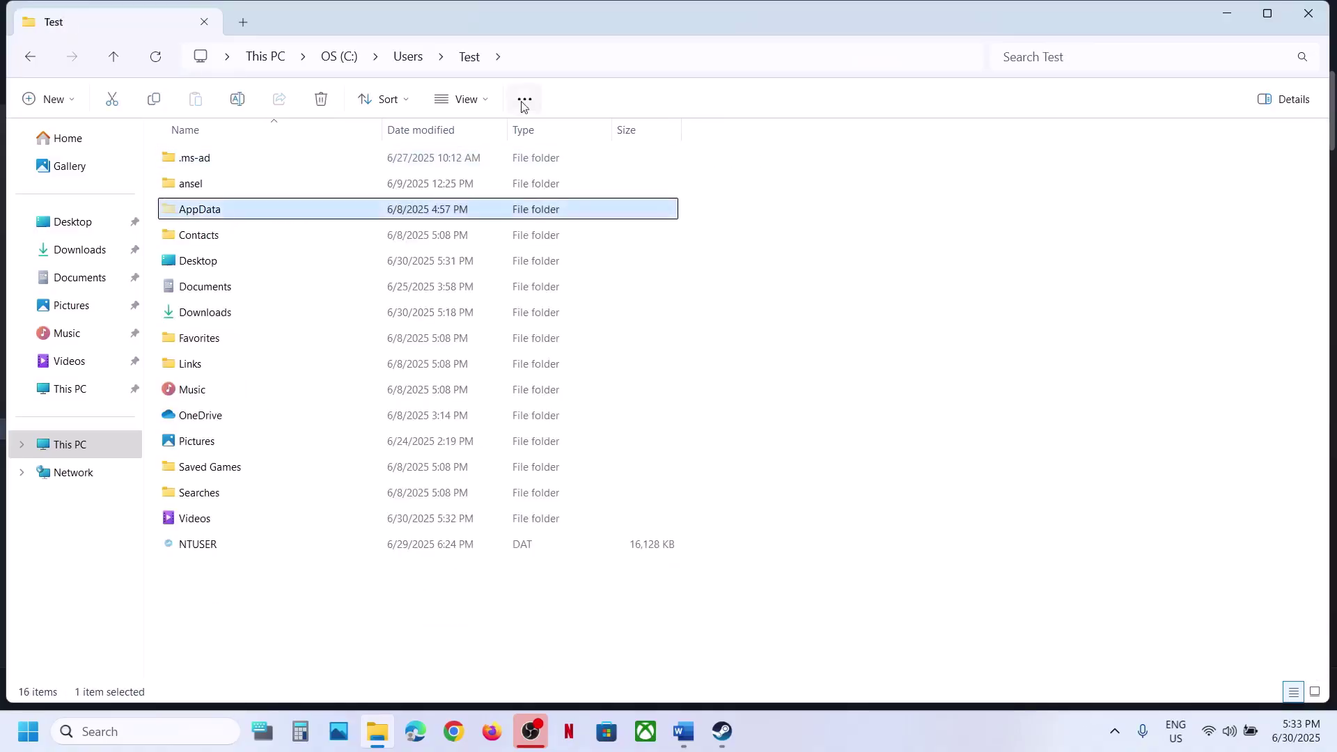
left_click(475, 99)
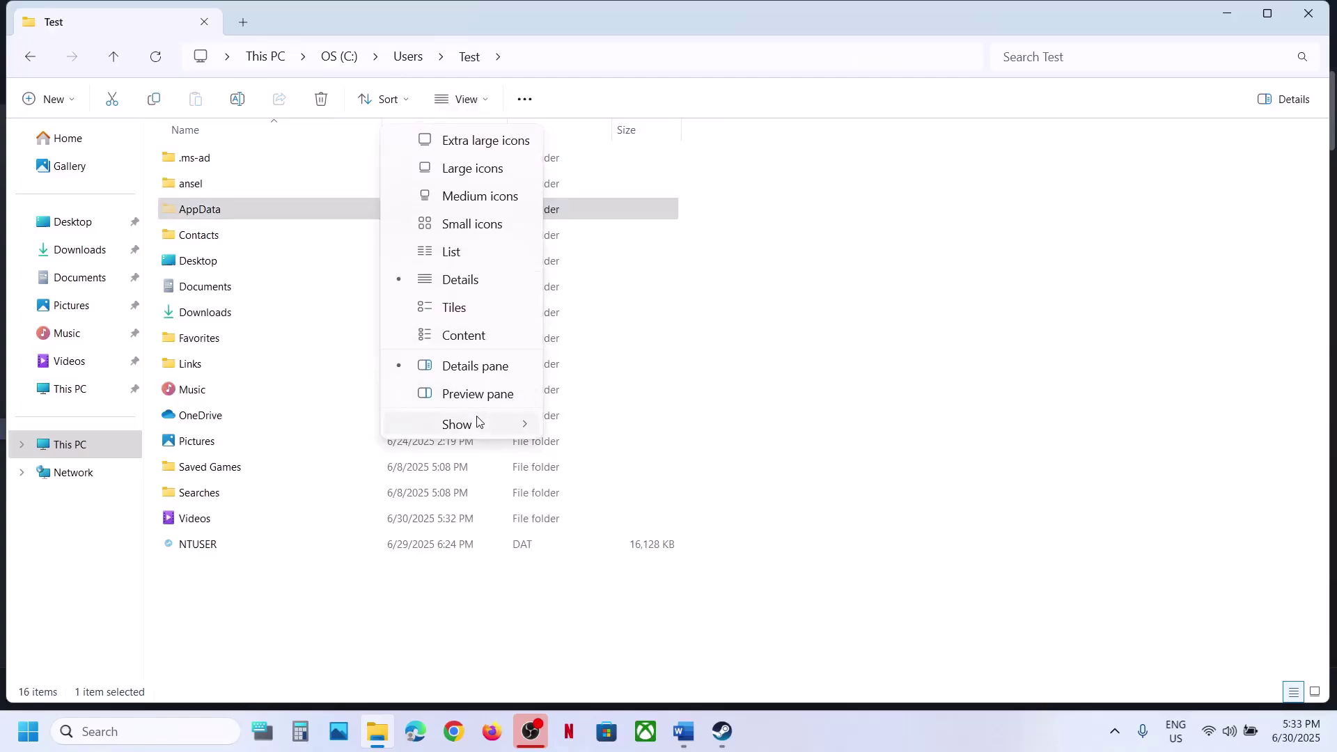
mouse_move(479, 426)
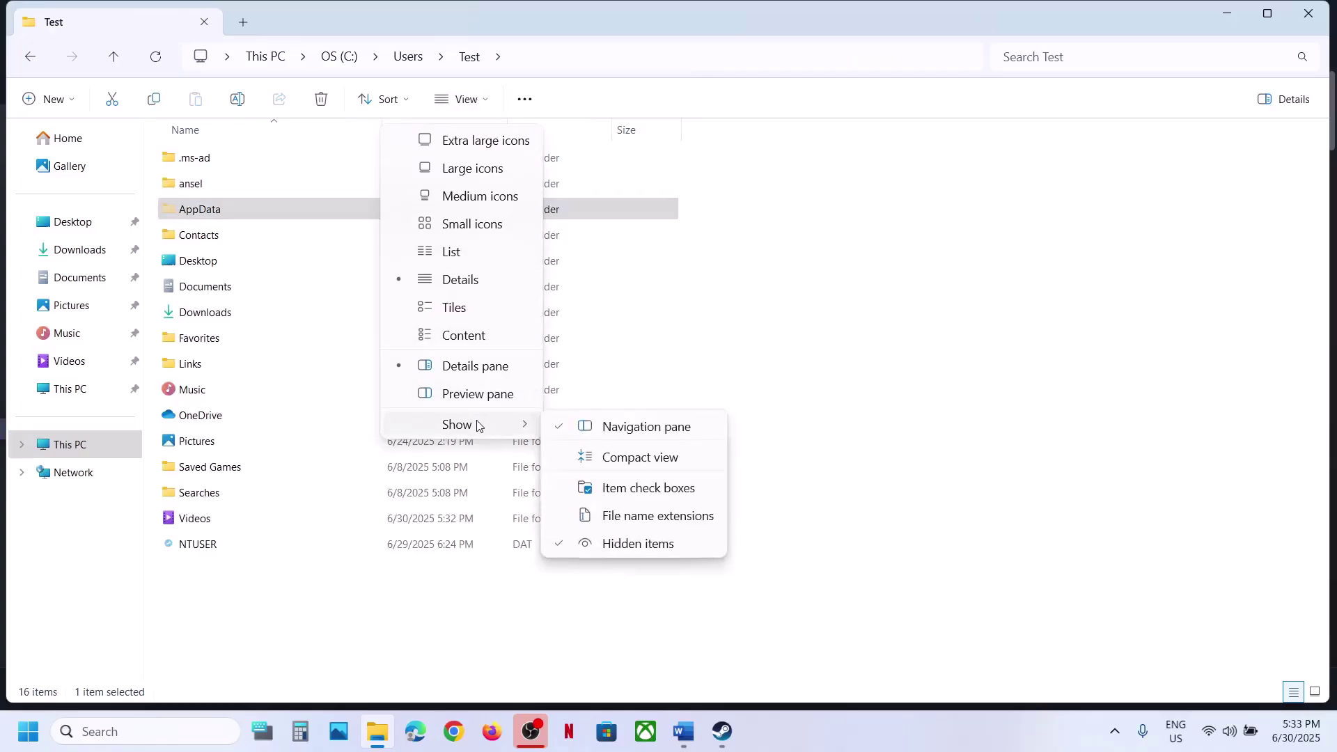
left_click(248, 205)
double_click(246, 213)
double_click(231, 165)
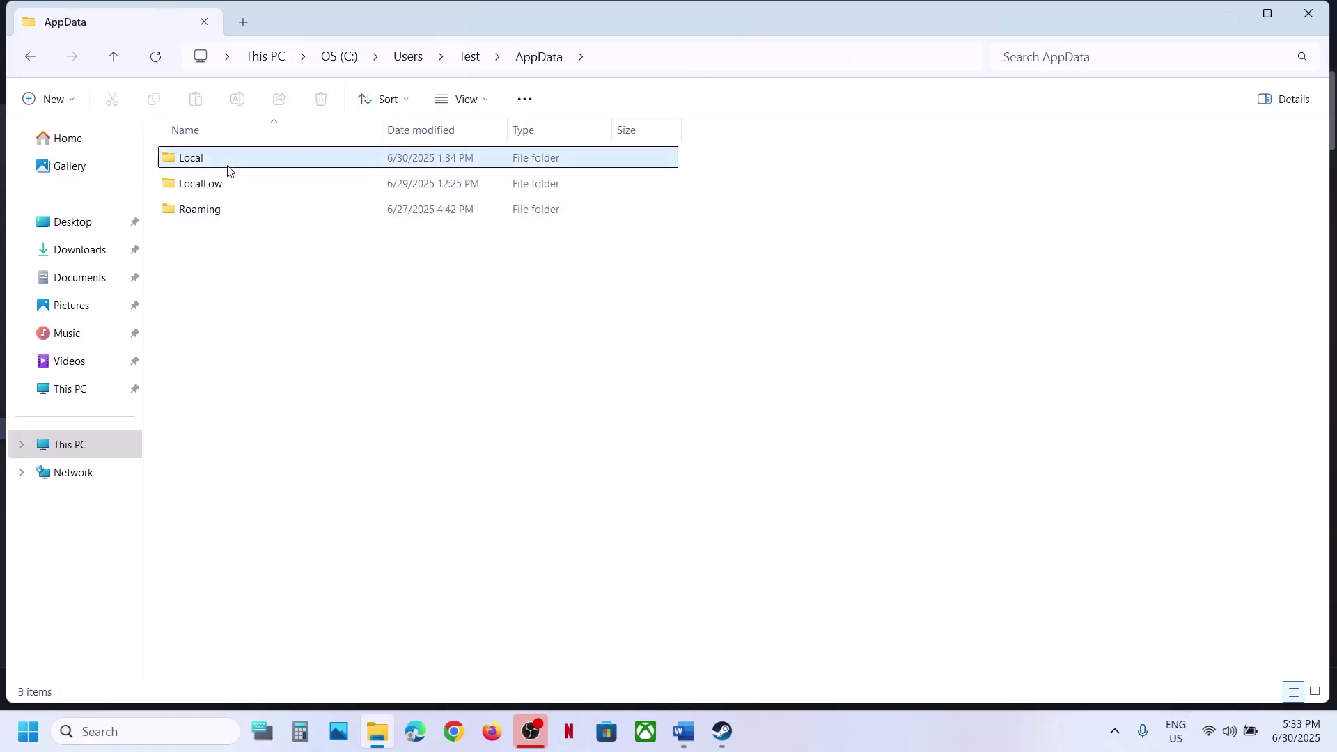
Step: Open the ReadyOrNot\Saved folder and look at the delete option for its Config folder without using it
left_click(232, 370)
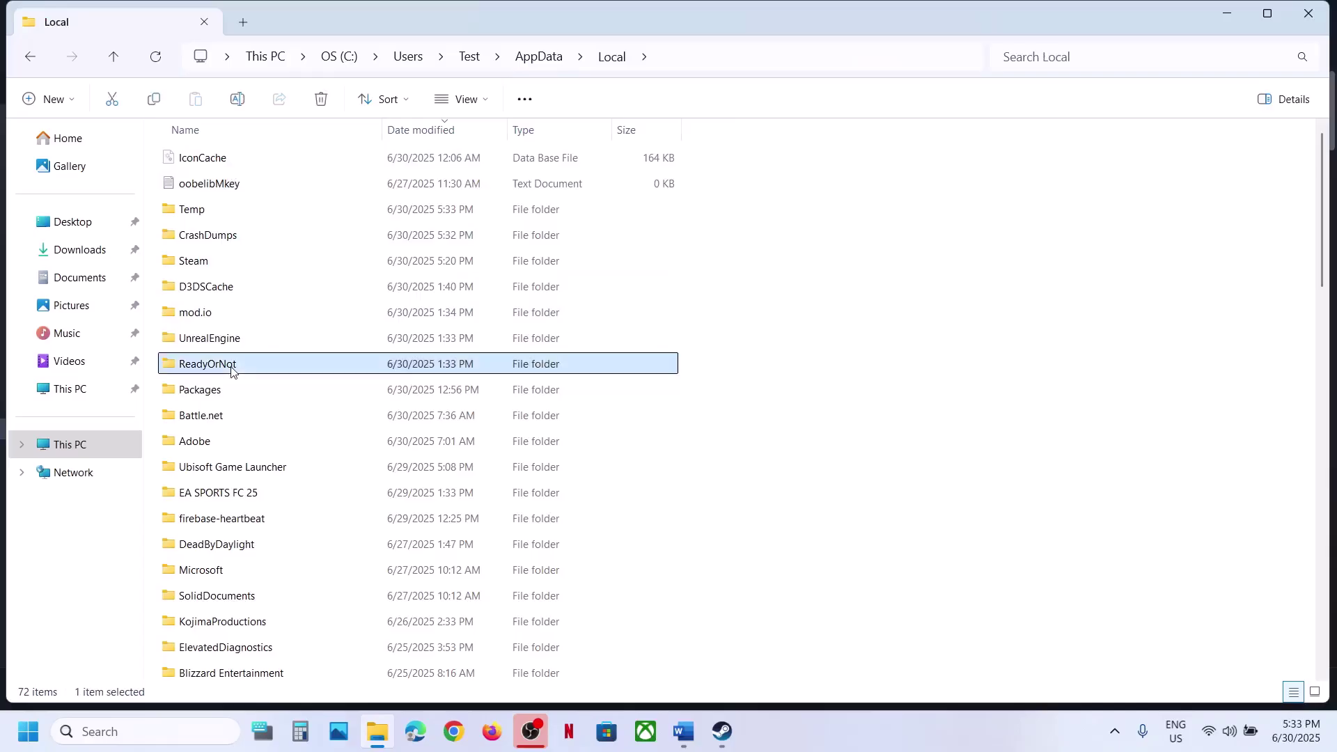
double_click(262, 371)
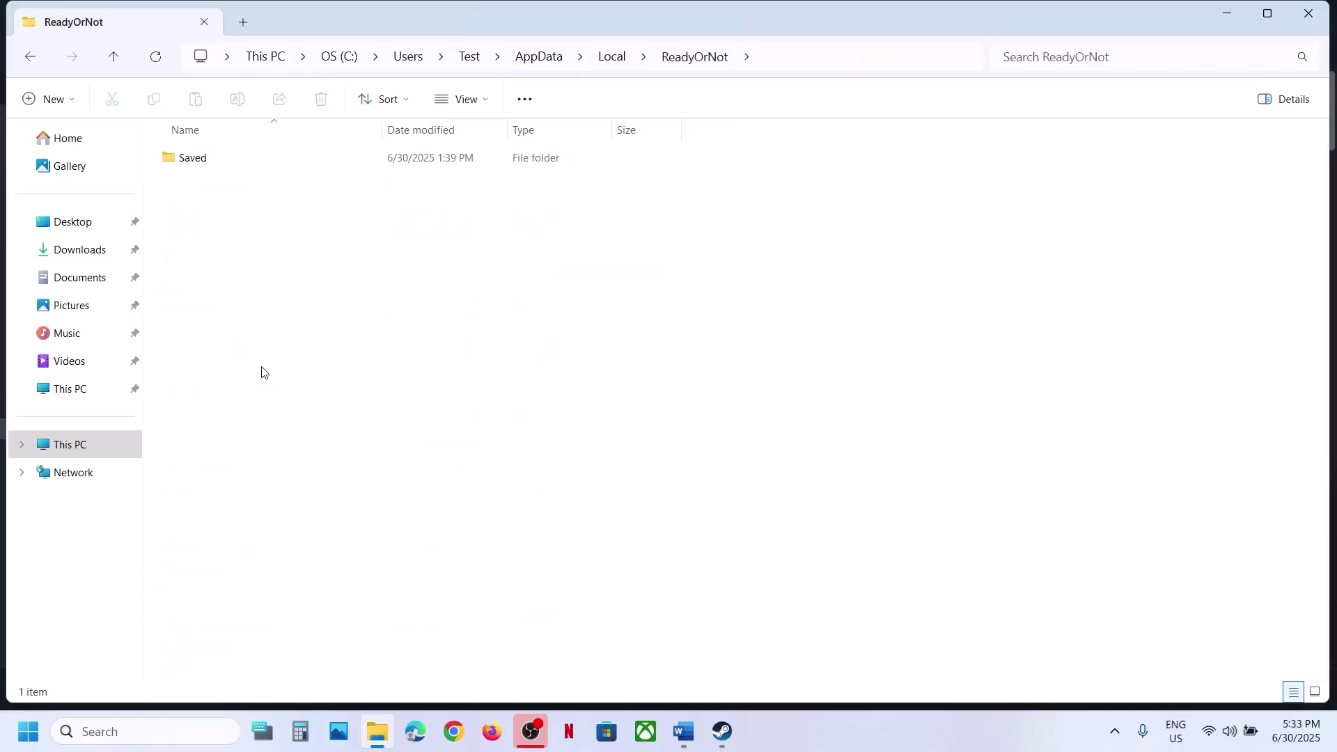
double_click(229, 158)
left_click(245, 164)
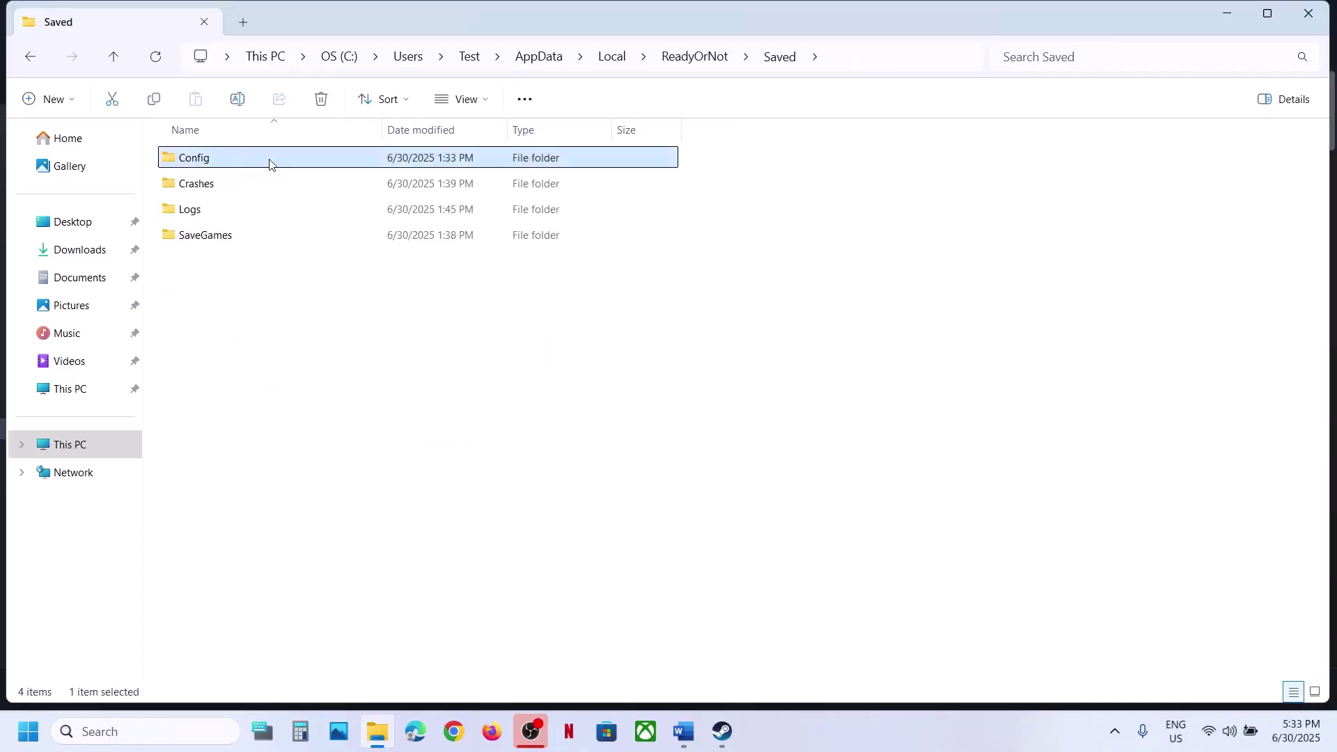
right_click(270, 164)
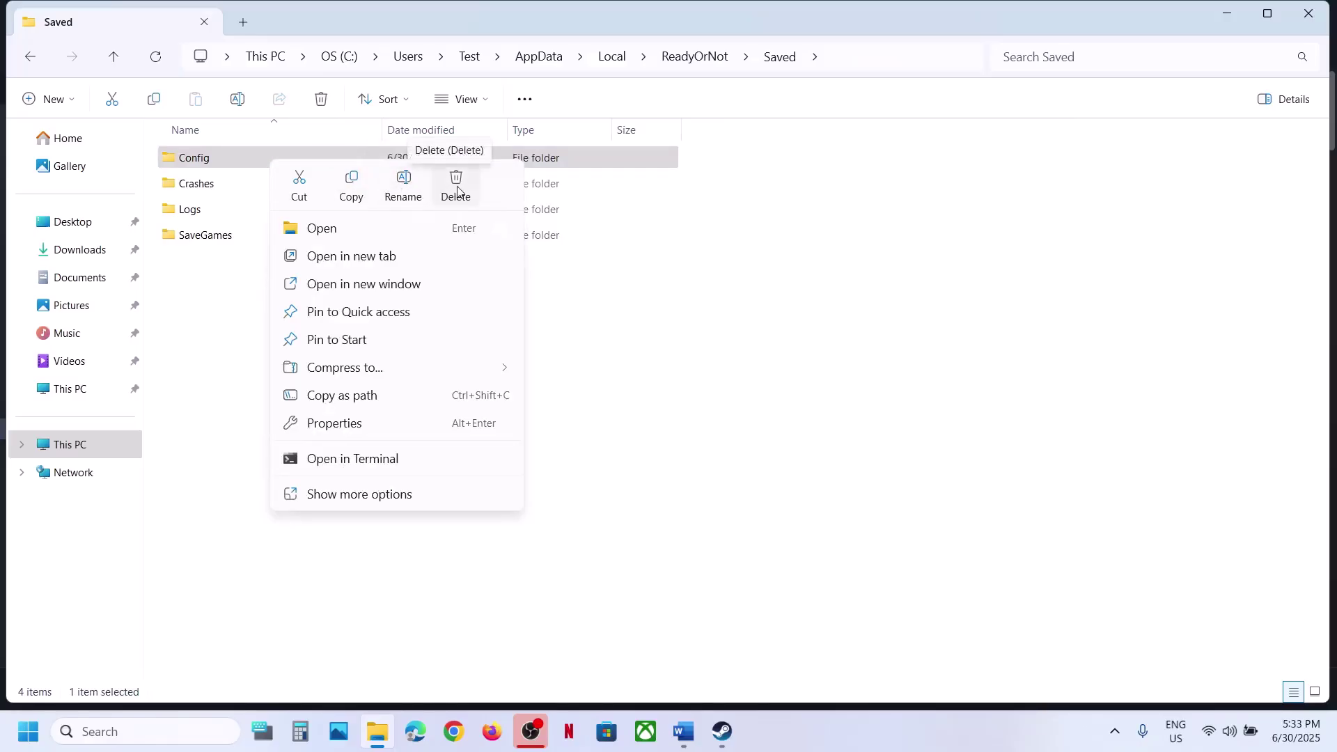
left_click(668, 575)
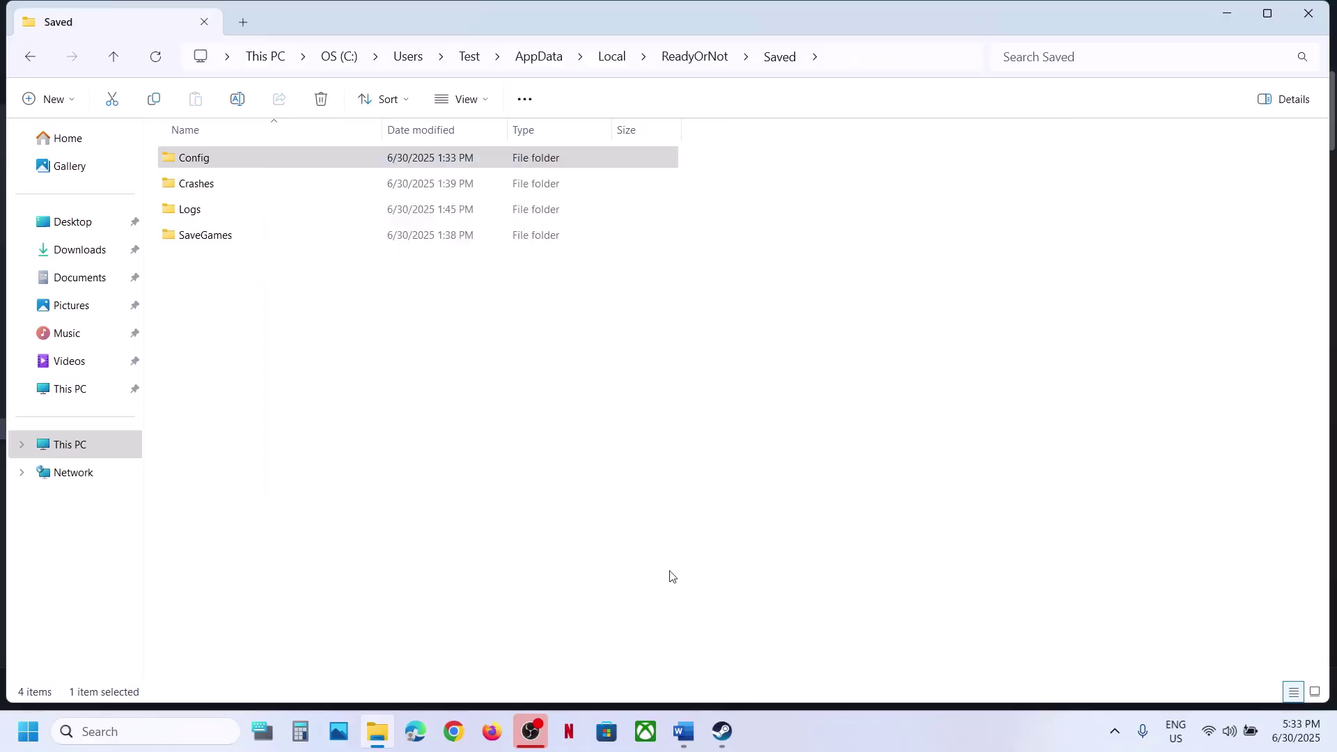
Step: Return to the Local folder and copy the ReadyOrNot folder to an empty area of the desktop as a backup
left_click(116, 64)
left_click(116, 64)
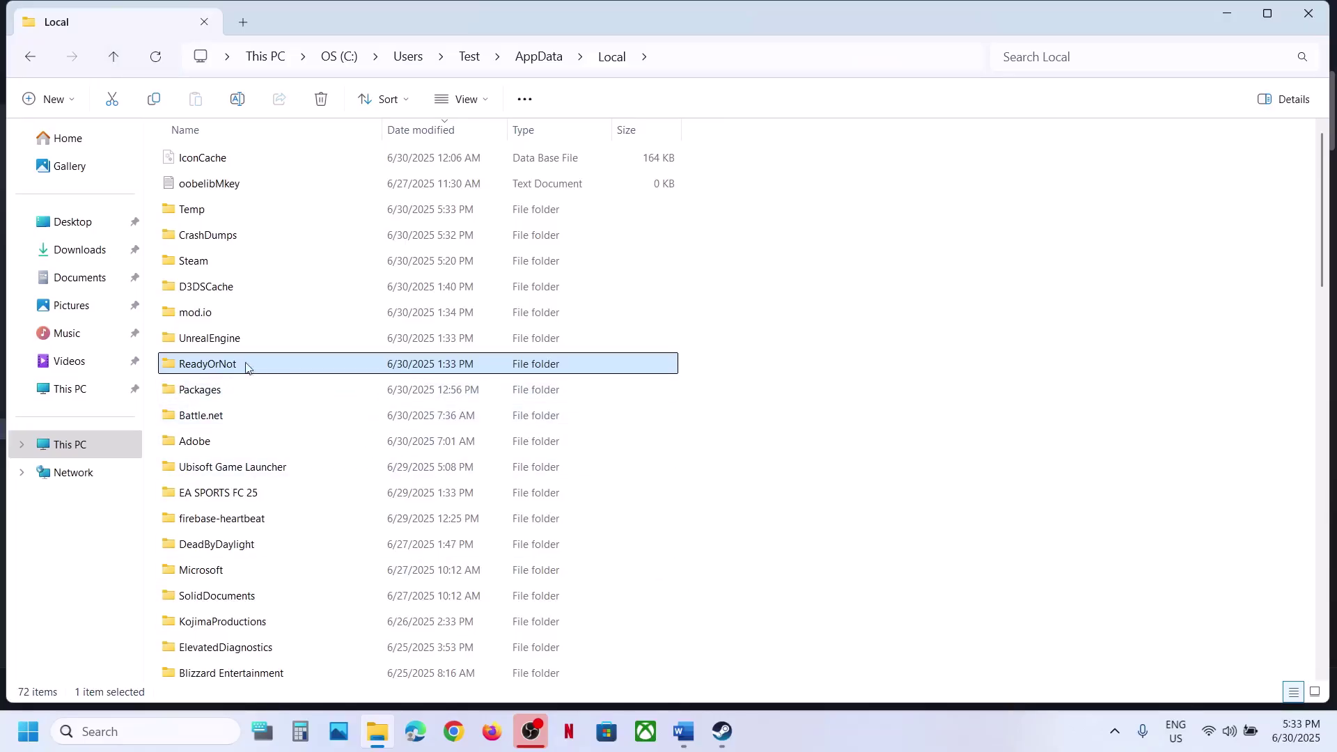
mouse_move(292, 368)
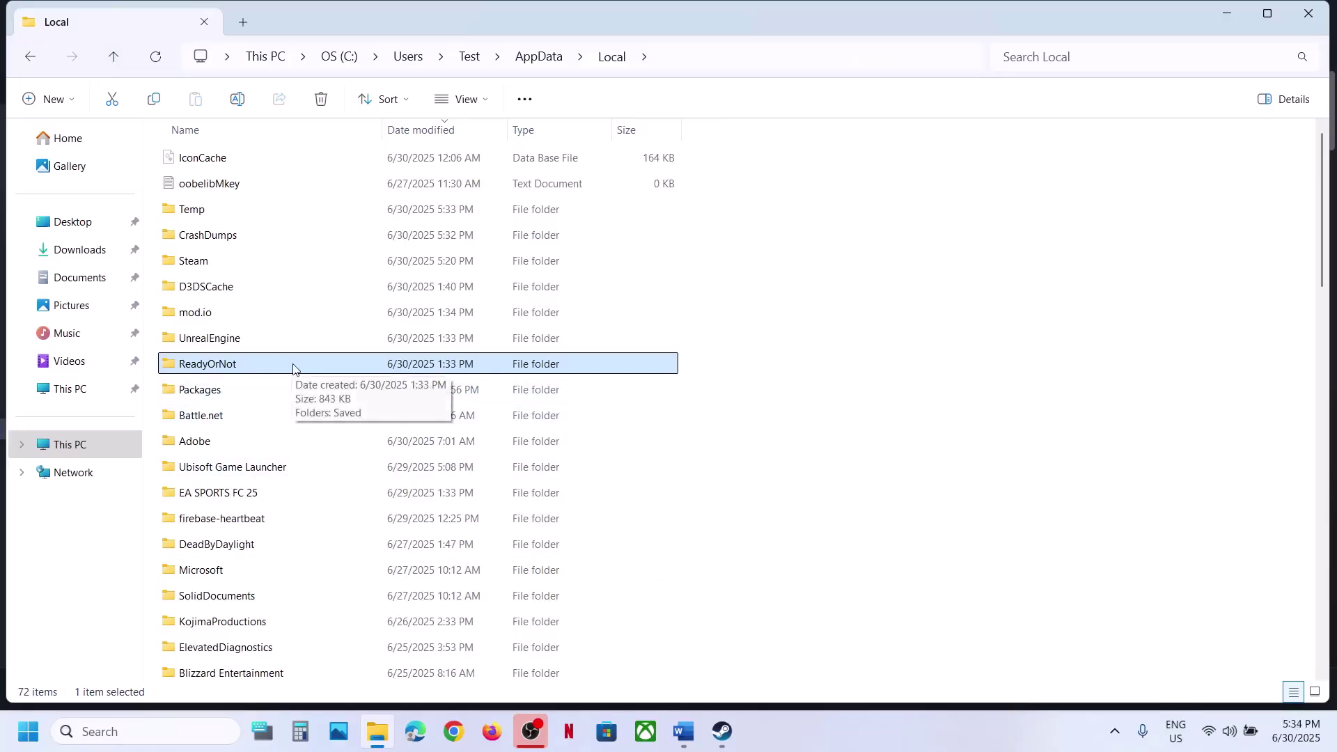
right_click(243, 369)
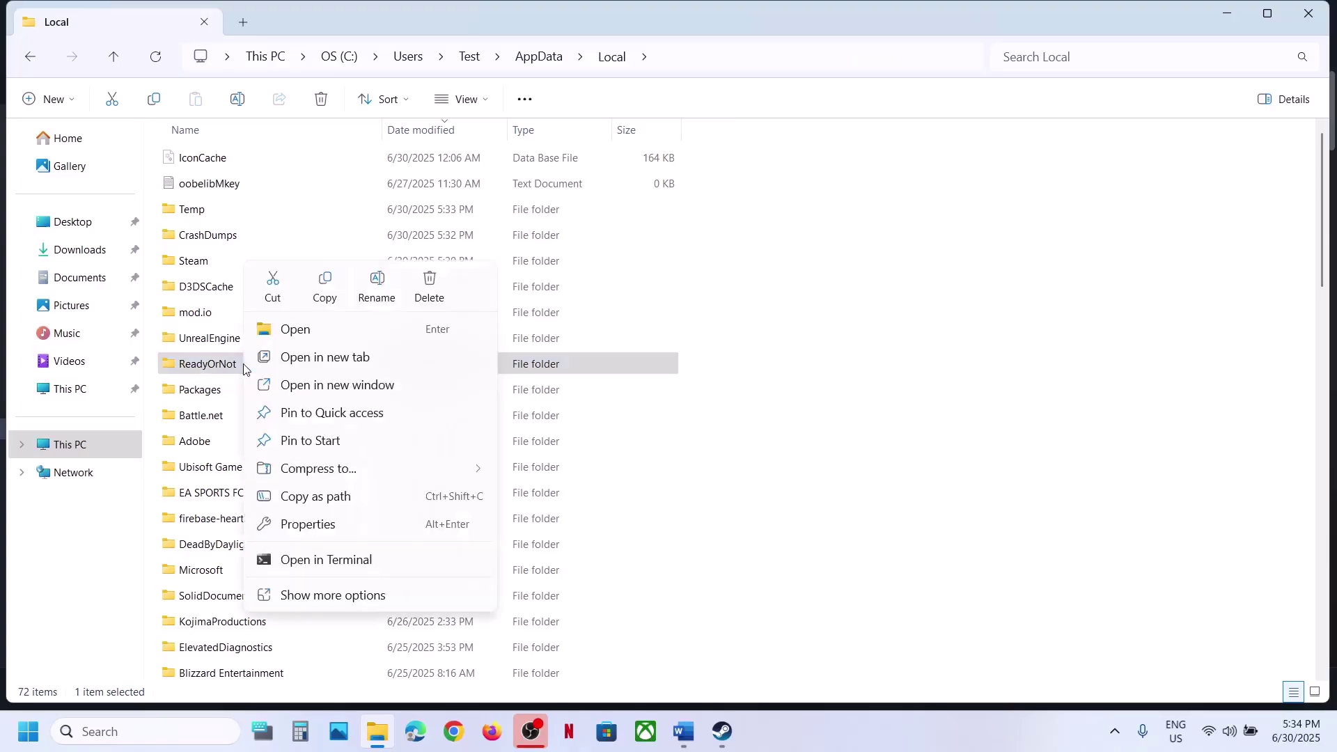
left_click(332, 287)
key("super+d")
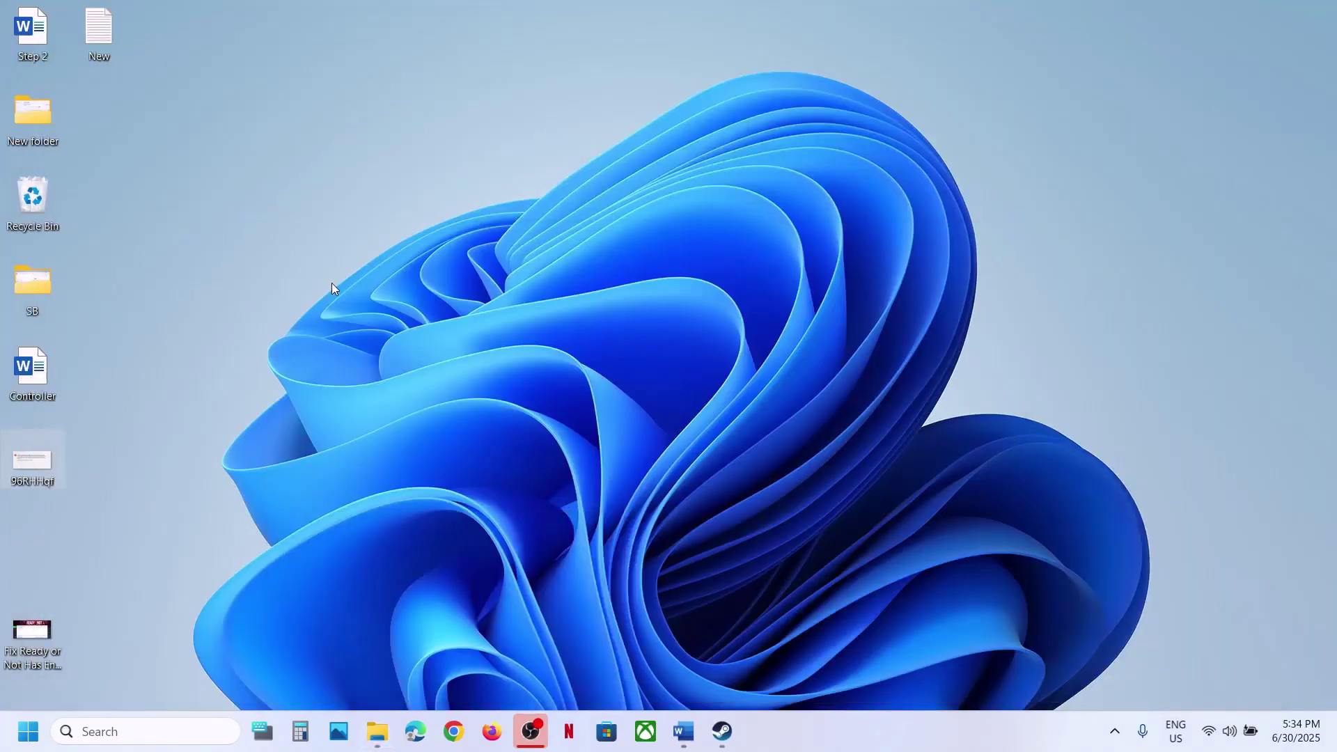
key("ctrl+v")
left_click_drag(35, 540, 537, 305)
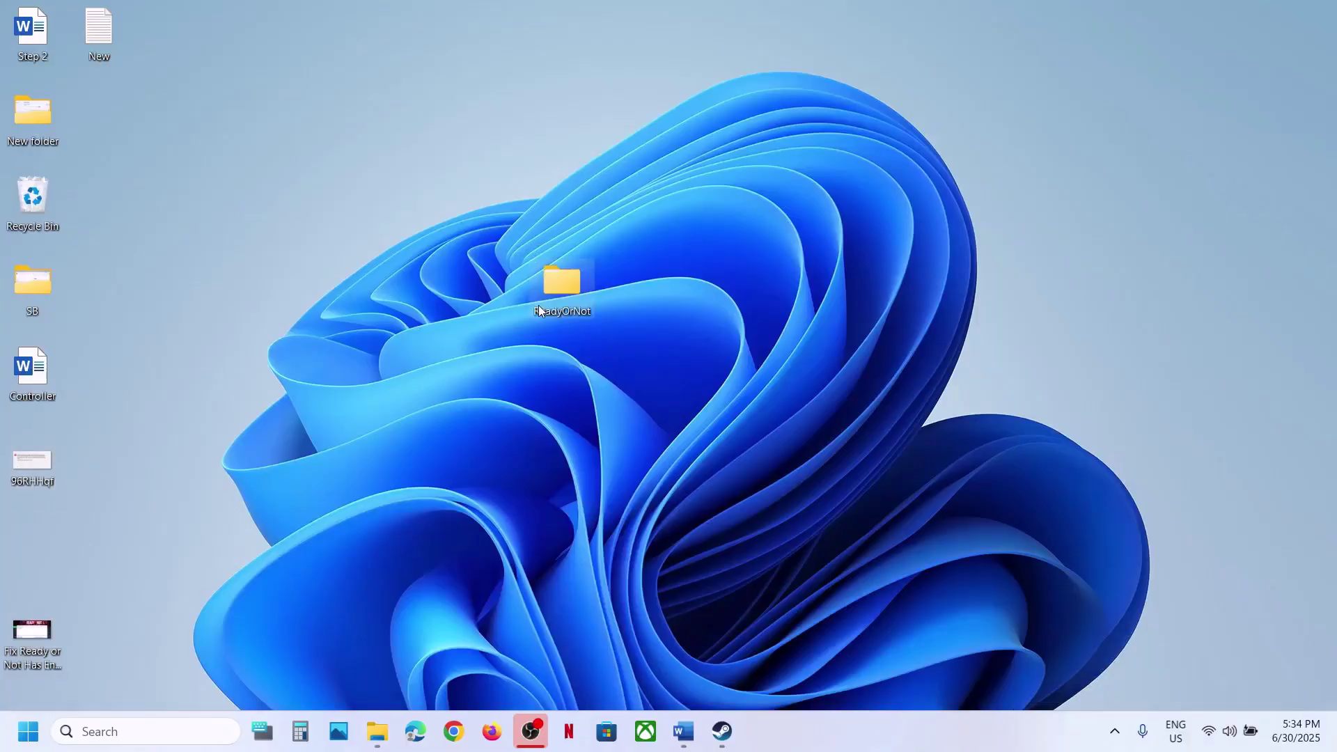
Step: Rename the original ReadyOrNot folder in AppData\Local to ReadyOrNot.old
left_click(377, 731)
right_click(219, 370)
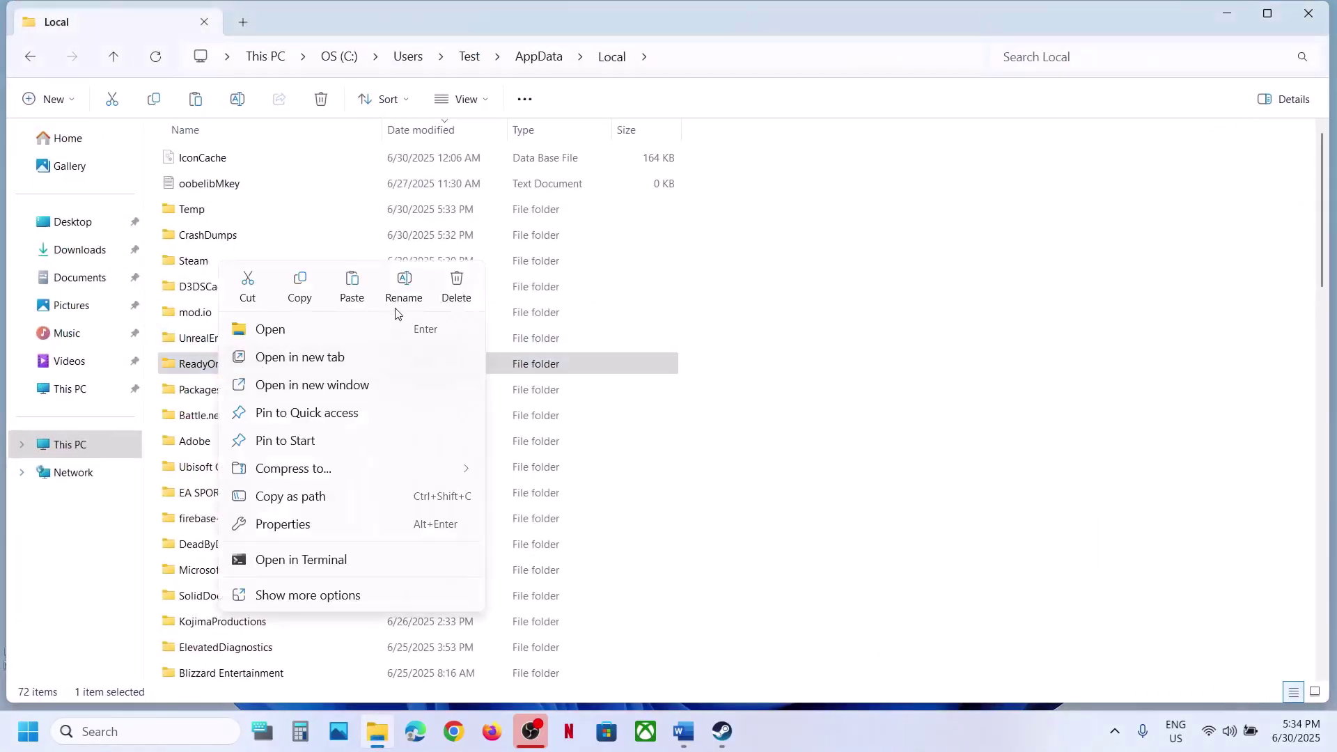
left_click(404, 287)
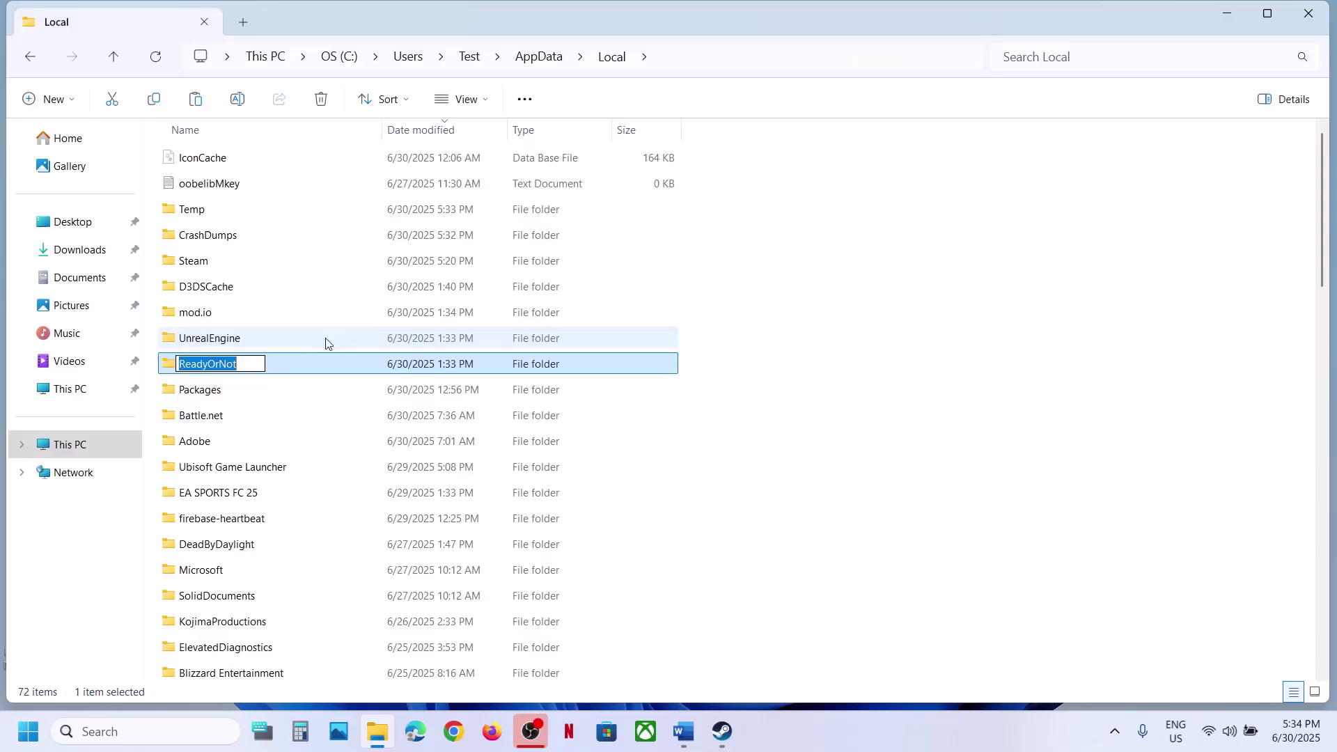
left_click(255, 367)
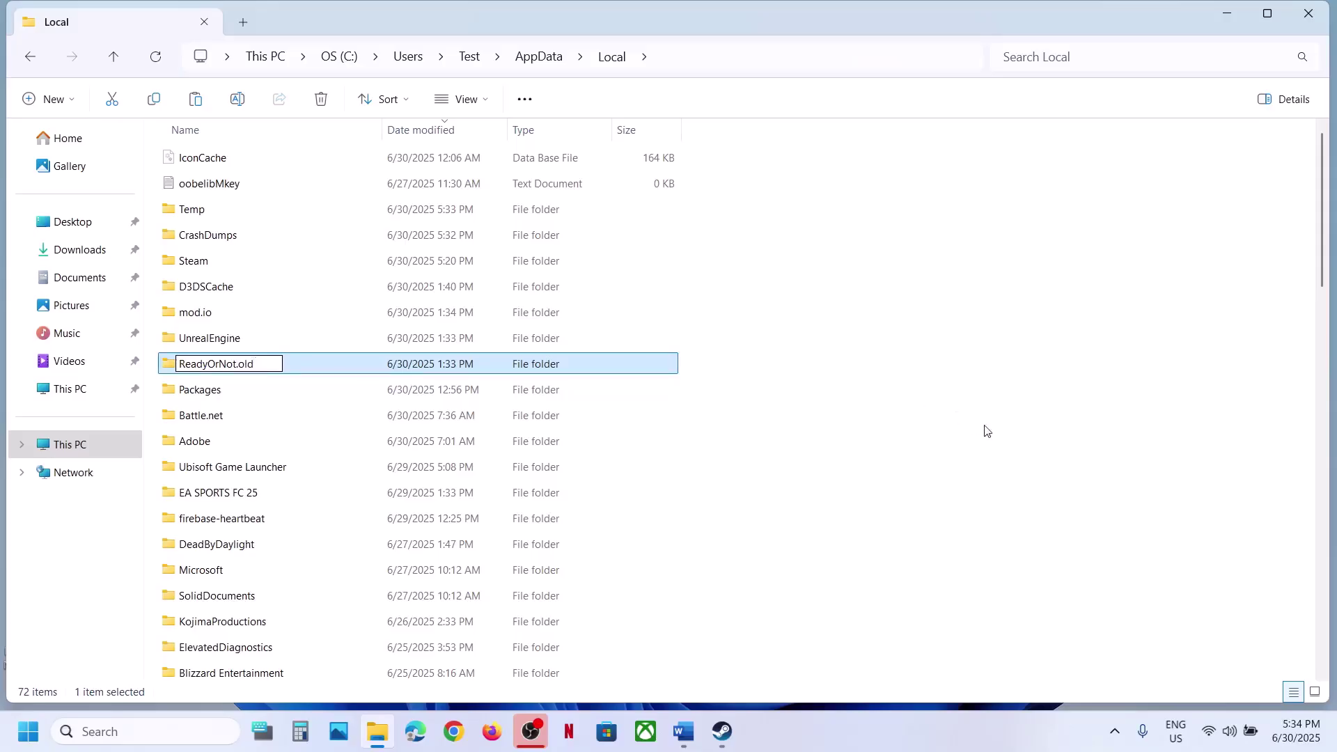
left_click(1004, 432)
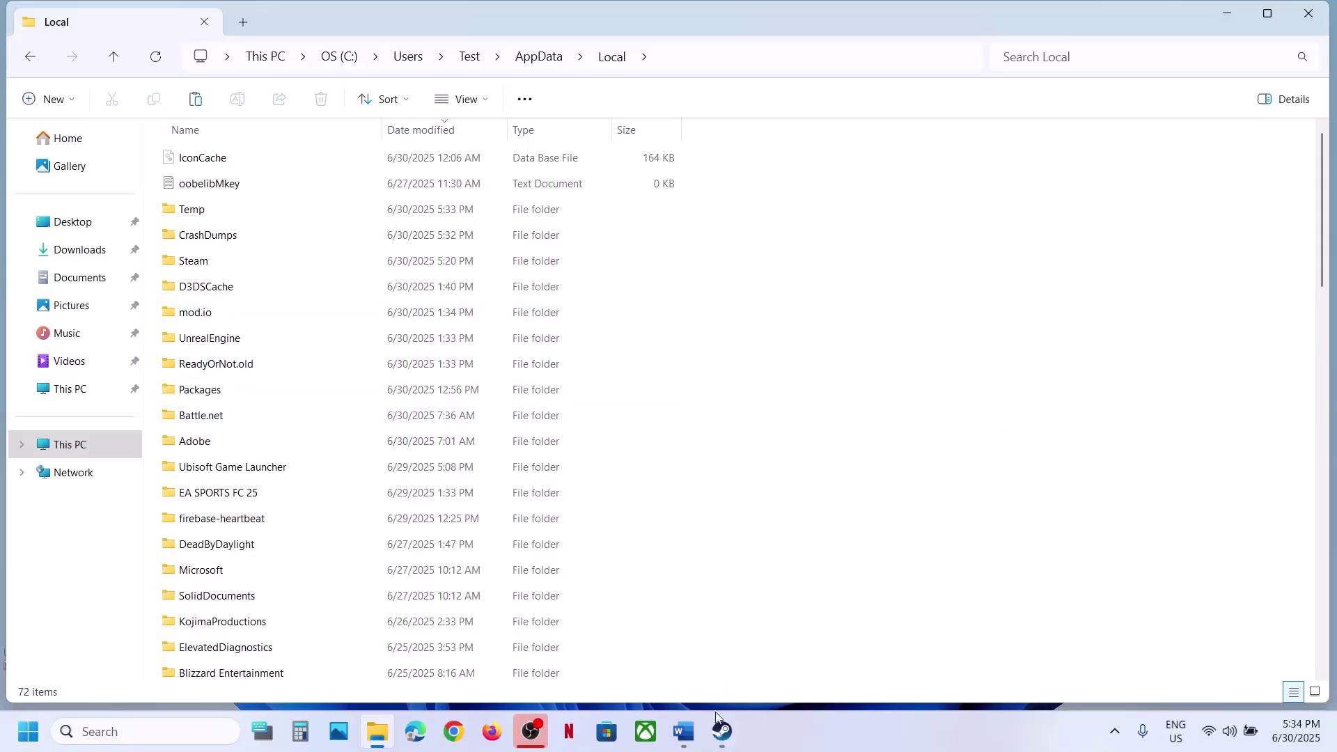
Step: Switch back to the Word document and read Step 4 about renaming the sl.pcl.dll file
left_click(721, 730)
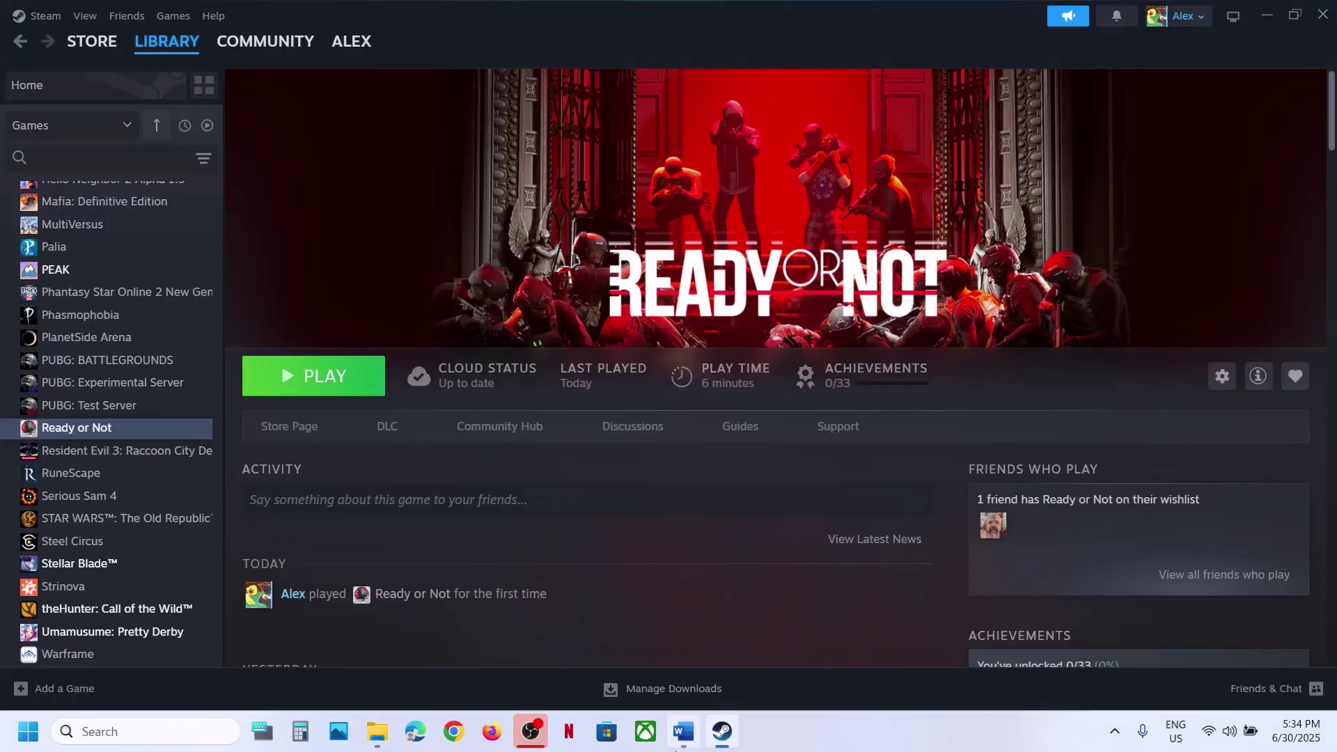
left_click(679, 738)
scroll(531, 526, "down", 3)
scroll(531, 523, "up", 1)
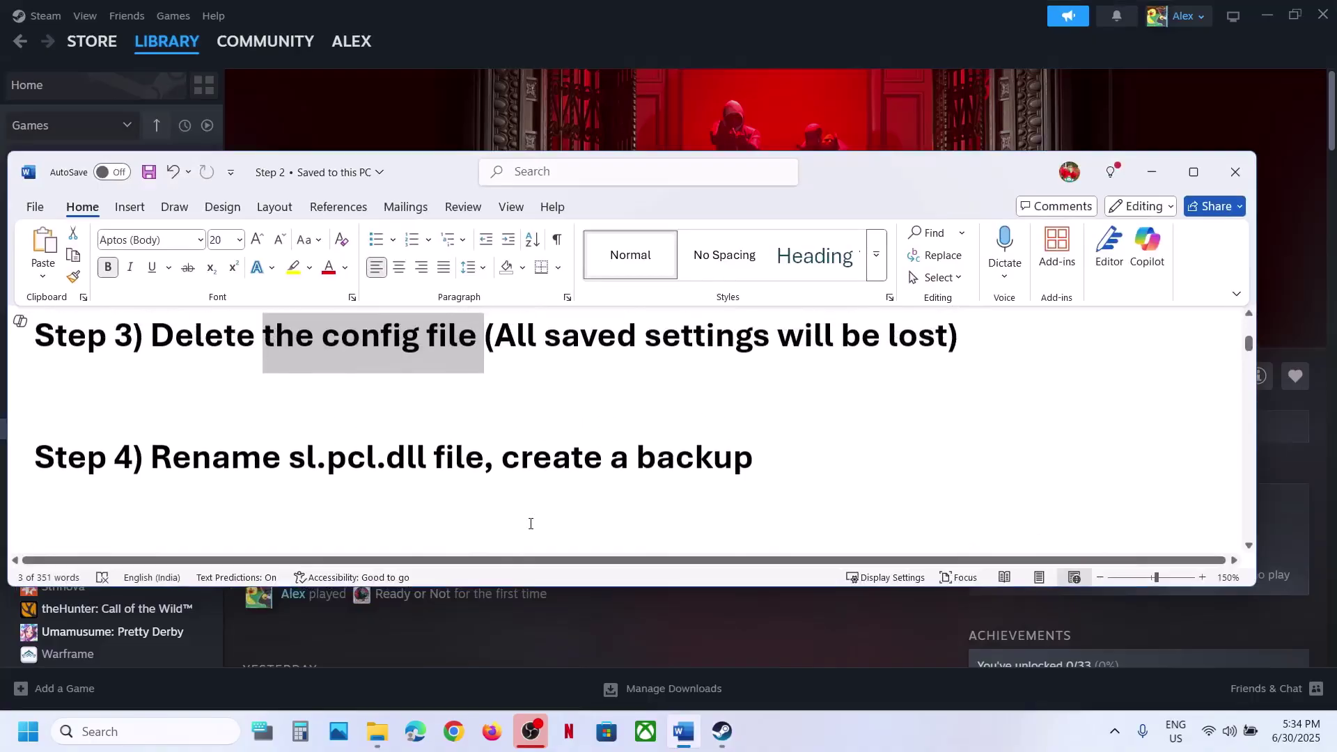
left_click_drag(292, 461, 432, 461)
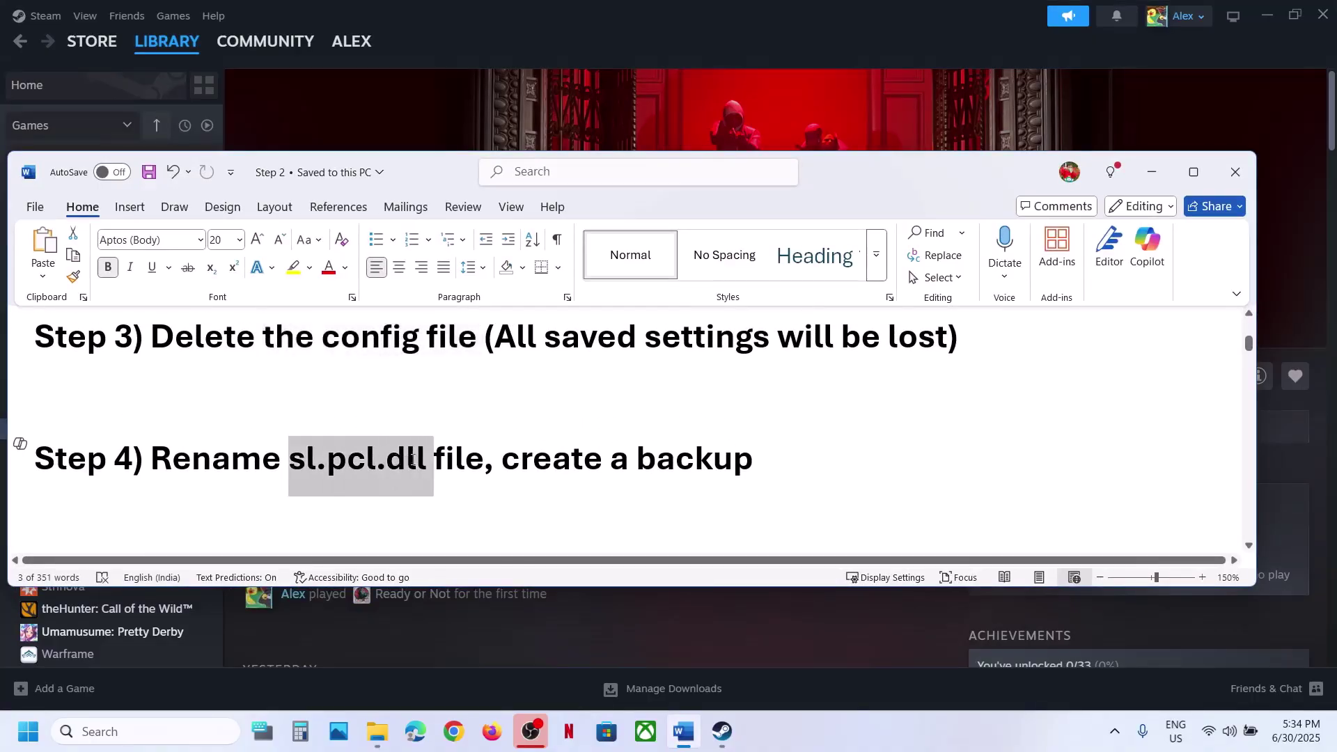
Step: Switch to the Steam library and browse the local files of Ready or Not
left_click(787, 118)
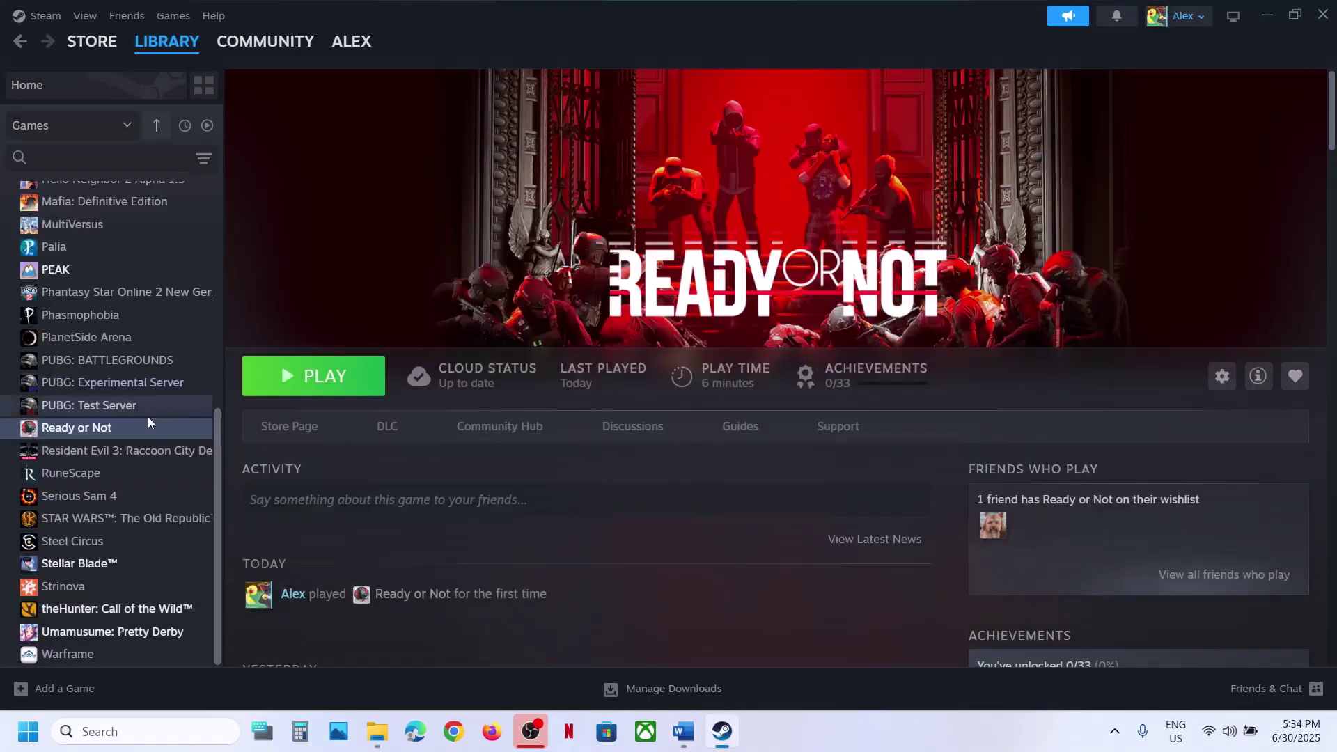
right_click(113, 433)
mouse_move(187, 537)
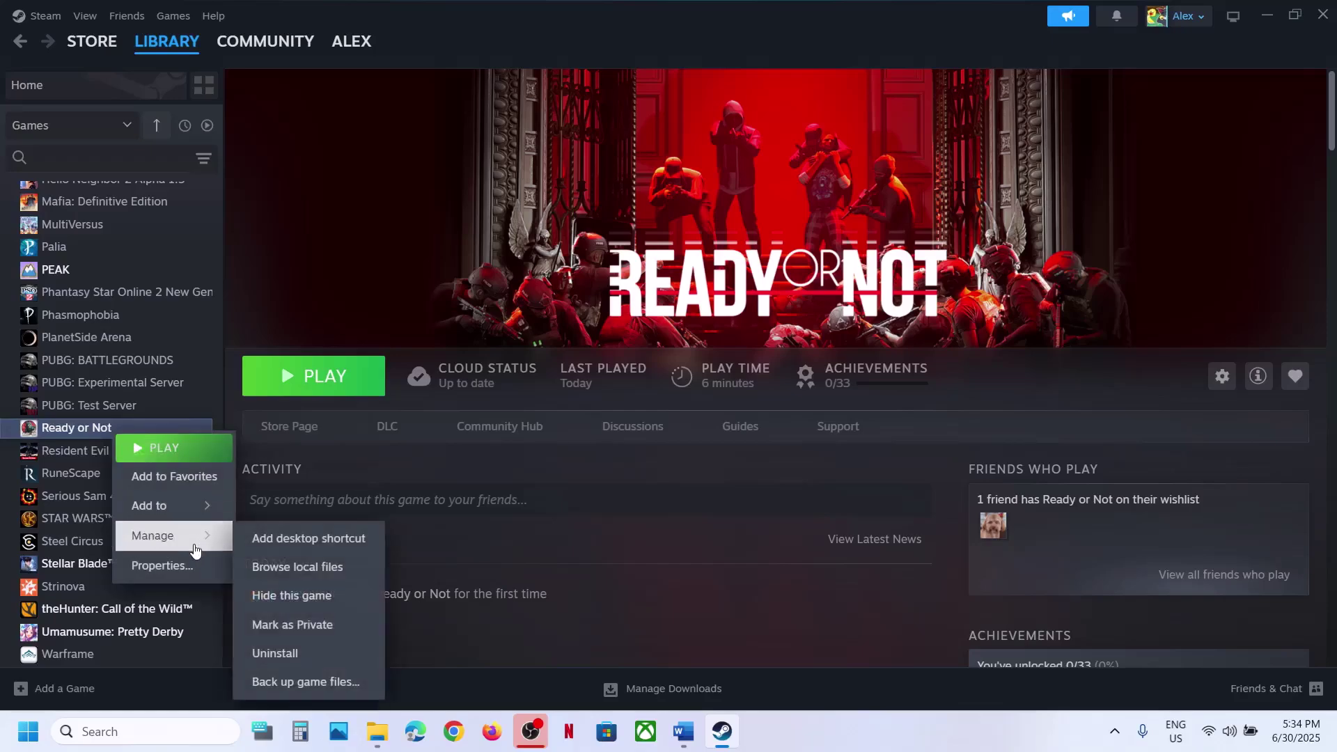
left_click(323, 568)
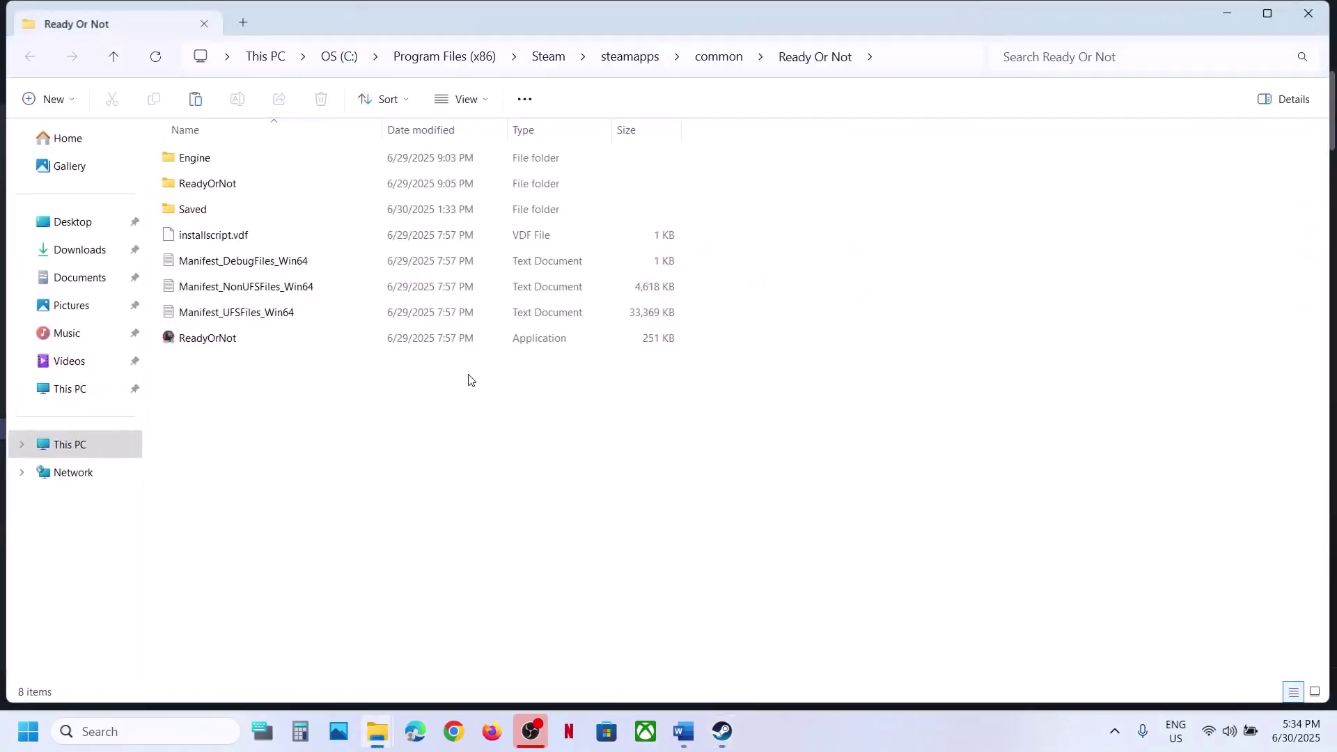
Step: Open the ReadyOrNot\Plugins\Nvidia\Streamline\Binaries\ThirdParty\Win64 folder inside the game's install folder
double_click(225, 185)
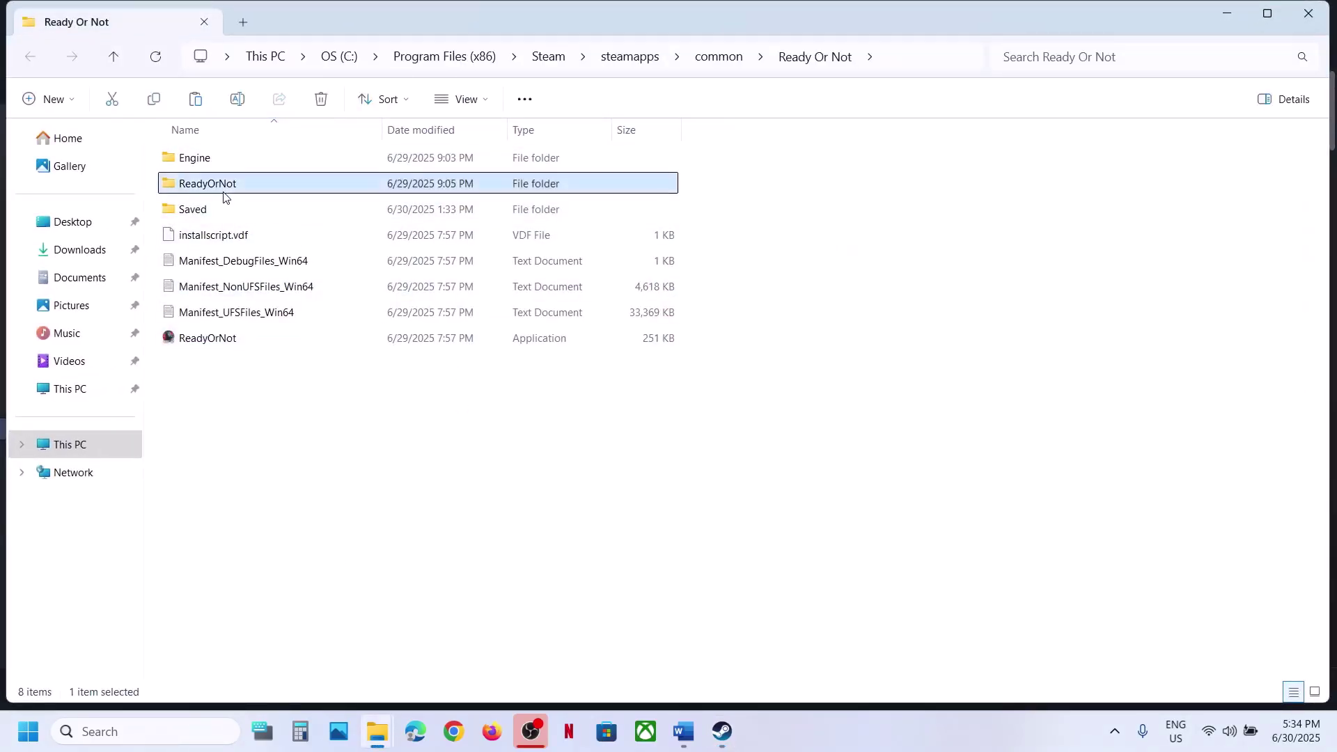
double_click(210, 211)
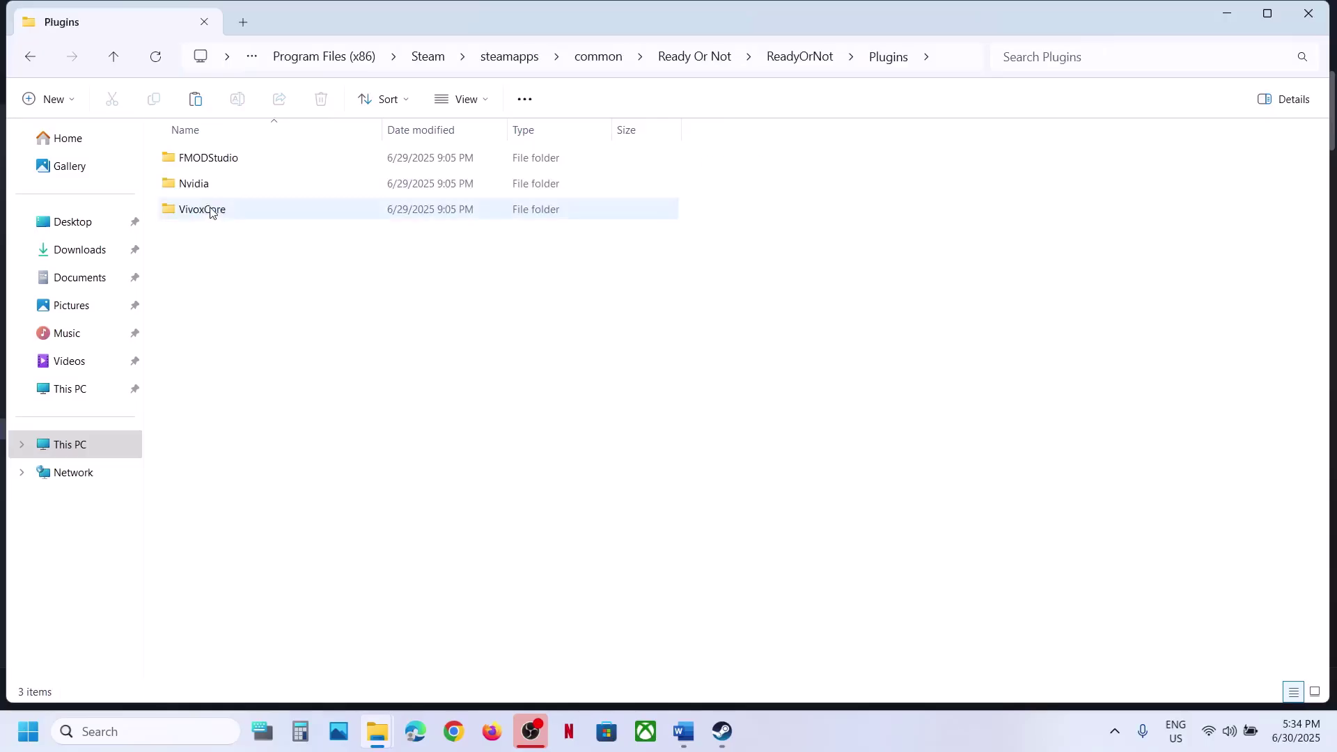
left_click(209, 184)
double_click(209, 184)
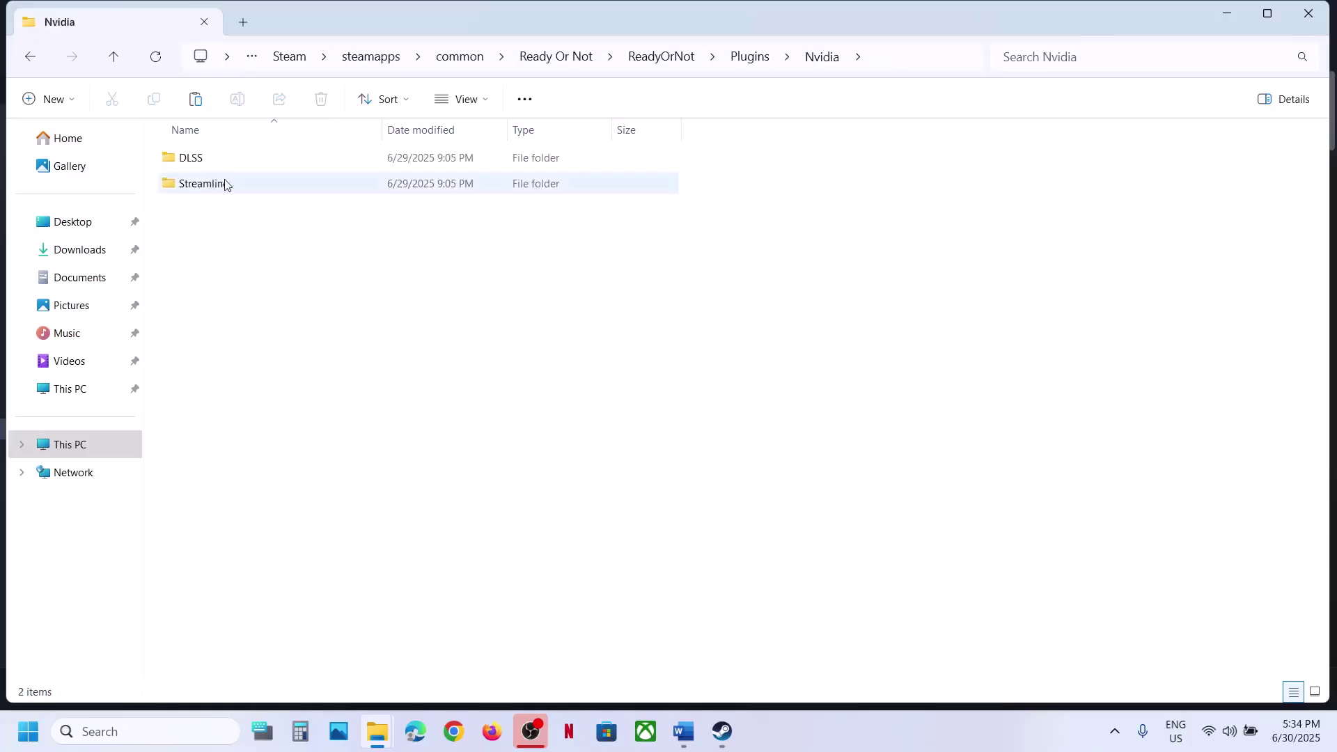
double_click(209, 185)
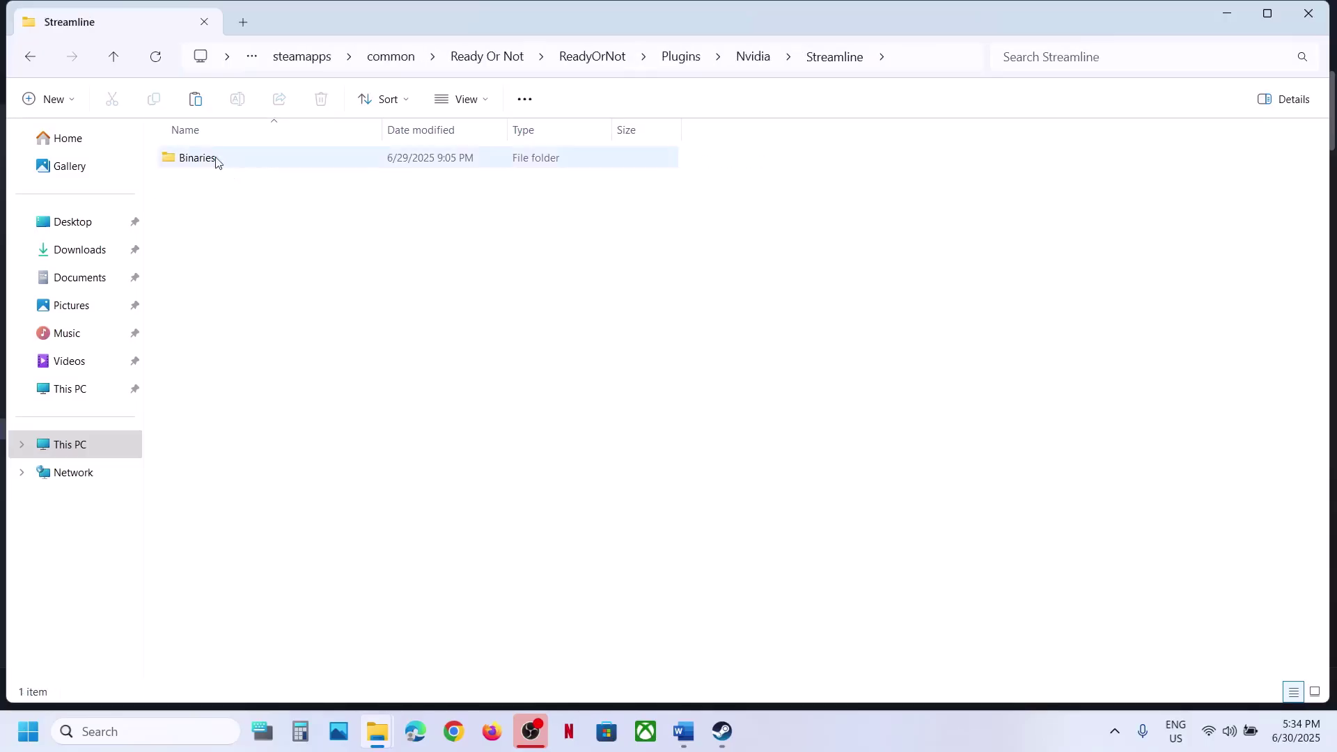
double_click(216, 159)
double_click(216, 160)
double_click(218, 159)
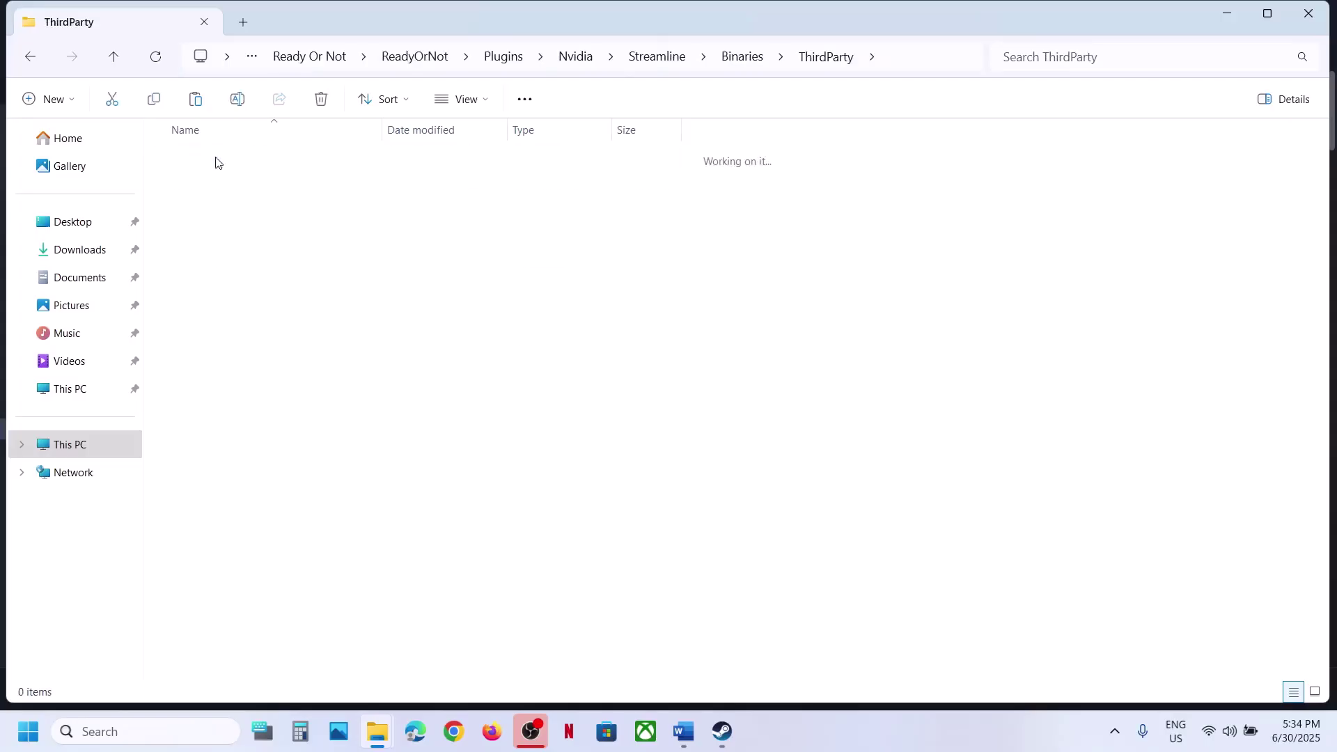
Step: Copy sl.pcl.dll to the desktop as a backup and place it below the ReadyOrNot backup folder
left_click(213, 317)
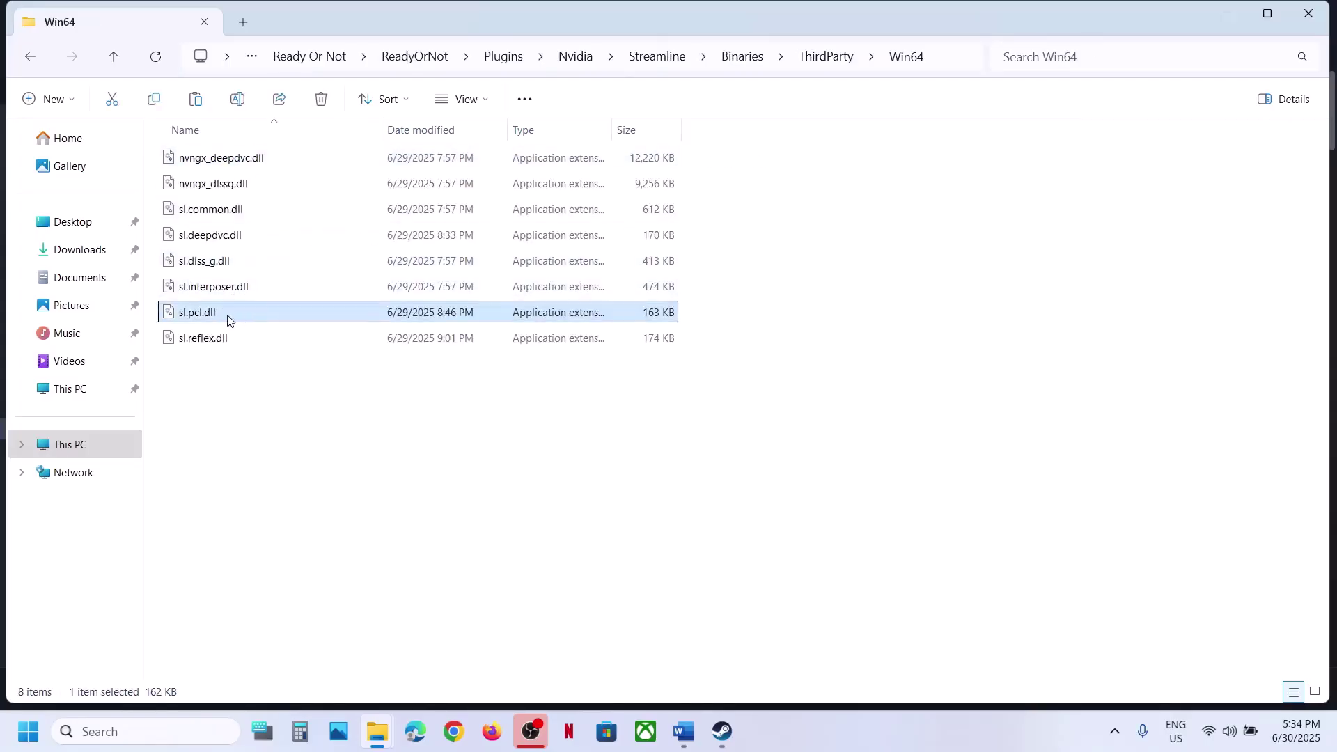
right_click(229, 319)
left_click(310, 342)
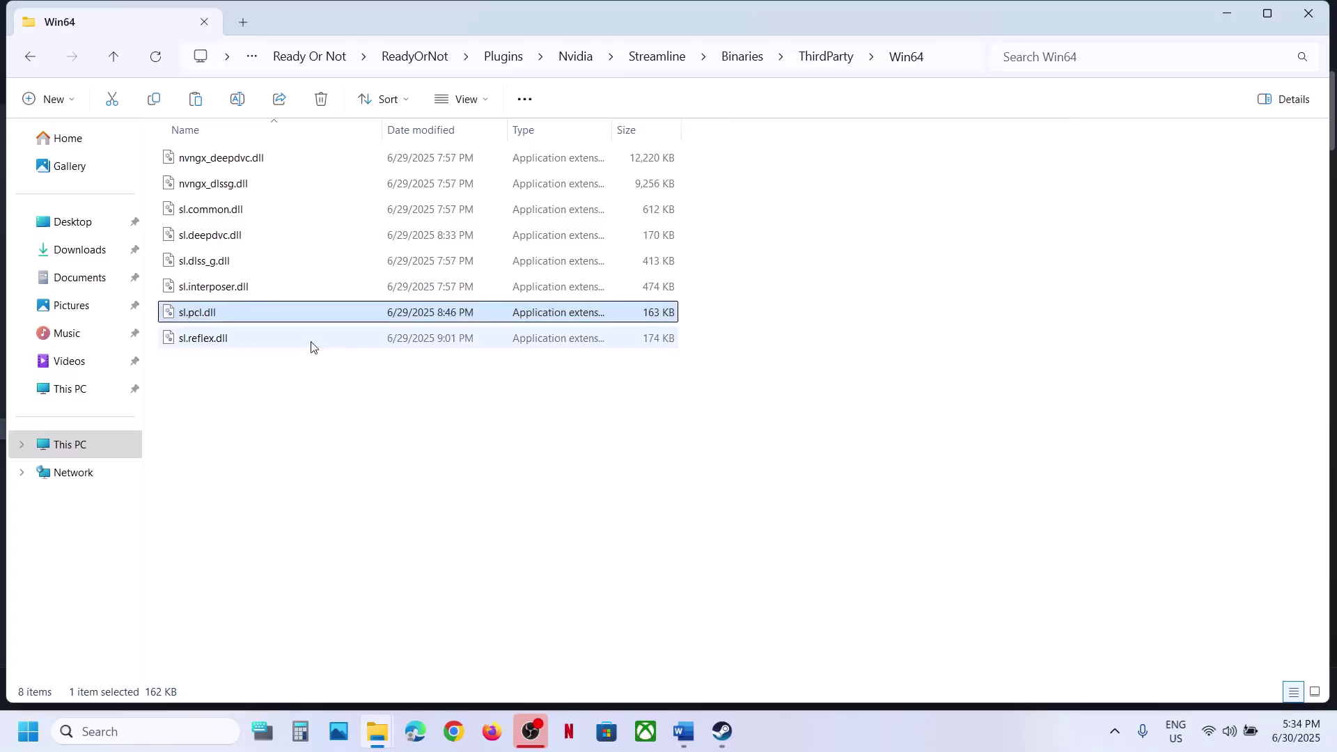
key("super+d")
key("ctrl+v")
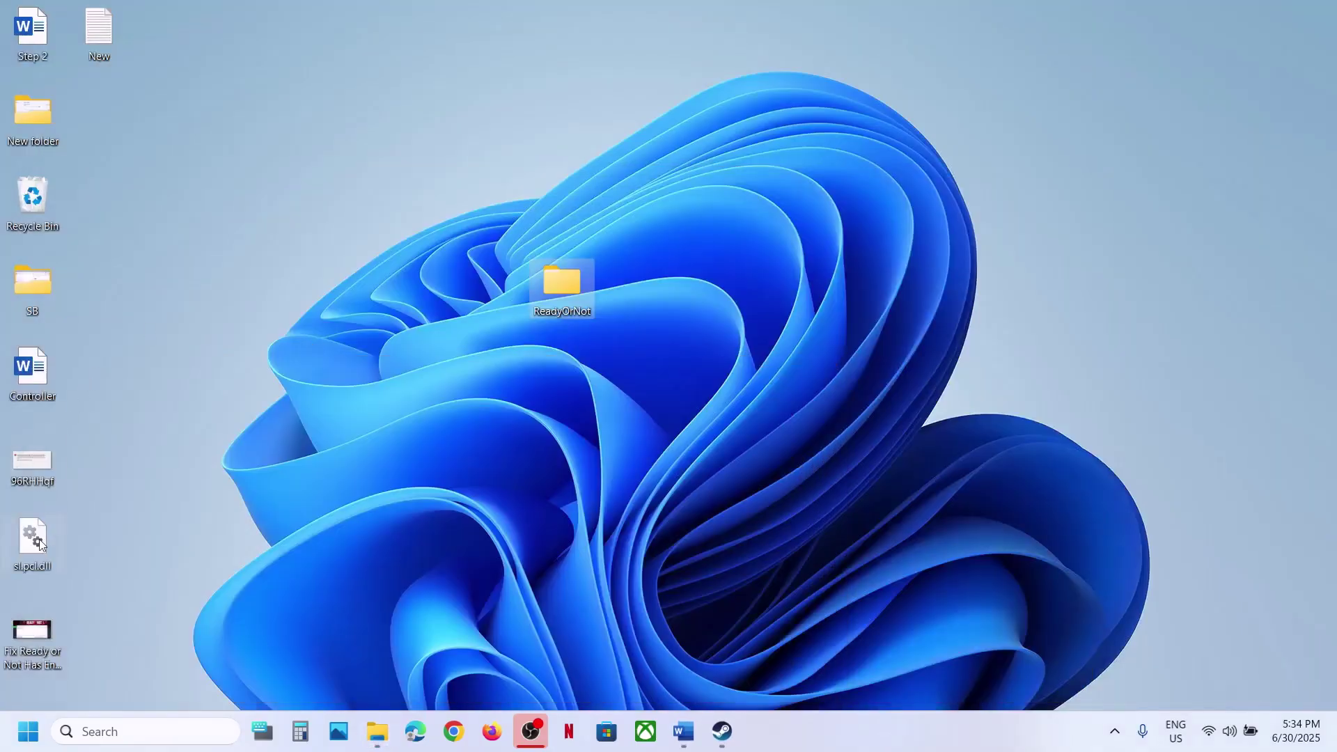
left_click_drag(39, 545, 558, 350)
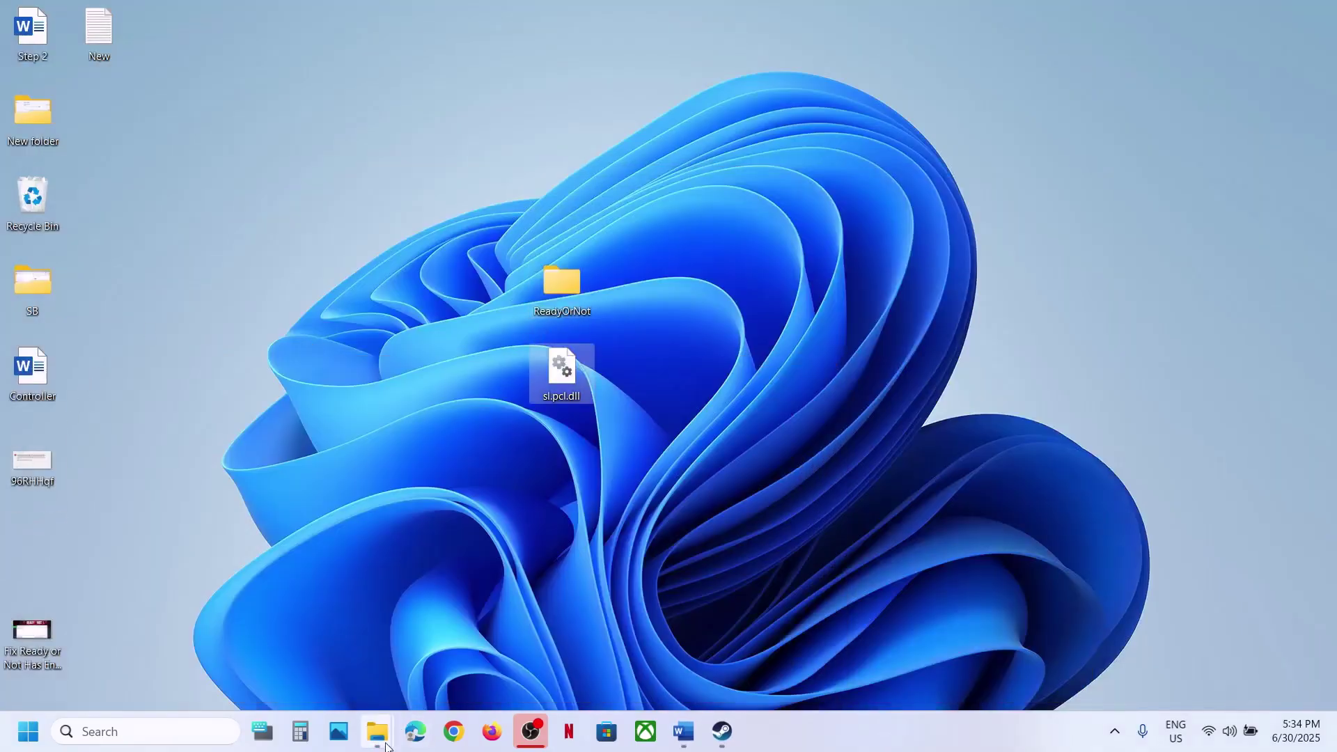
Step: Return to the Win64 folder and rename the original sl.pcl.dll to sl.pcl.dll.old
mouse_move(387, 746)
left_click(442, 665)
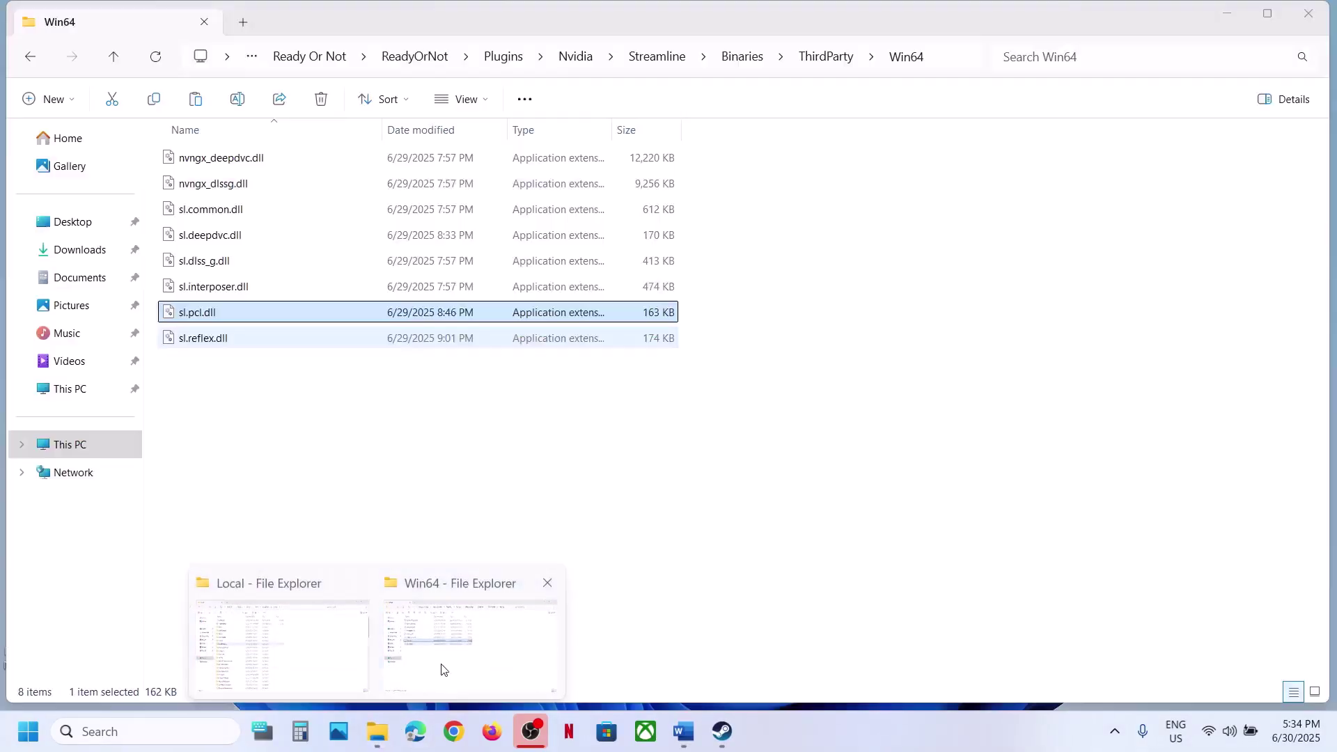
right_click(226, 319)
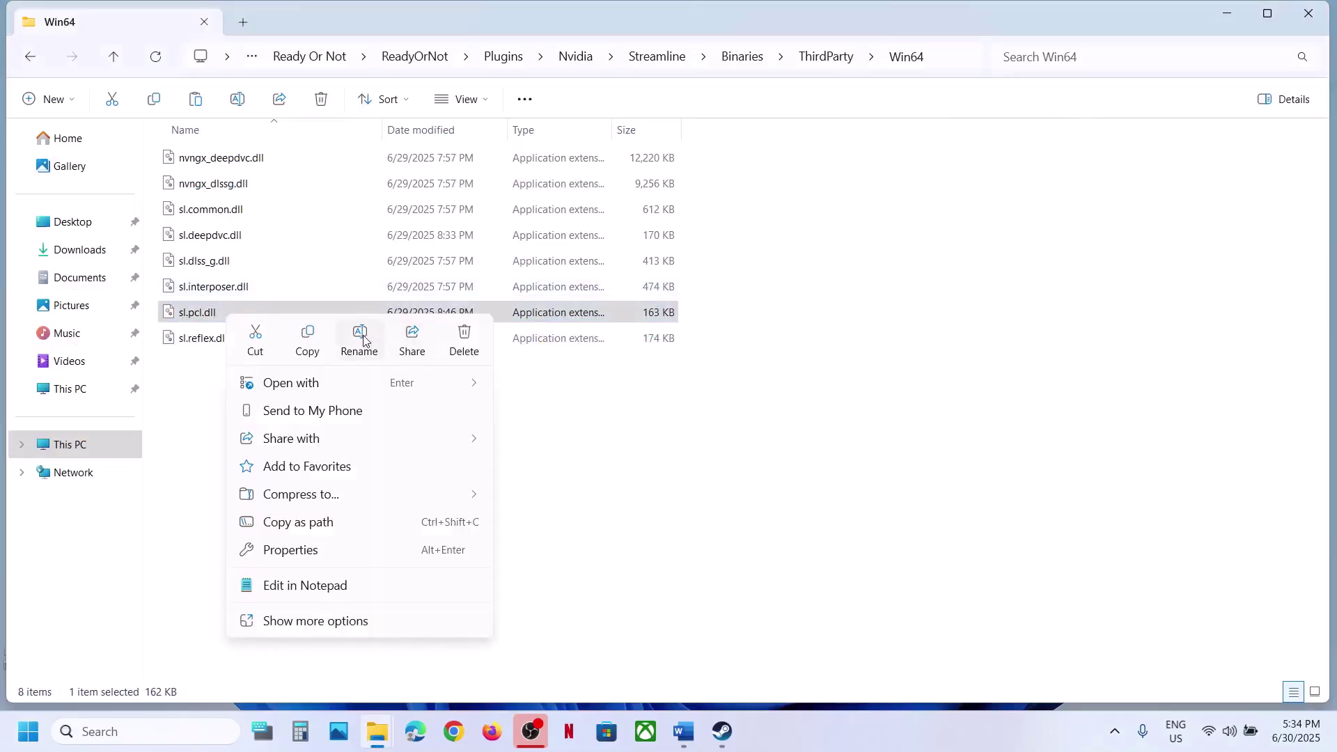
left_click(359, 339)
left_click(223, 313)
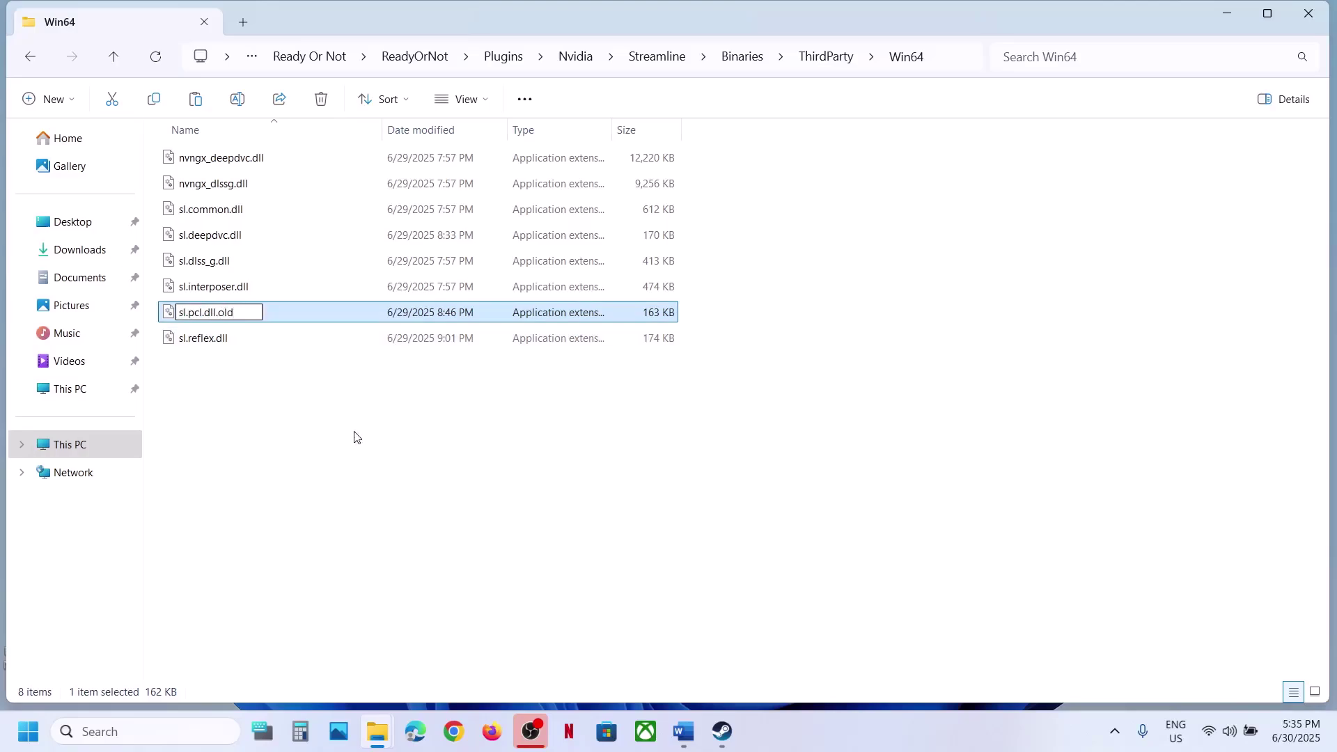
key("Return")
Step: Switch to the Word document, insert a comma after "Remove any mods" in Step 5, and select "pakchunkx-windows" while reading it
left_click(722, 731)
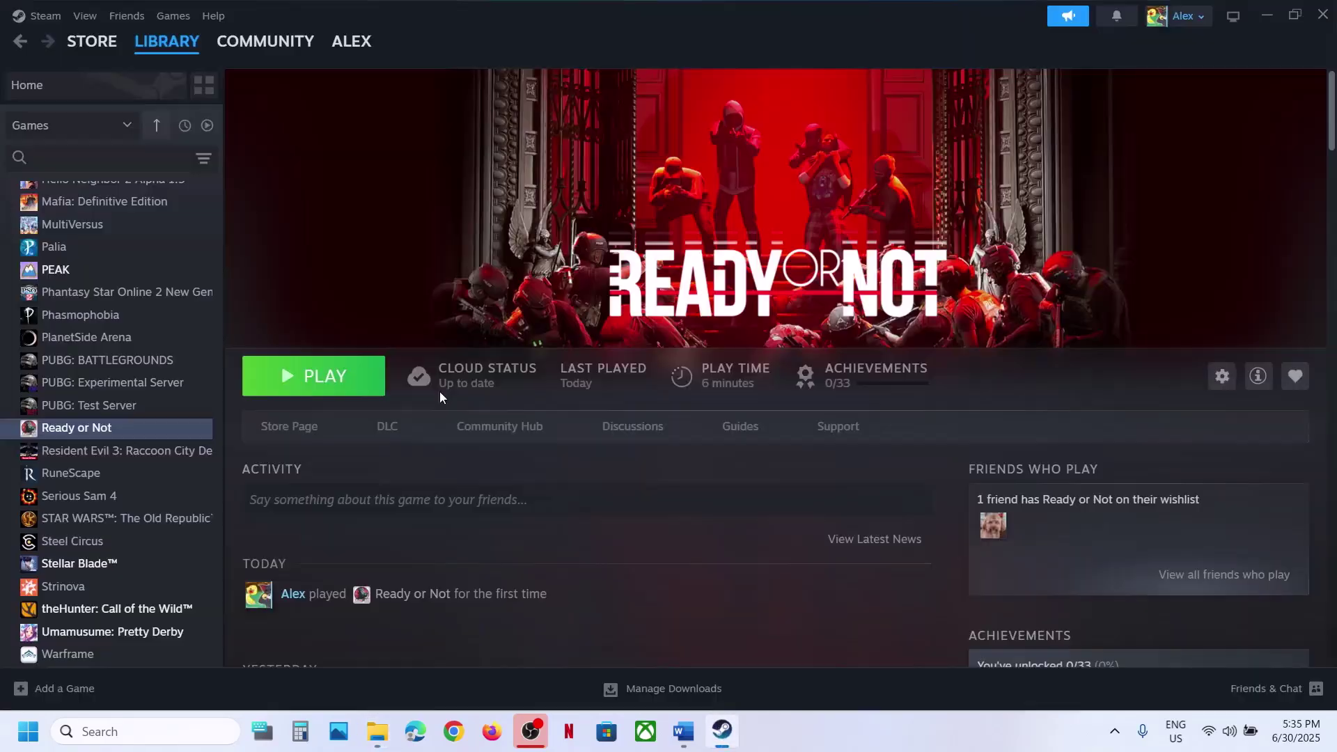
left_click(683, 731)
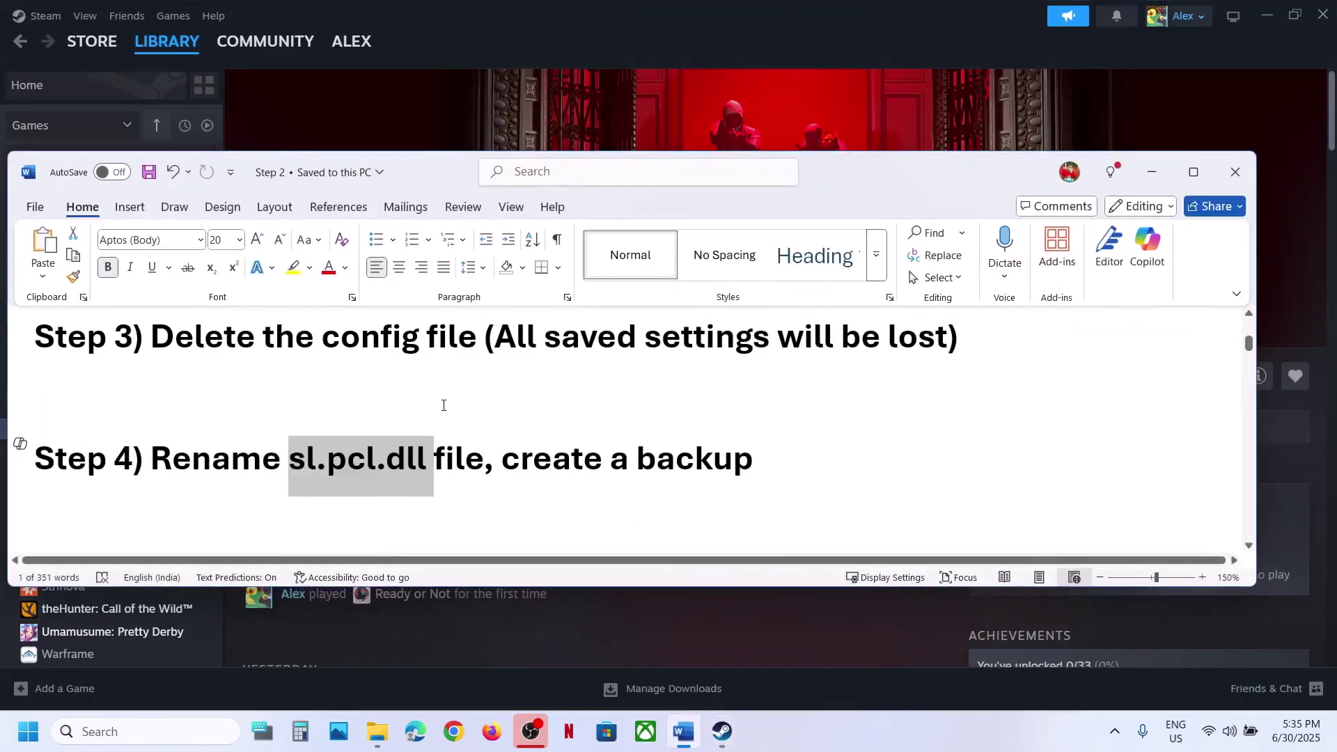
scroll(444, 405, "down", 4)
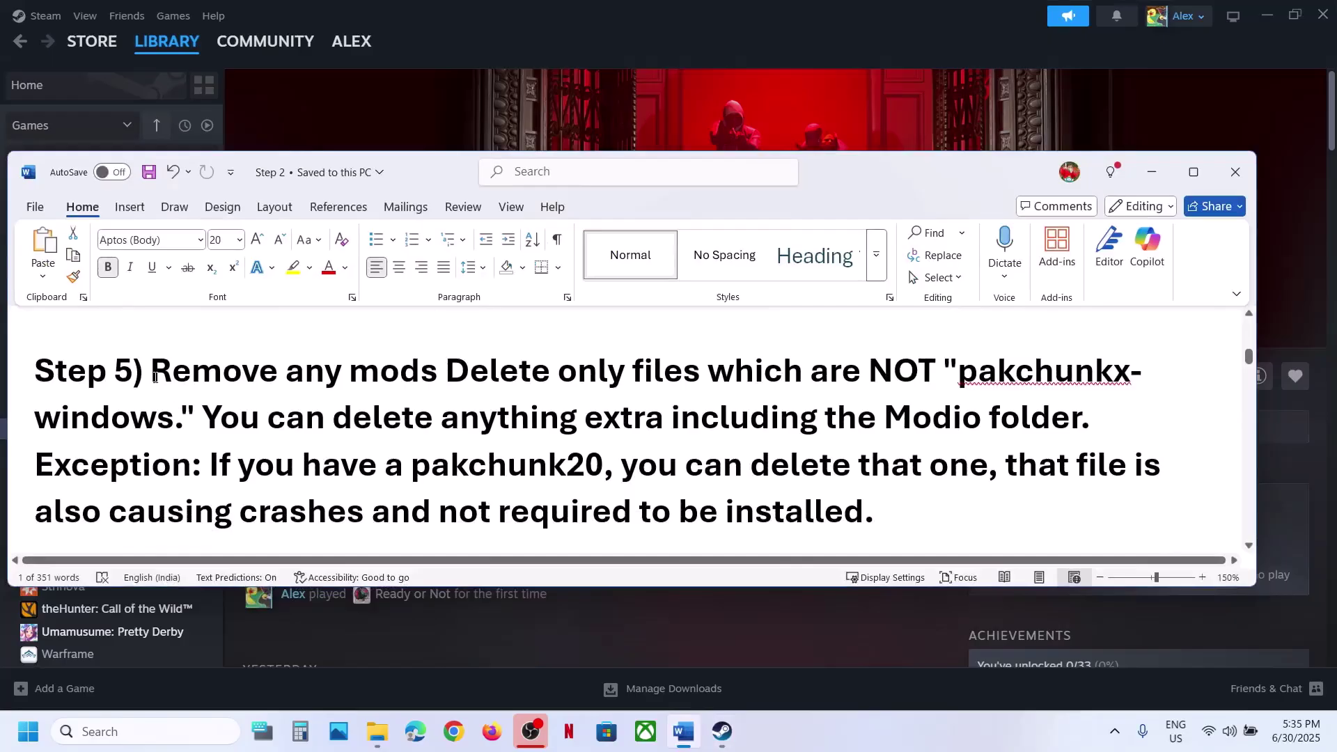
left_click_drag(154, 376, 436, 369)
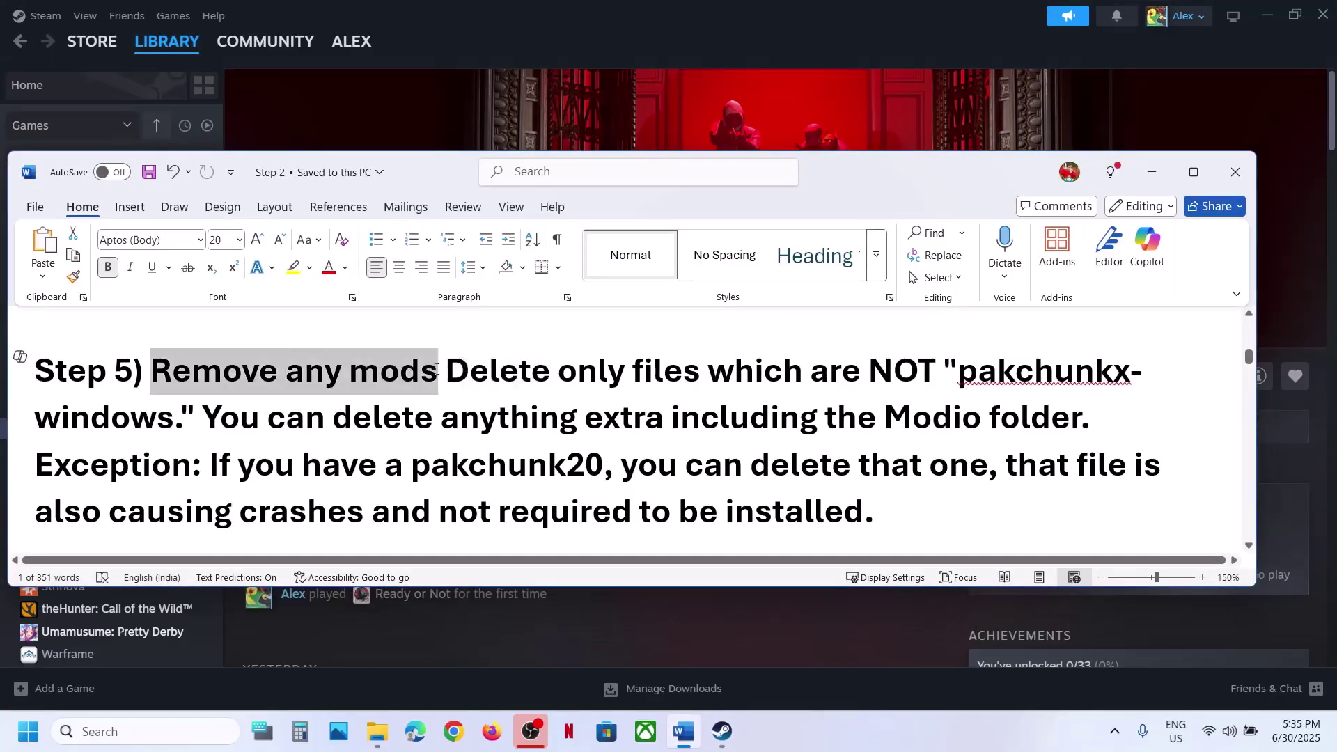
left_click(437, 370)
type(",")
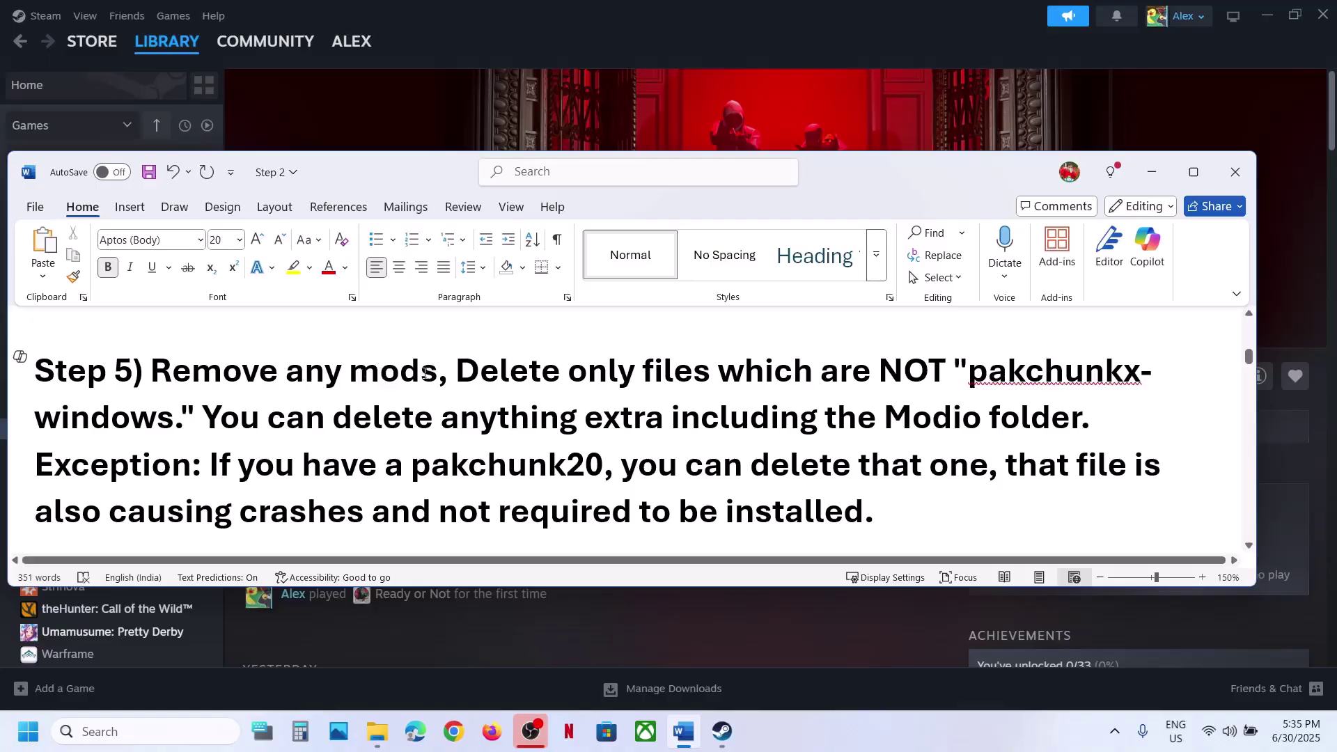
left_click_drag(468, 371, 195, 418)
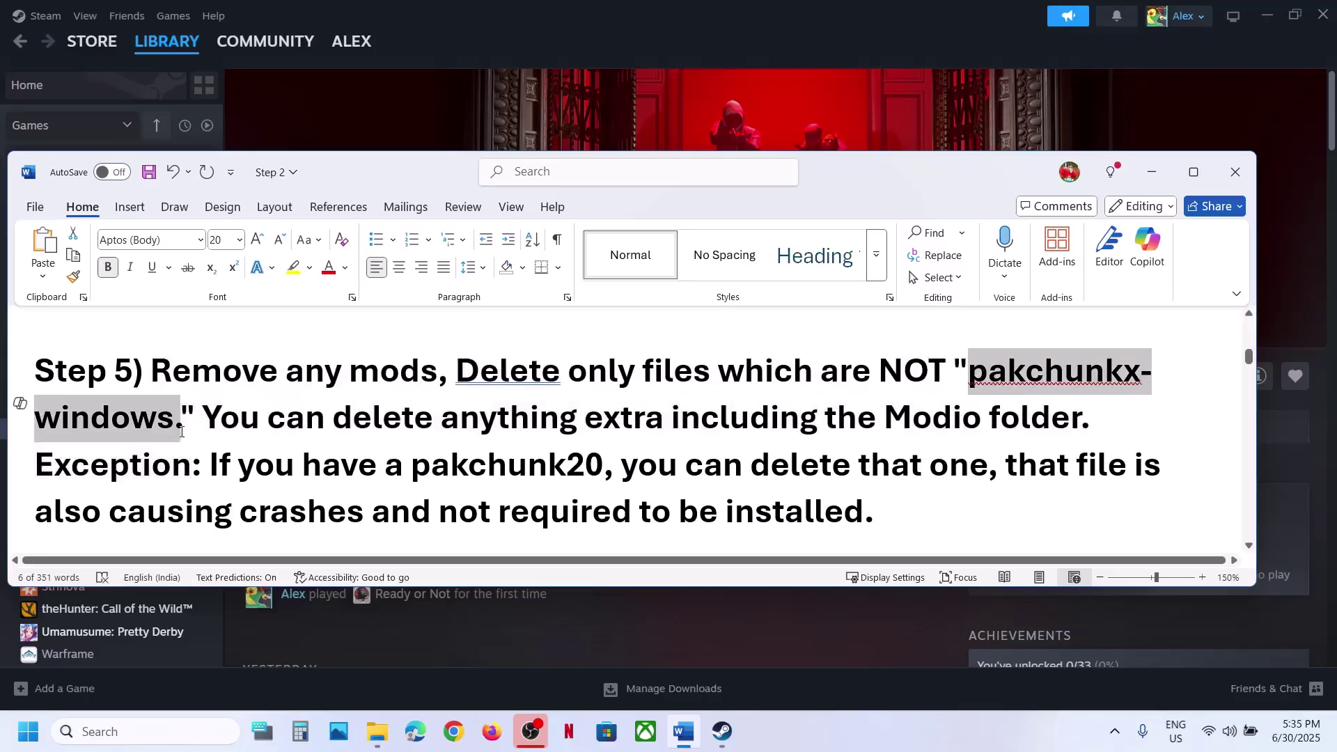
Step: Switch back to Steam, browse Ready or Not's local files, and open the ReadyOrNot\Content\Paks folder
left_click(532, 82)
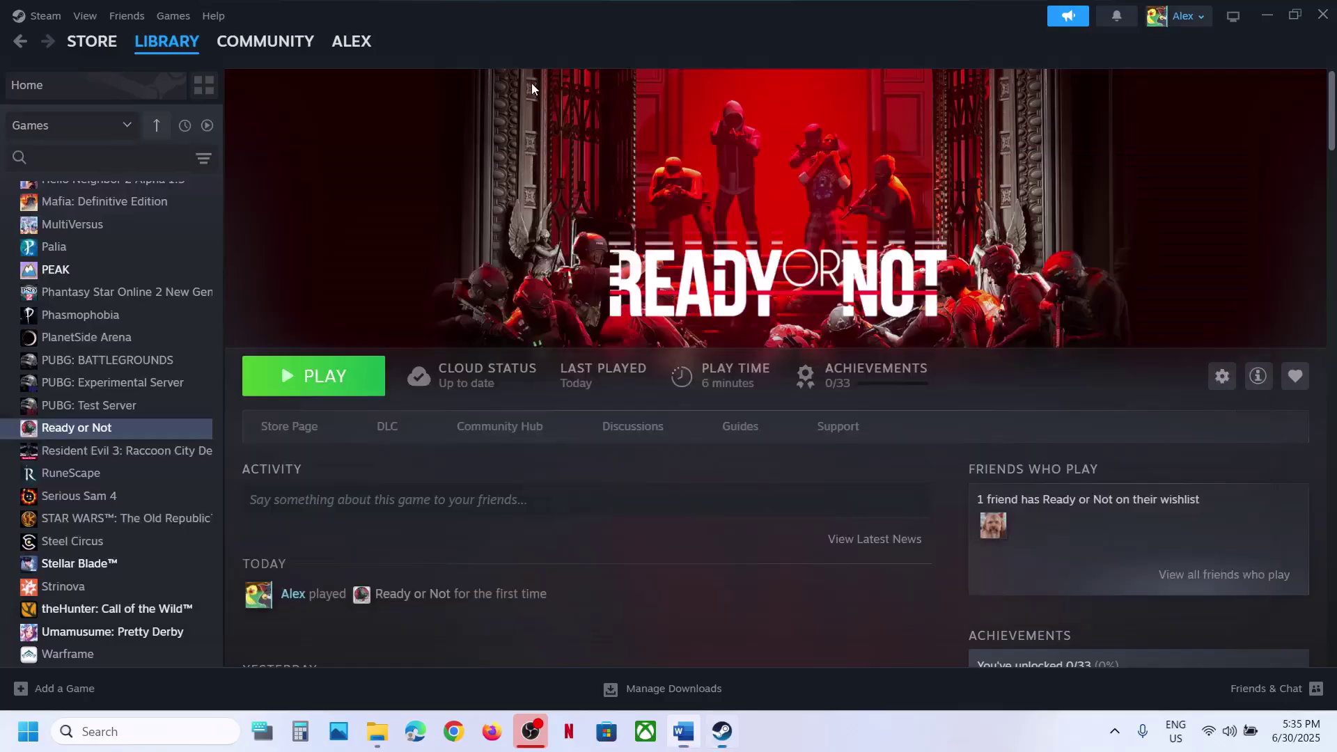
right_click(101, 434)
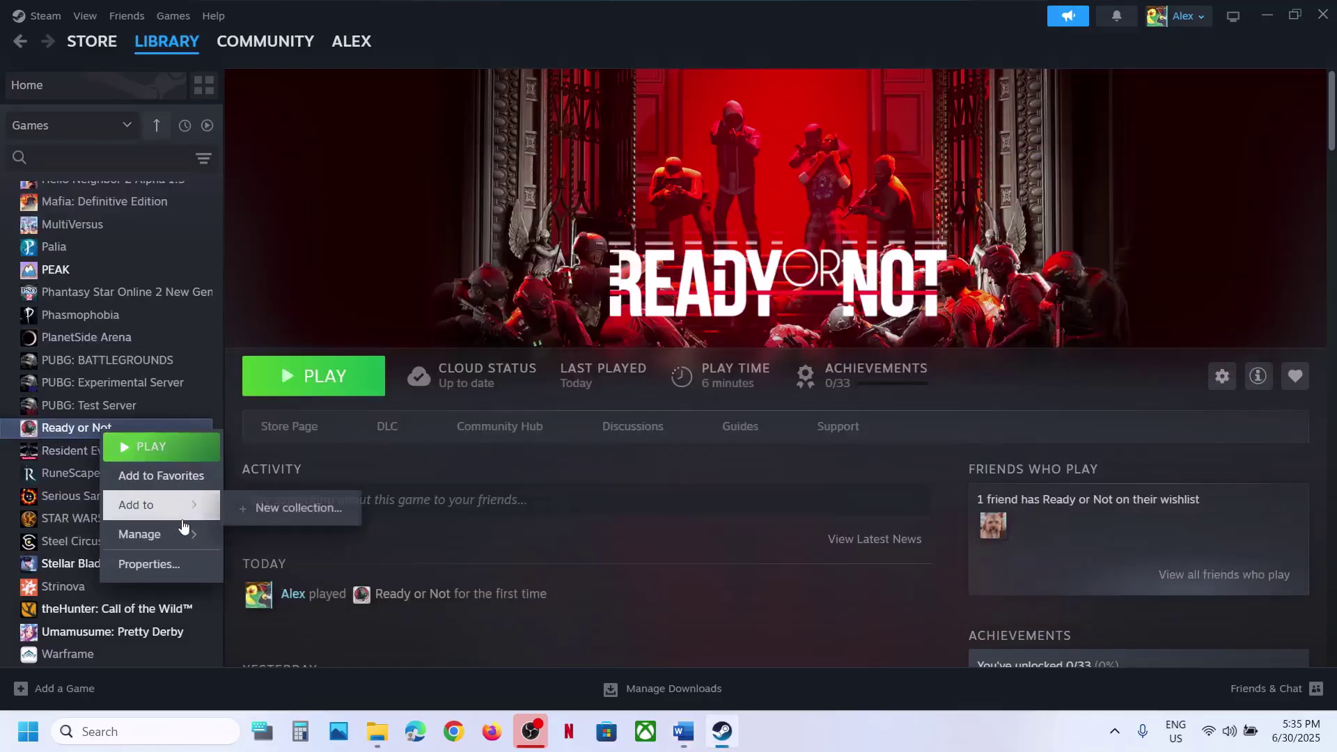
mouse_move(180, 536)
left_click(310, 569)
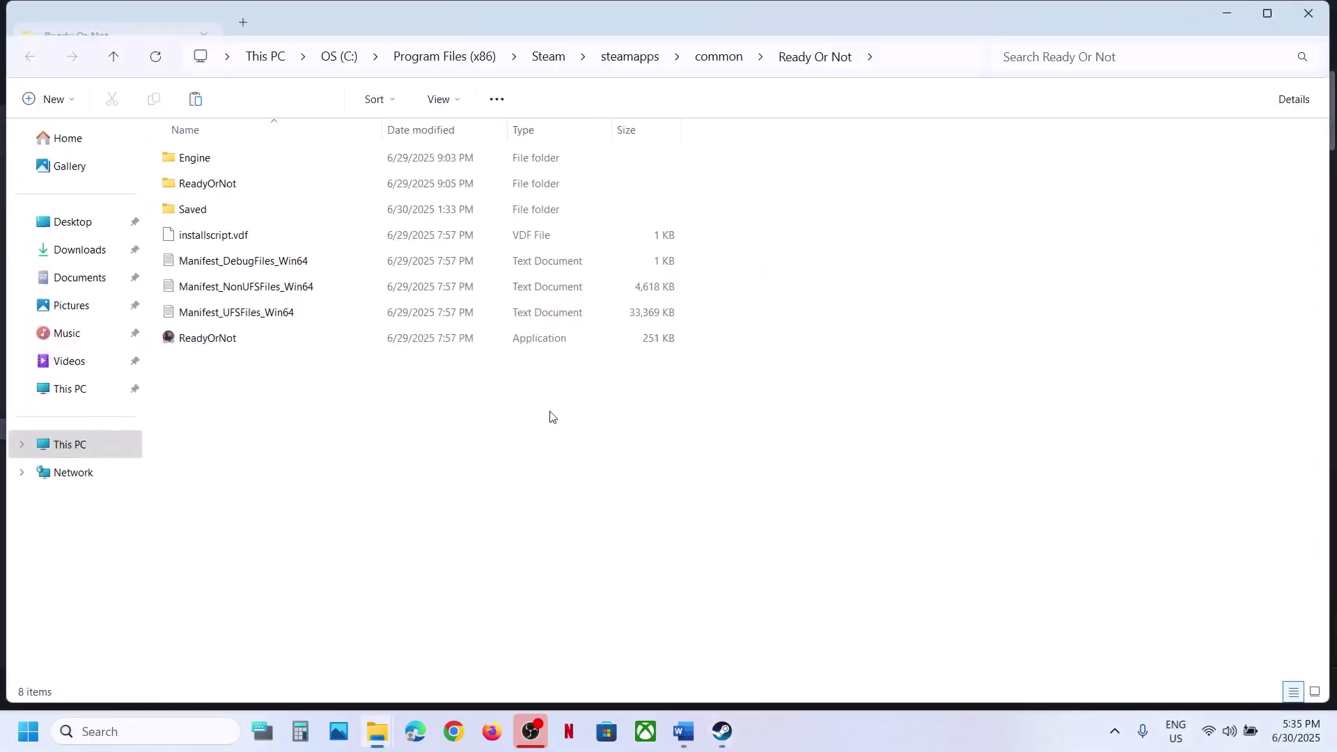
double_click(200, 187)
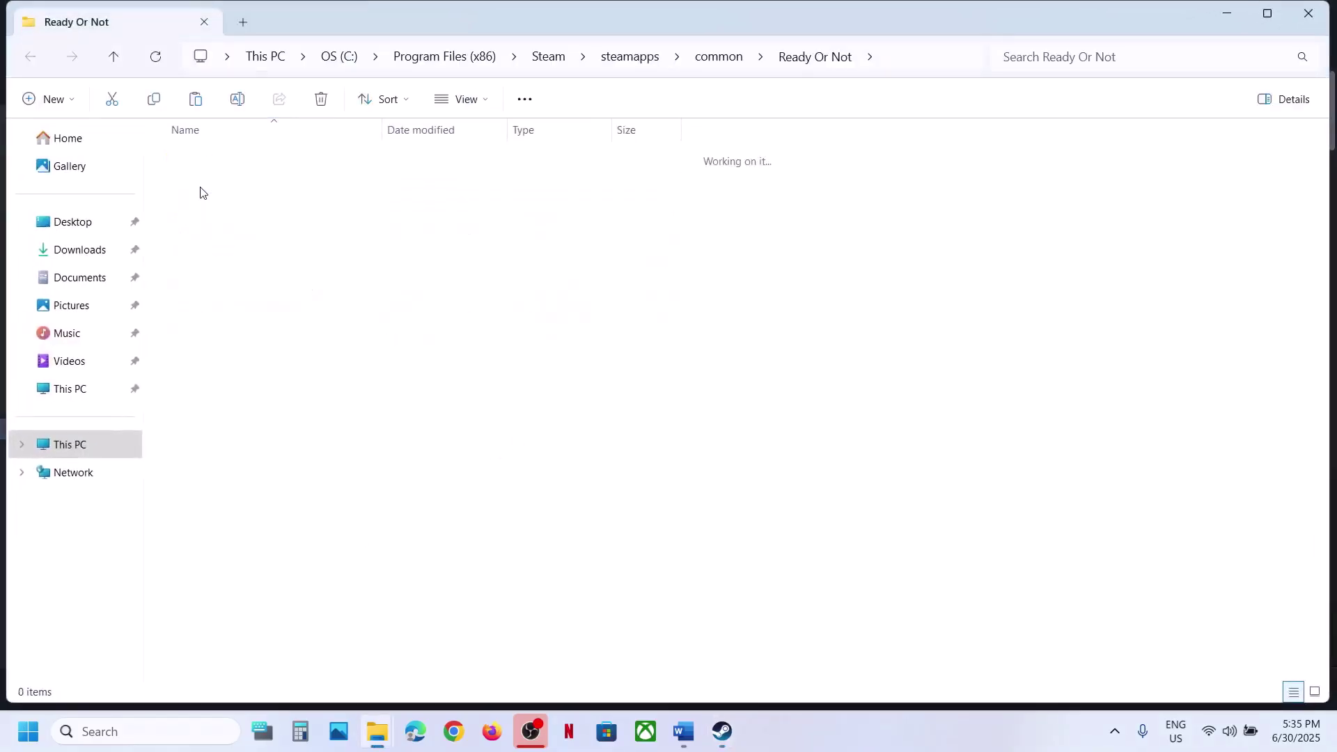
double_click(200, 186)
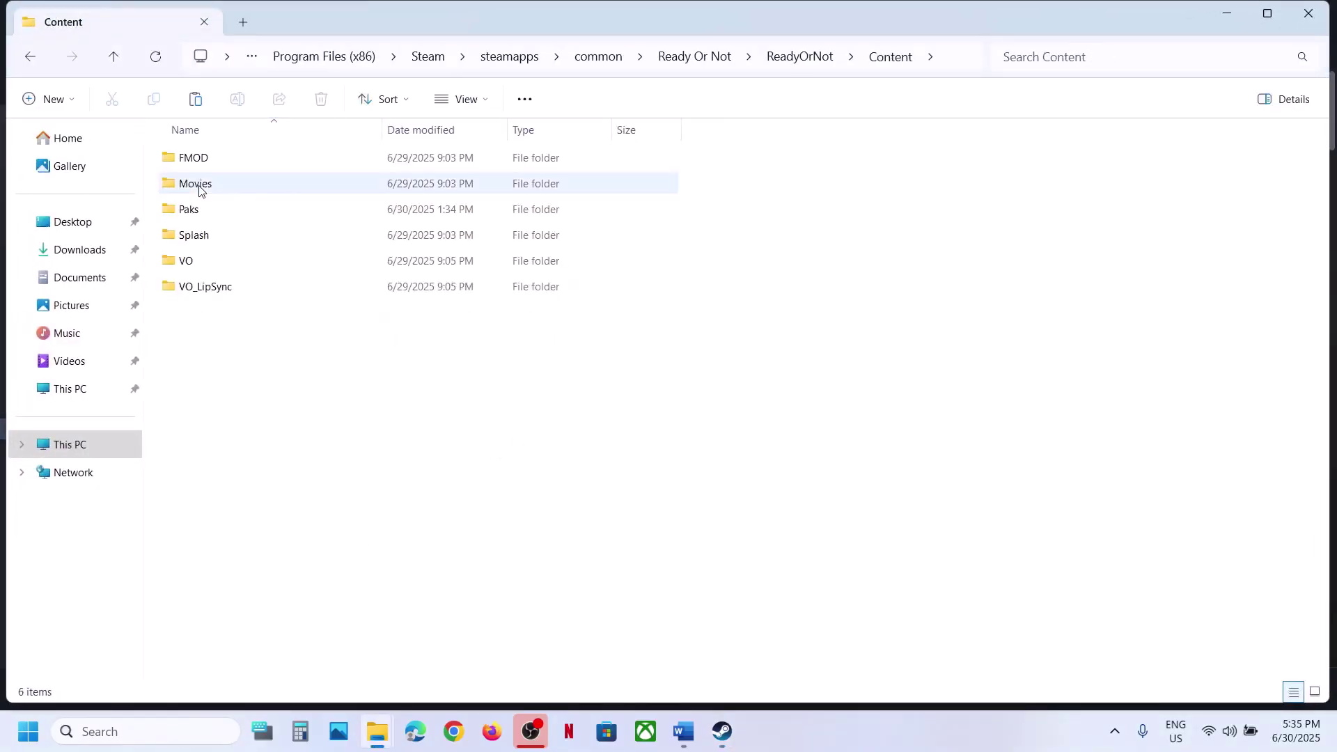
left_click(206, 220)
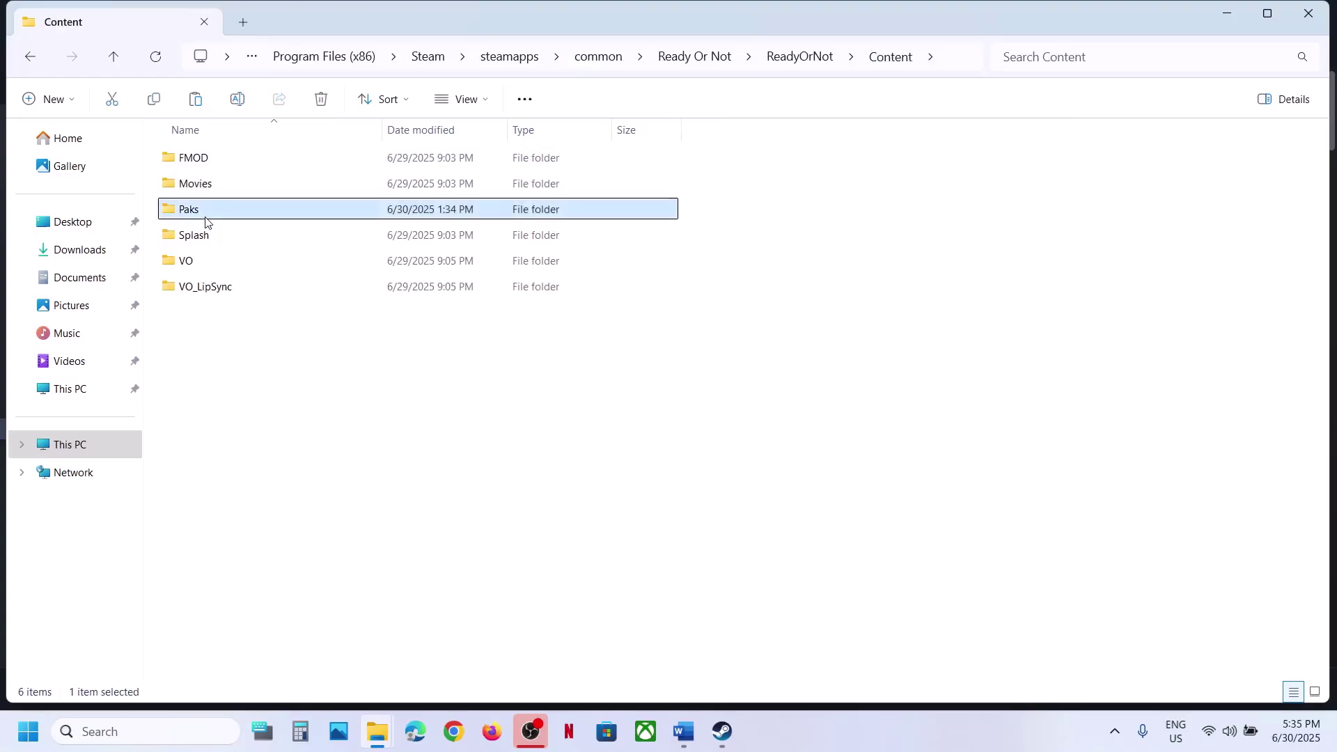
double_click(225, 220)
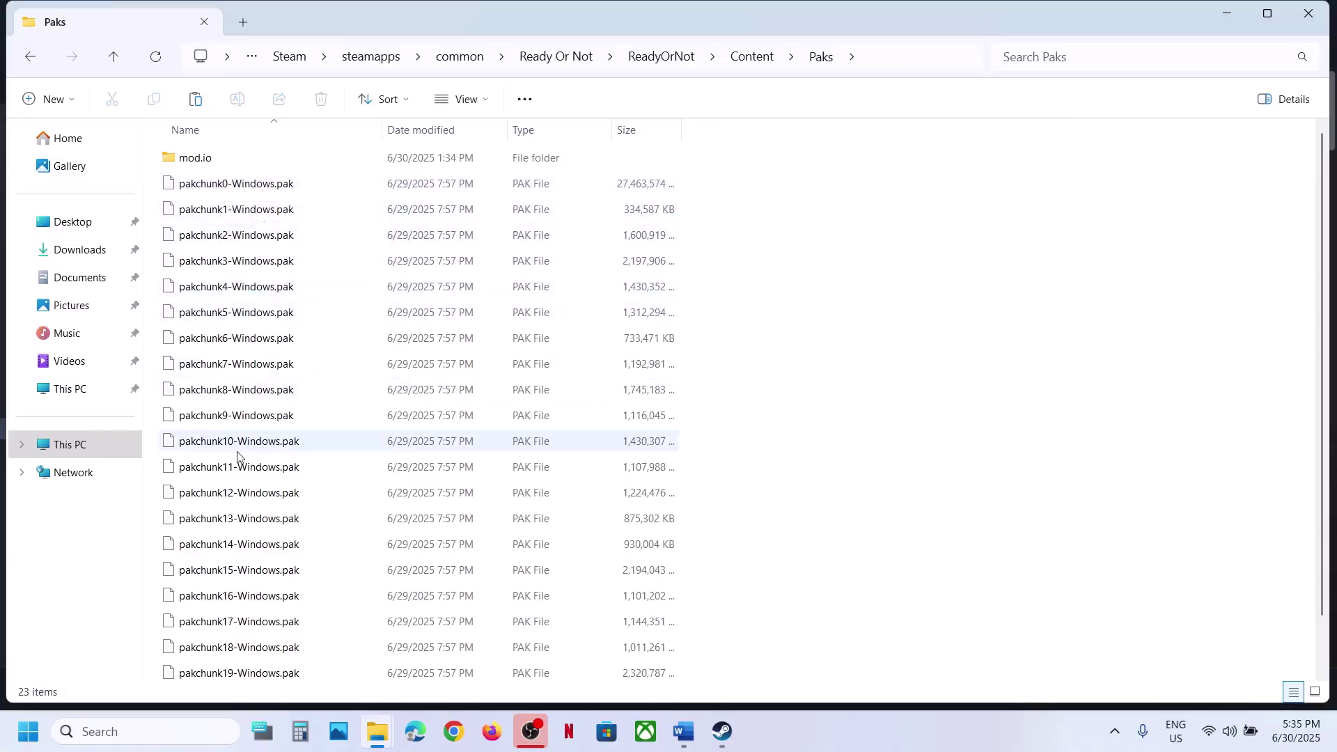
Step: Check the Paks folder for files not named like pakchunkx-Windows and delete the mod.io folder
scroll(237, 457, "down", 1)
scroll(237, 457, "down", 1)
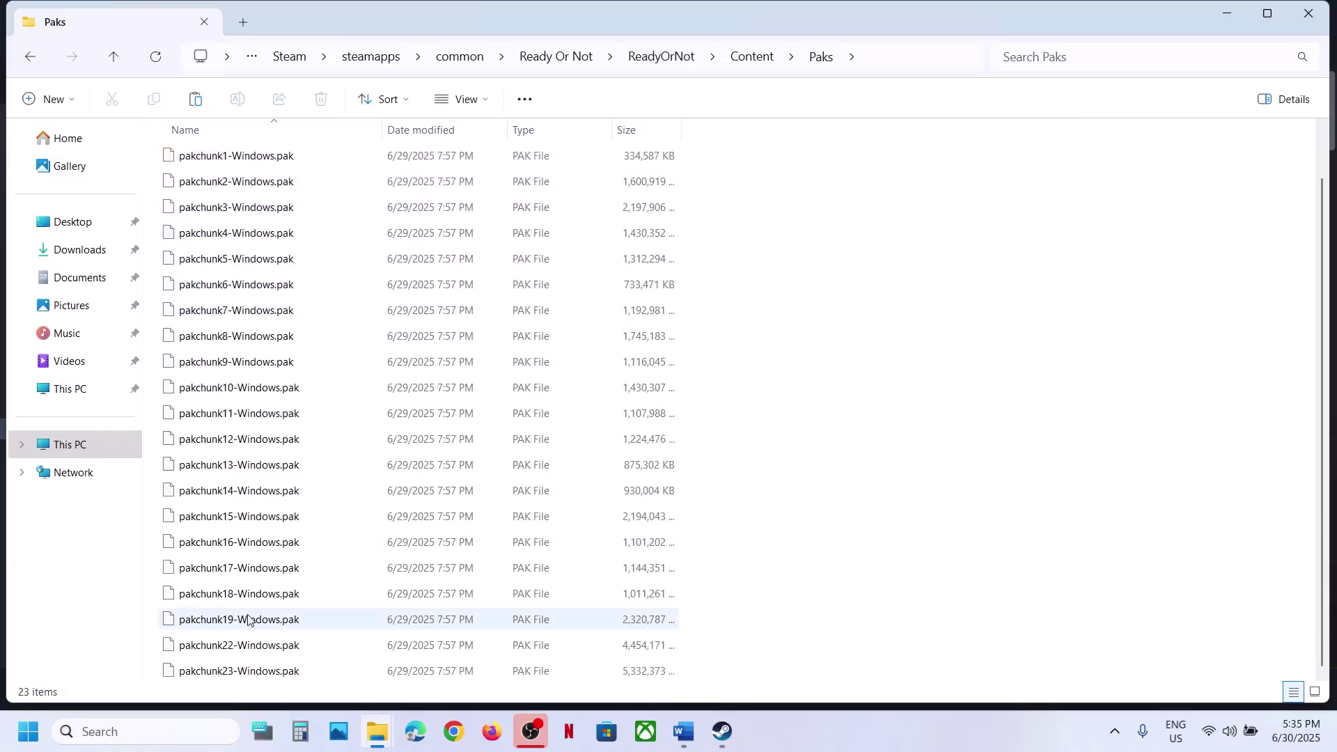
scroll(366, 412, "up", 1)
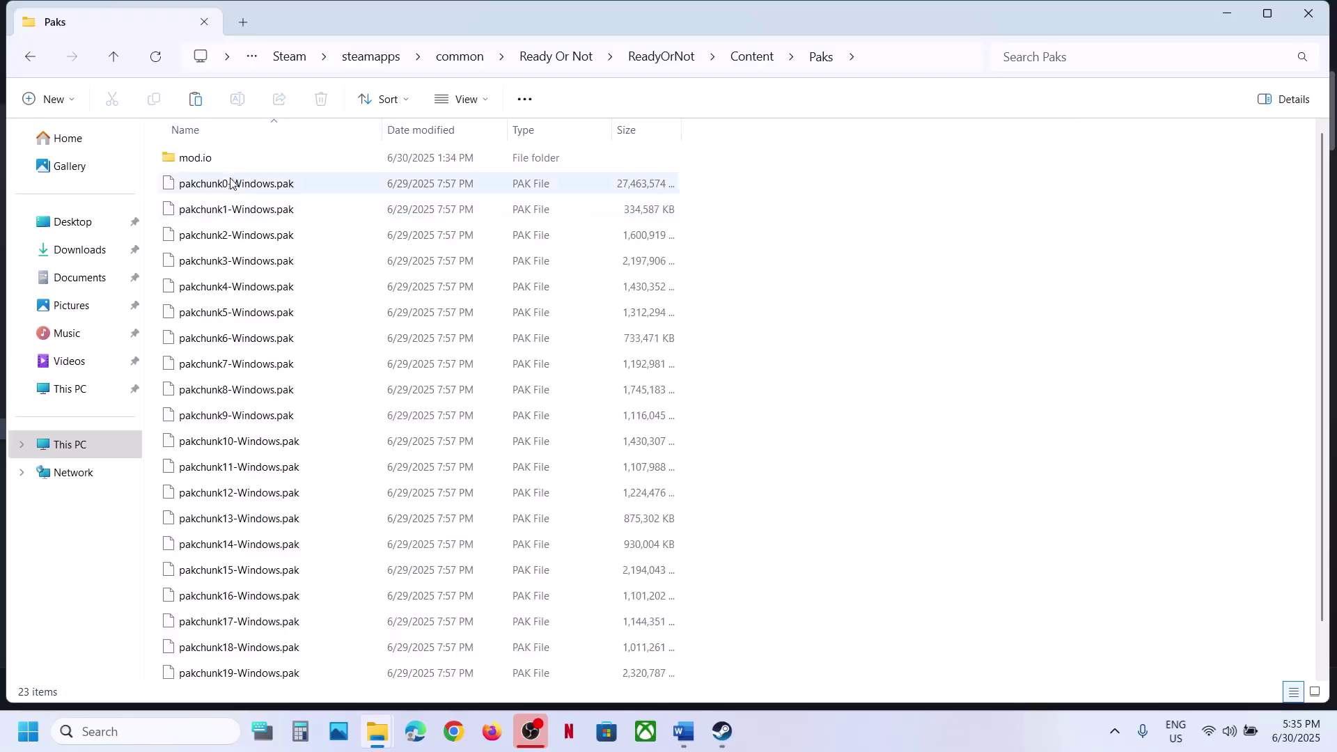
scroll(253, 531, "down", 1)
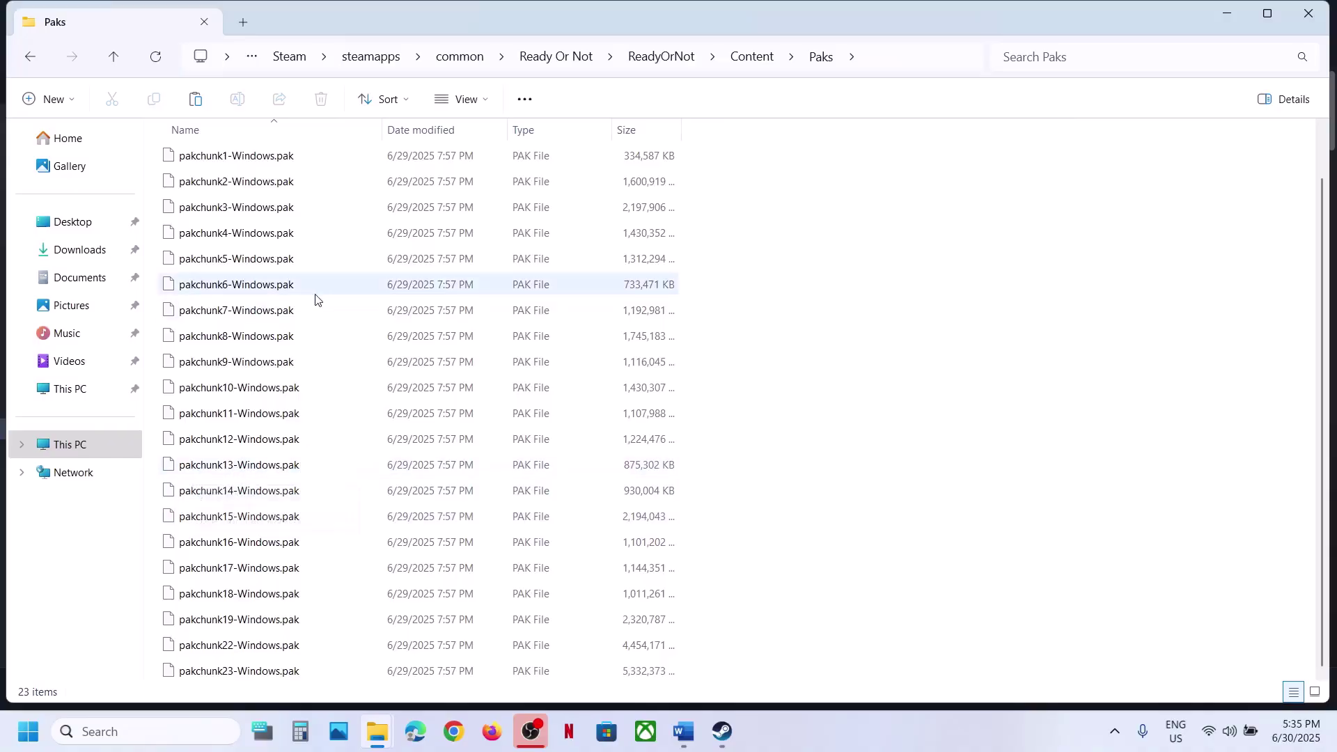
scroll(313, 300, "up", 1)
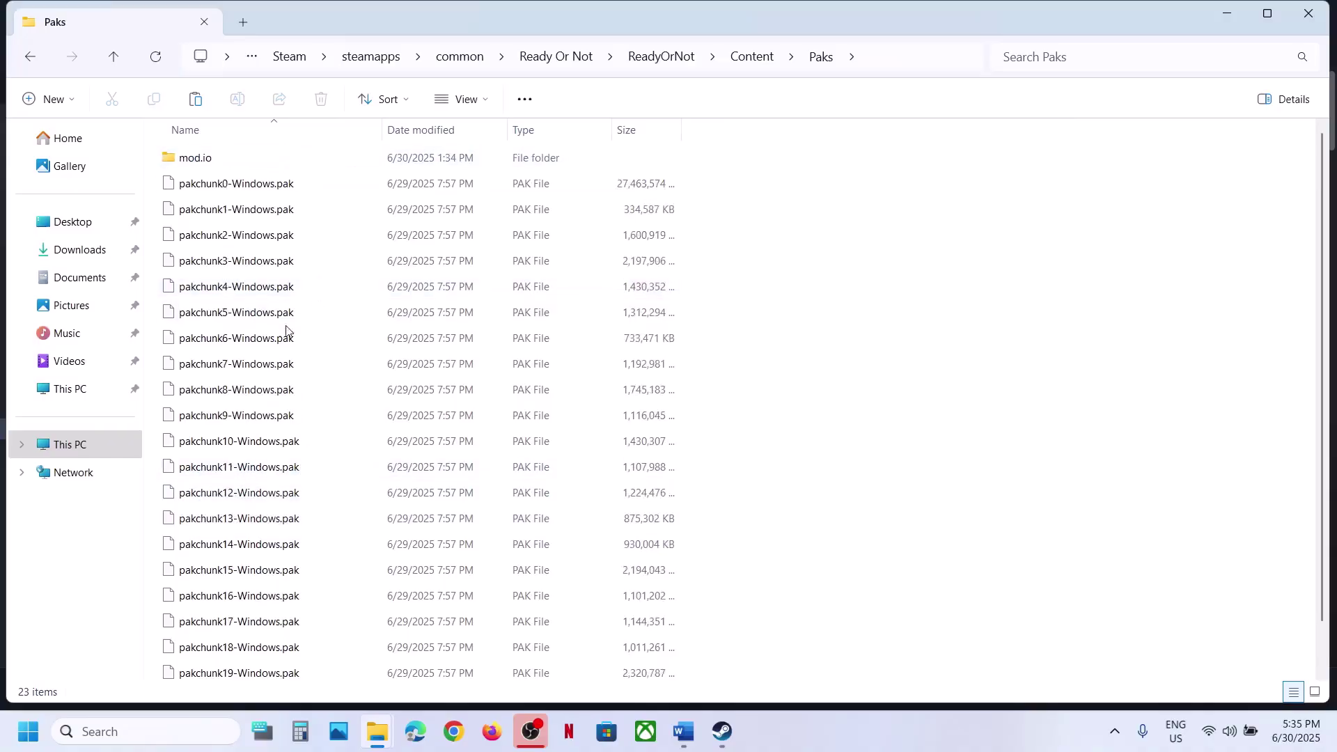
left_click(213, 156)
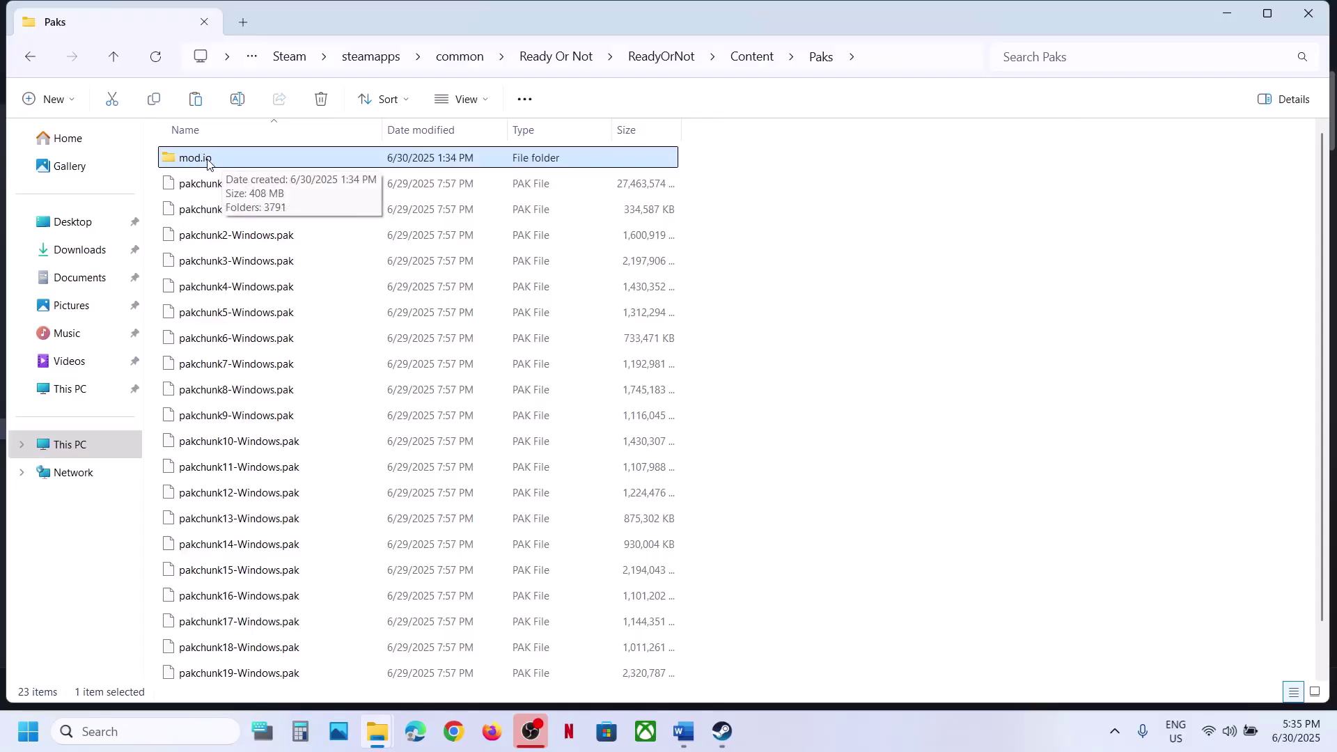
right_click(208, 161)
left_click(446, 186)
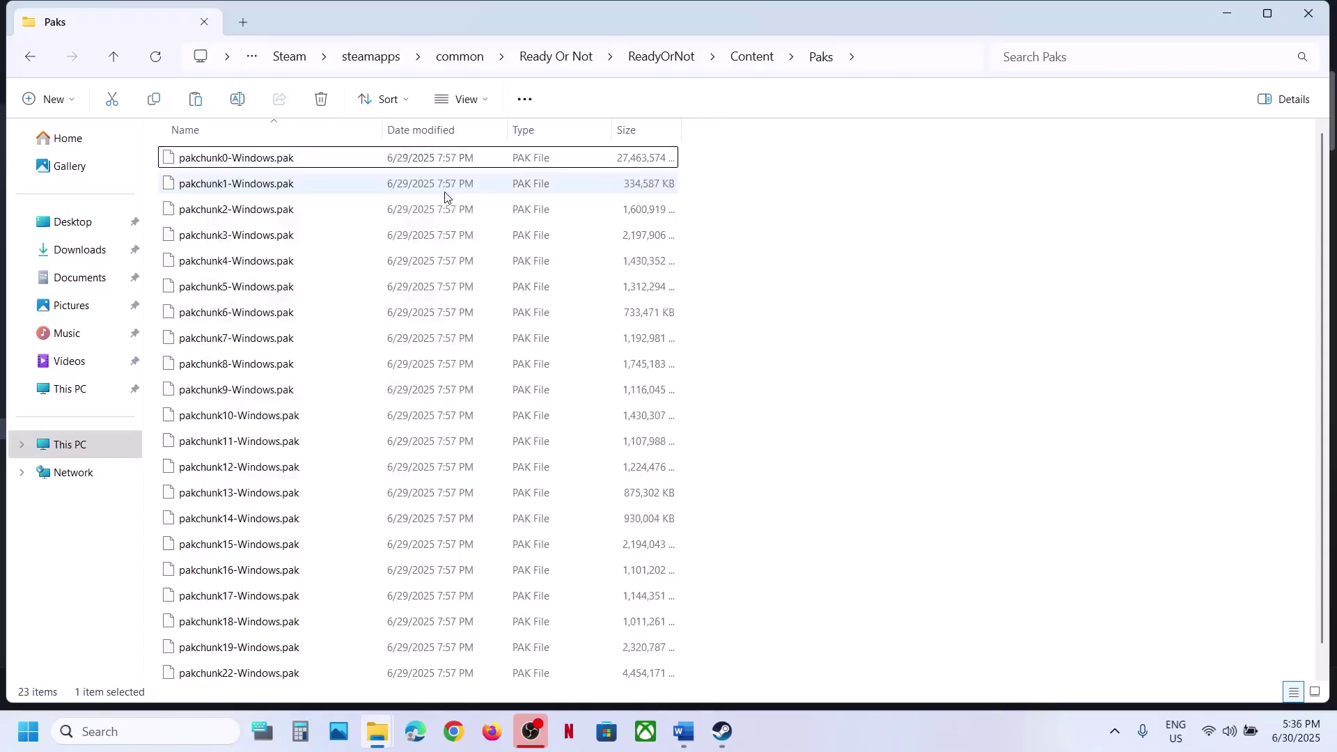
Step: Switch back to the Word document and read the pakchunk20 exception in Step 5
left_click(683, 731)
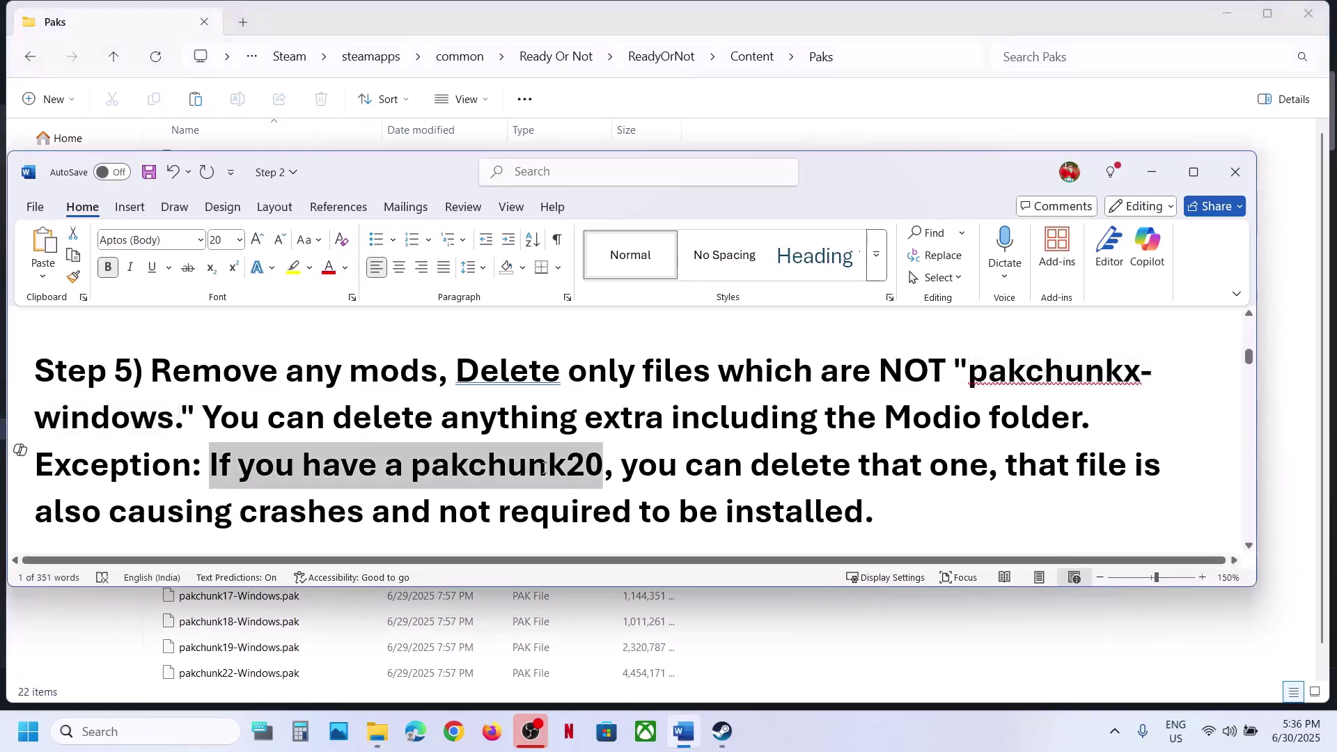
Step: Switch back to the Paks folder in File Explorer and check the file list for a pakchunk20 file
left_click(925, 11)
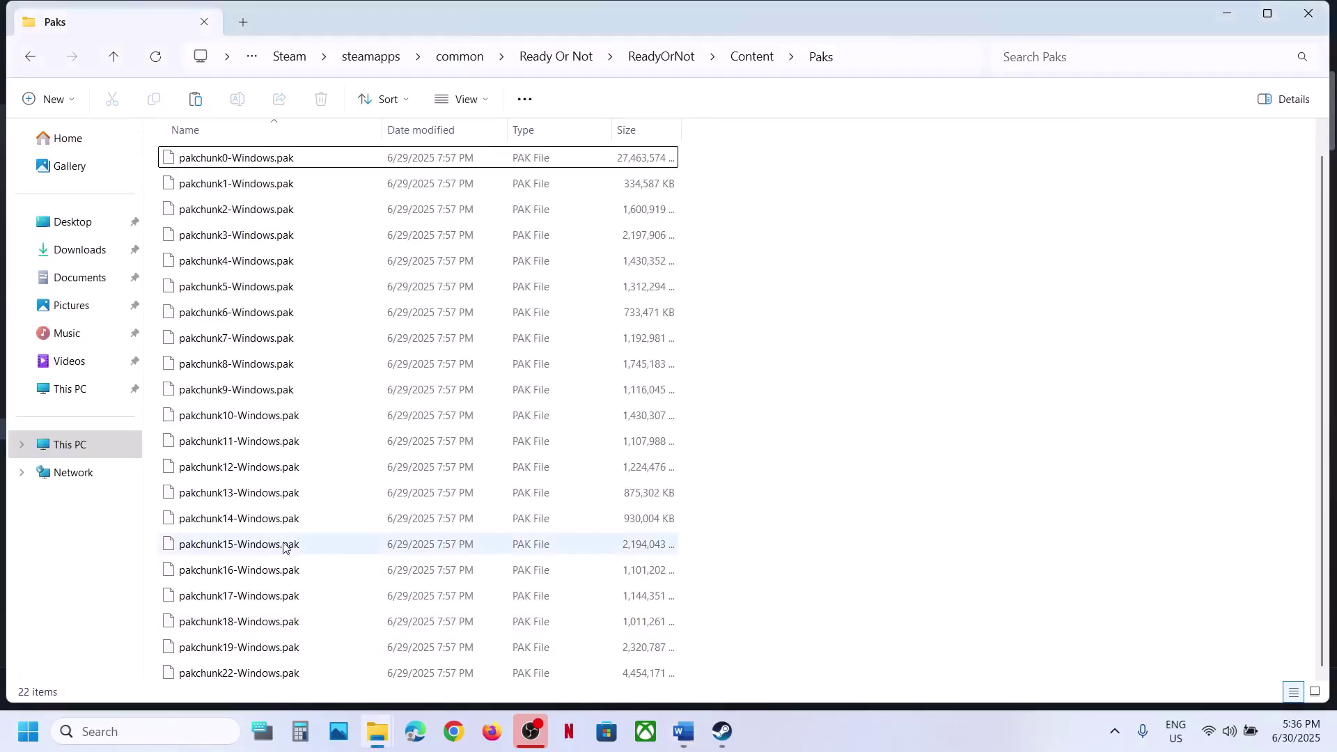
scroll(264, 613, "down", 1)
left_click(230, 625)
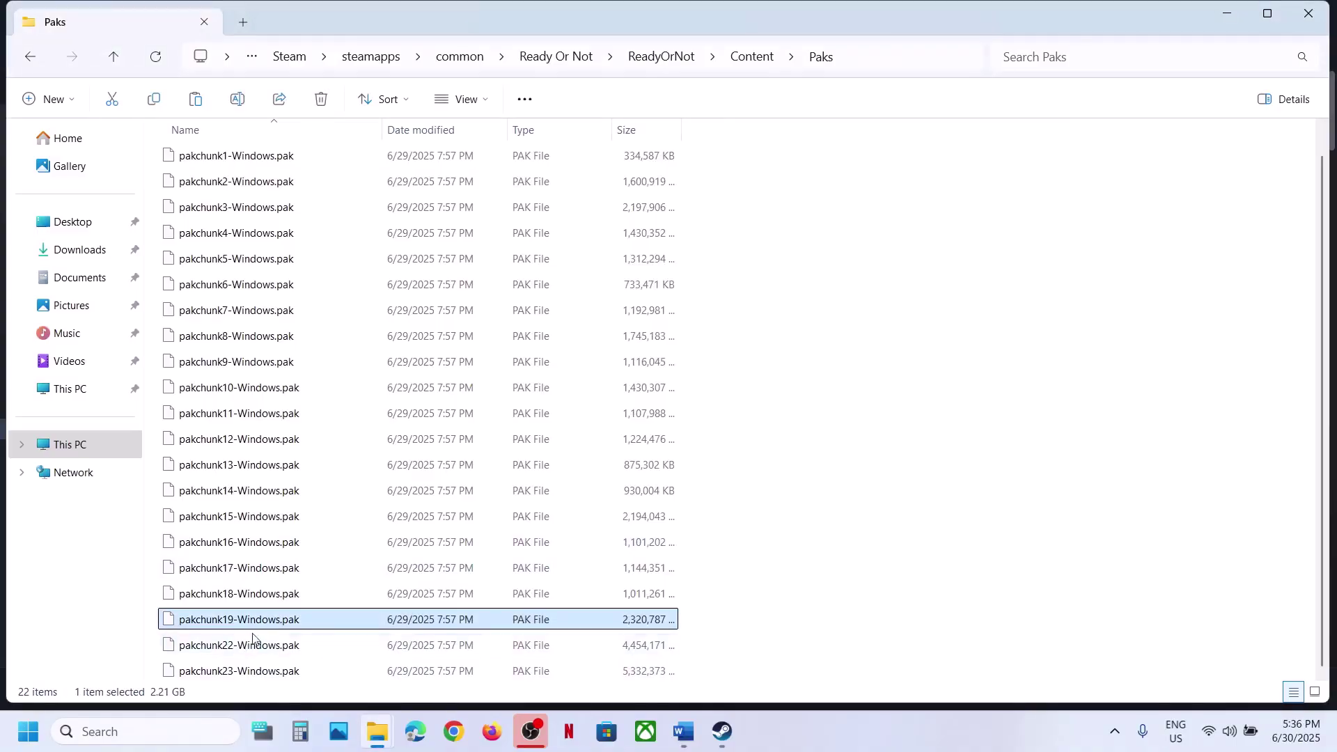
Step: Switch to the Word document and read the rest of the Step 5 exception about deleting pakchunk20
left_click(675, 740)
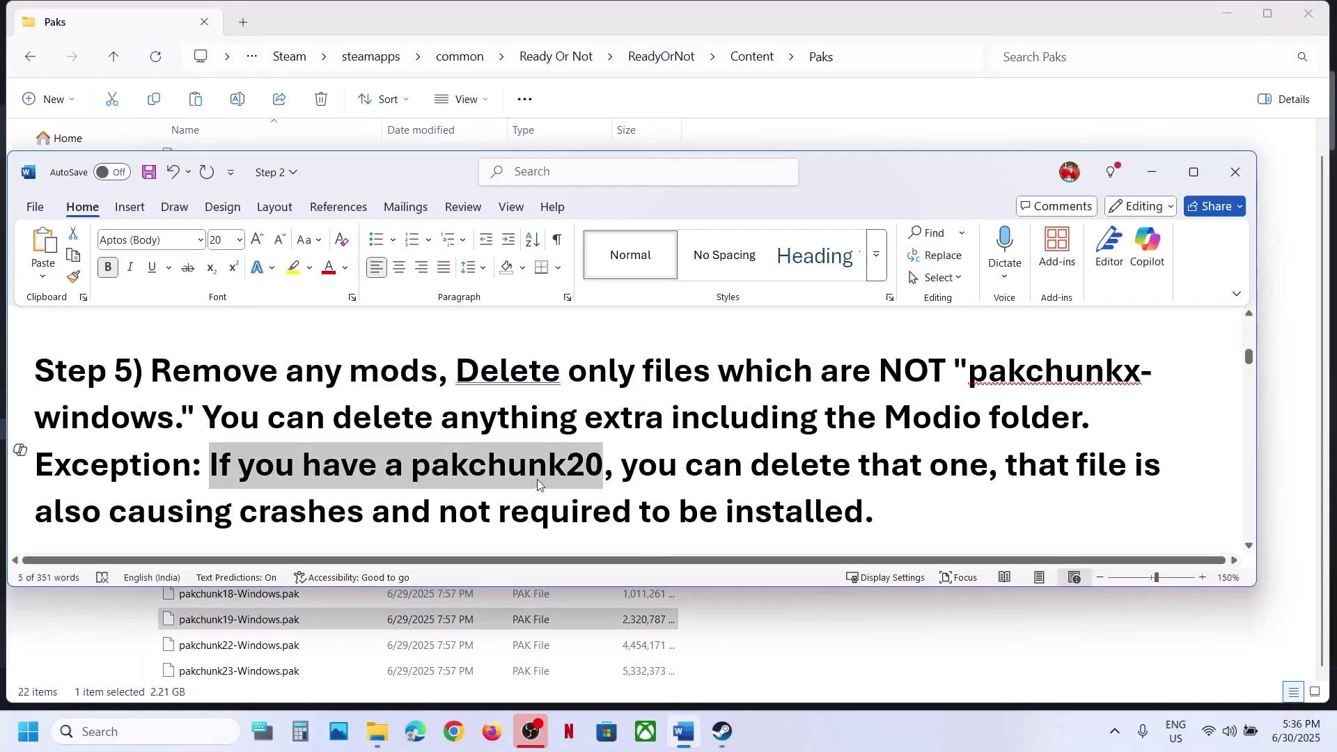
left_click(449, 473)
left_click_drag(412, 466, 952, 480)
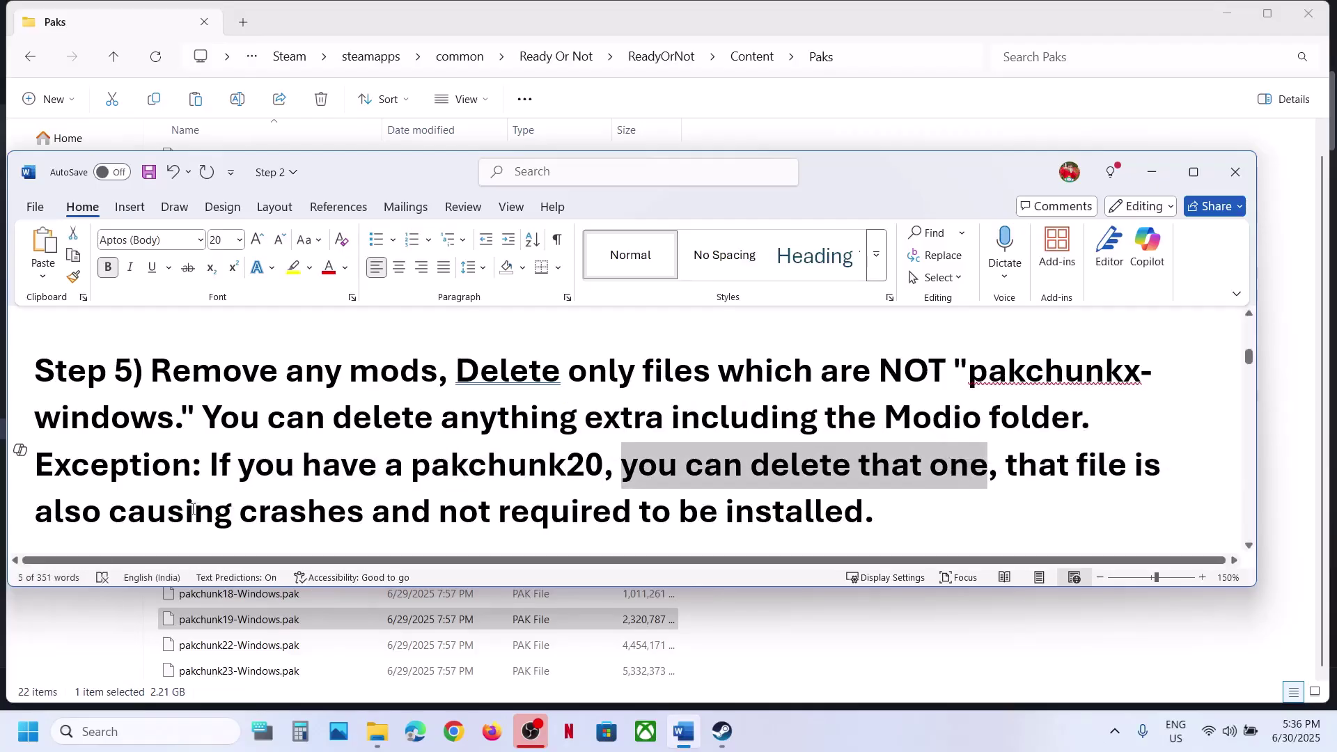
left_click_drag(192, 509, 631, 514)
left_click_drag(170, 458, 375, 454)
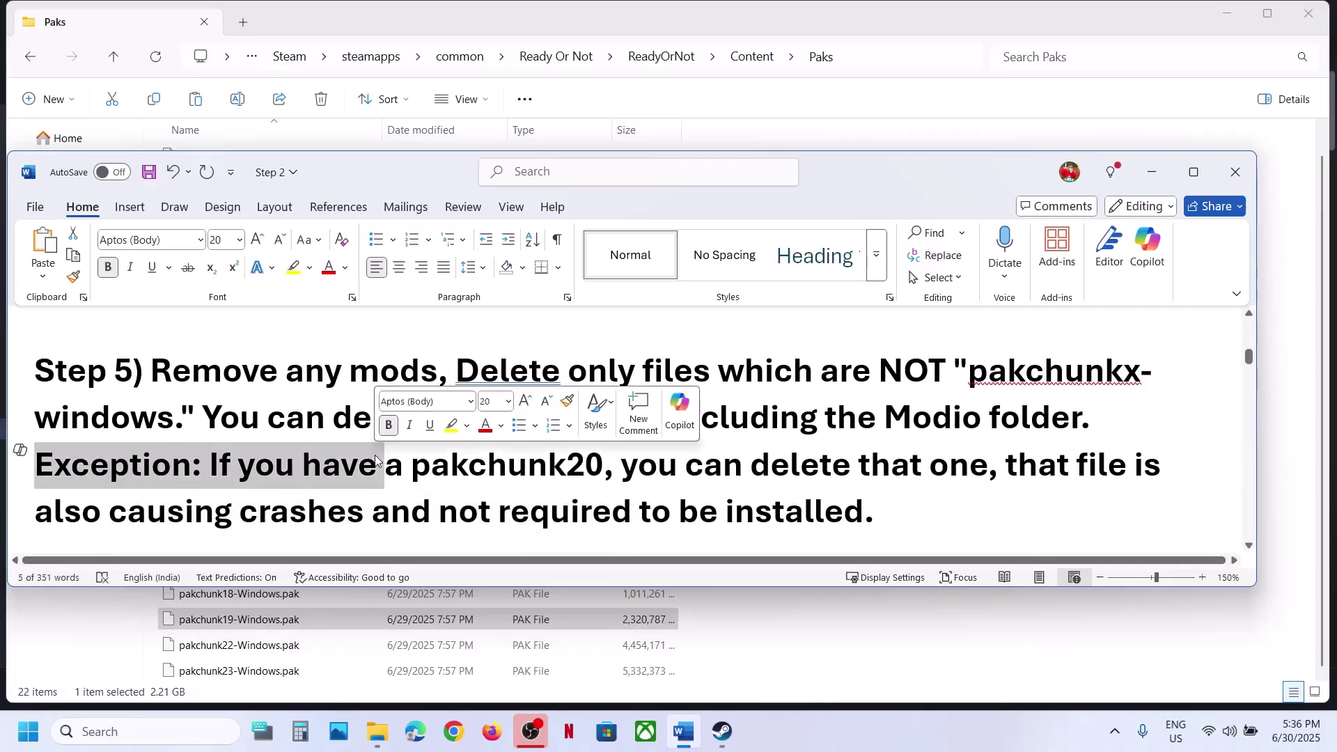
left_click(284, 359)
Step: Read Step 6 in the document, covering the ResolutionQuality, DlssQualitySetting, FrameGenerationSetting and FSRQualitySetting values
scroll(284, 359, "down", 4)
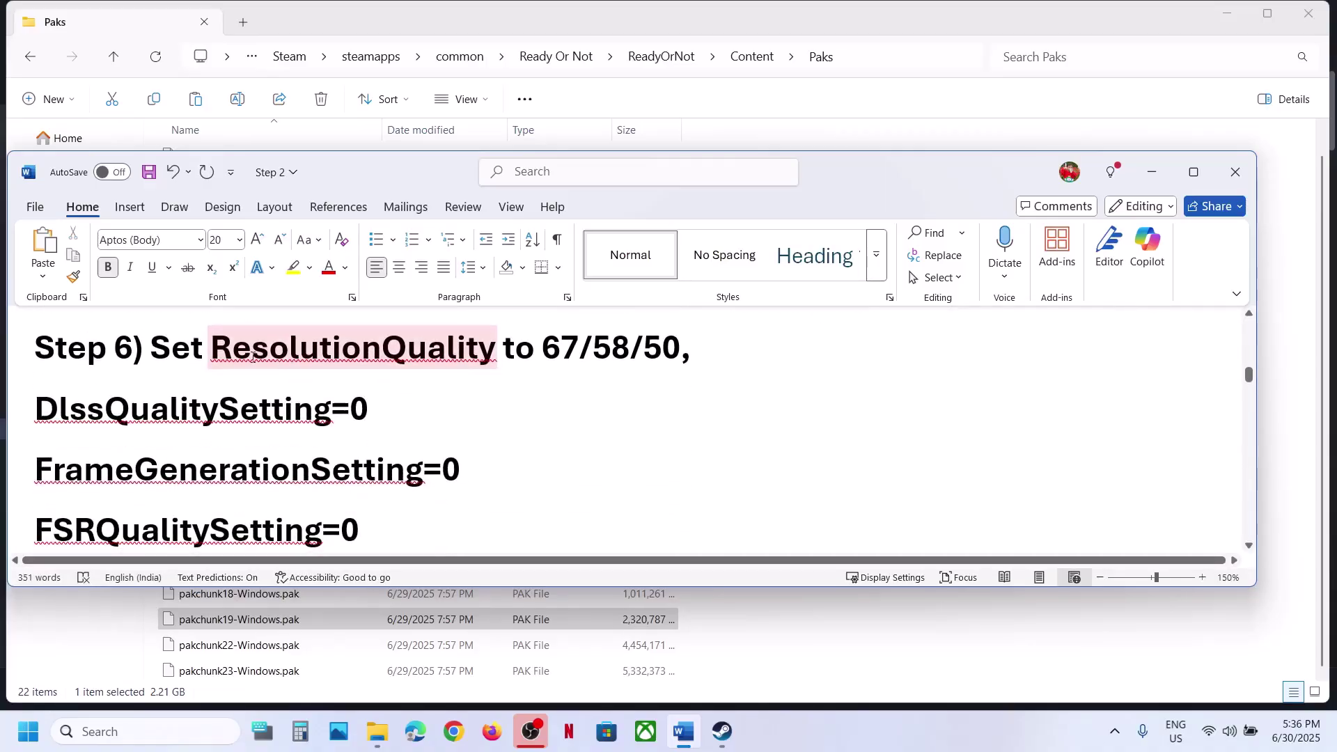
left_click_drag(252, 357, 681, 356)
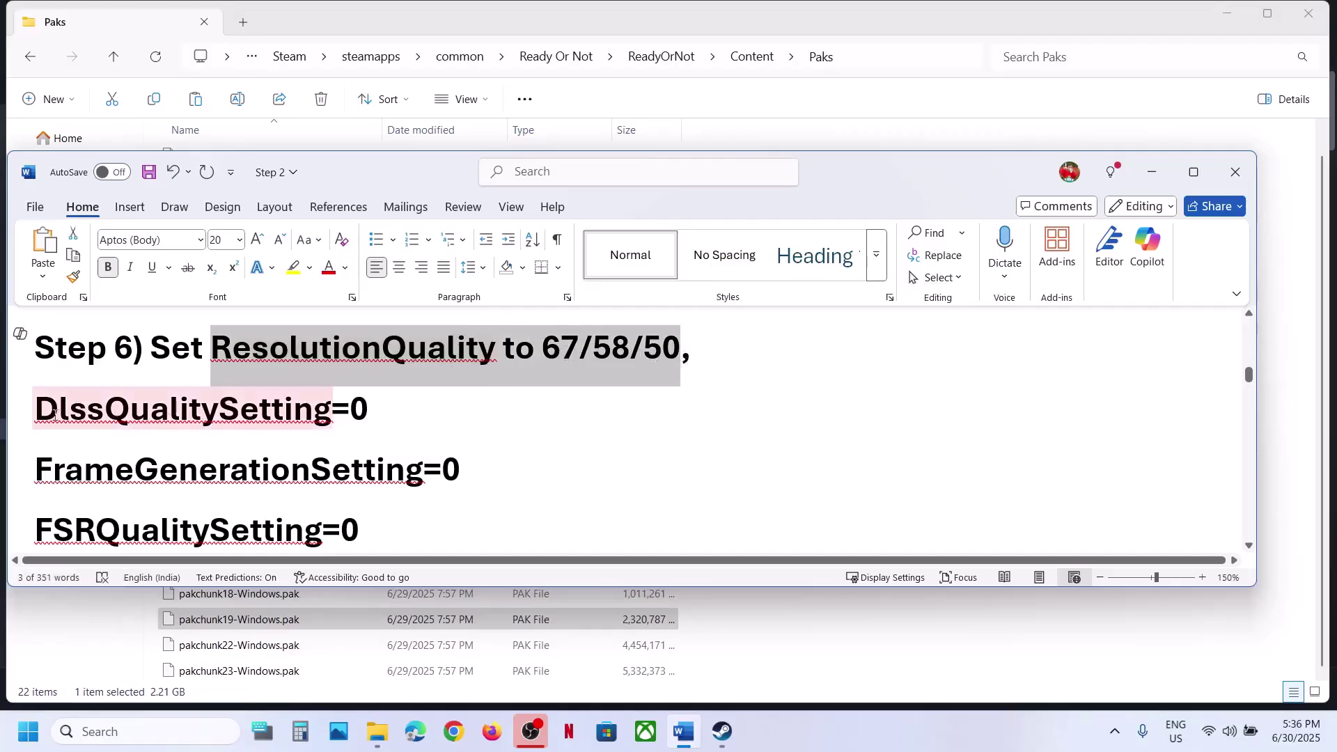
left_click_drag(35, 411, 295, 496)
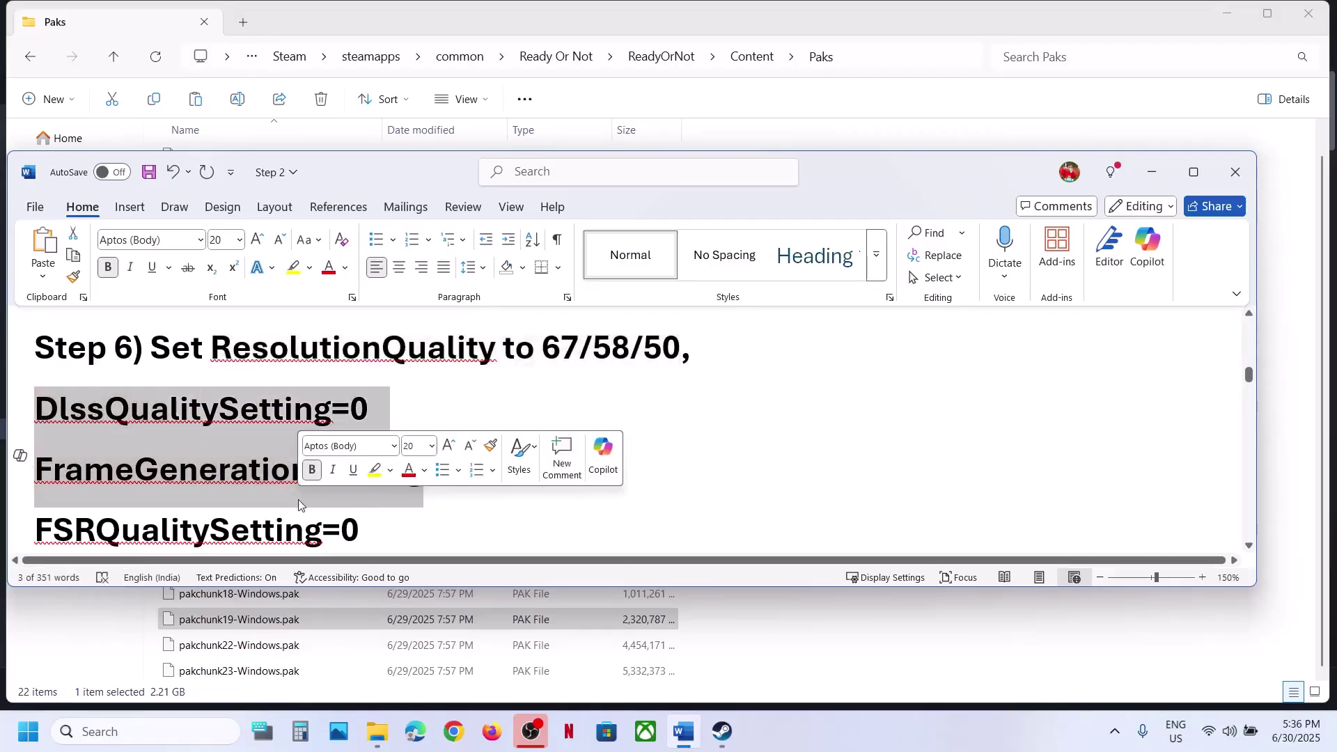
left_click(372, 523)
left_click_drag(379, 523, 299, 419)
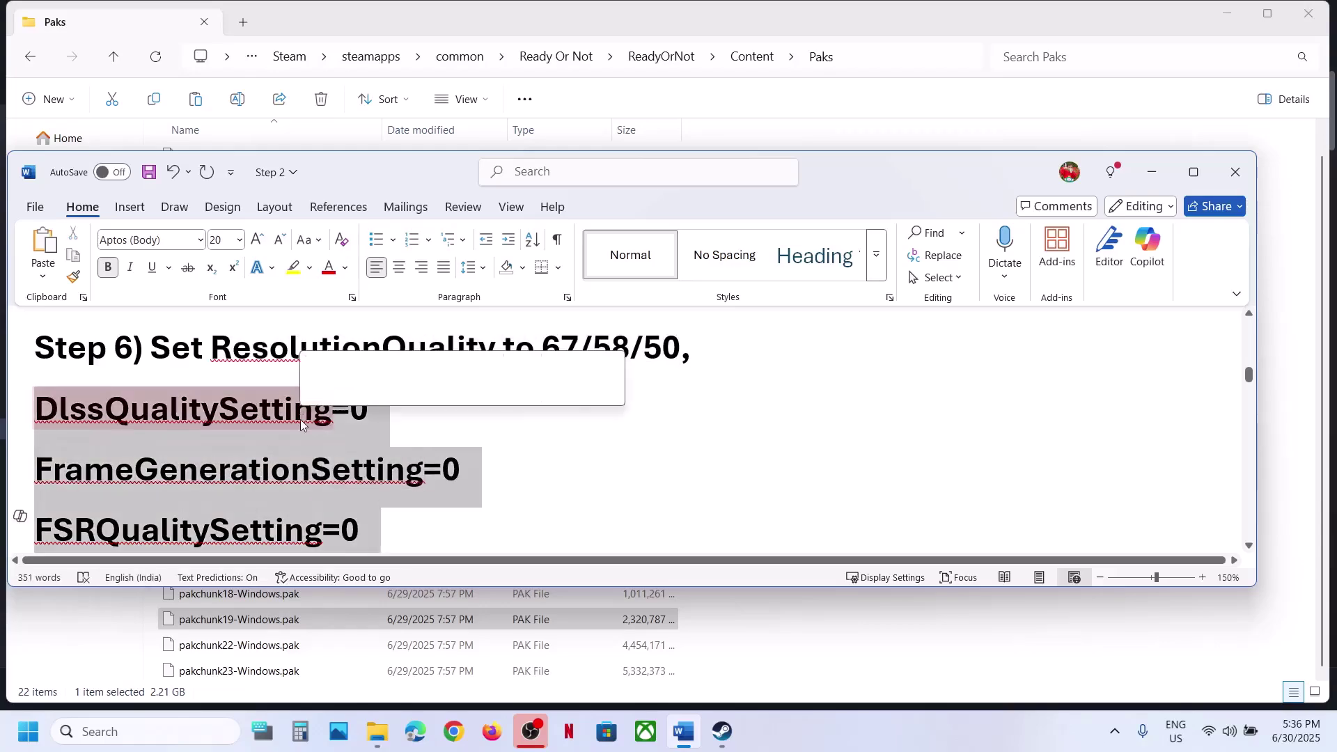
Step: Switch to File Explorer and open C:\Users\Test\AppData\Local\ReadyOrNot.old\Saved\Config\Windows
left_click(829, 35)
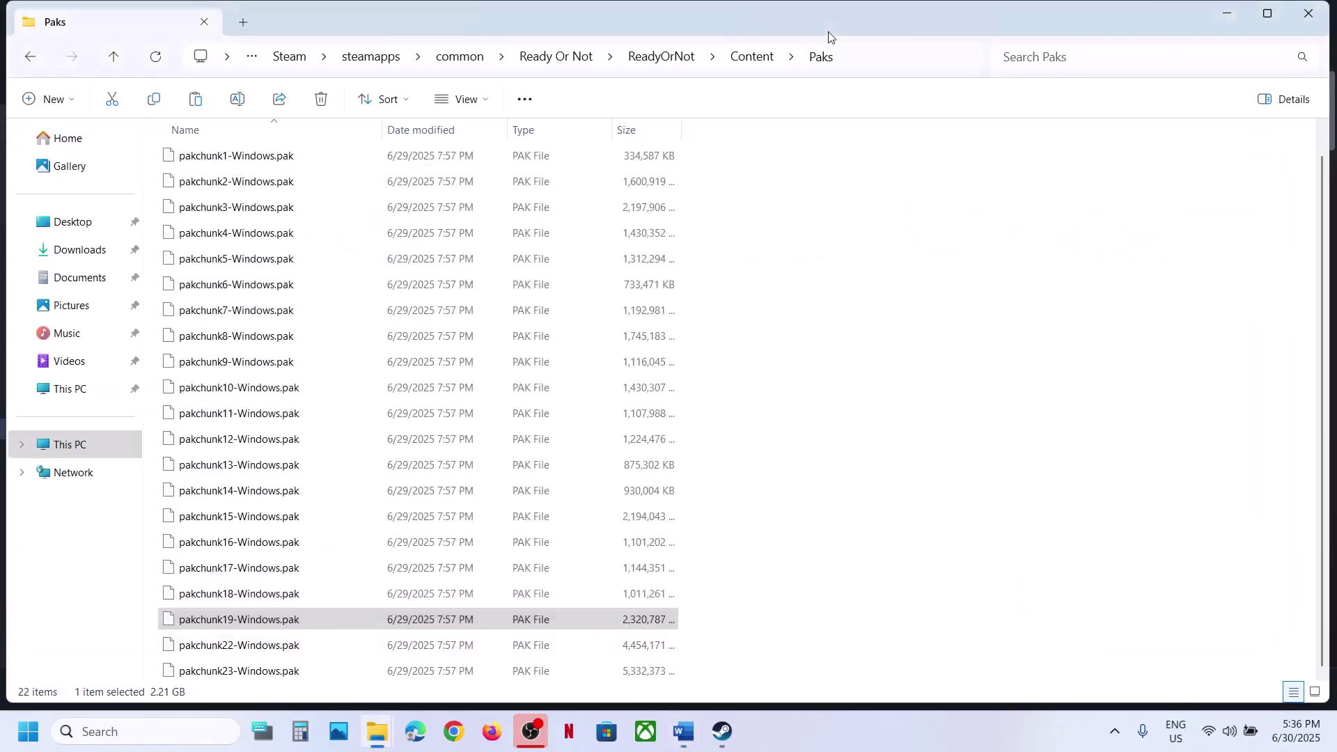
left_click(73, 444)
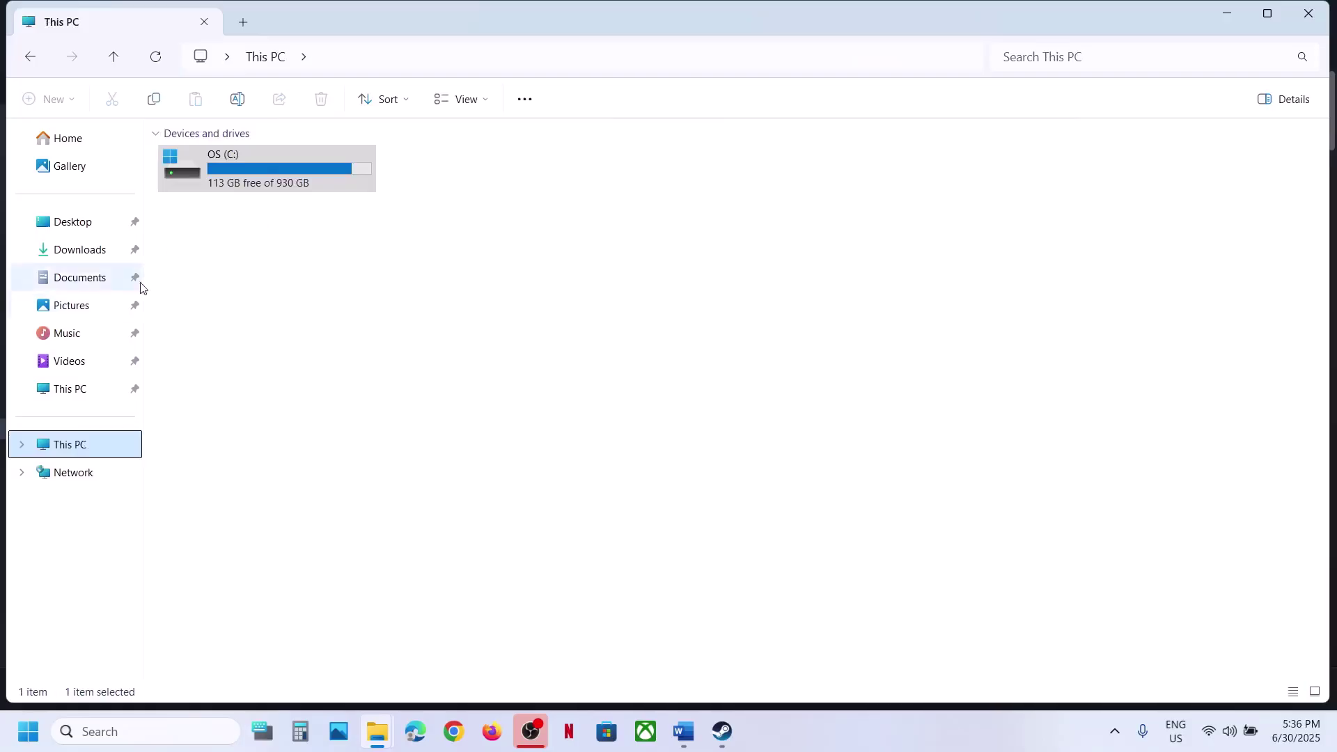
double_click(269, 169)
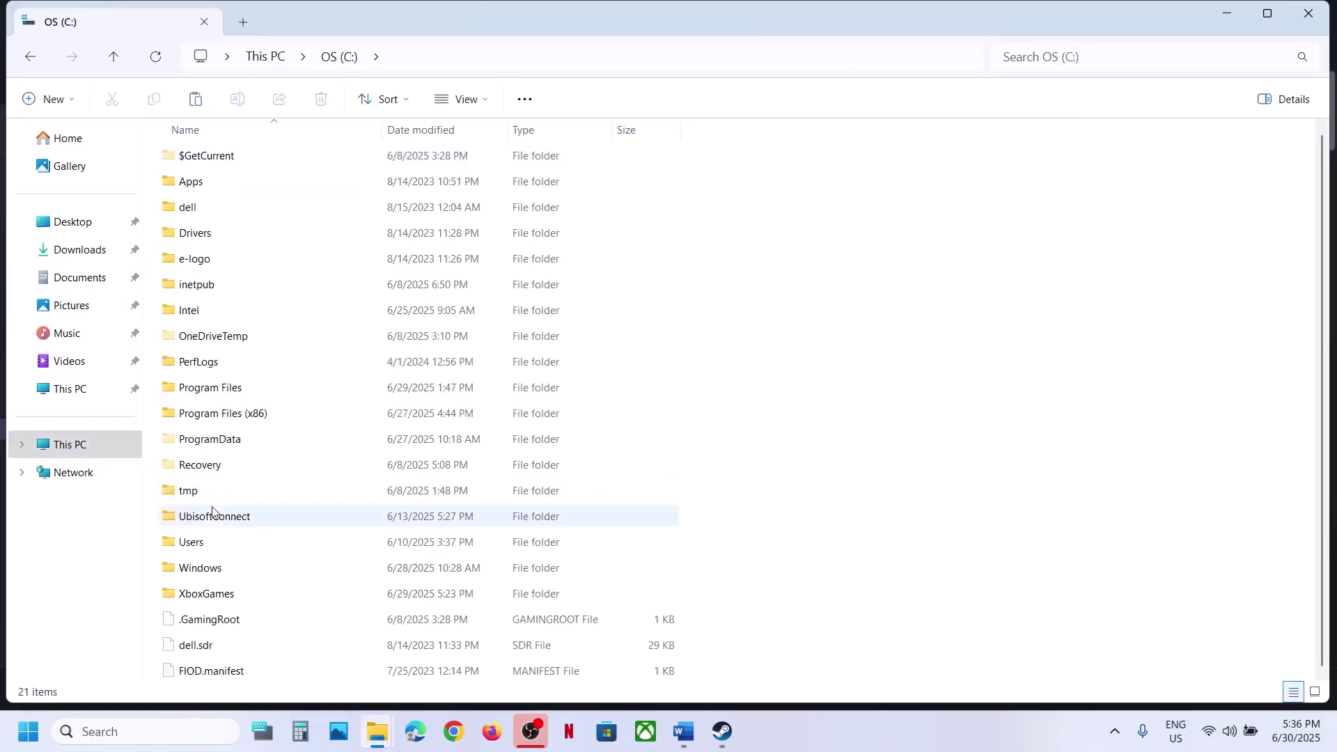
double_click(209, 544)
double_click(195, 157)
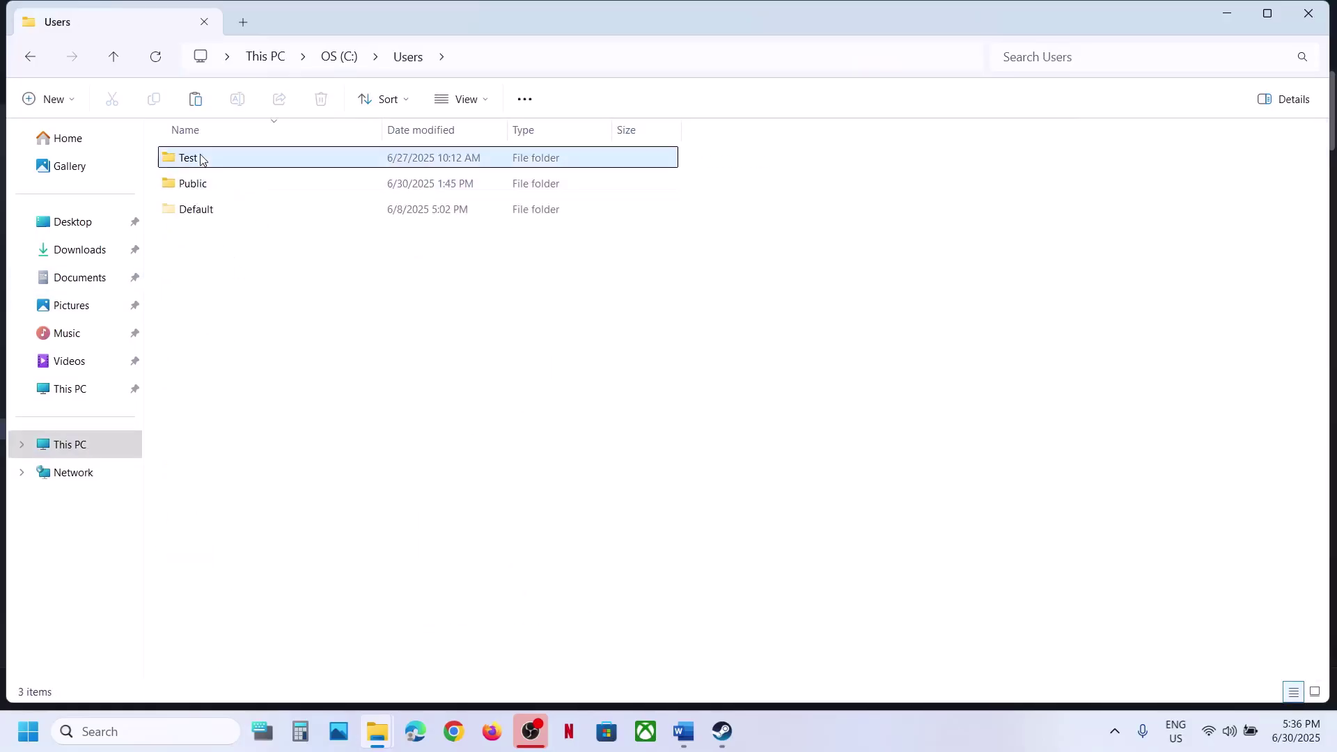
double_click(202, 209)
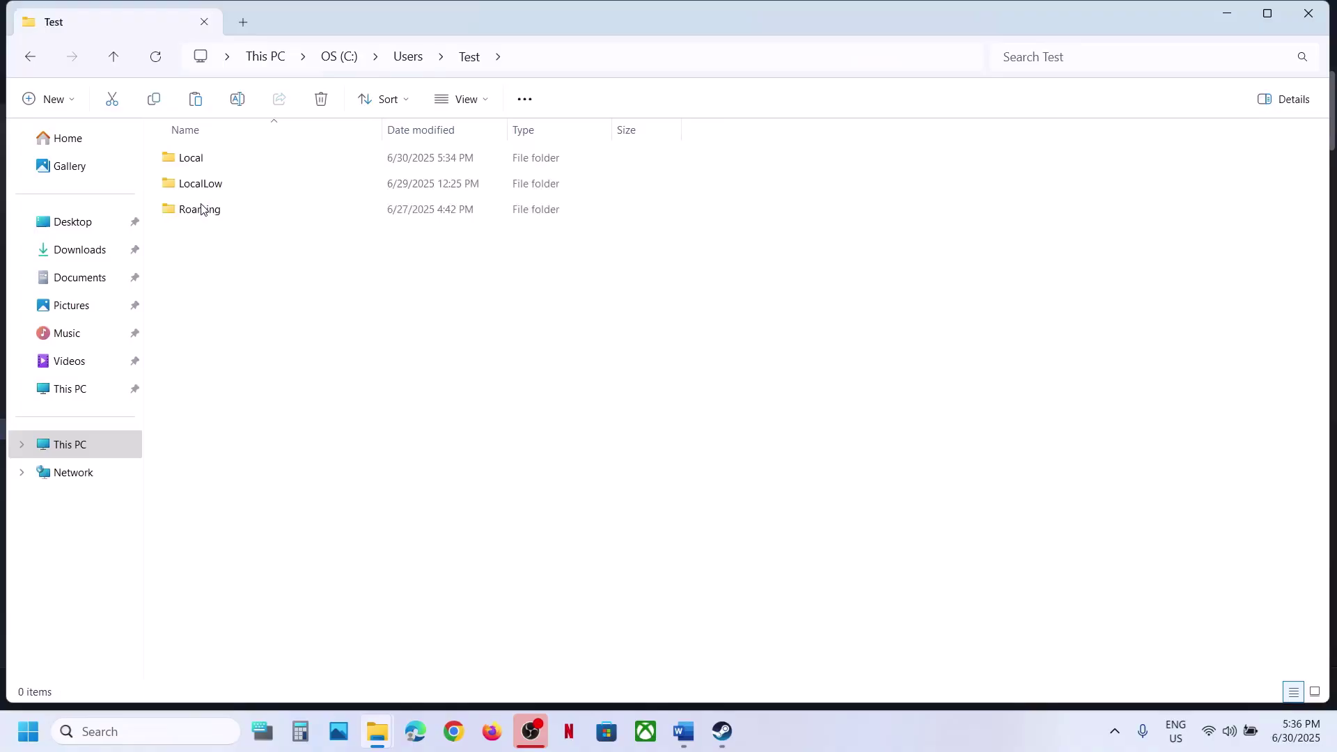
double_click(207, 160)
double_click(215, 365)
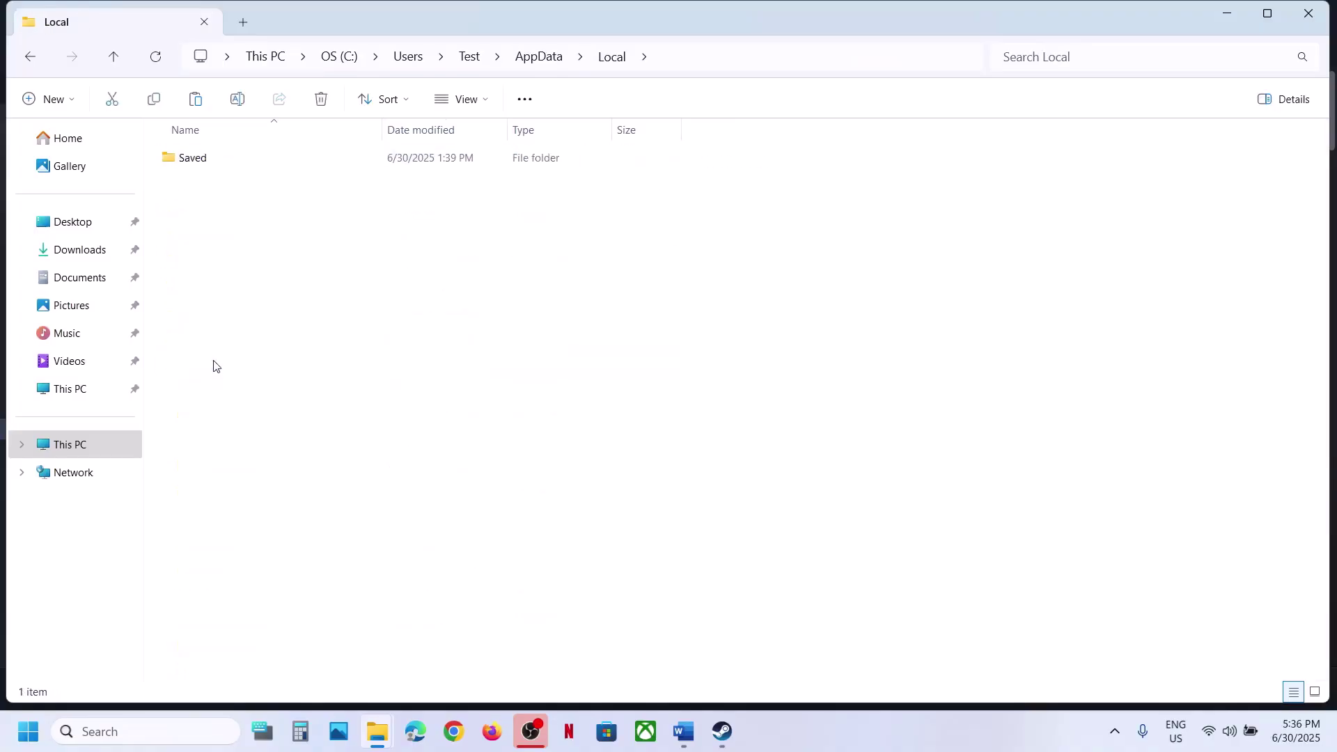
double_click(226, 166)
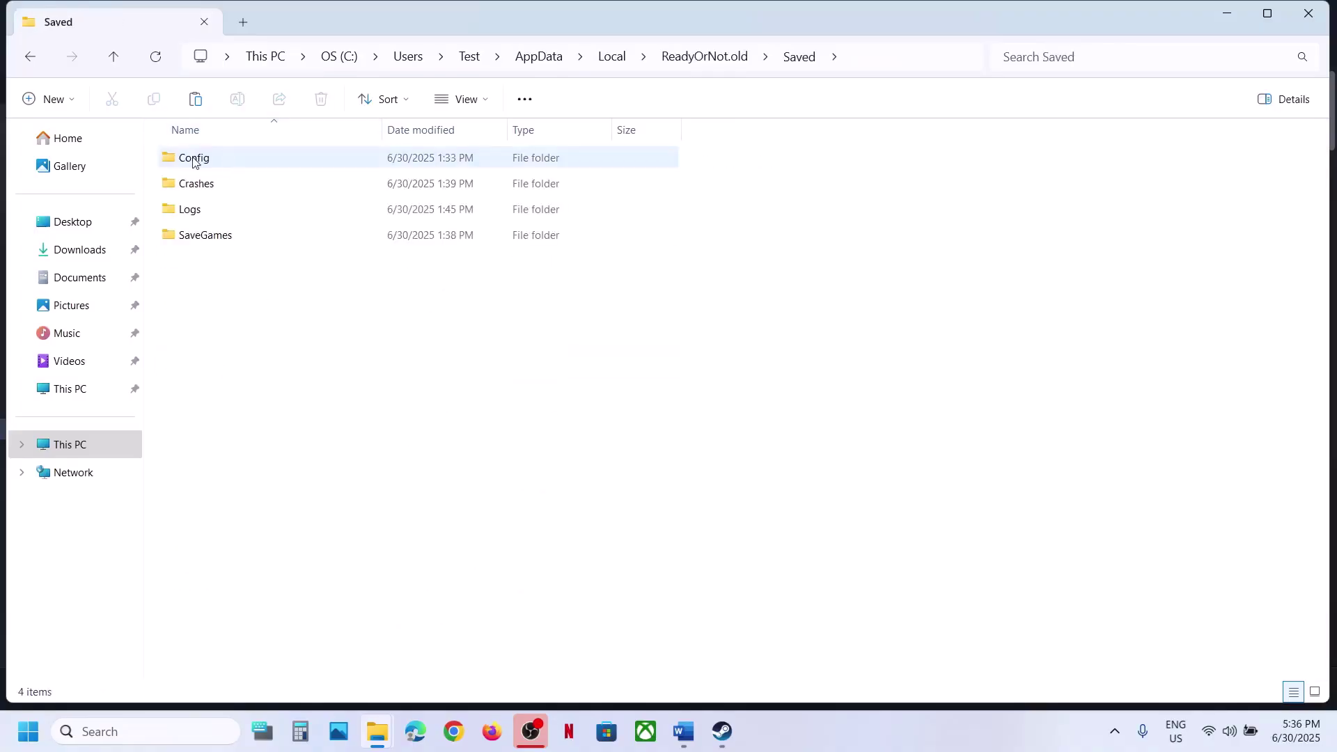
double_click(195, 159)
double_click(209, 186)
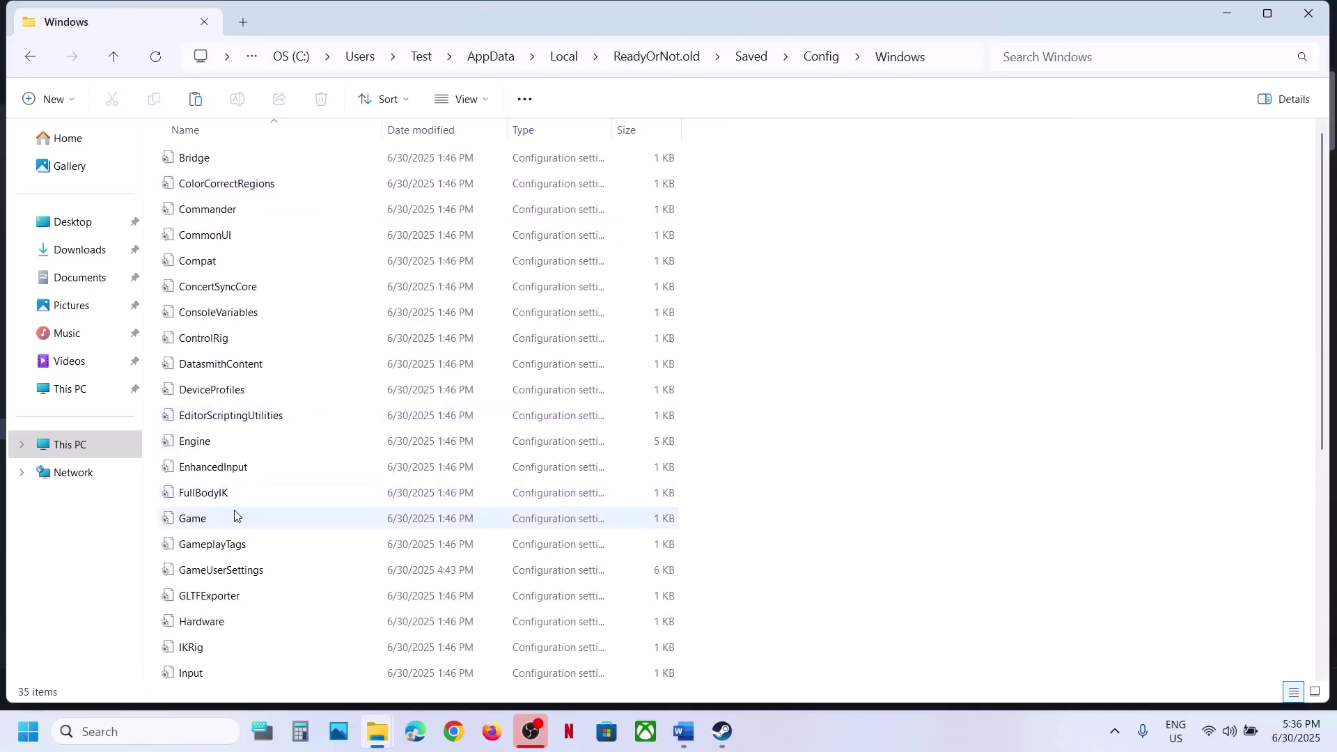
Step: Open the GameUserSettings configuration file in Notepad and maximize its window
left_click(230, 571)
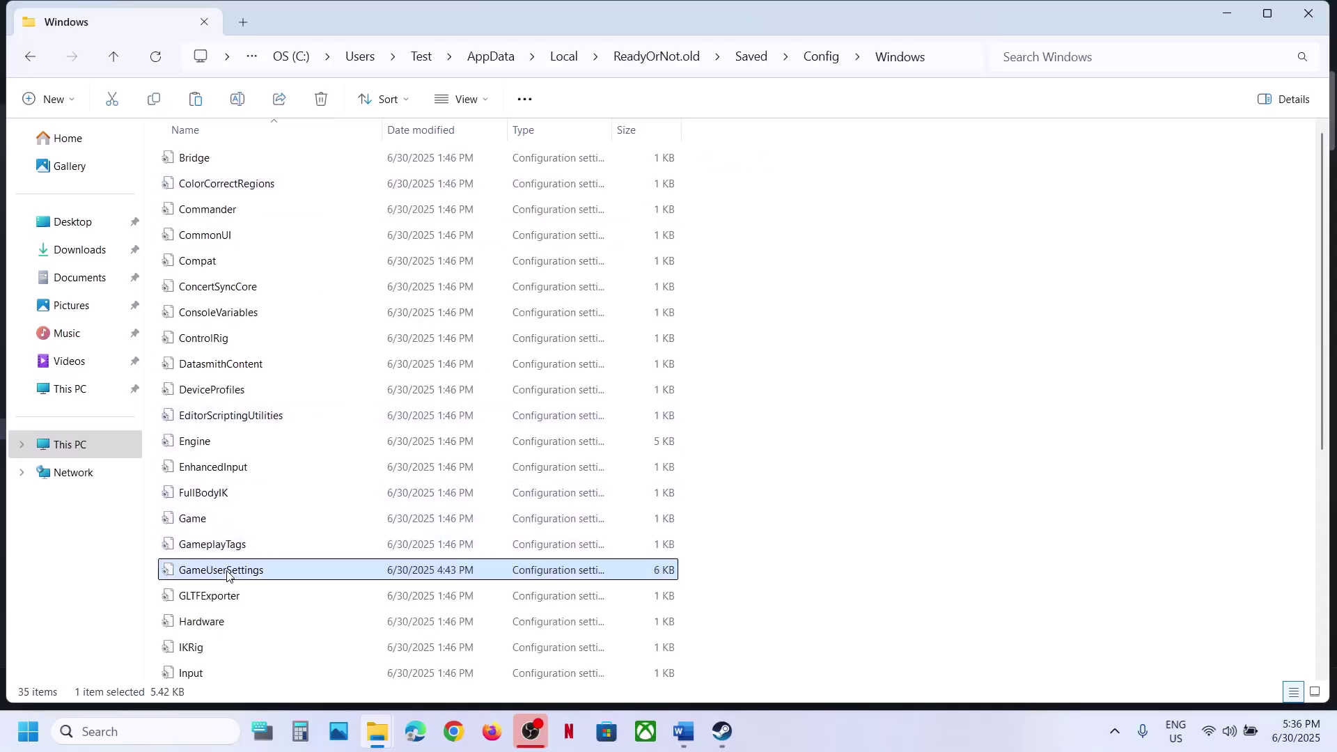
double_click(285, 576)
left_click(983, 180)
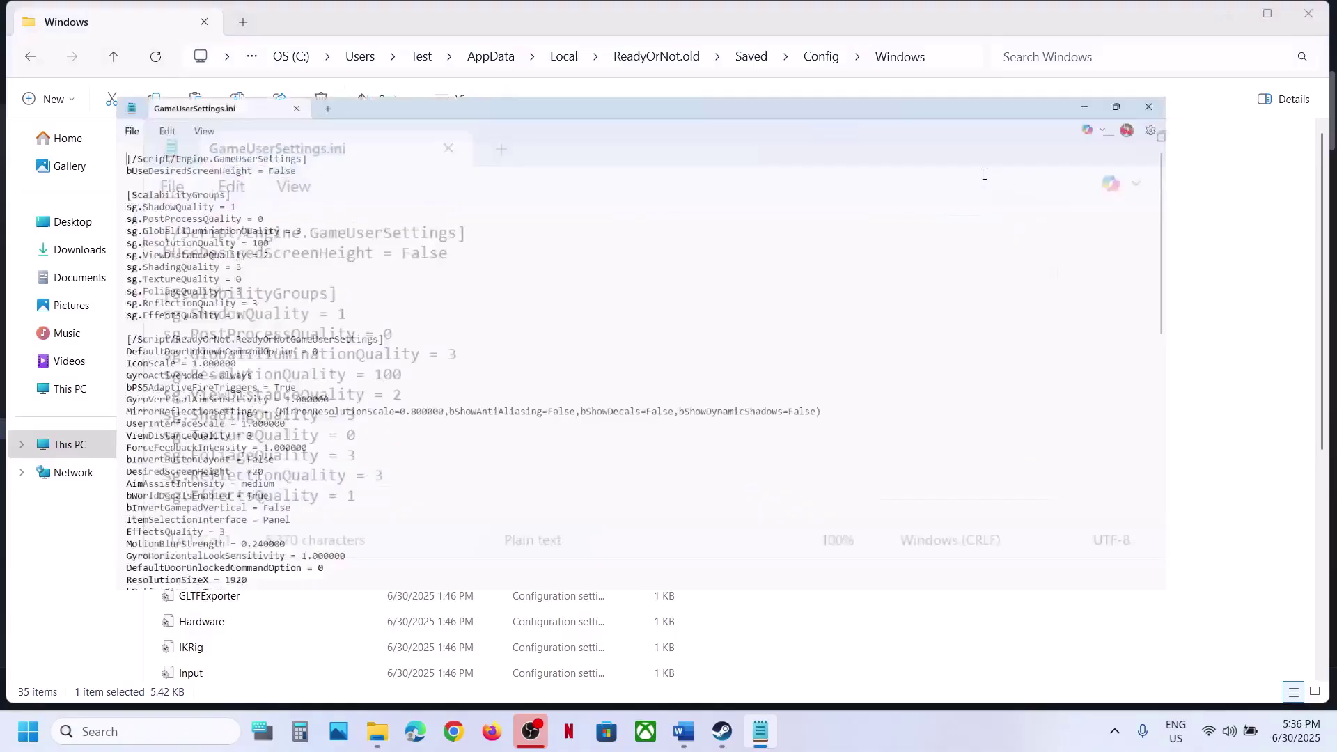
left_click(685, 733)
left_click(689, 736)
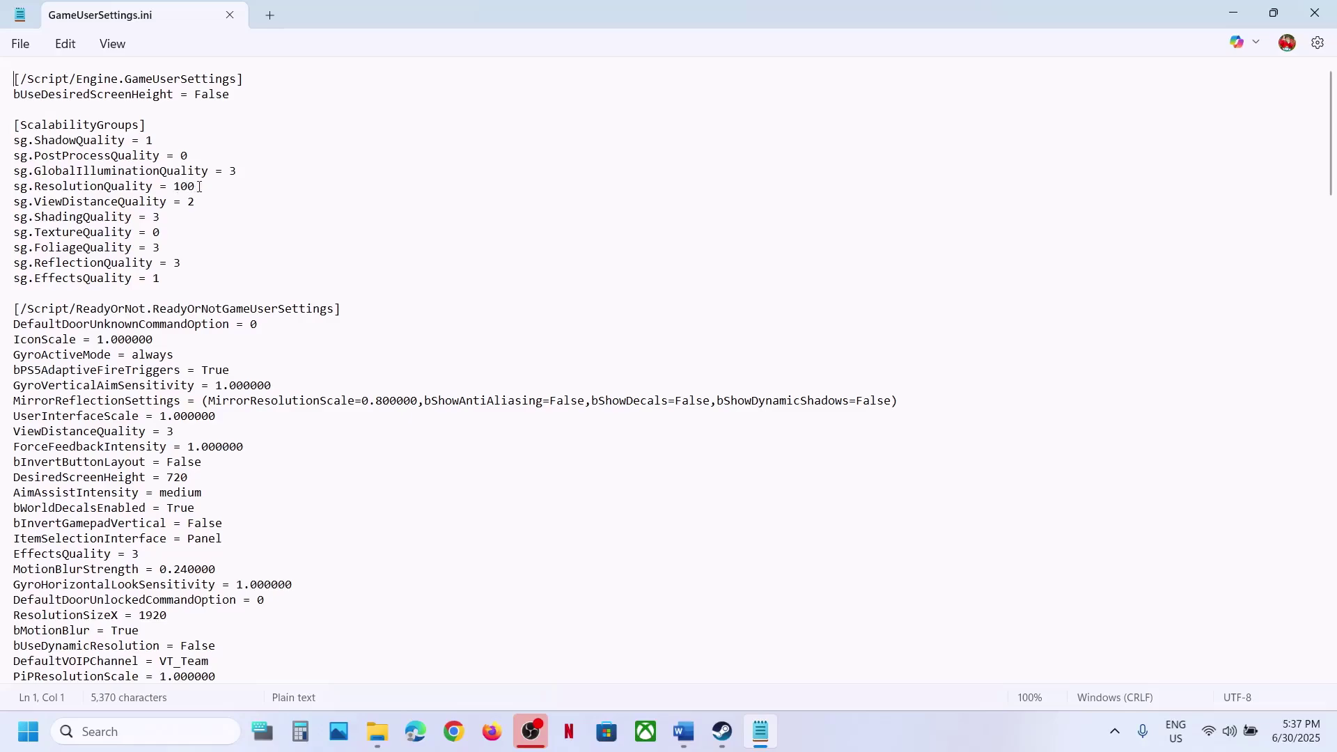
Step: Check the recommended ResolutionQuality values in Word, set sg.ResolutionQuality to 67 in GameUserSettings.ini, and save the file
left_click_drag(199, 186, 181, 185)
key("alt+Tab")
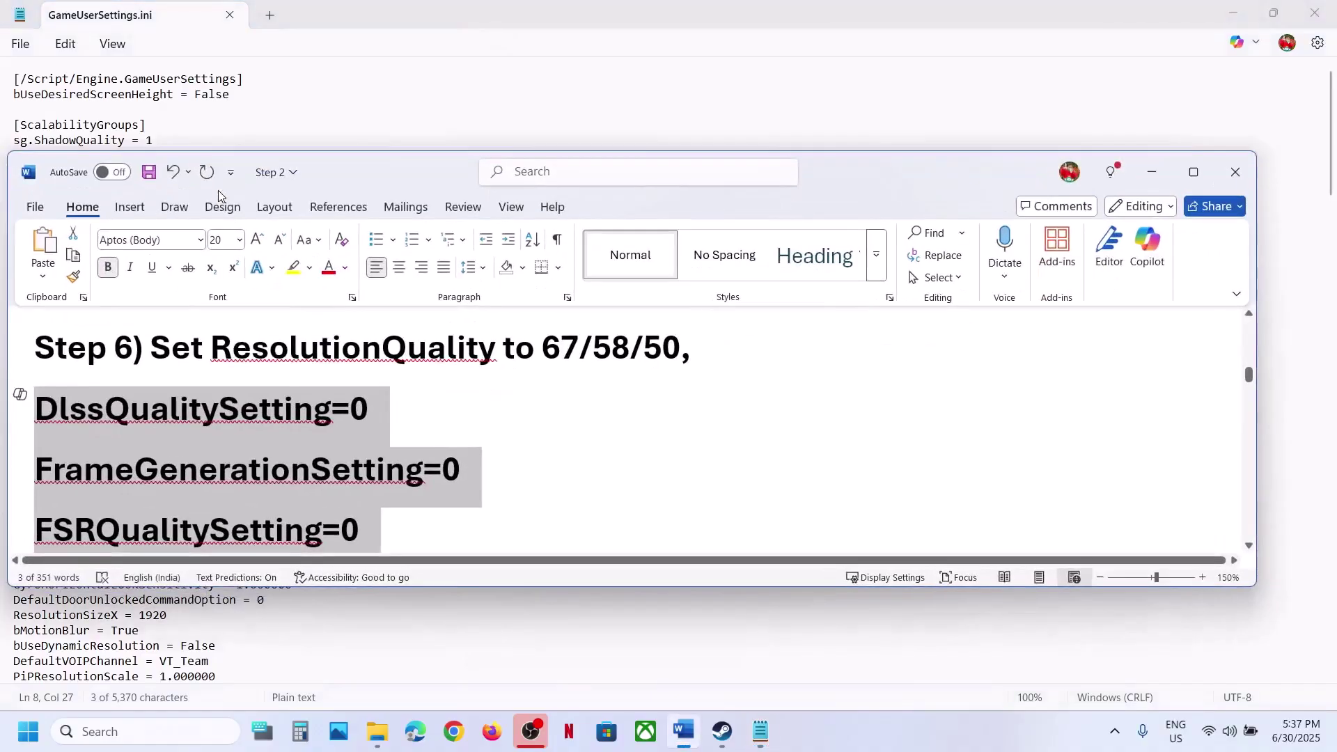
key("alt+Tab")
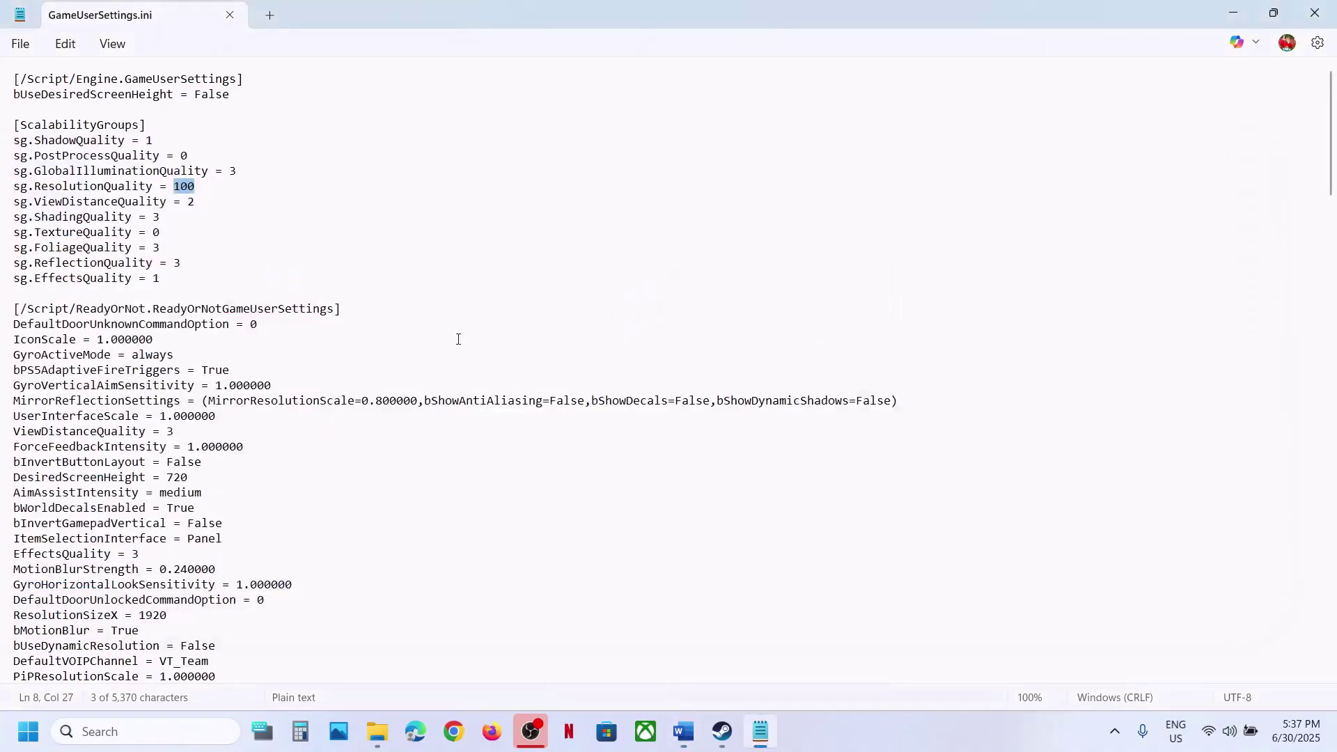
type("67")
left_click(20, 43)
left_click(46, 220)
Step: Read the DlssQualitySetting line of Step 6 in Word, and search GameUserSettings.ini for "dlss"
key("alt+Tab")
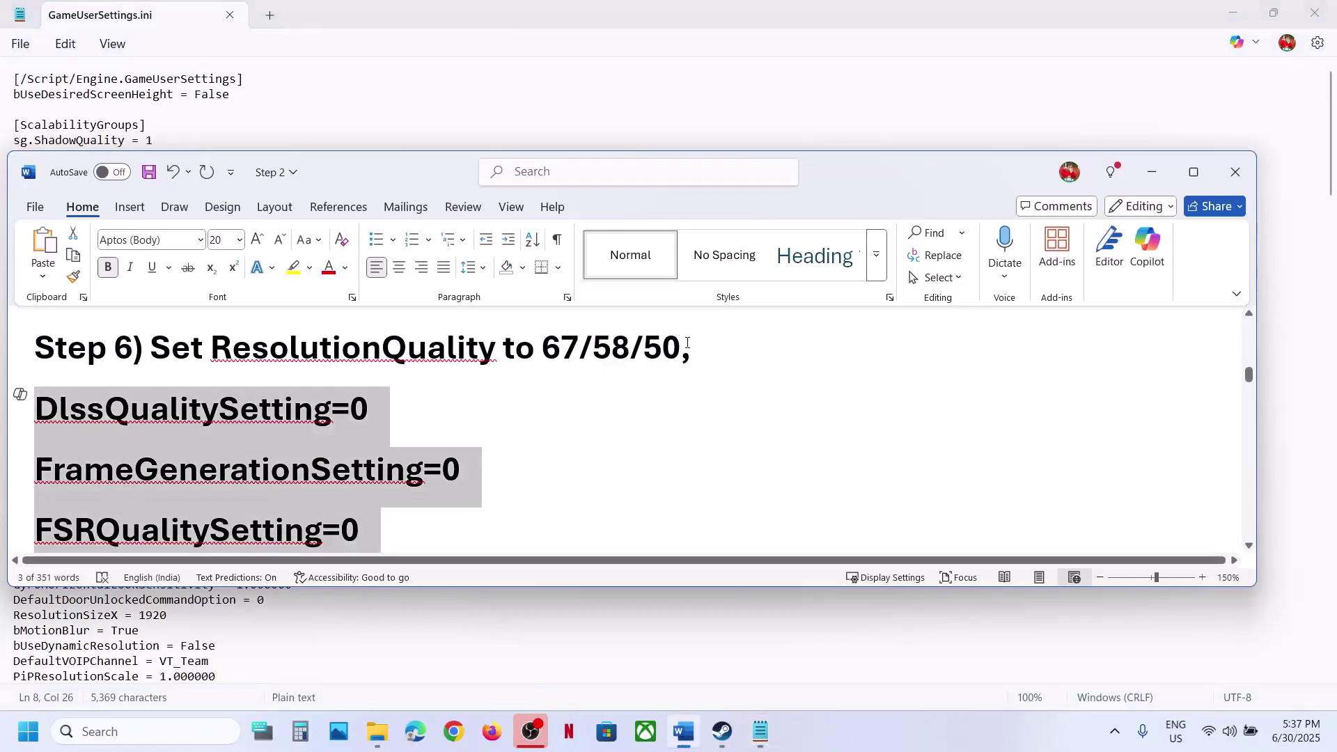
left_click(409, 412)
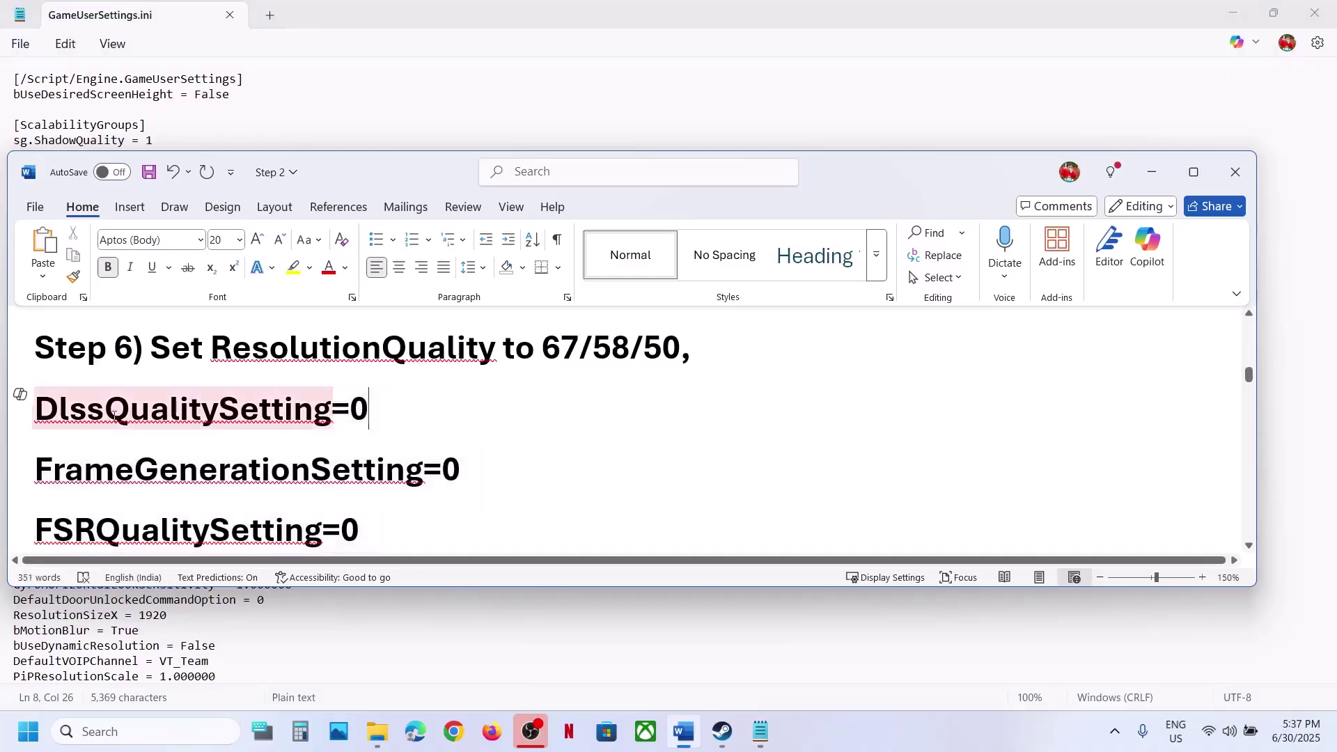
left_click_drag(112, 415, 370, 415)
left_click(441, 115)
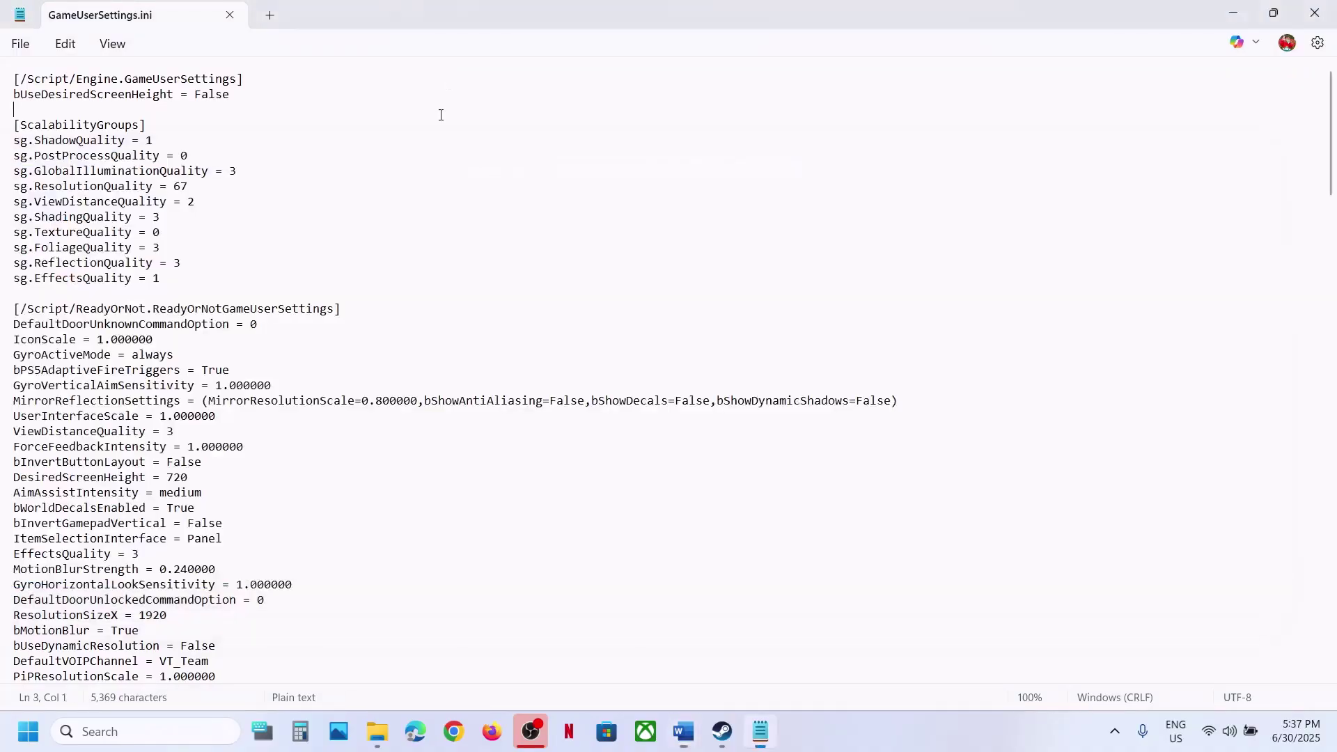
key("ctrl+f")
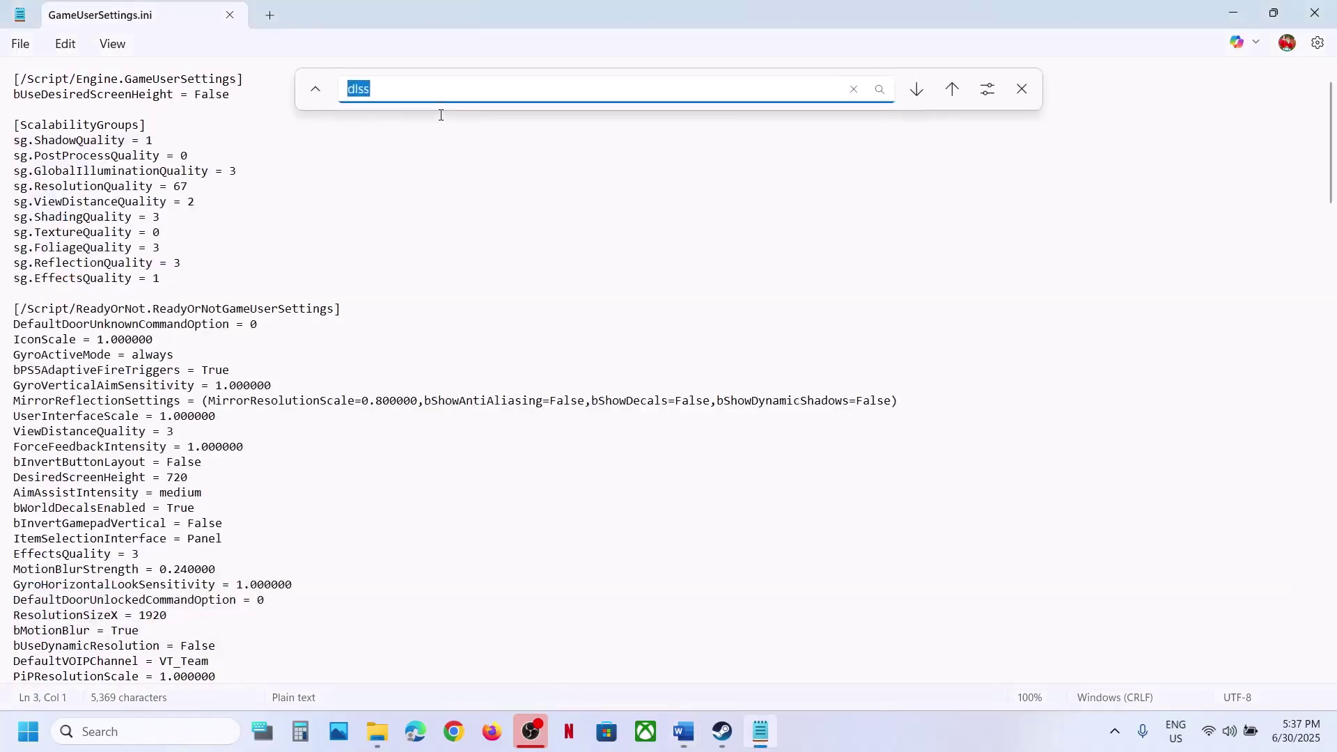
key("Return")
scroll(205, 495, "down", 6)
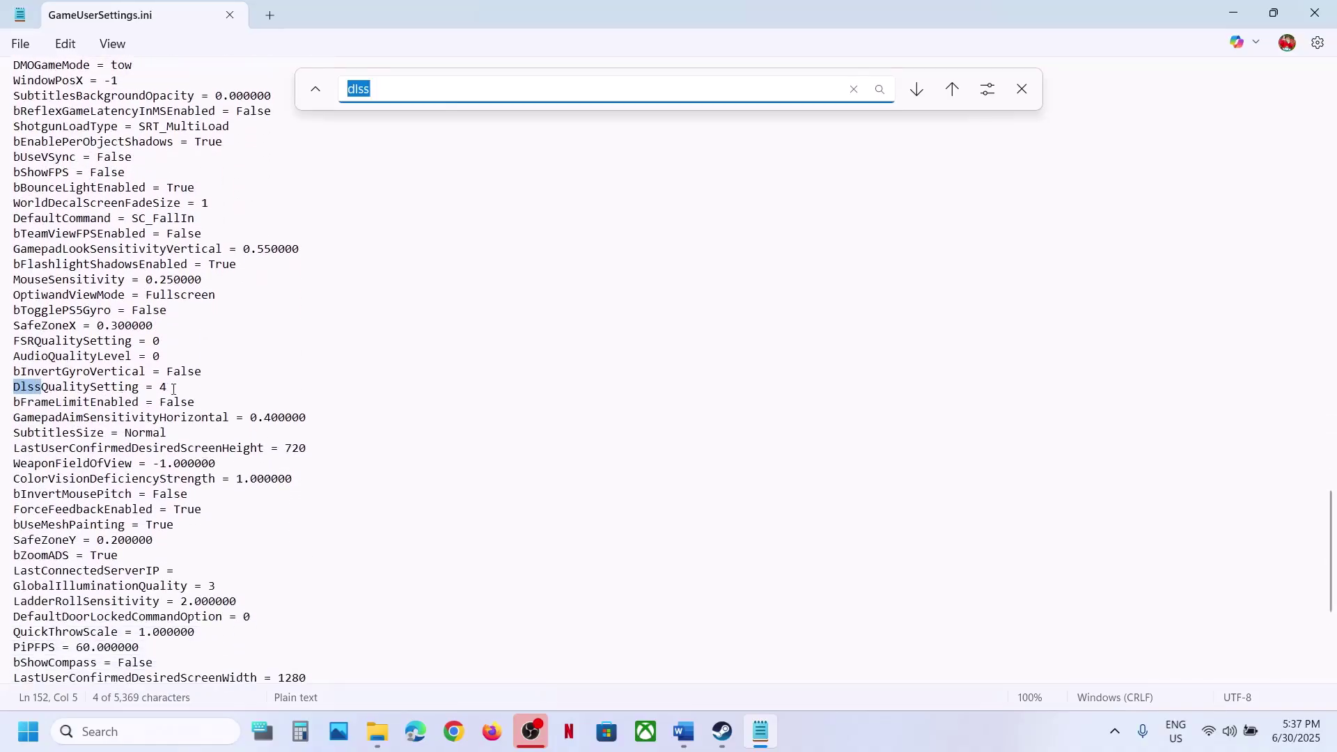
Step: Compare the DlssQualitySetting line in GameUserSettings.ini with the value given in the Word document
left_click(173, 388)
key("alt+Tab")
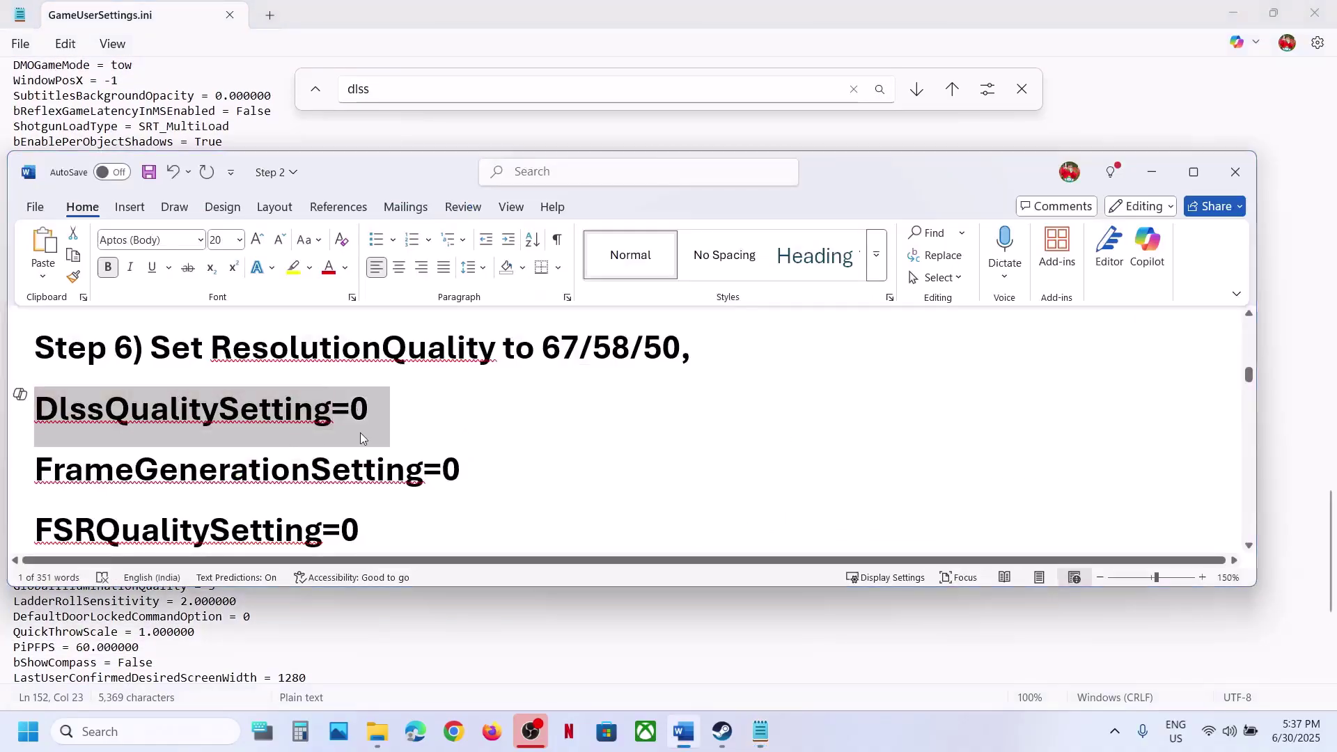
key("alt+Tab")
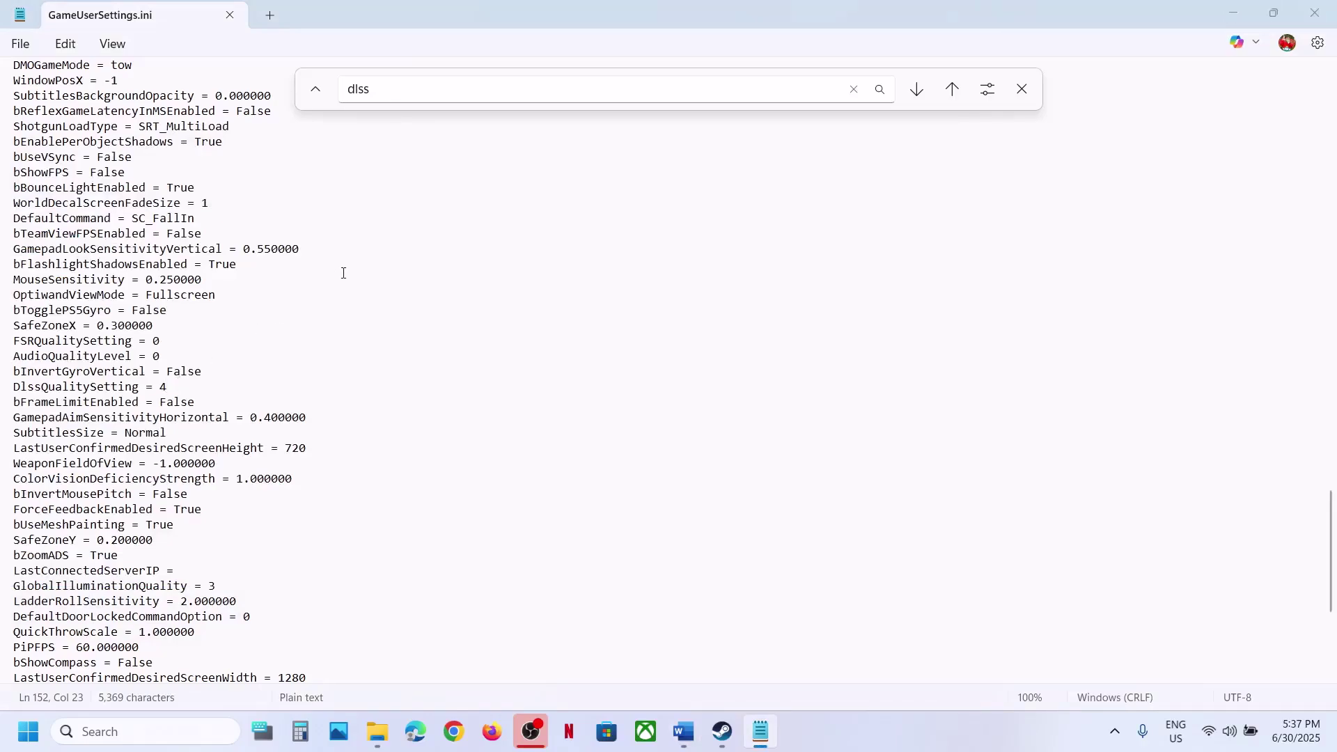
key("alt+Tab")
left_click_drag(36, 409, 333, 431)
key("alt+Tab")
Step: Find the "dlss" entry again, set DlssQualitySetting to 0, and save GameUserSettings.ini
left_click(399, 96)
key("Return")
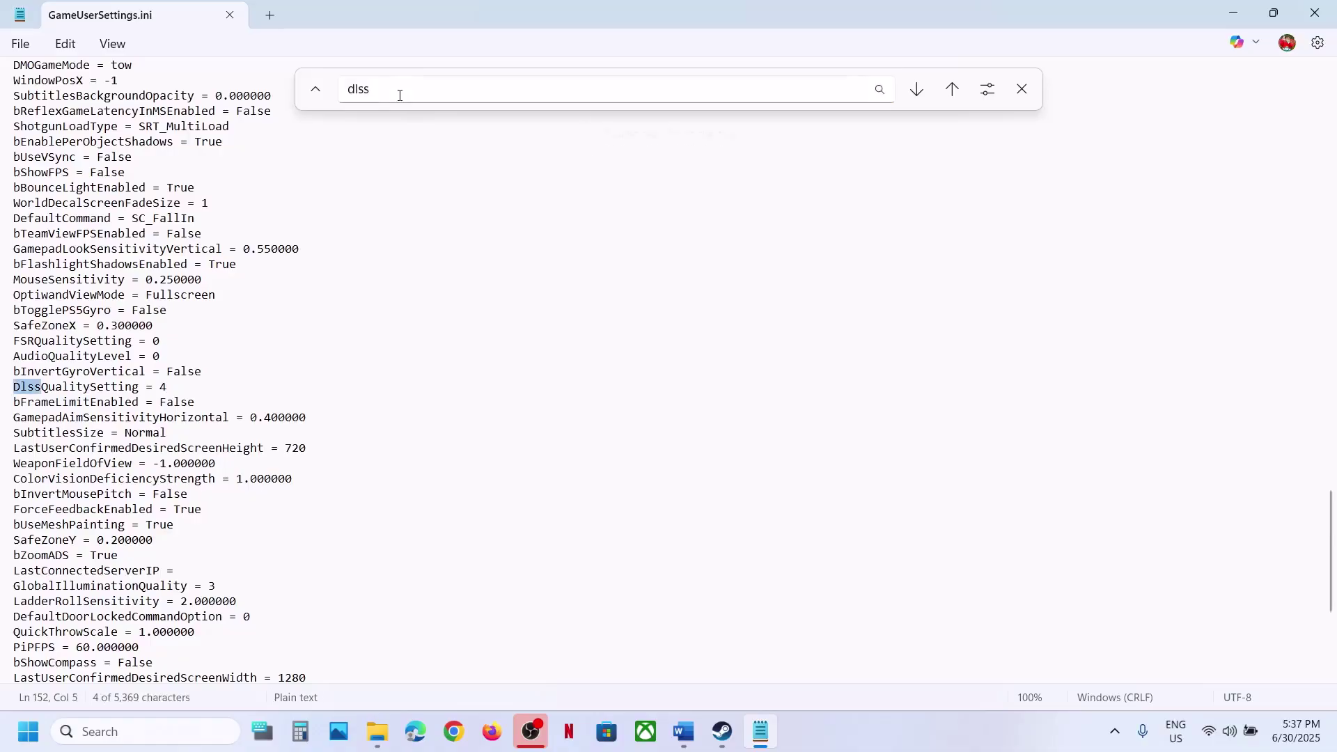
left_click(400, 96)
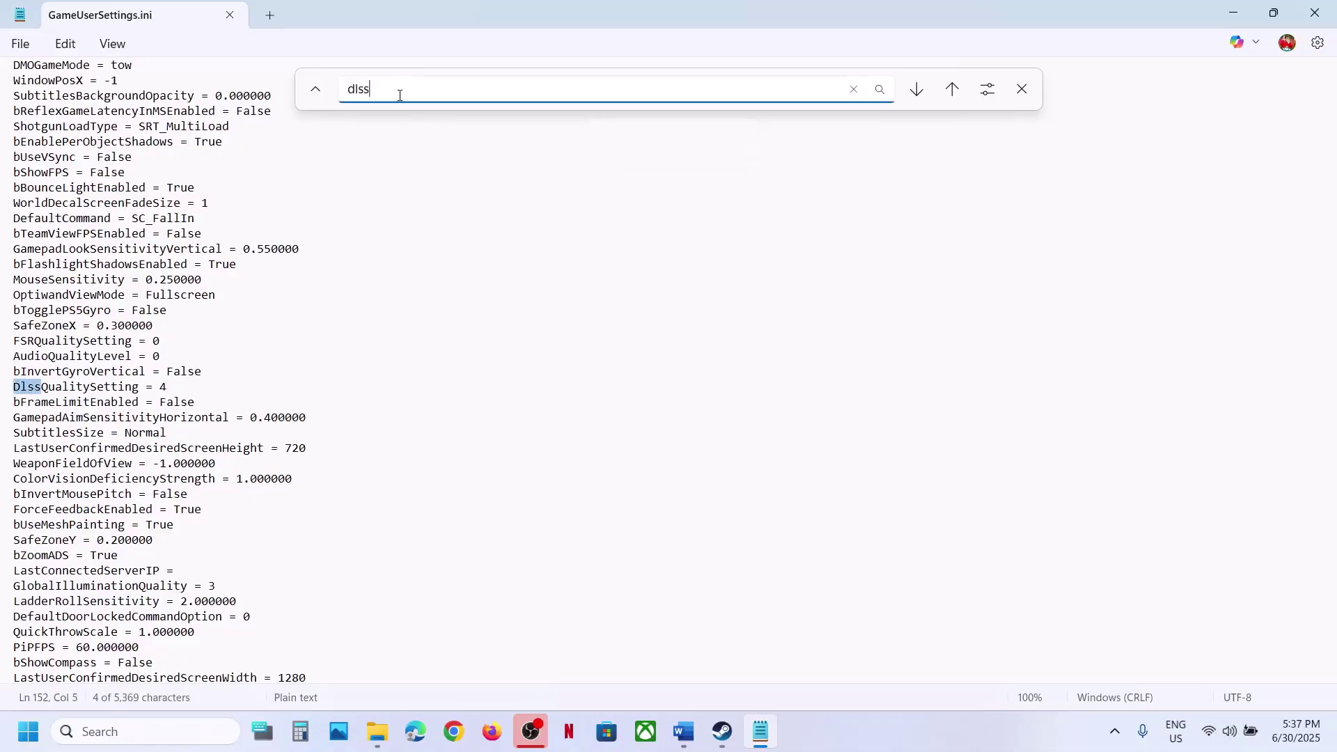
left_click(179, 387)
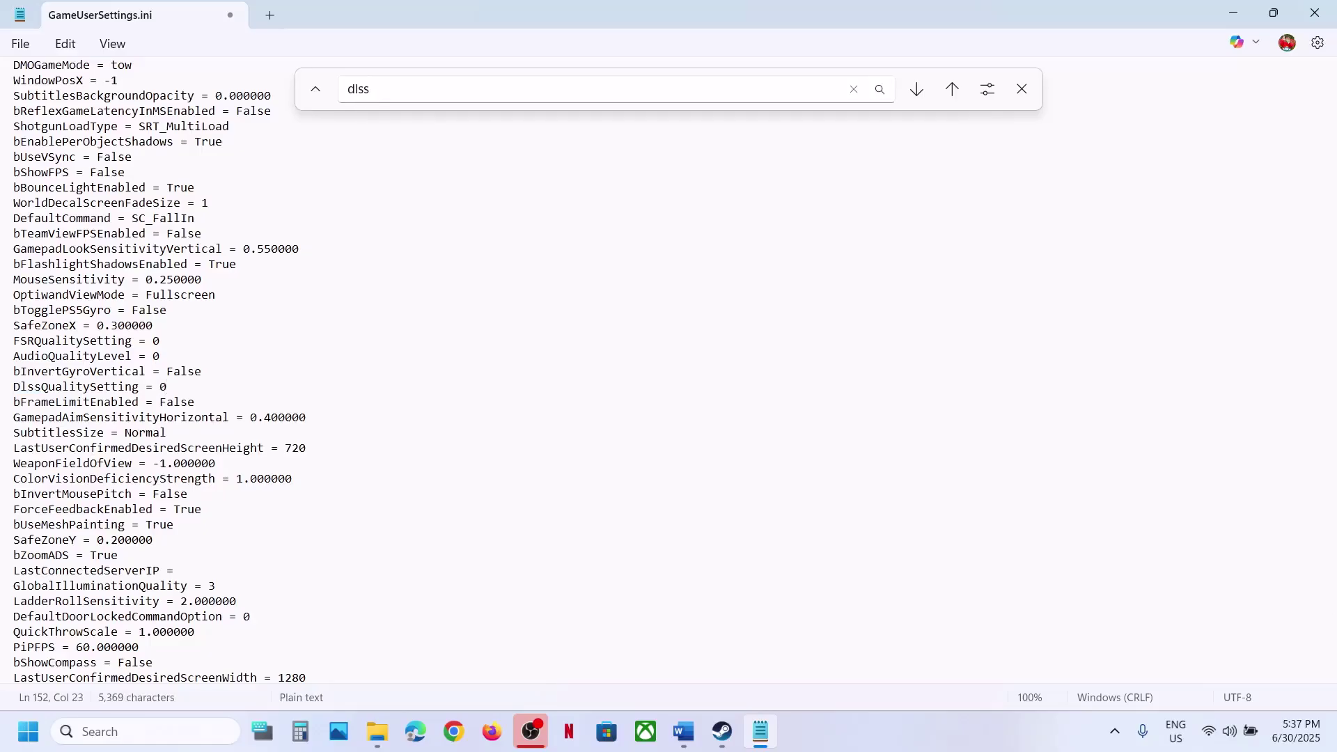
left_click(21, 44)
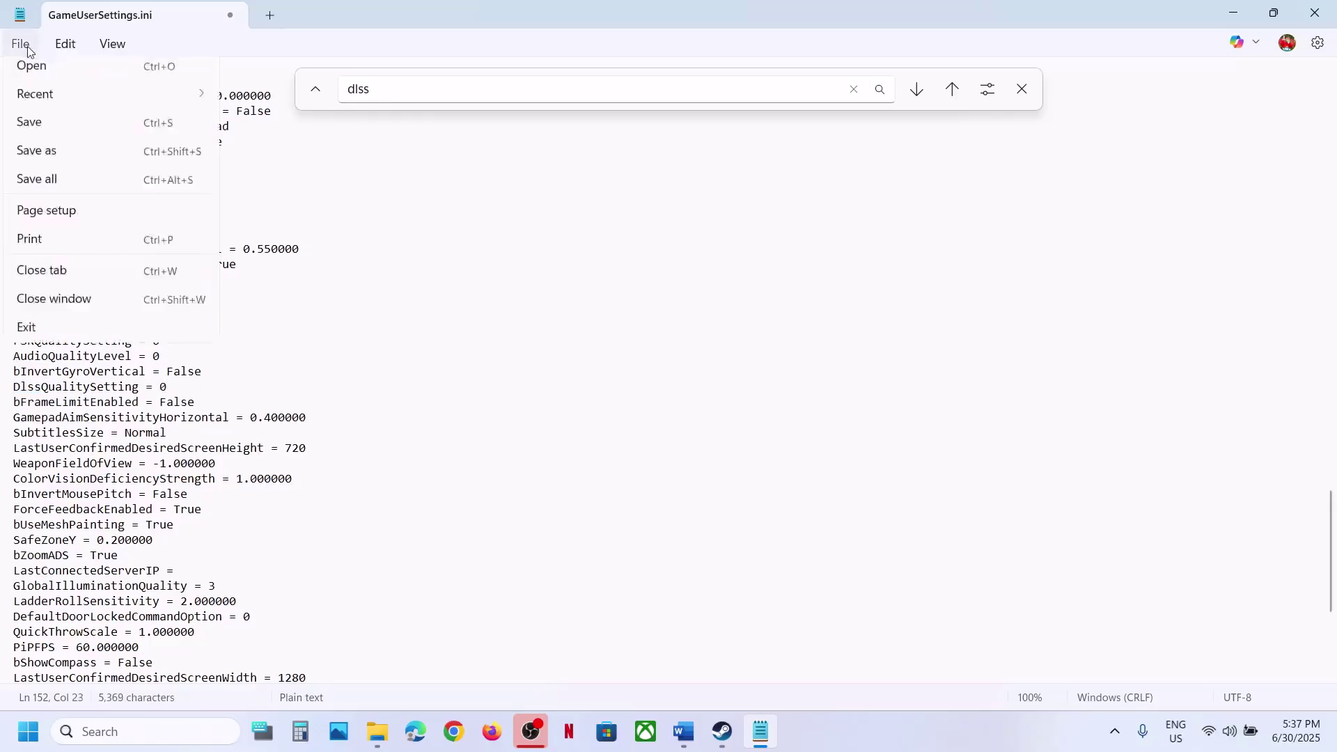
left_click(48, 215)
Step: Check the next setting of Step 6 in Word, and search GameUserSettings.ini for "frame"
key("alt+Tab")
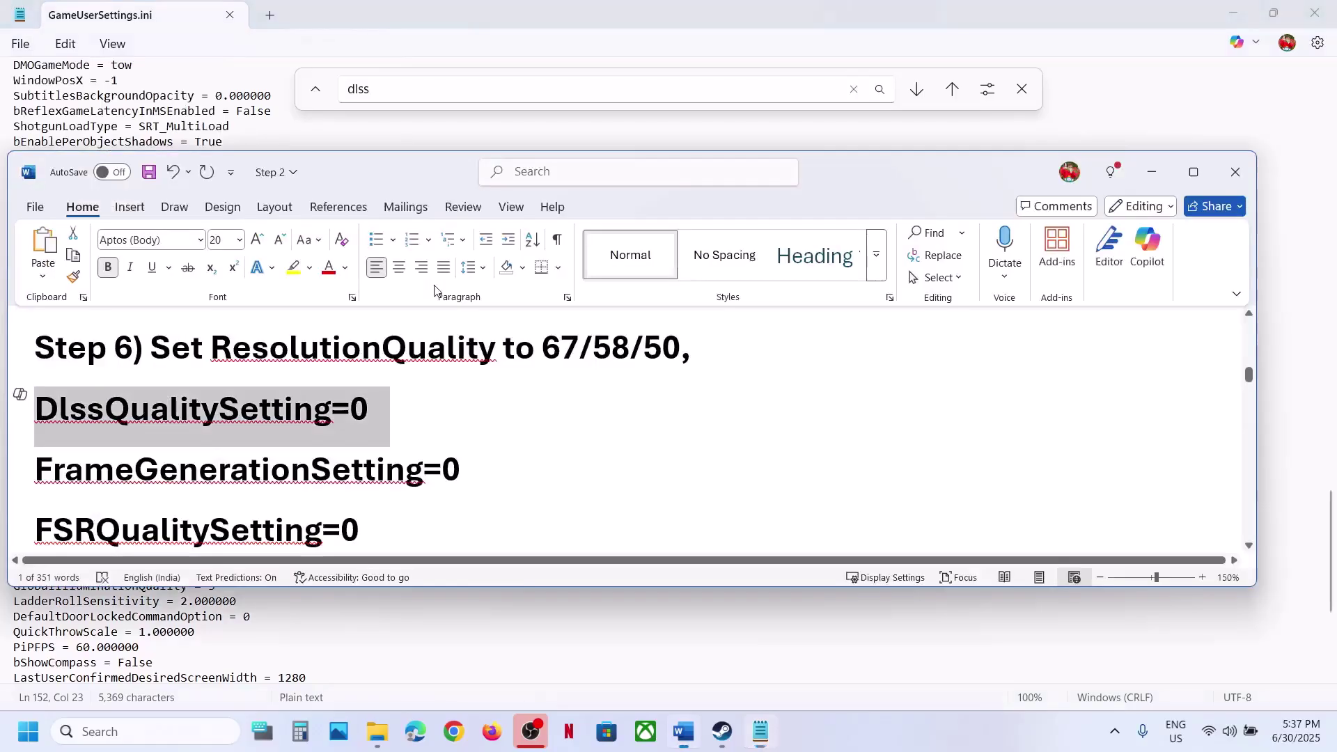
key("alt+Tab")
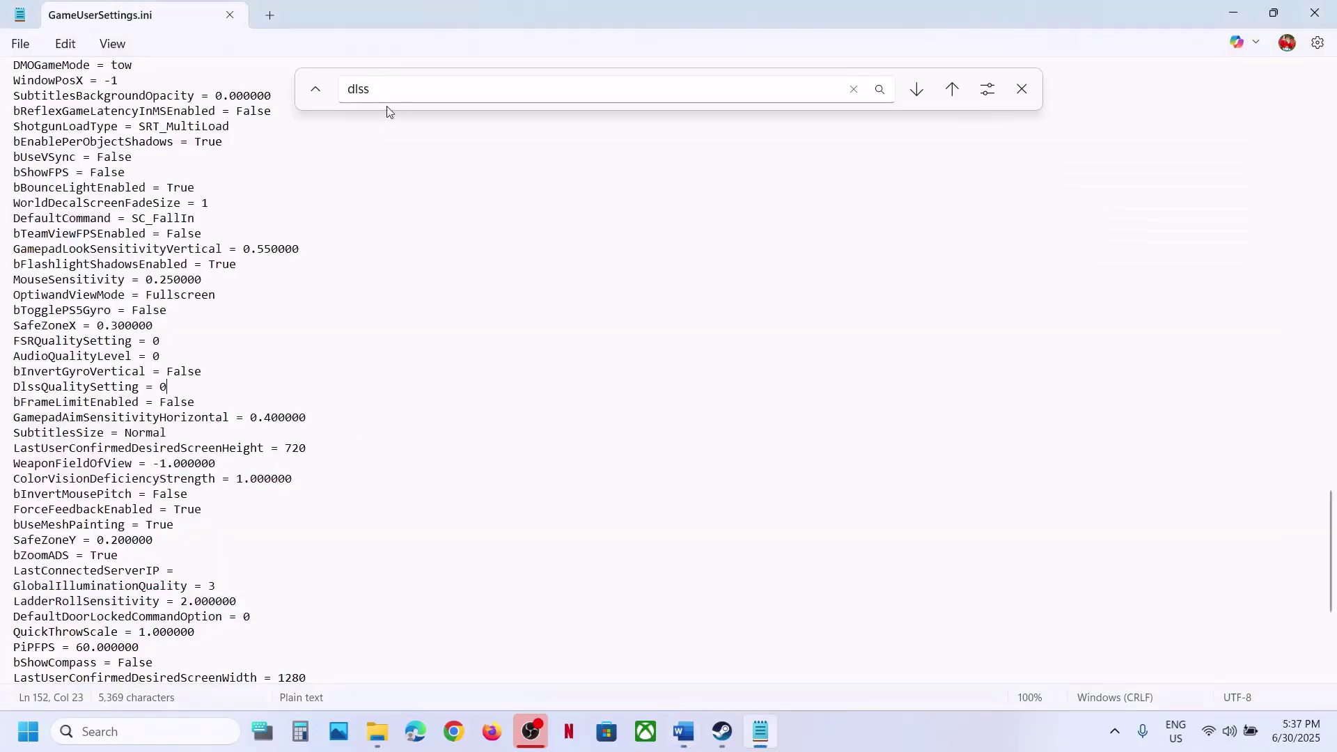
left_click(382, 91)
key("BackSpace")
key("BackSpace")
key("BackSpace")
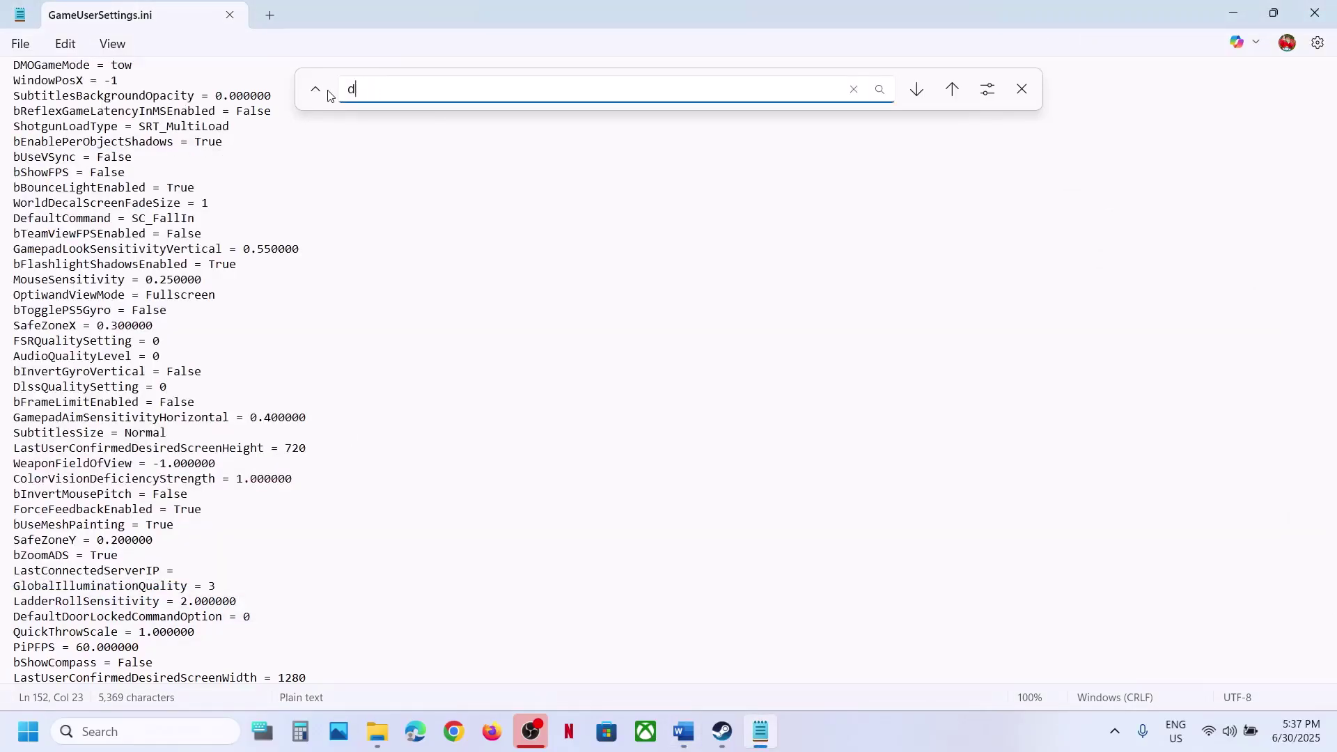
key("ctrl+a")
type("frame")
key("Return")
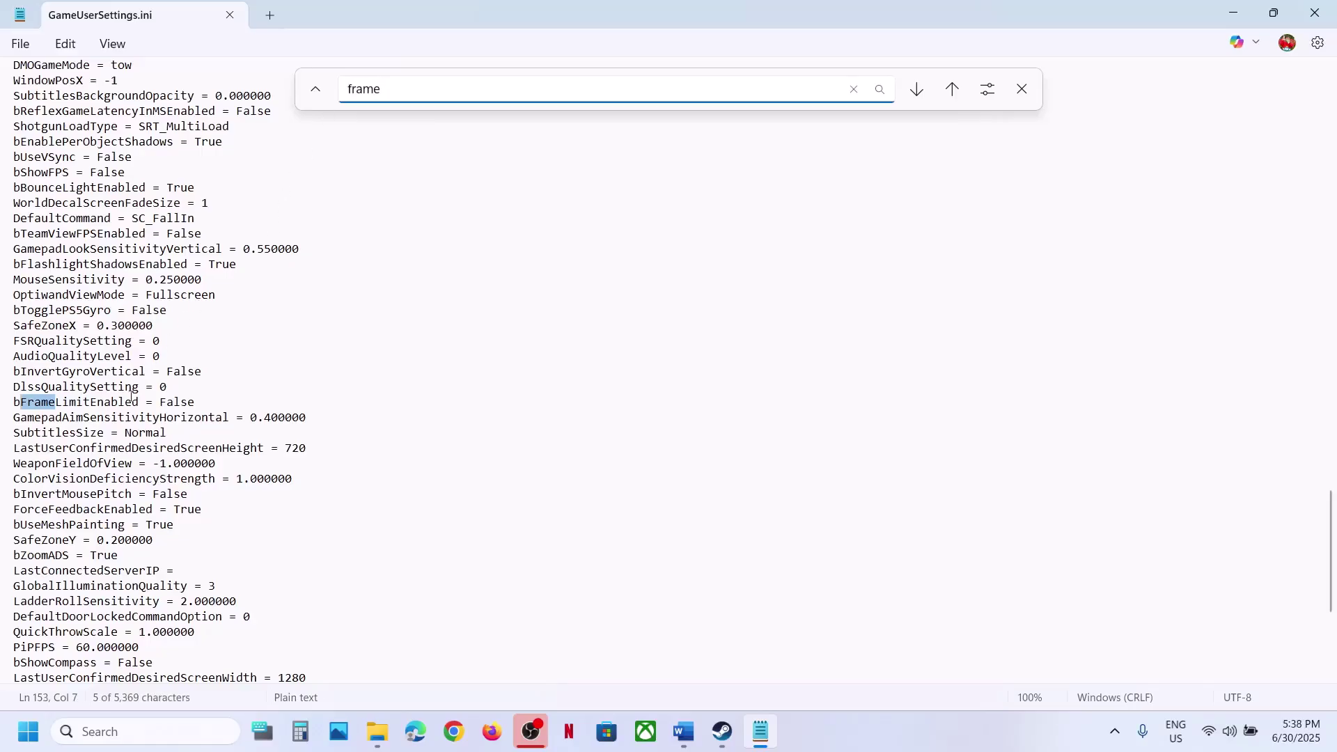
Step: Check the FrameGenerationSetting line in Word, find "framegene" in GameUserSettings.ini, set its value to 0, and save the file
left_click(683, 744)
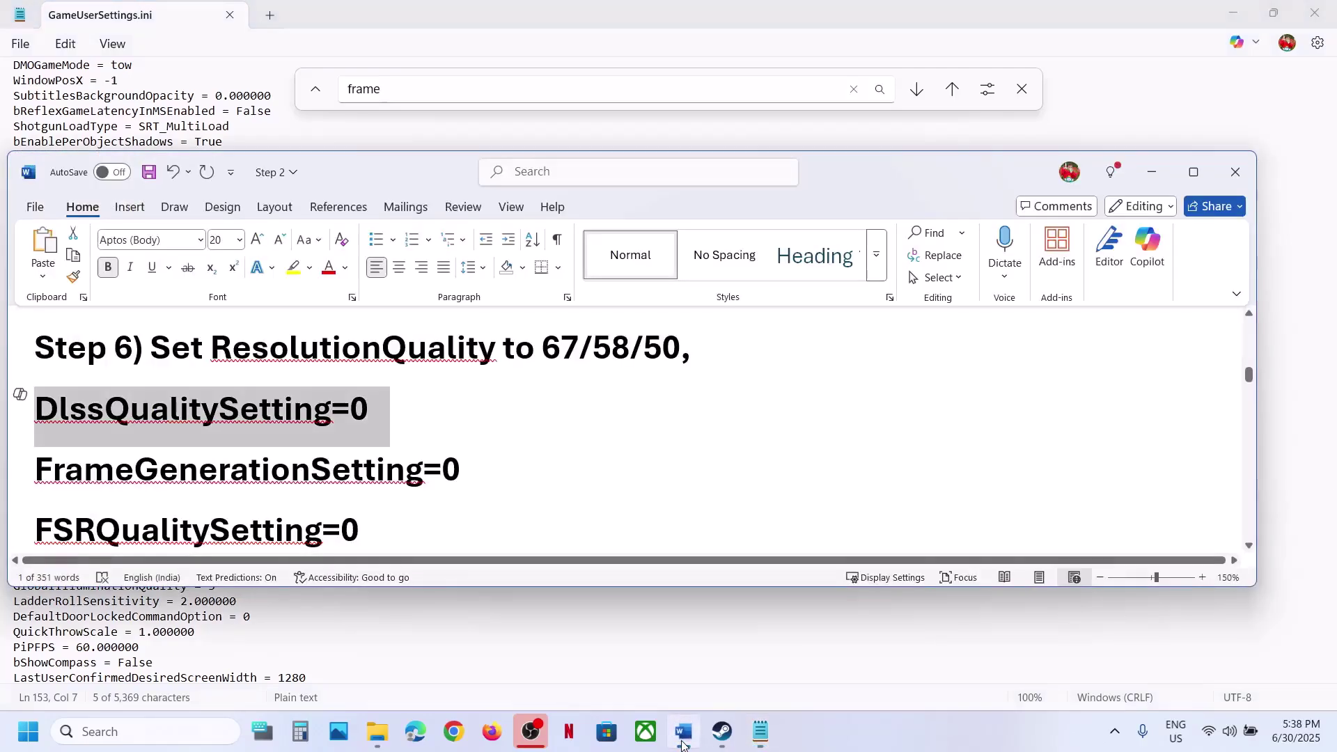
left_click(683, 744)
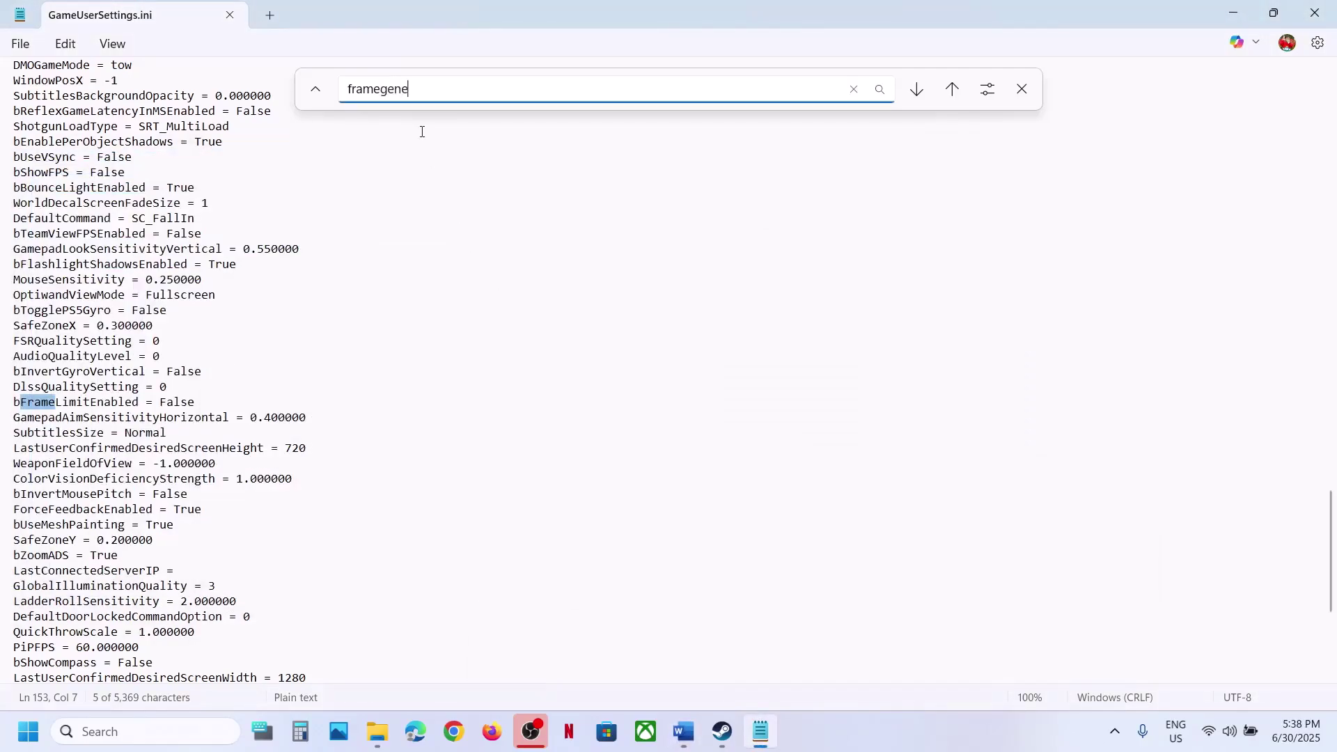
key("Return")
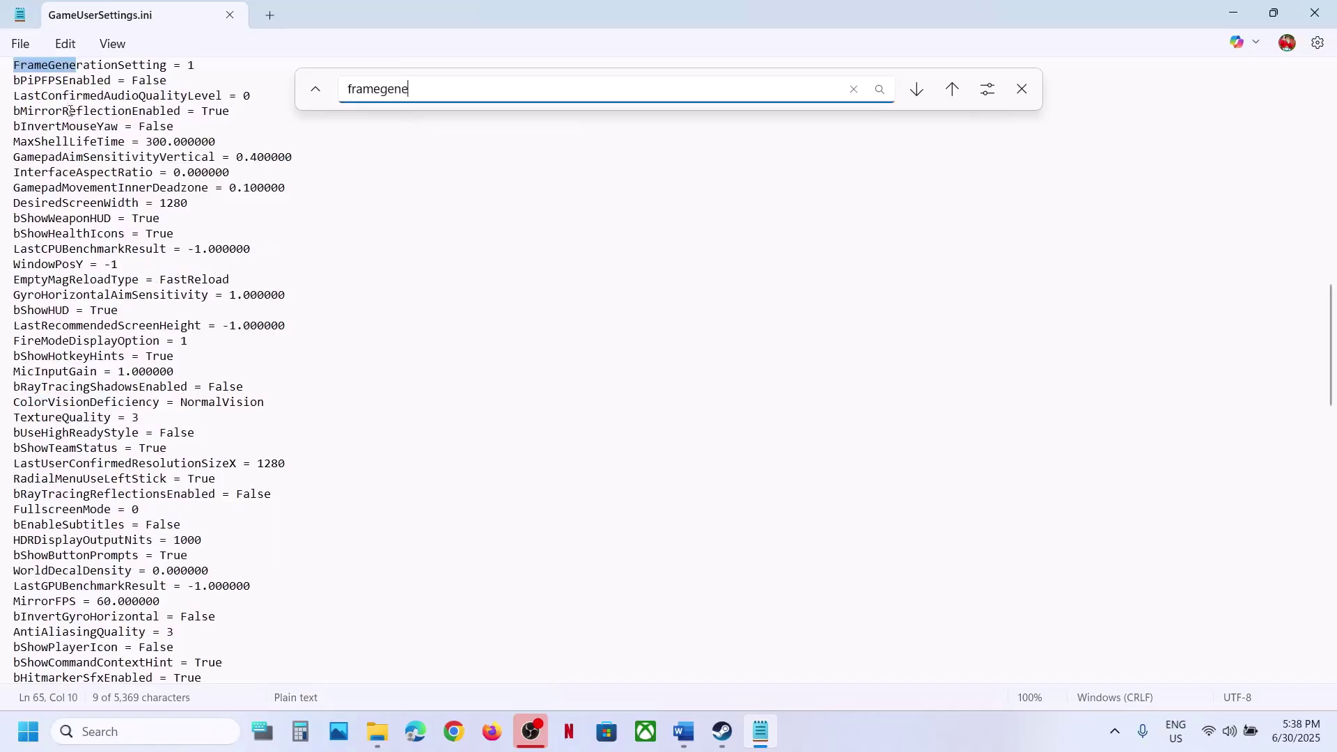
scroll(185, 130, "up", 3)
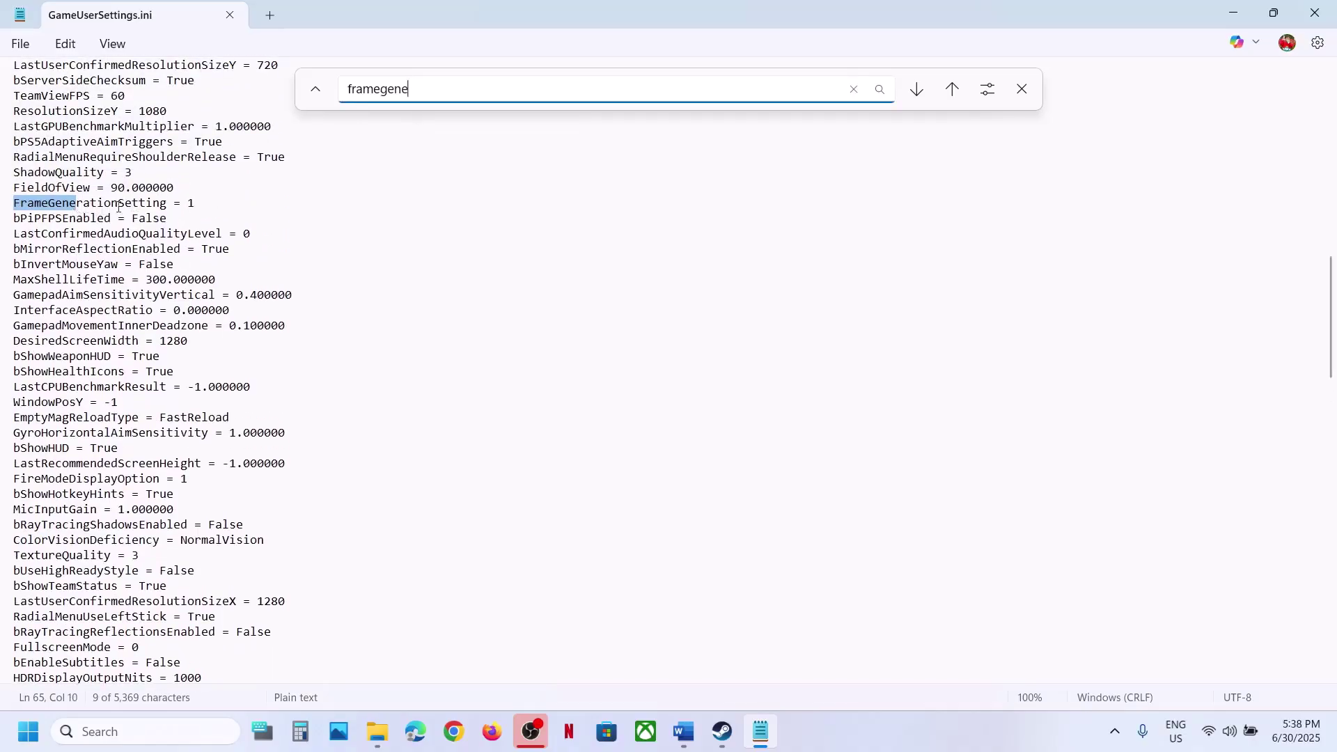
left_click(682, 728)
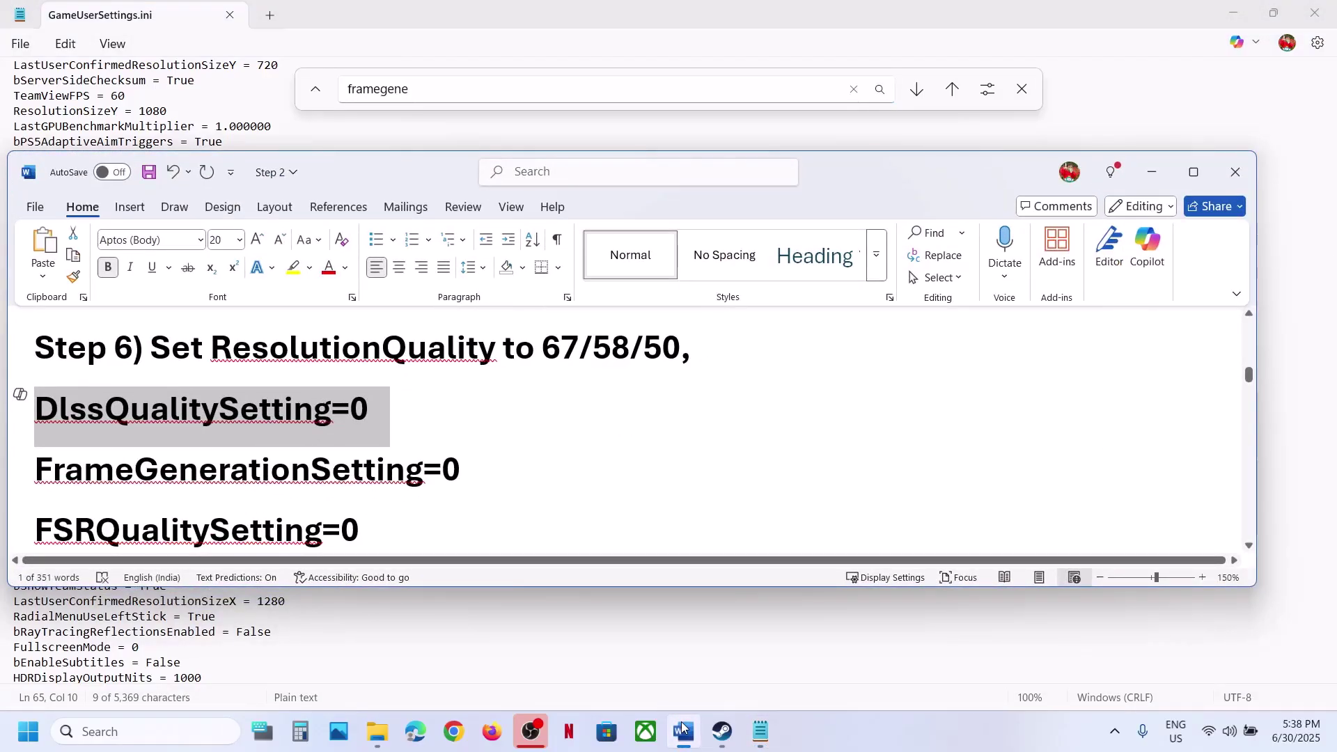
left_click(682, 729)
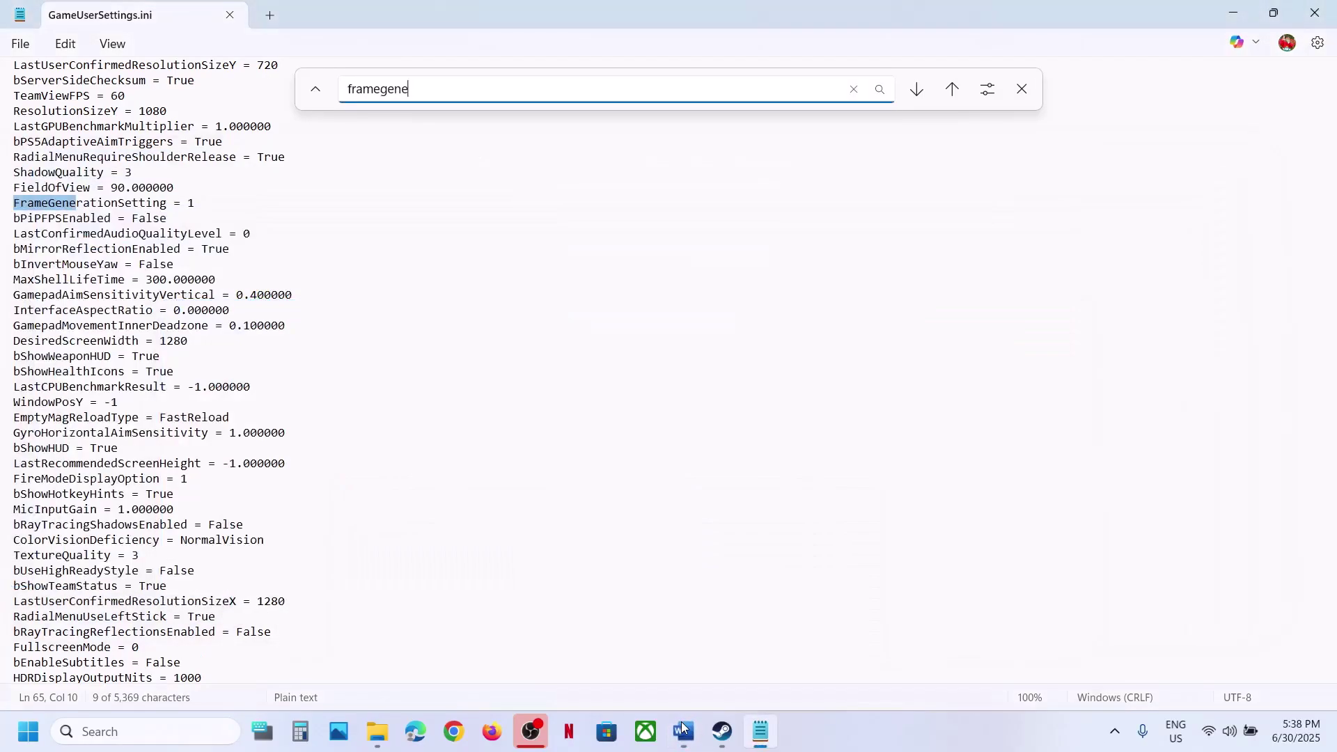
left_click(202, 203)
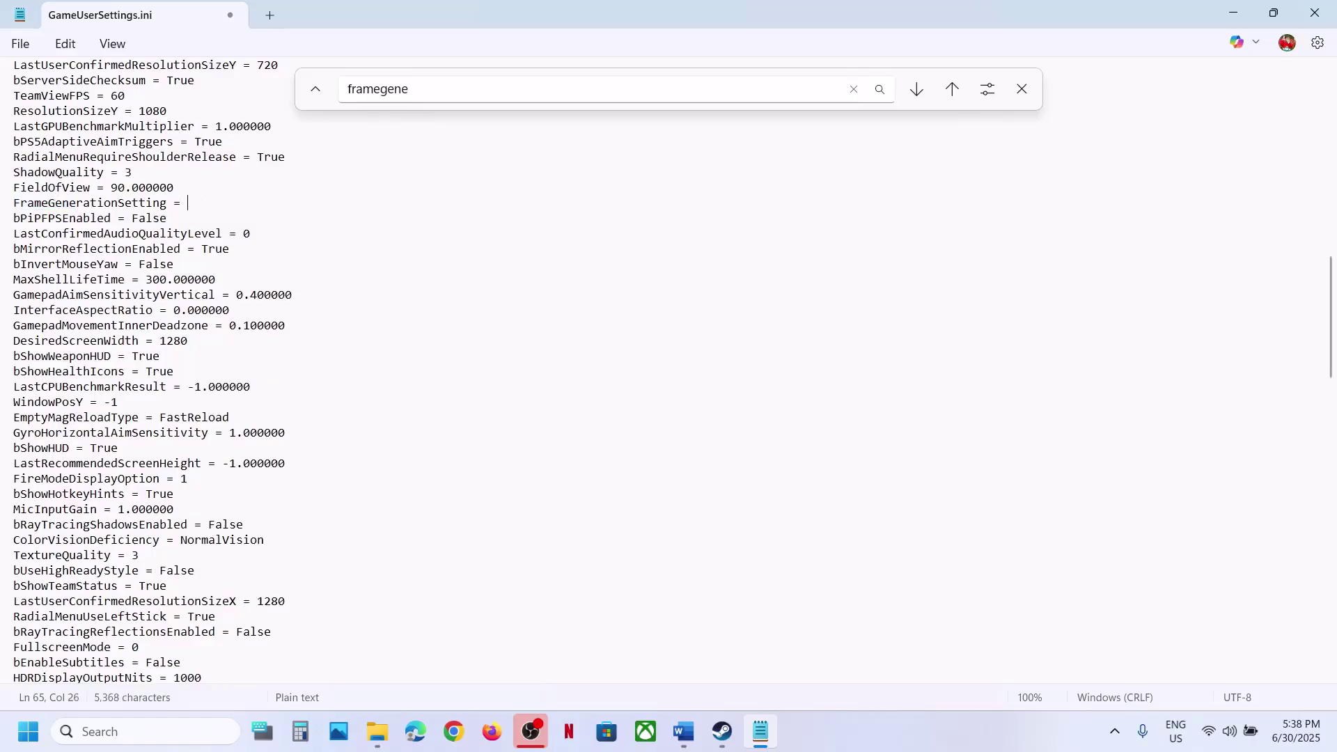
left_click(19, 44)
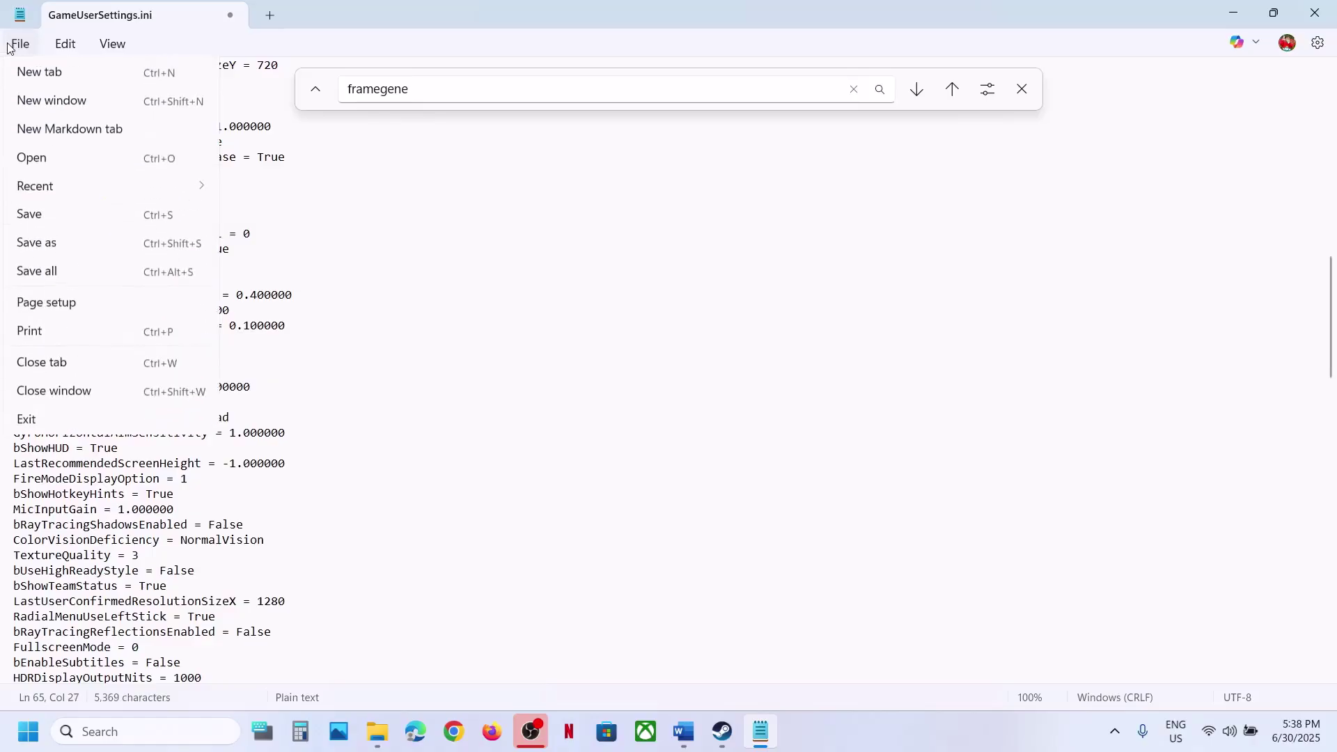
left_click(56, 221)
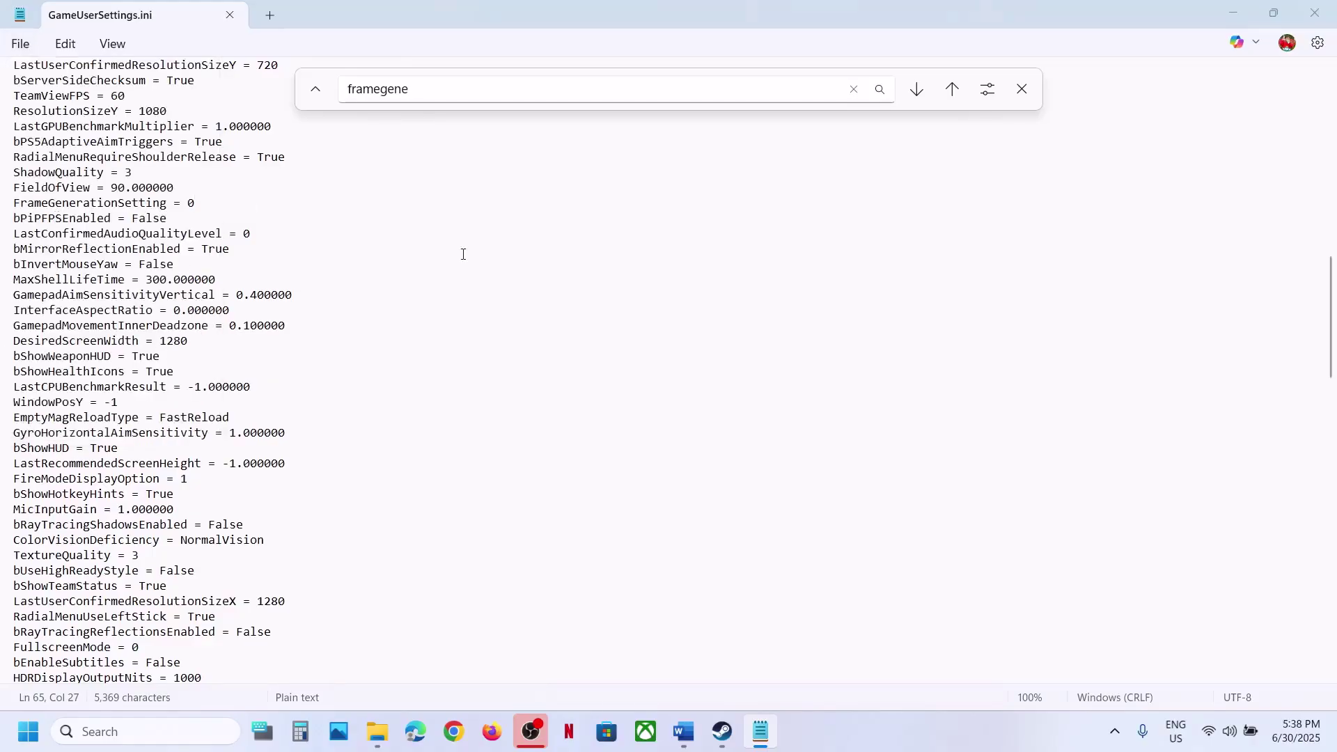
Step: Copy the name FSRQualitySetting from Step 6 in Word and search GameUserSettings.ini for it to check its value
key("alt+Tab")
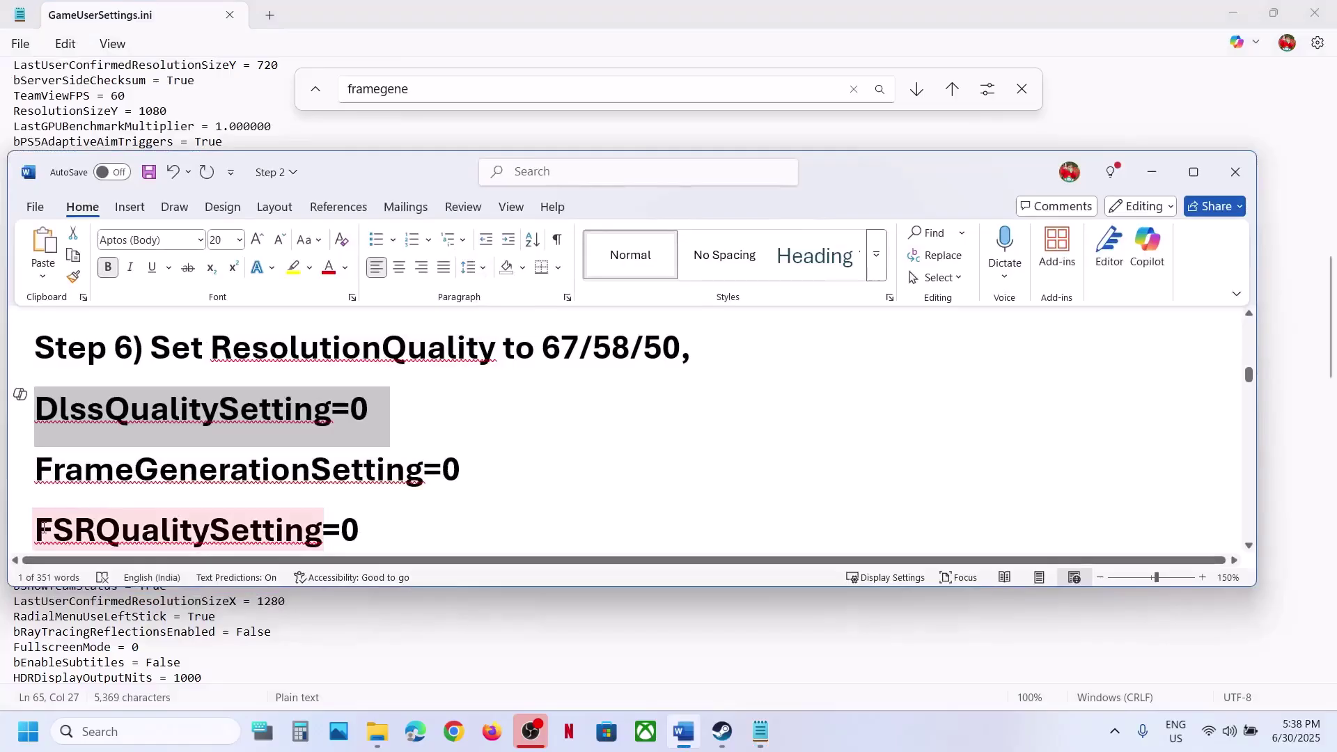
left_click_drag(40, 527, 321, 527)
key("ctrl+c")
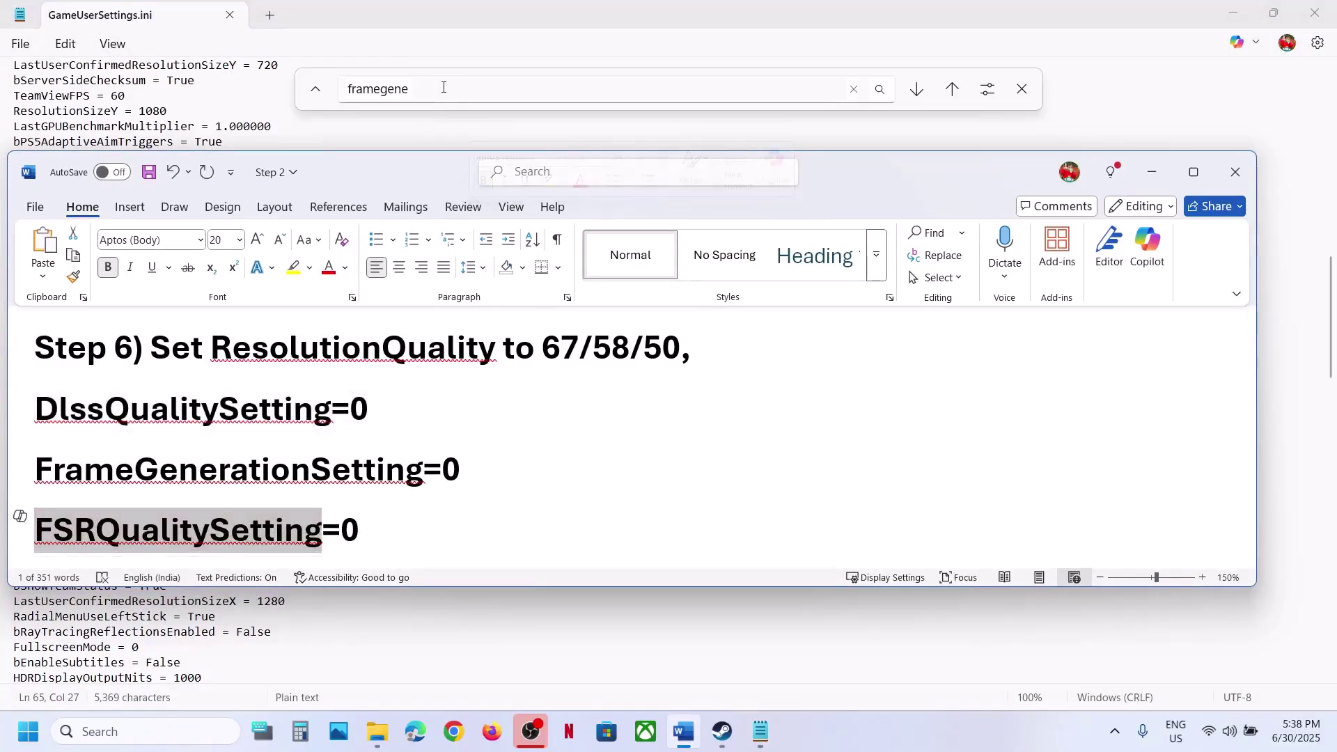
left_click(441, 85)
key("ctrl+v")
key("ctrl+a")
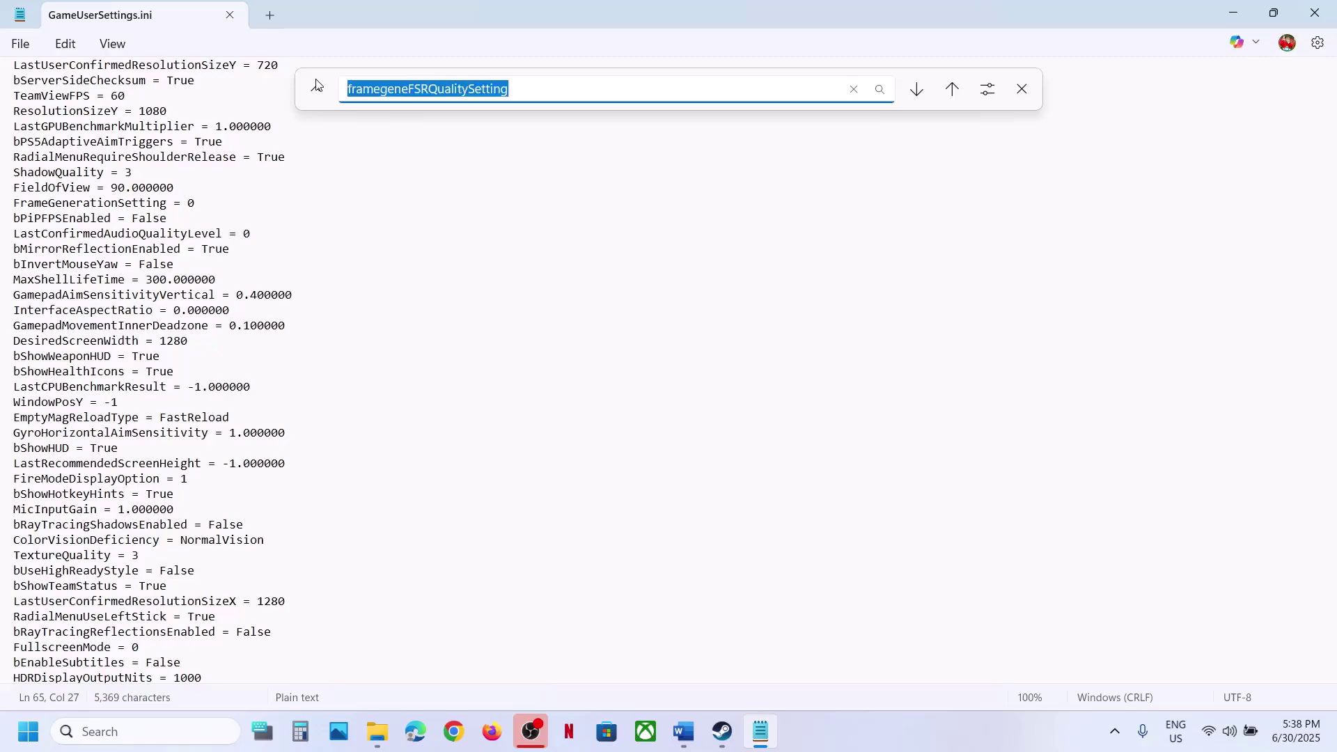
key("ctrl+v")
key("Return")
scroll(214, 501, "down", 4)
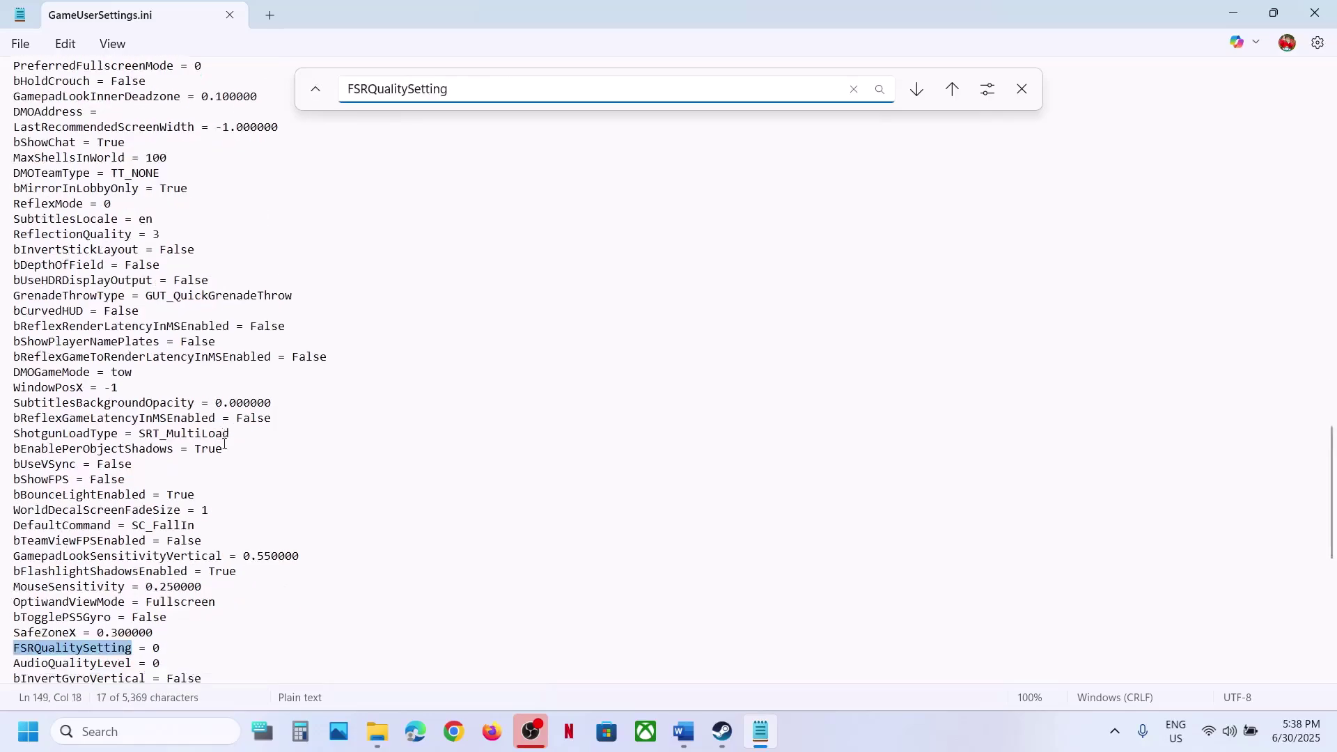
left_click(167, 479)
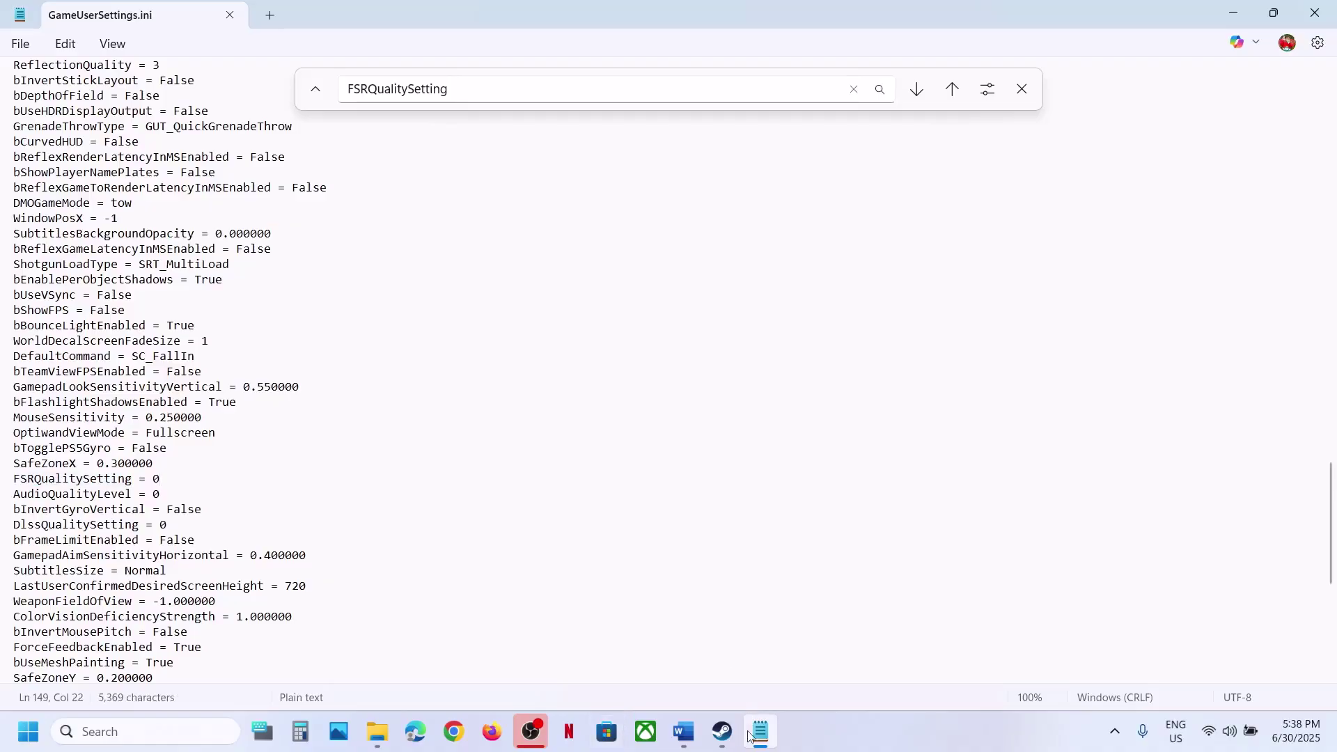
Step: Copy the name DlssQualitySetting from Word and look it up in GameUserSettings.ini to verify its value
left_click(683, 731)
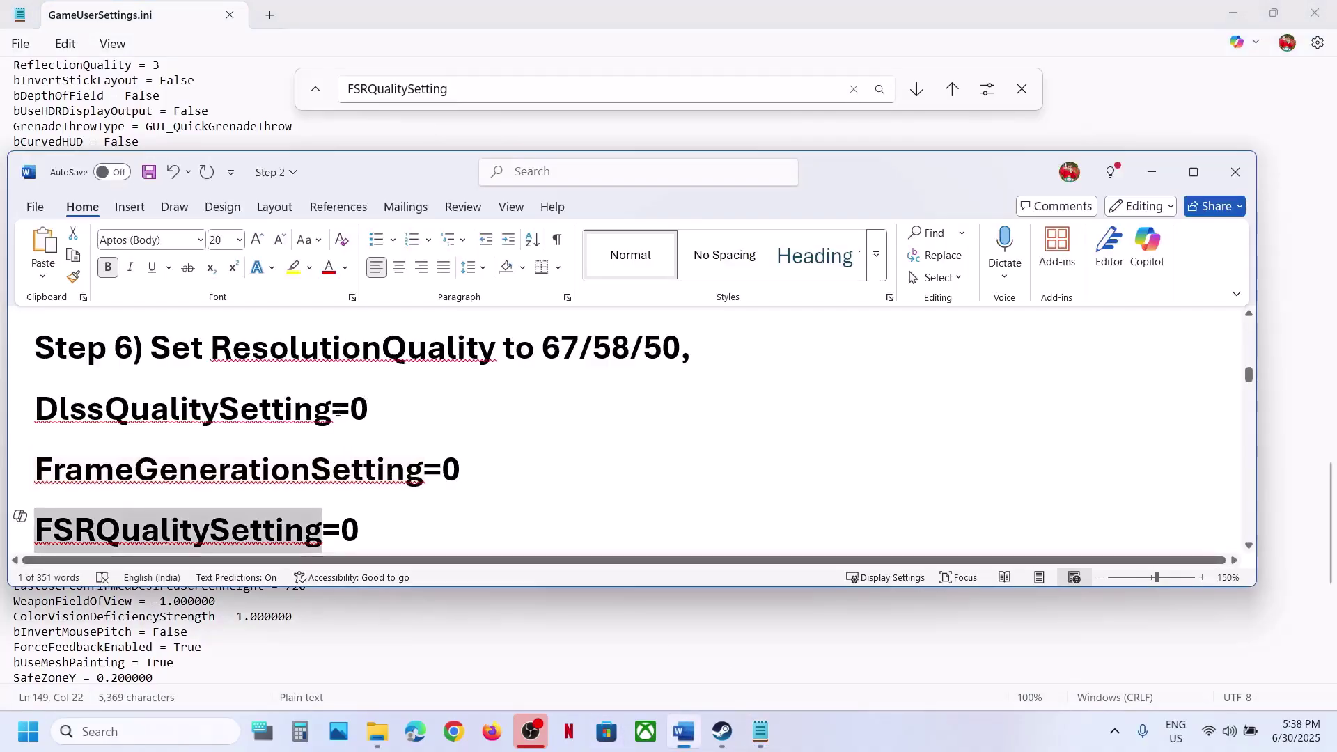
left_click_drag(337, 410, 39, 404)
key("ctrl+c")
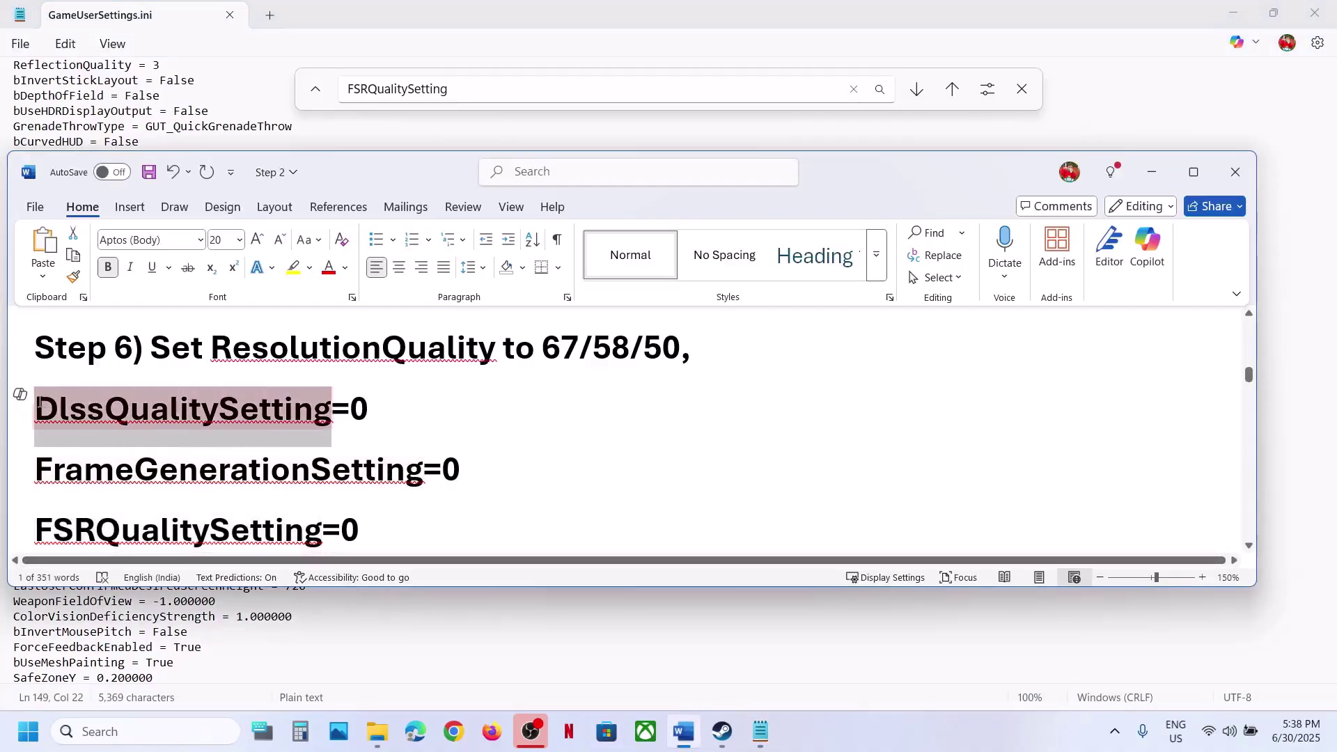
left_click(360, 89)
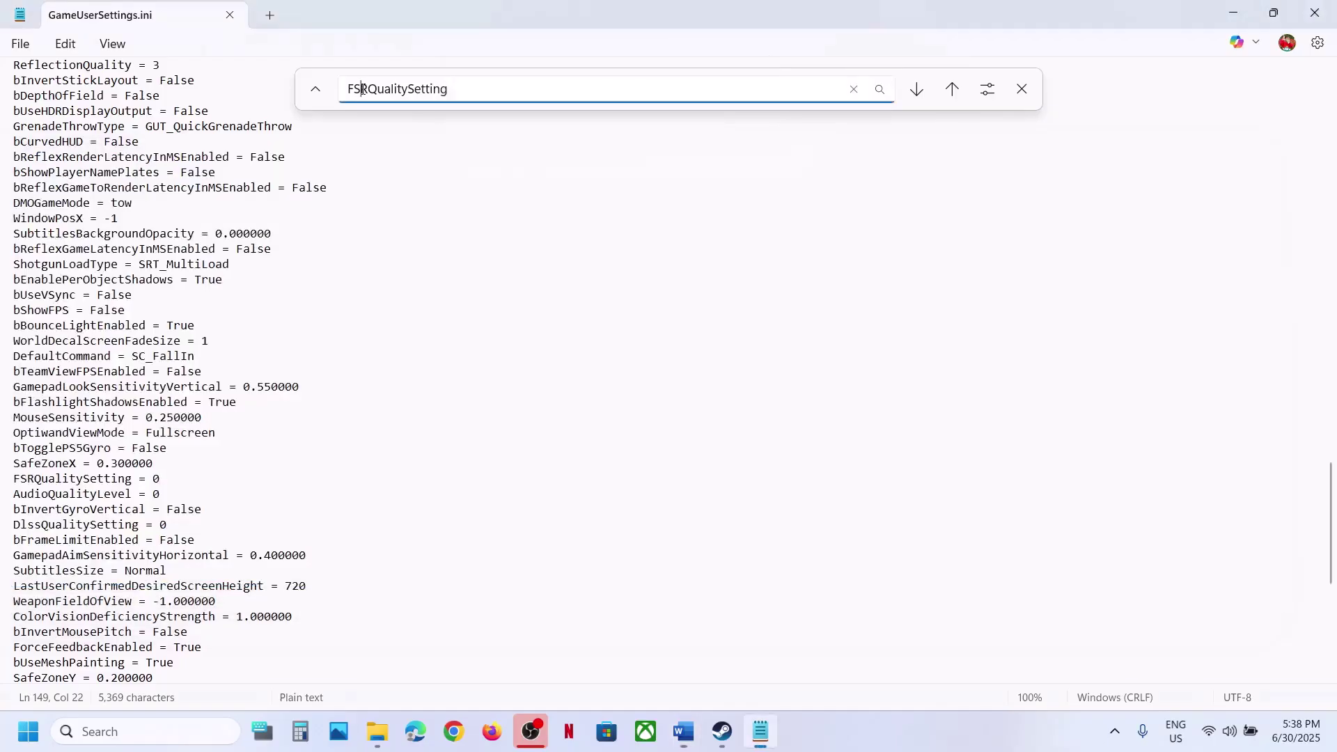
key("ctrl+a")
key("ctrl+v")
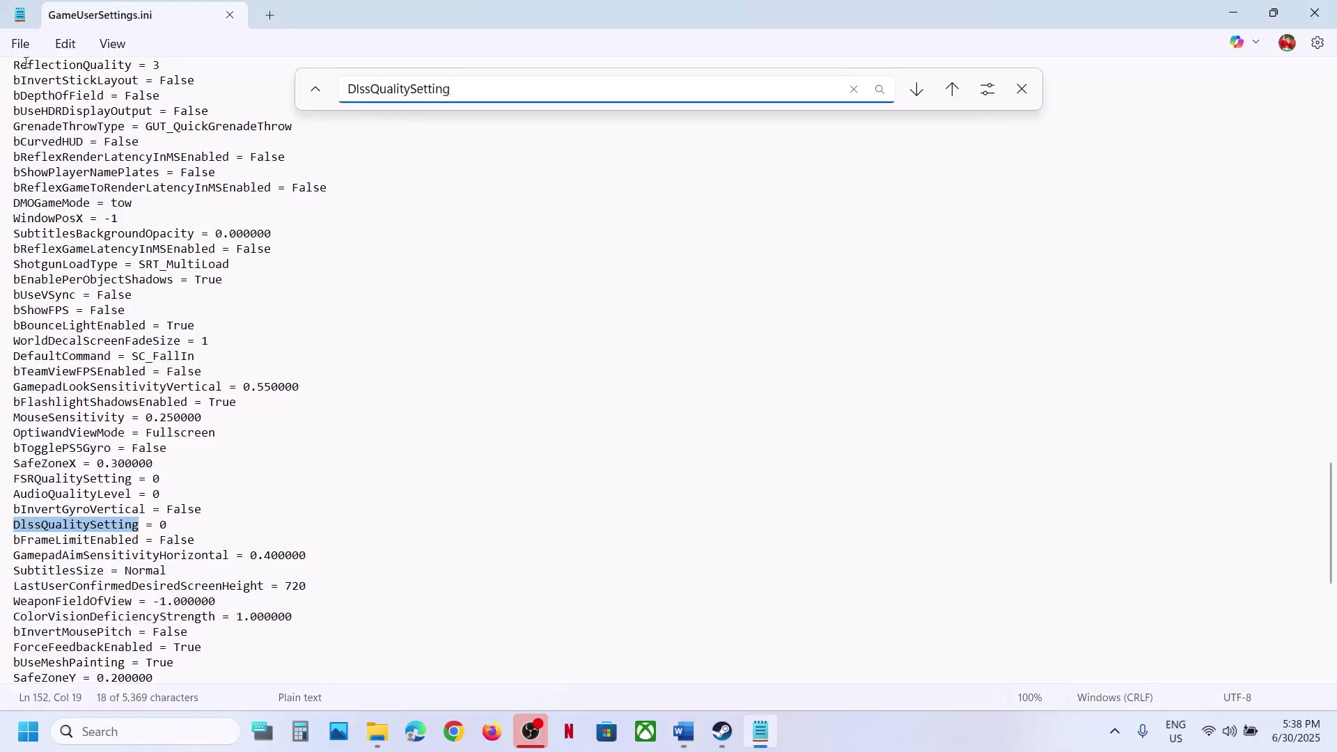
Step: Save GameUserSettings.ini and close it
left_click(20, 44)
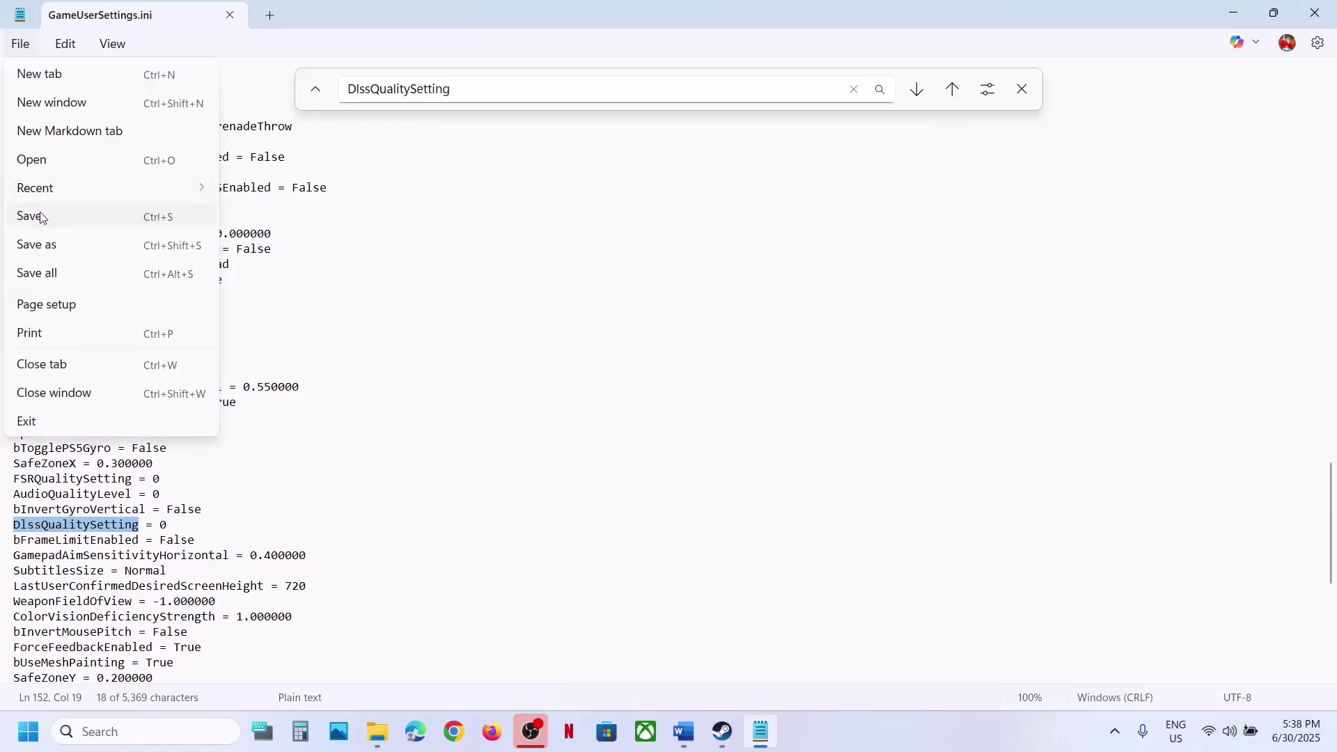
left_click(40, 217)
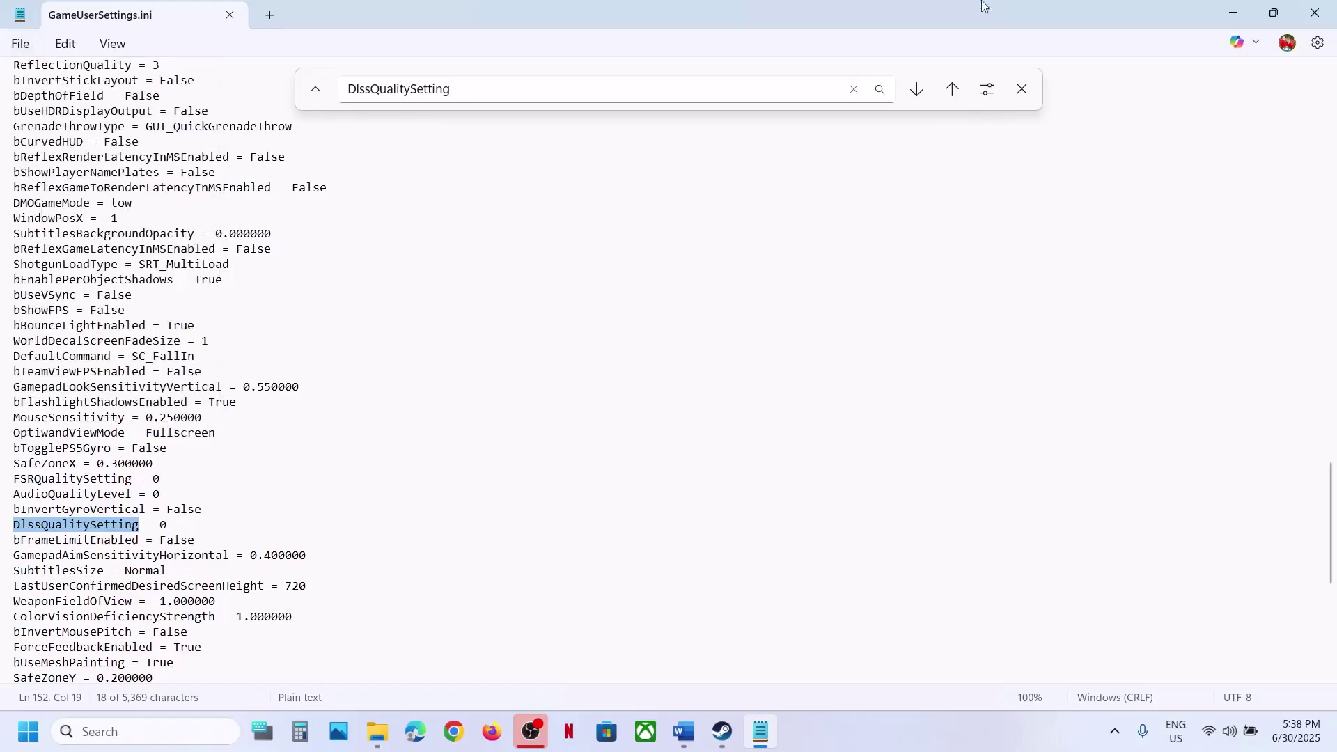
left_click(1311, 13)
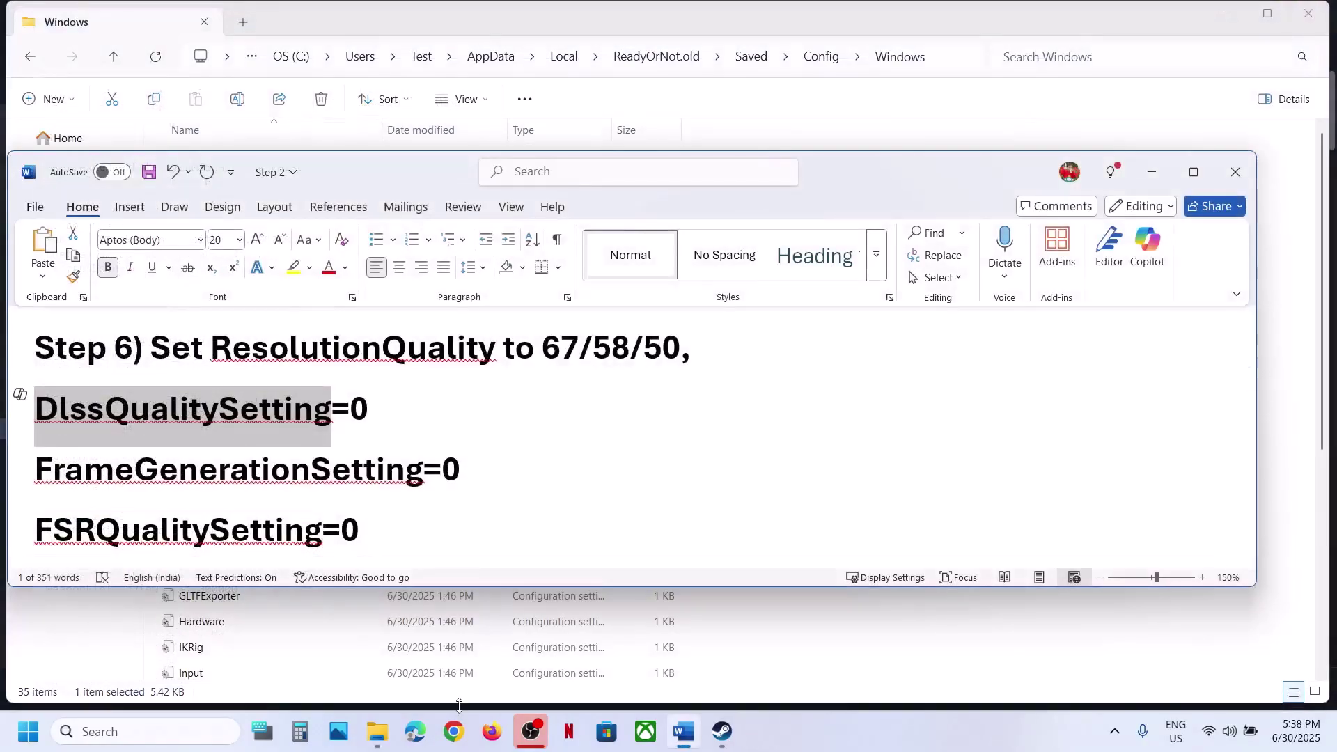
Step: Set the GameUserSettings file in the Windows config folder to read-only and apply the change
left_click(77, 667)
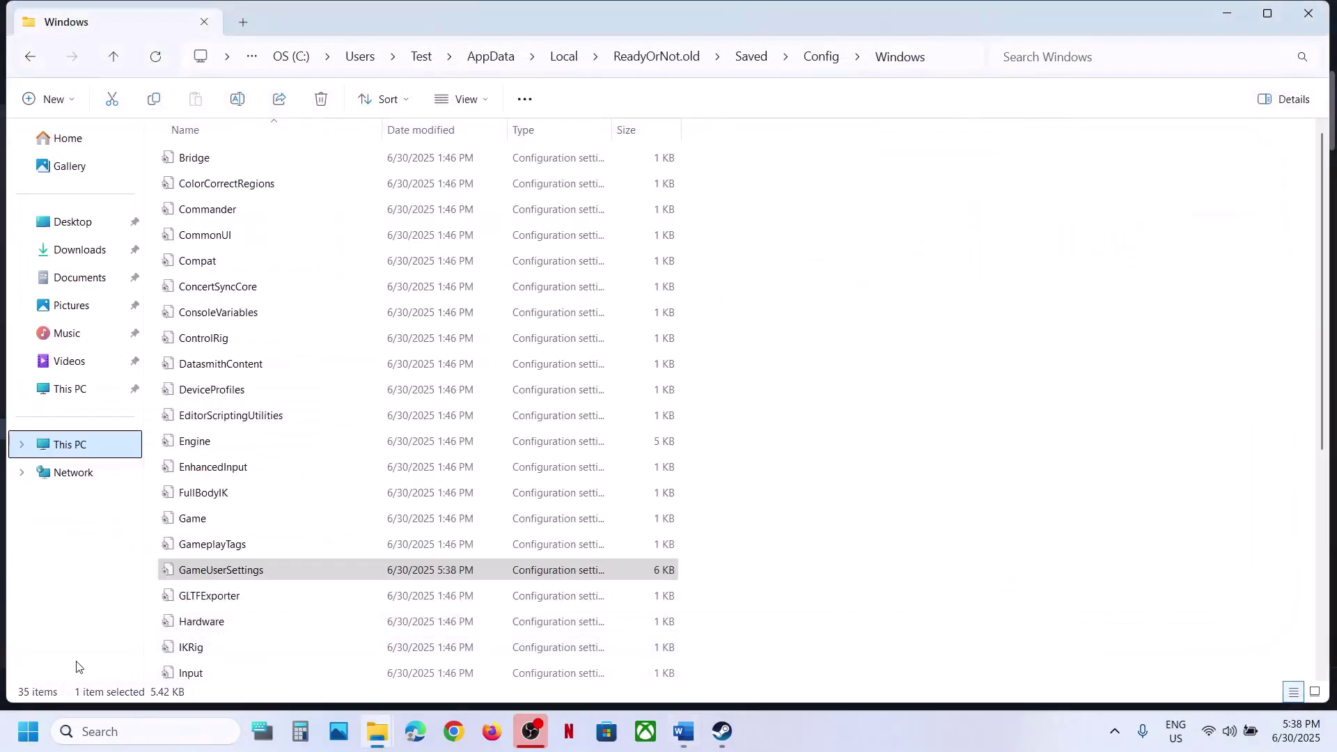
right_click(243, 574)
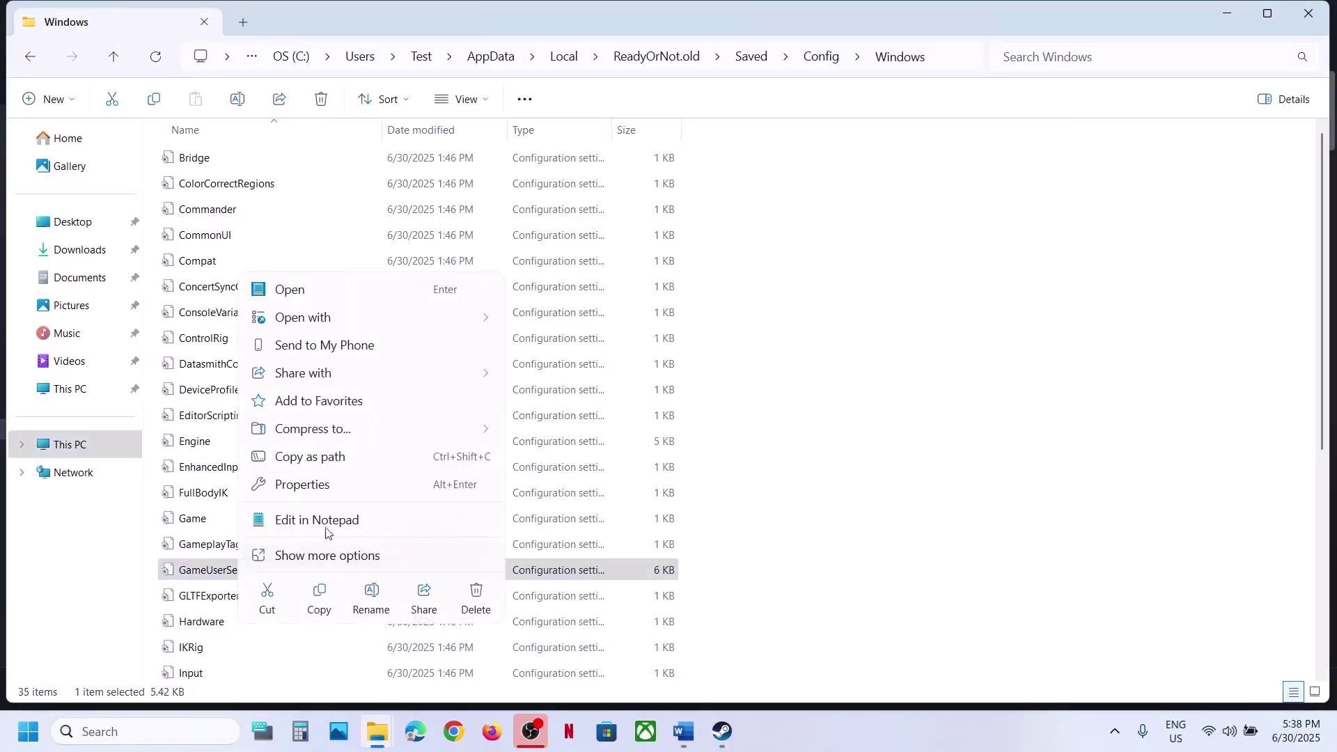
left_click(310, 485)
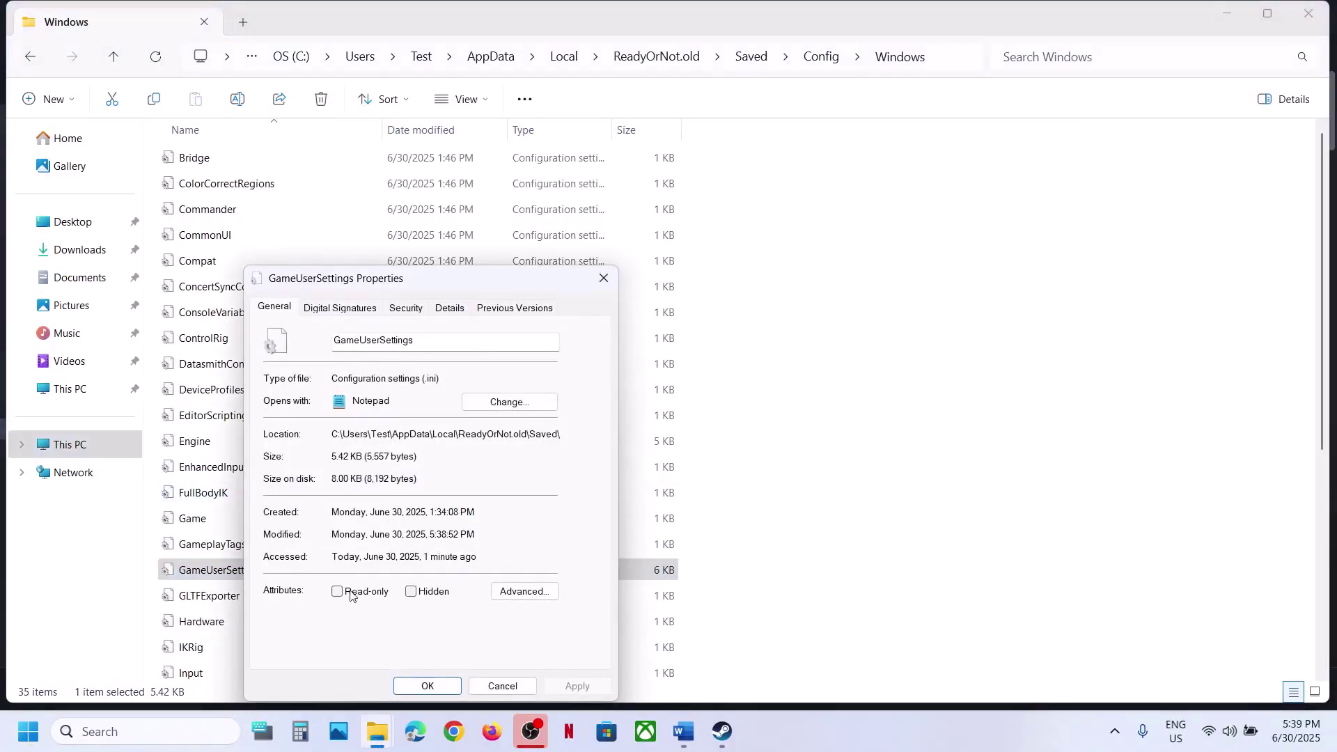
left_click(340, 596)
left_click(581, 687)
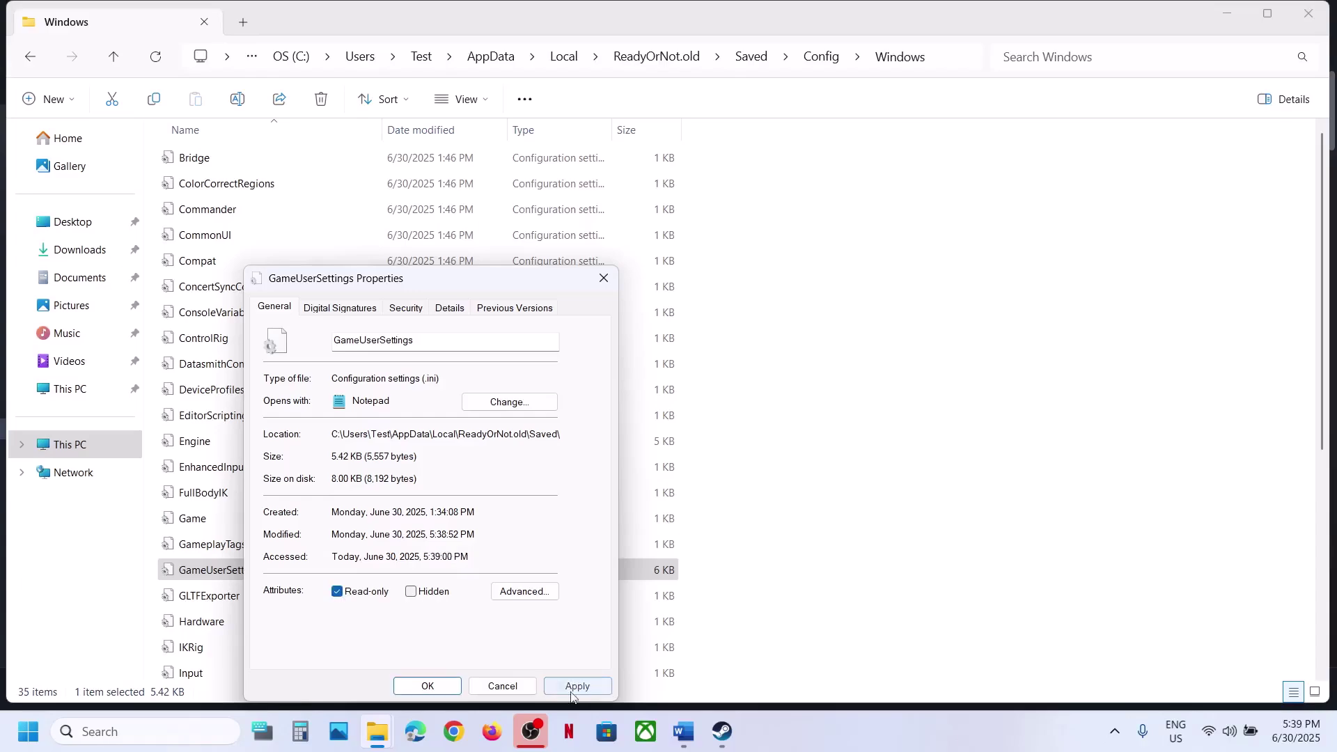
left_click(439, 688)
Step: Switch to the Word document and read Step 7 about running the game from the game installation folder
left_click(722, 731)
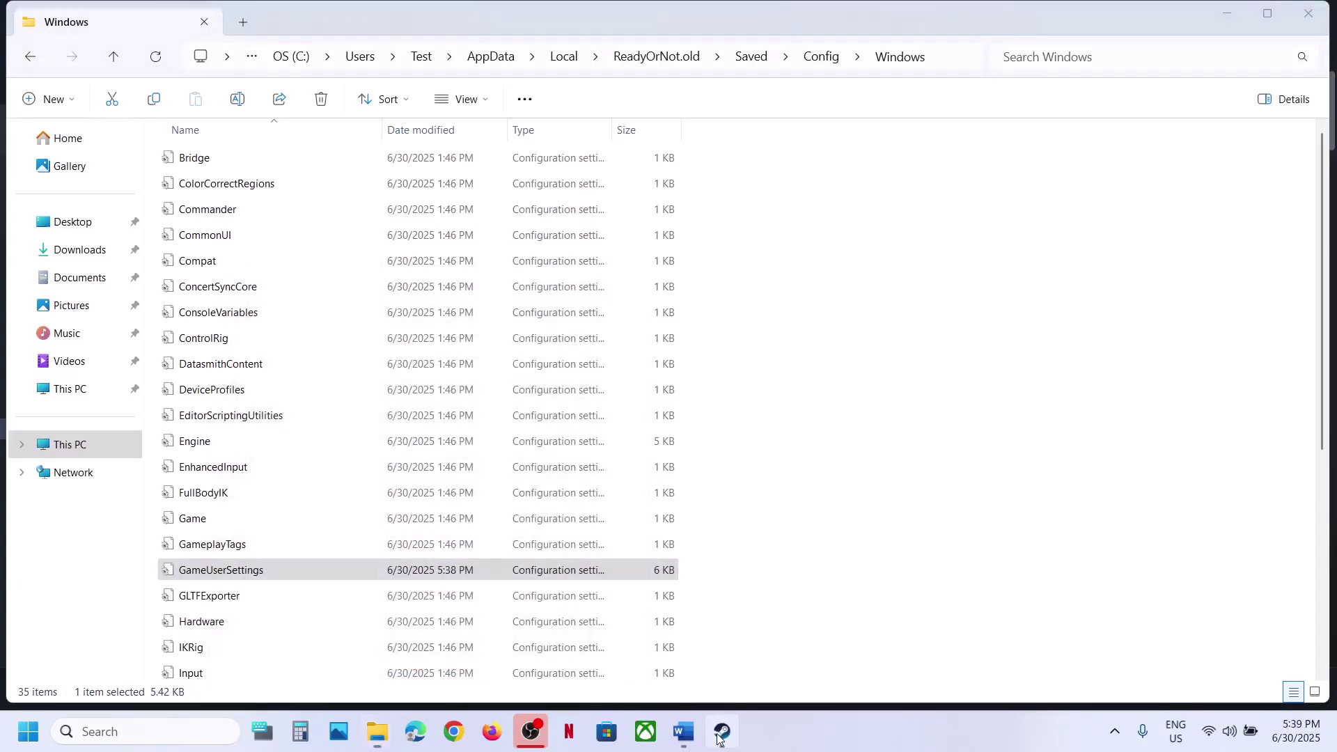
left_click(697, 739)
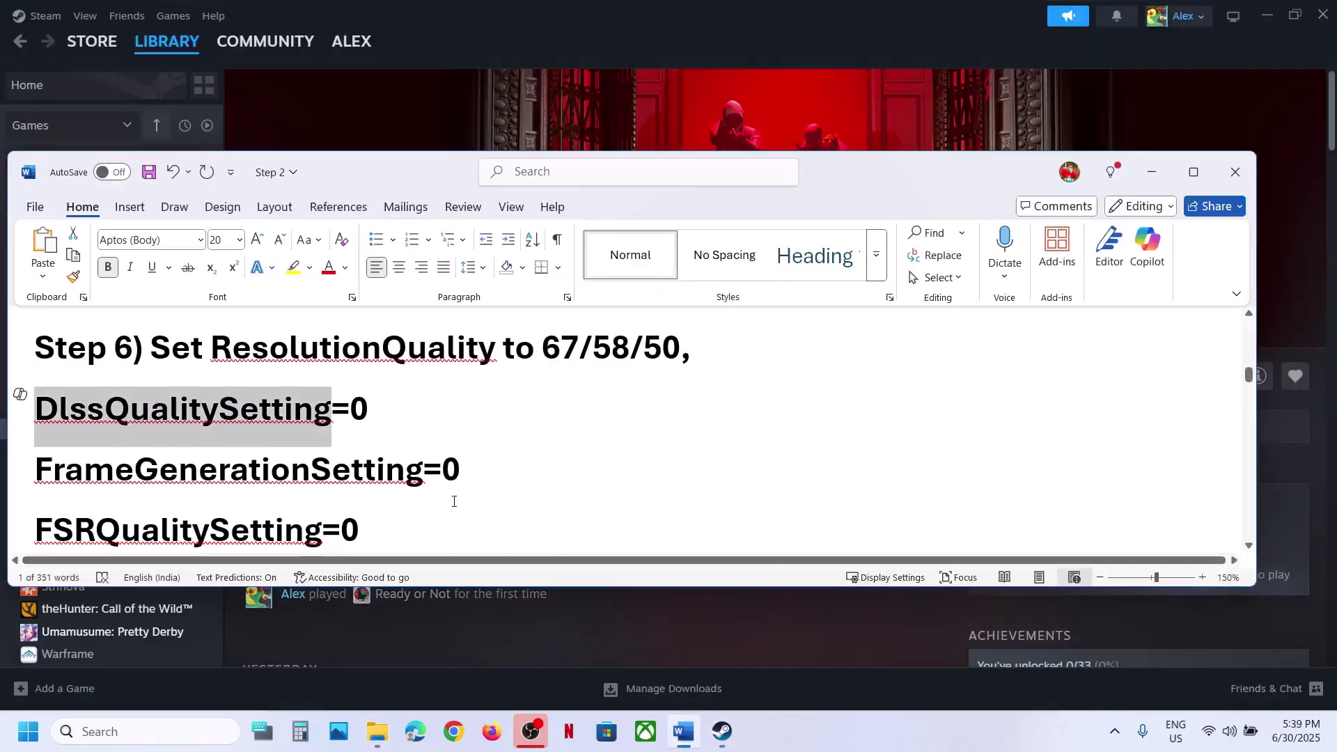
scroll(454, 502, "down", 5)
scroll(454, 501, "up", 1)
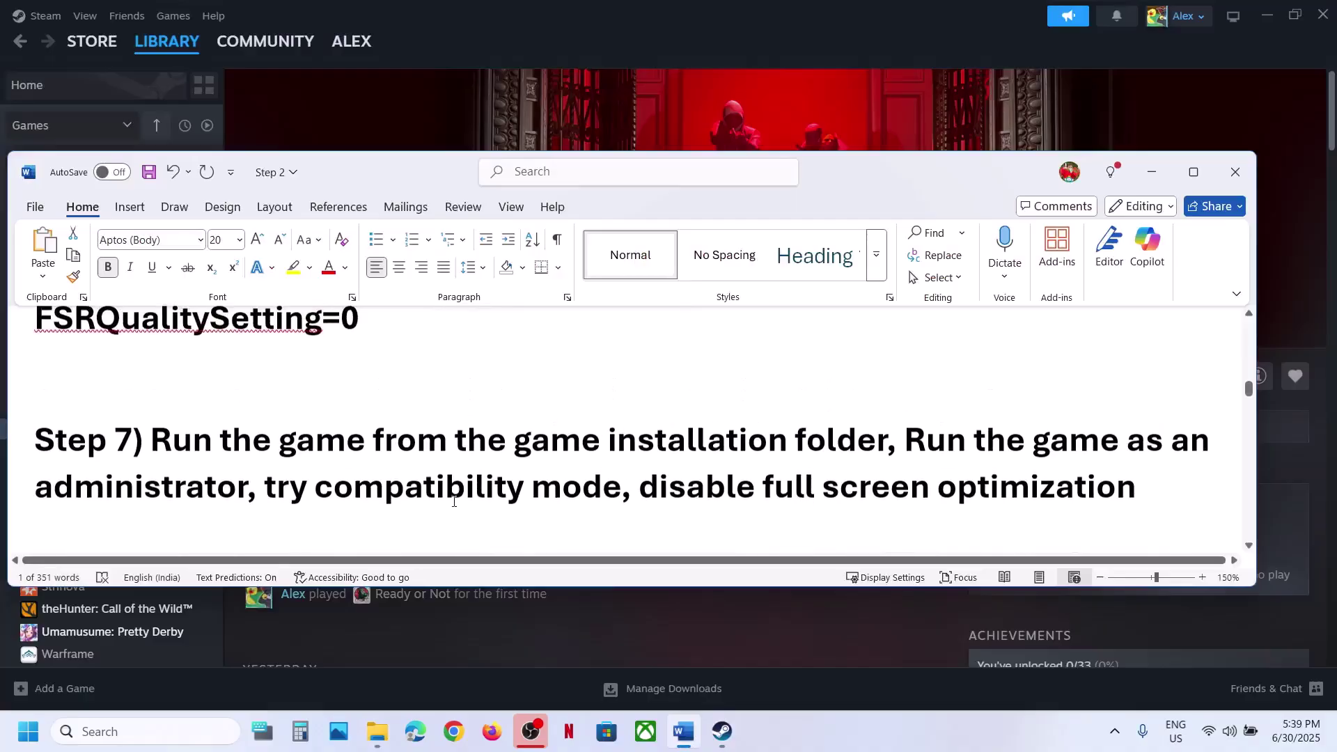
left_click_drag(150, 440, 887, 440)
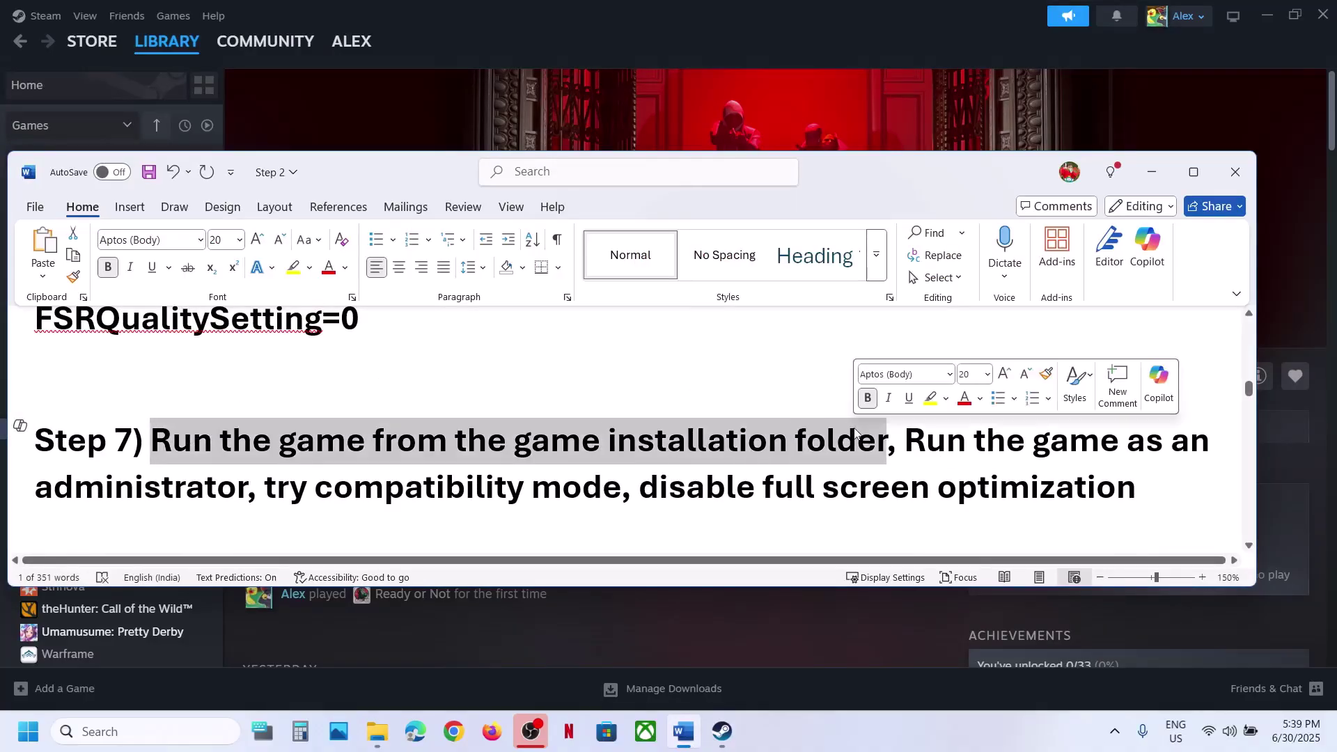
Step: Switch to Steam and open the local installation folder of Ready or Not from the library
left_click(700, 104)
right_click(123, 426)
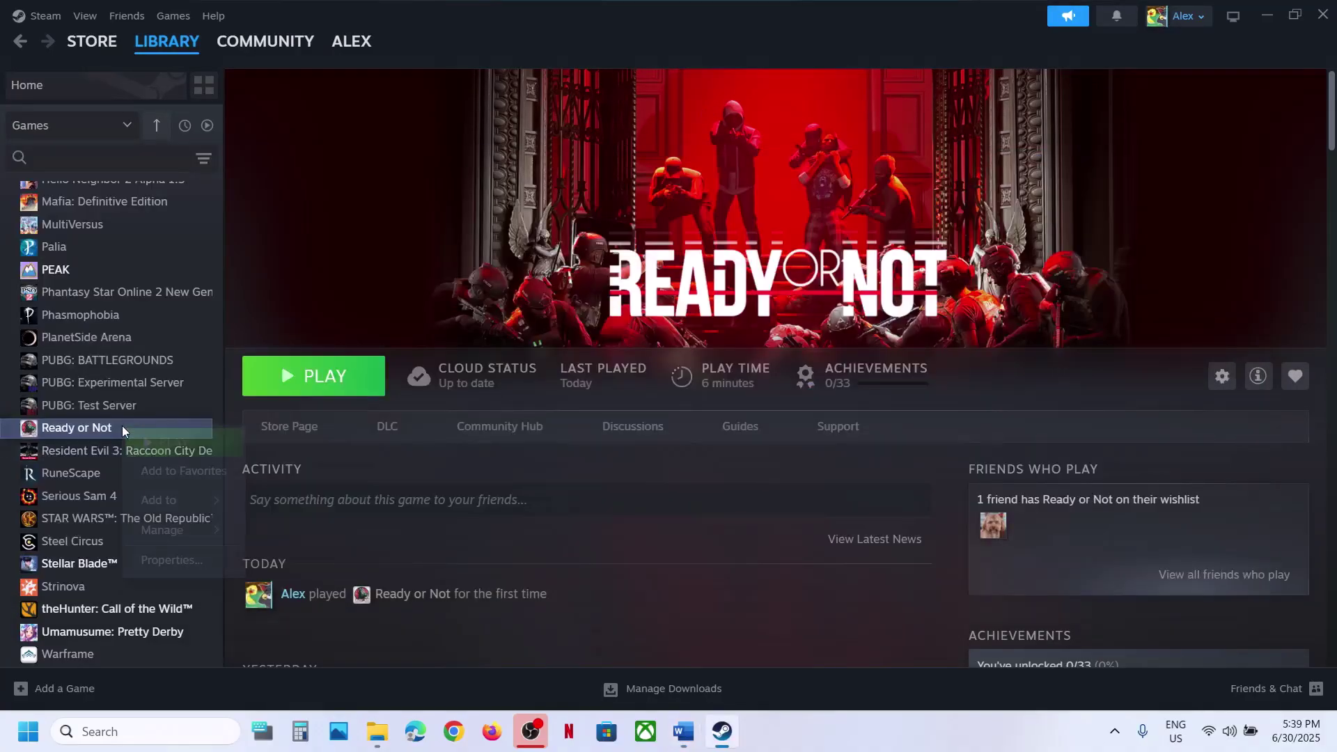
mouse_move(199, 531)
left_click(326, 564)
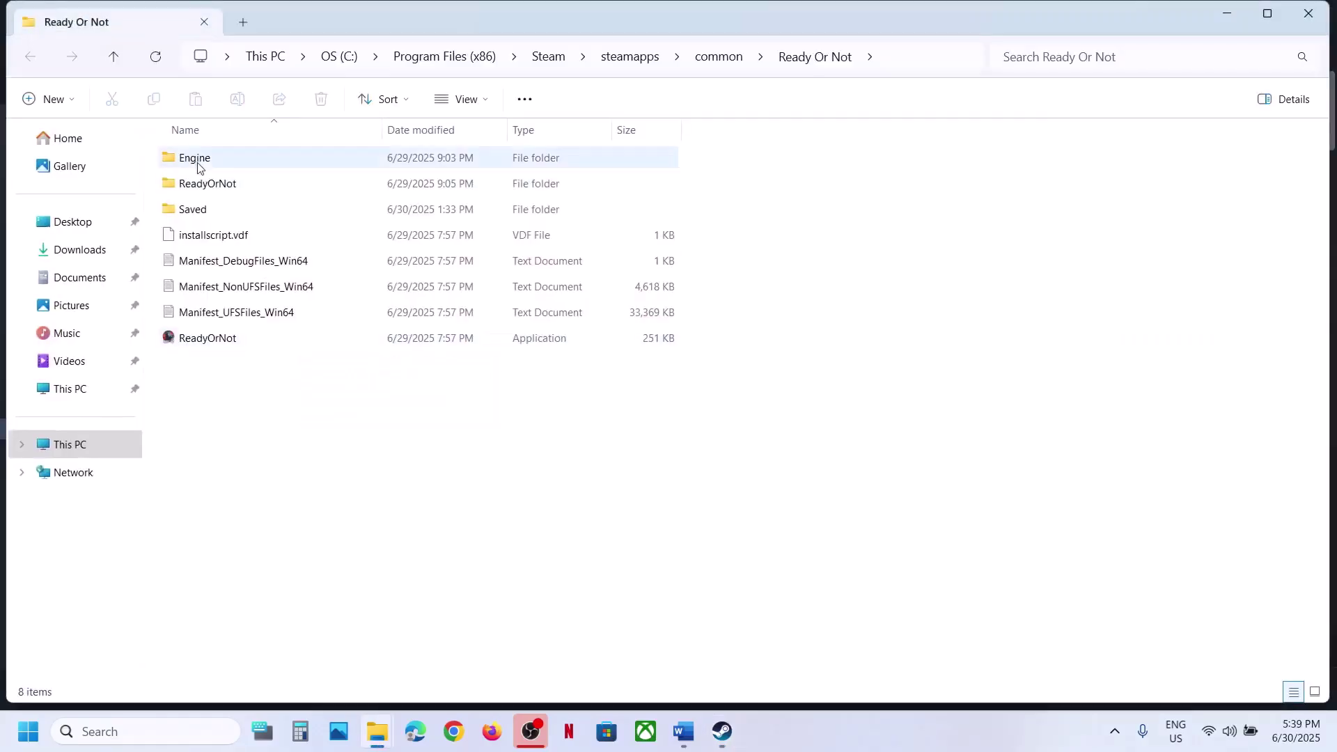
Step: Go to ReadyOrNot > Binaries > Win64 in the game installation folder and select the ReadyOrNot-Win64-Shipping application
double_click(198, 183)
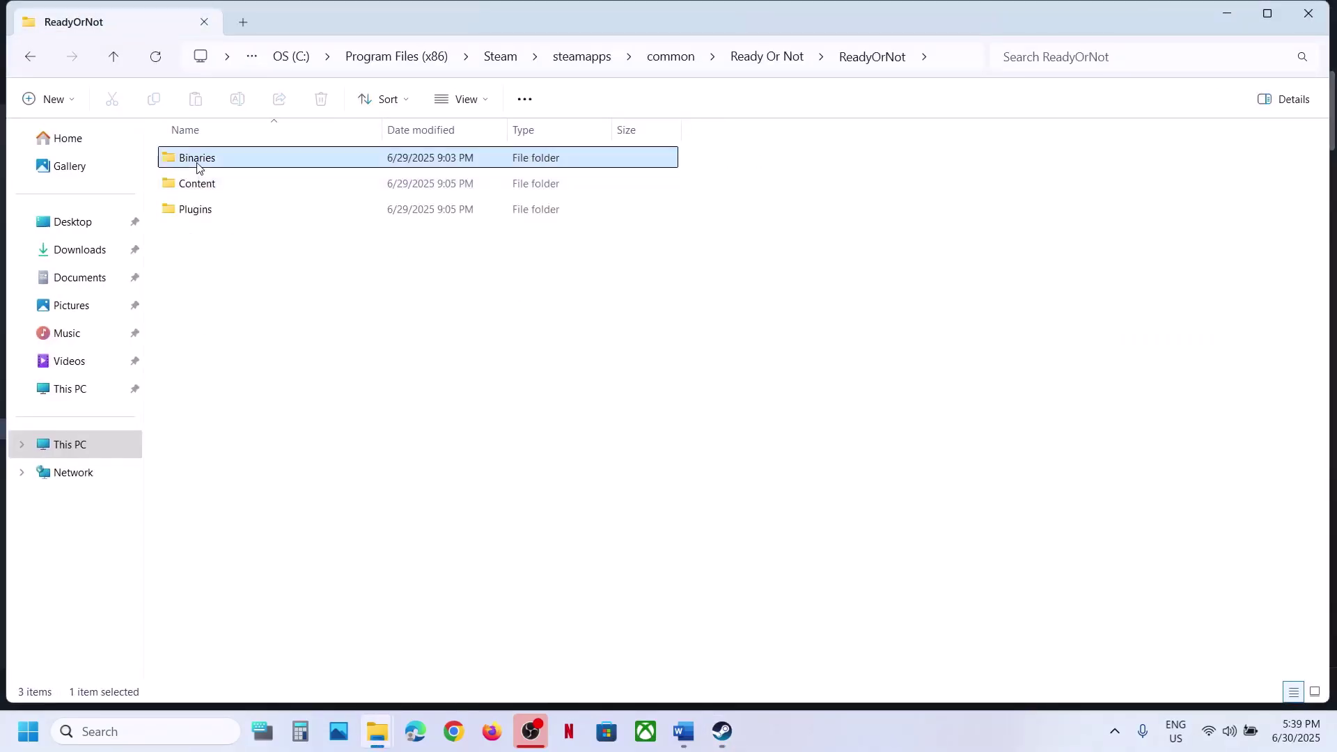
double_click(197, 159)
double_click(197, 159)
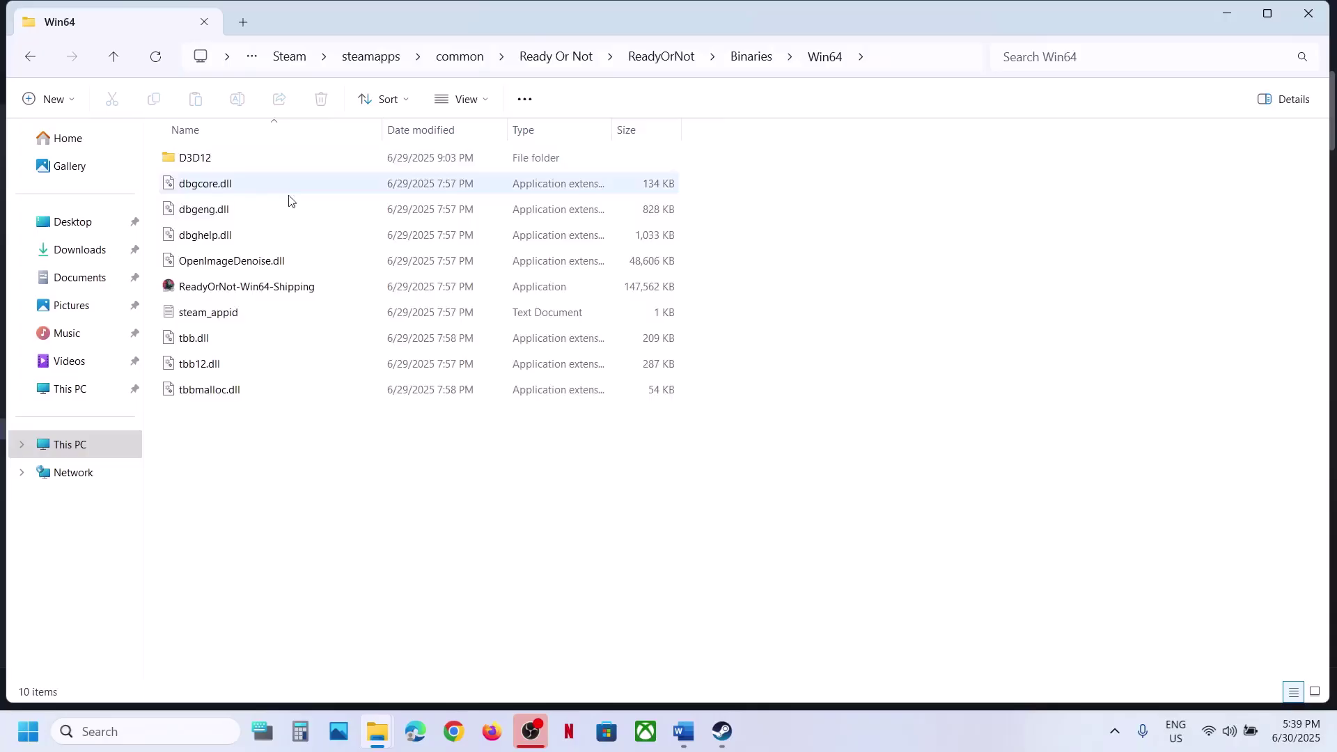
left_click(271, 295)
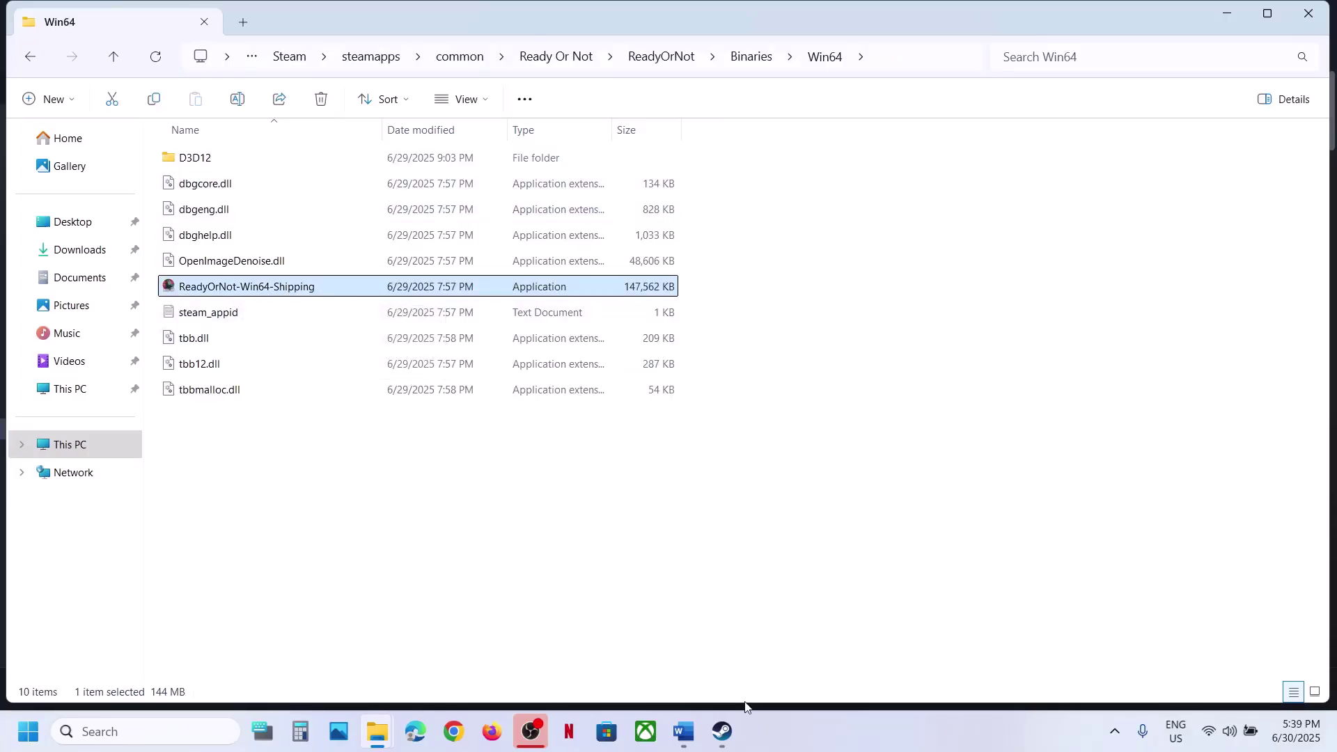
Step: Read the rest of Step 7 in the Word document about administrator, compatibility and fullscreen settings, and return to the Win64 folder
left_click(680, 738)
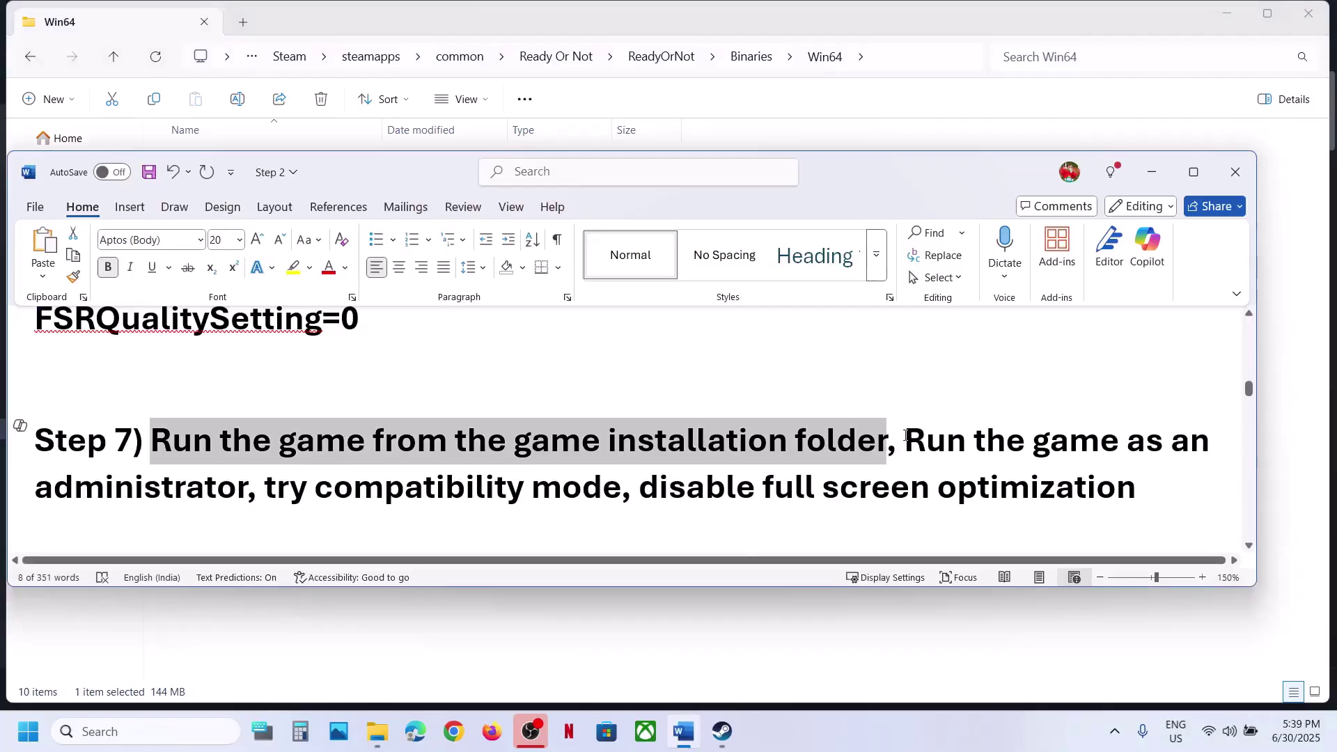
left_click_drag(905, 439, 658, 596)
left_click(636, 611)
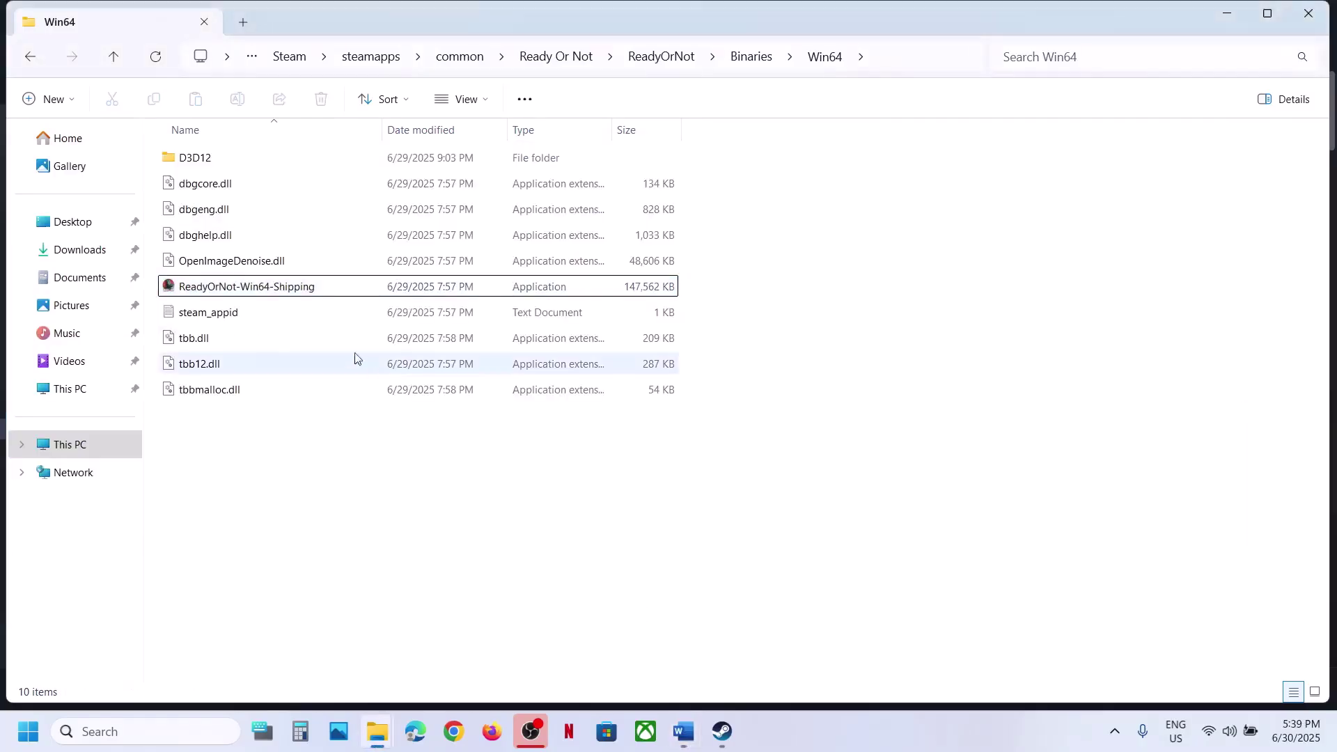
Step: Set ReadyOrNot-Win64-Shipping to run as an administrator in its compatibility properties and apply the change
right_click(265, 291)
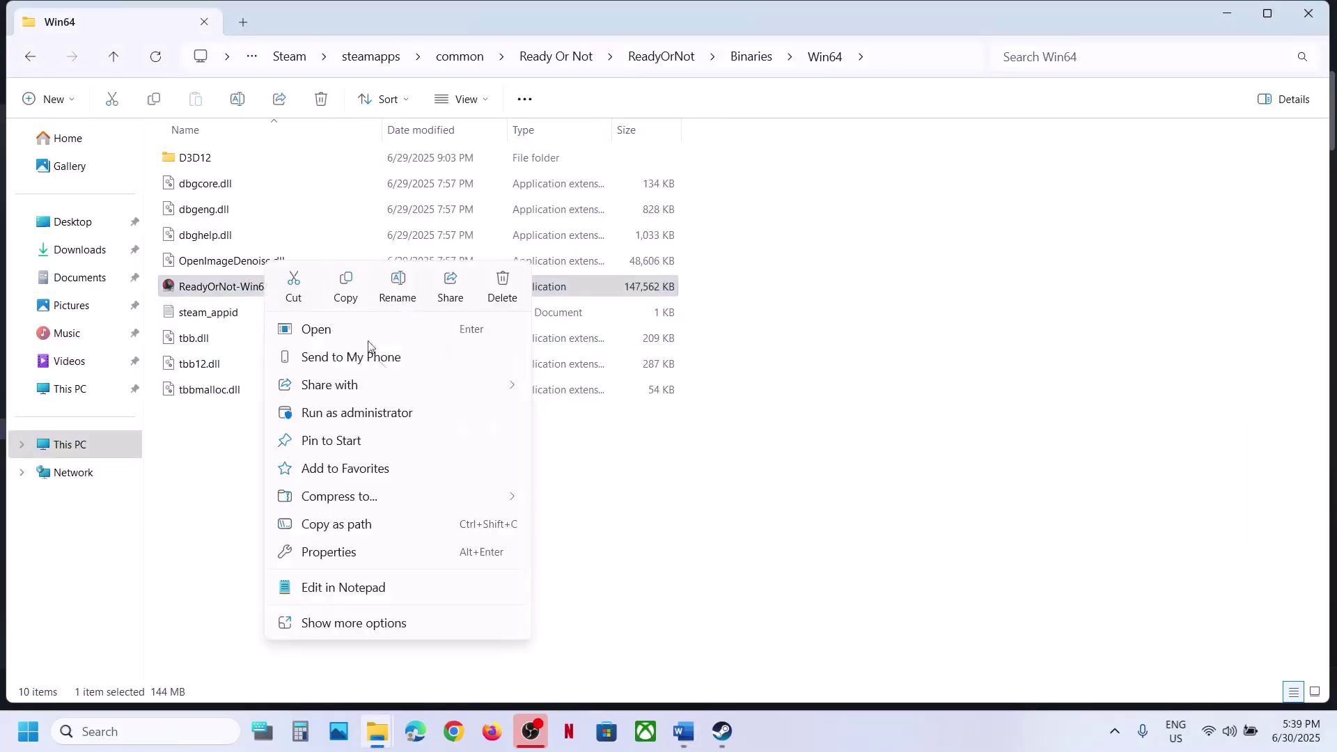
left_click(344, 555)
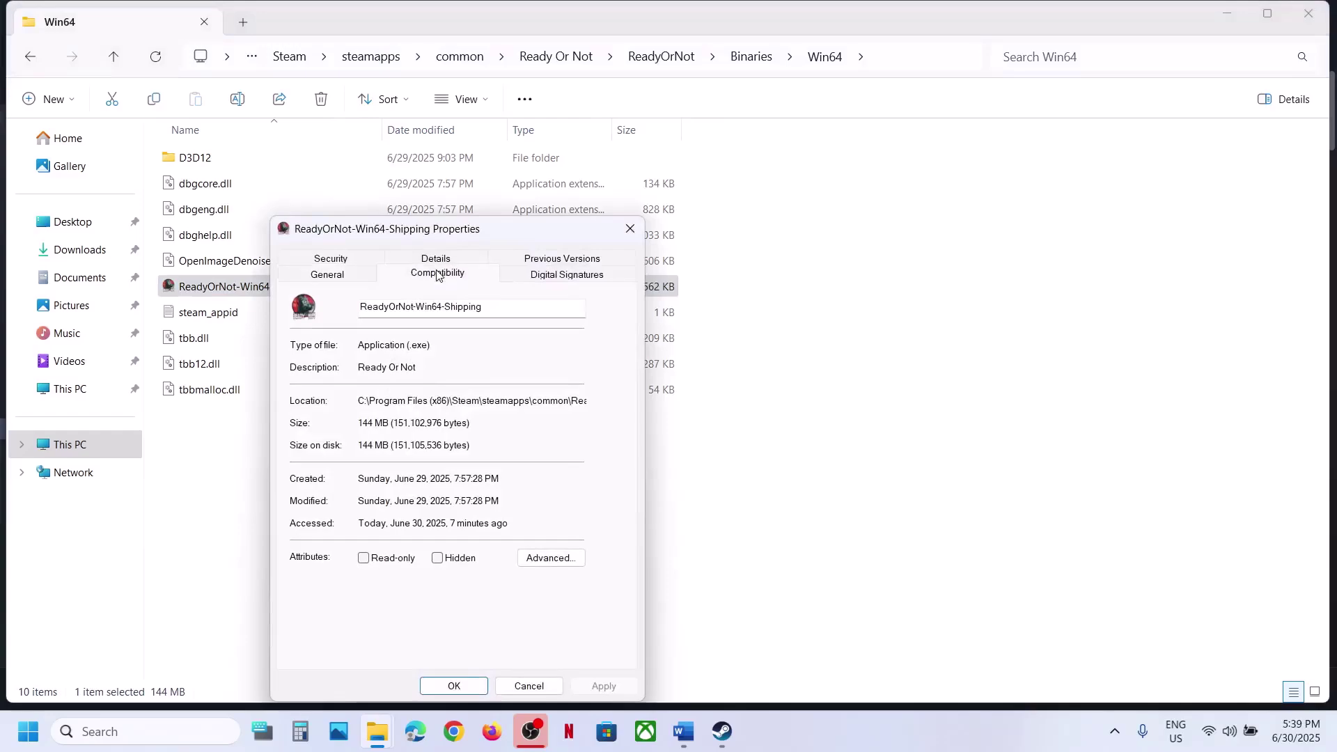
left_click(437, 273)
left_click(303, 547)
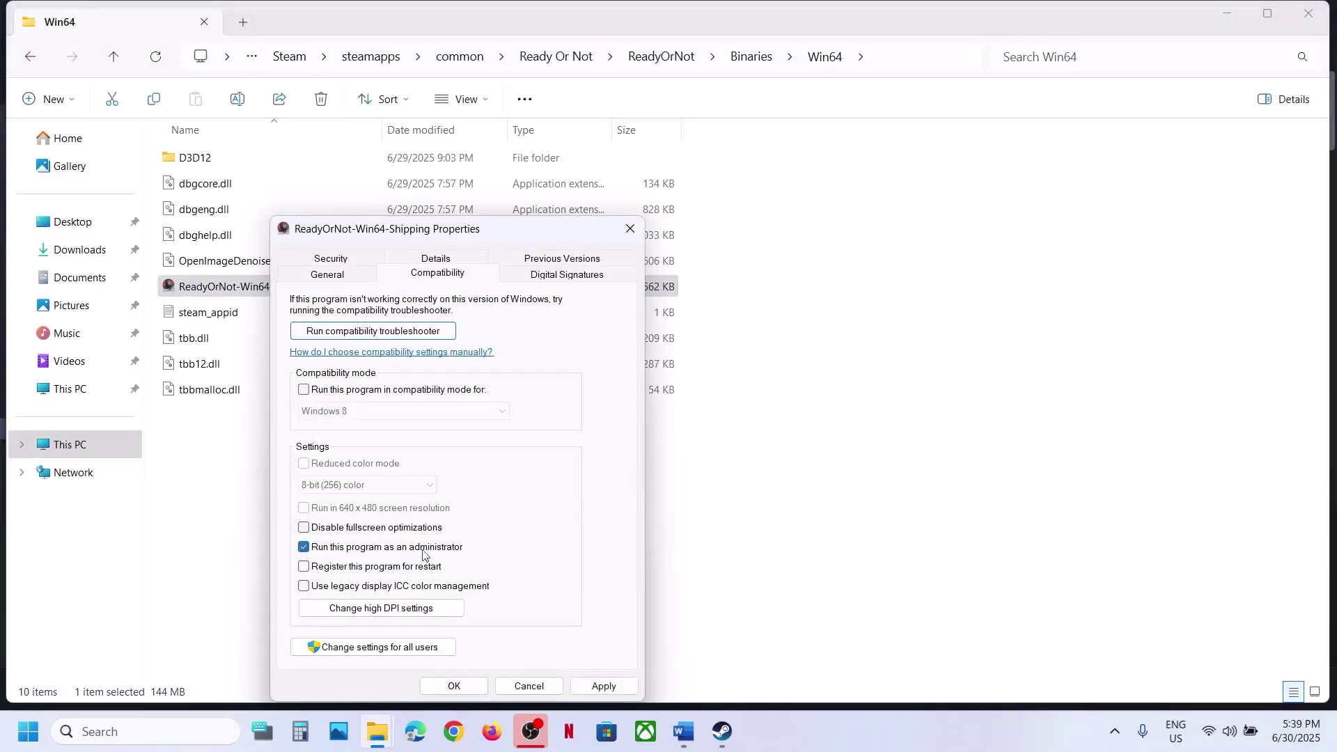
left_click(603, 686)
left_click(472, 695)
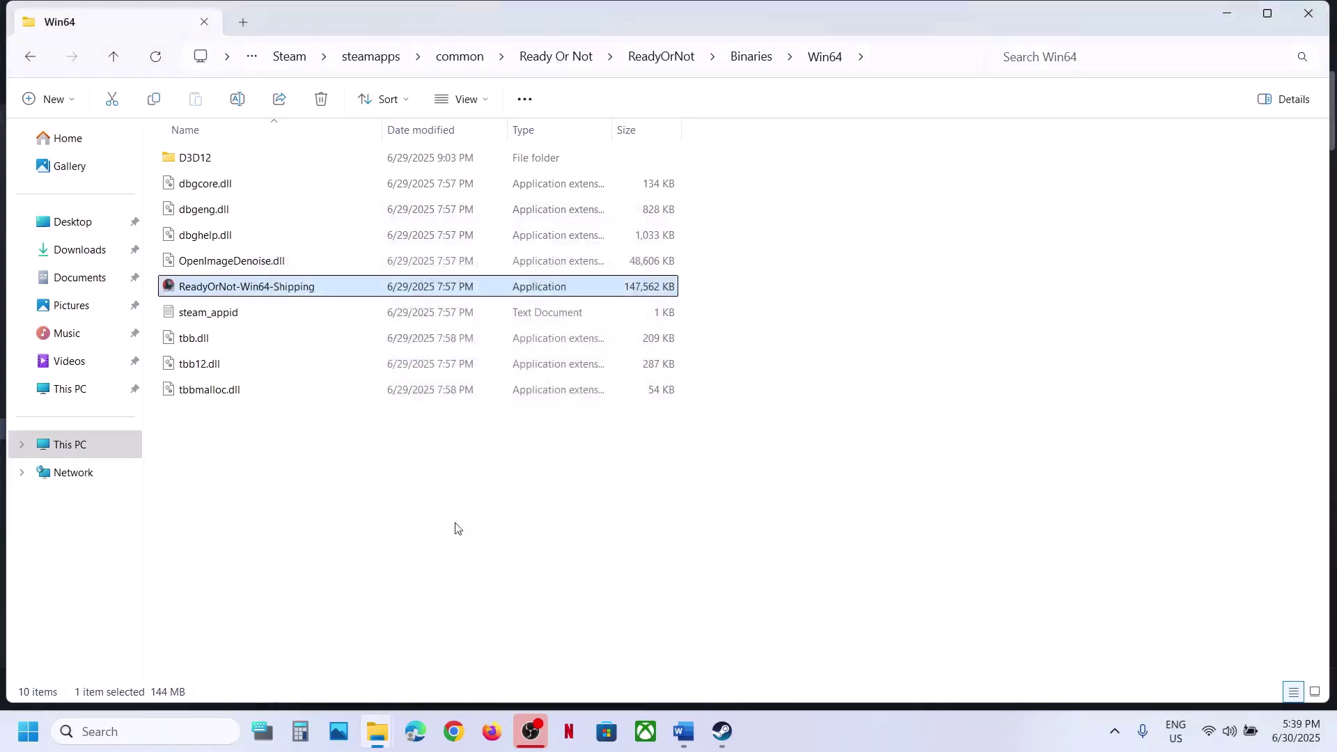
Step: Reopen the compatibility properties of ReadyOrNot-Win64-Shipping and apply compatibility mode for Windows 8
right_click(270, 293)
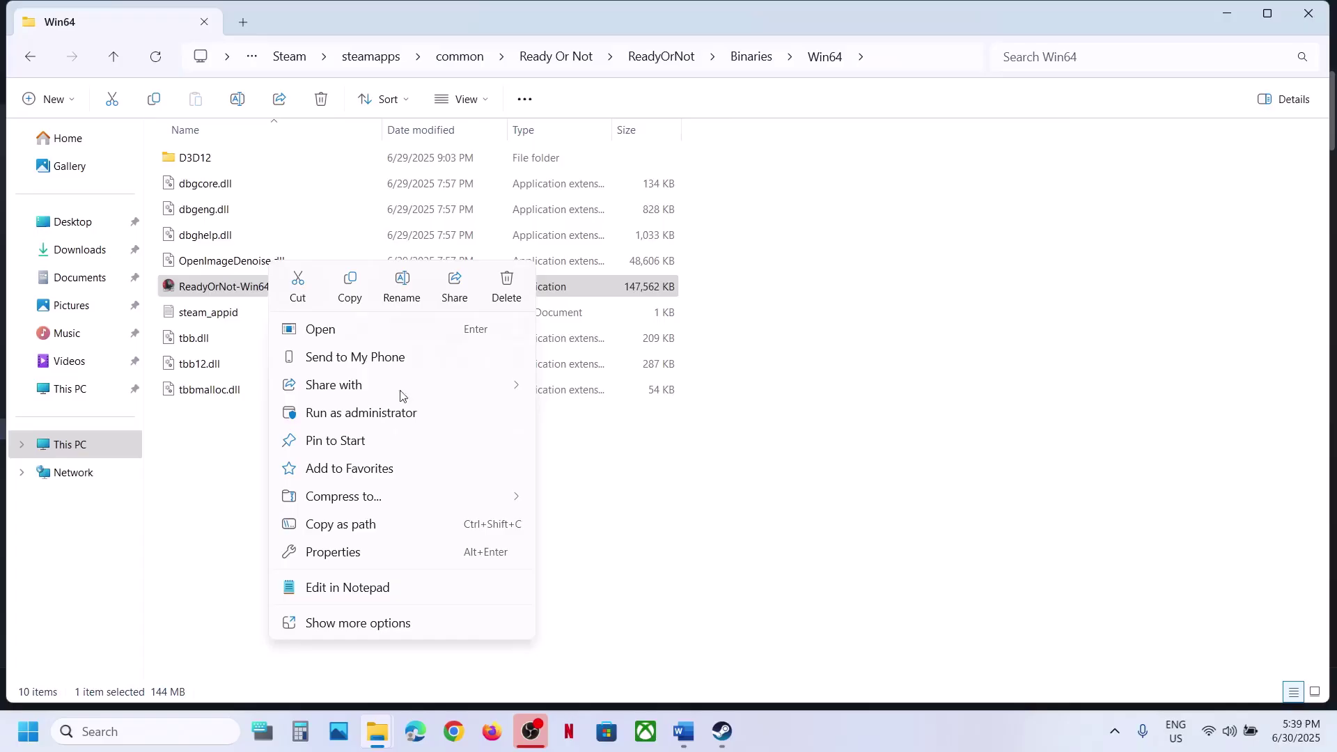
left_click(351, 549)
left_click(412, 277)
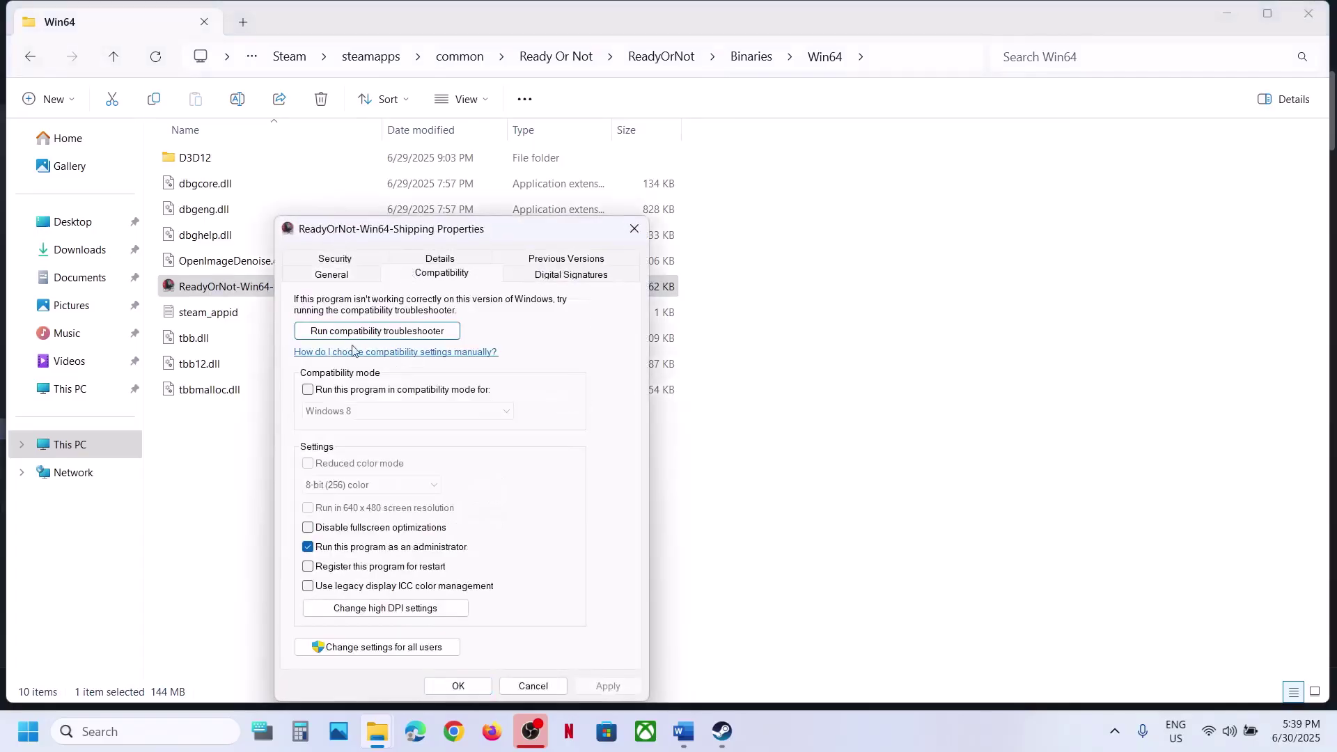
left_click(325, 388)
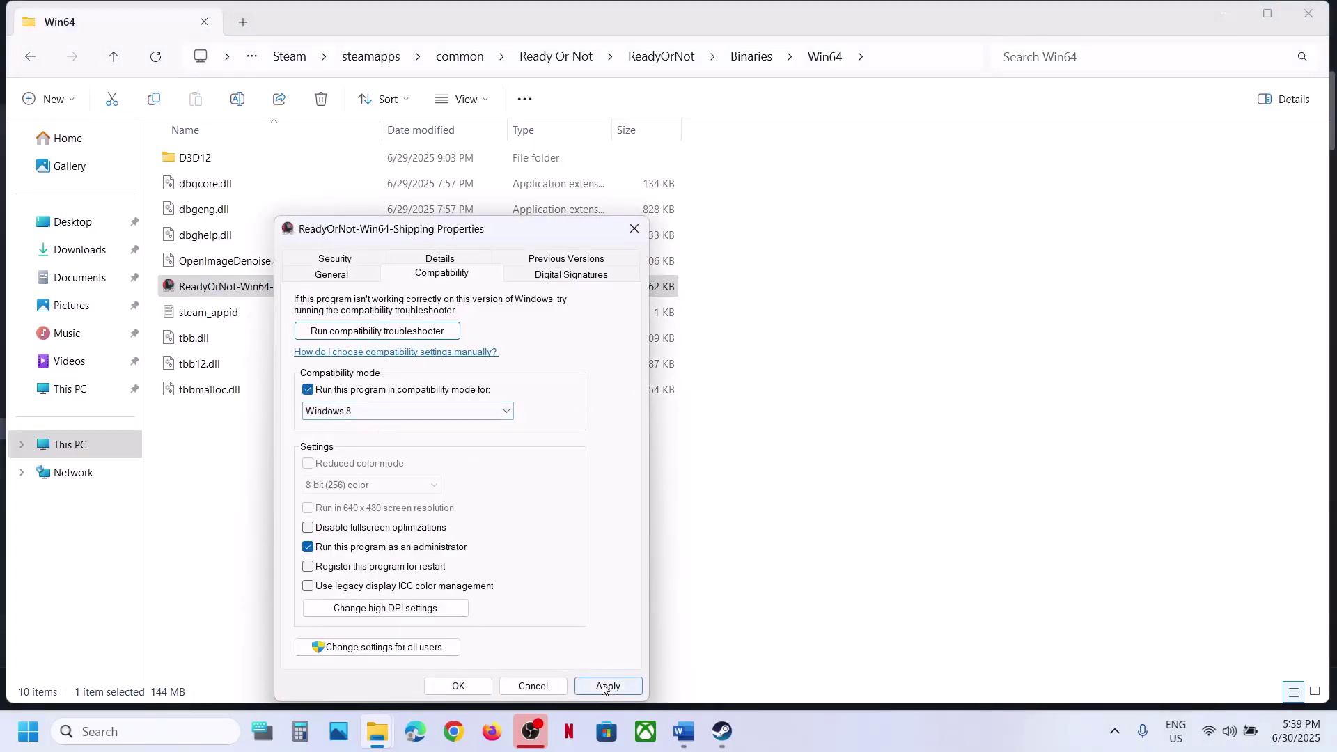
left_click(608, 686)
Step: Change the compatibility mode to Windows 7, disable fullscreen optimizations, and apply both changes
left_click(375, 412)
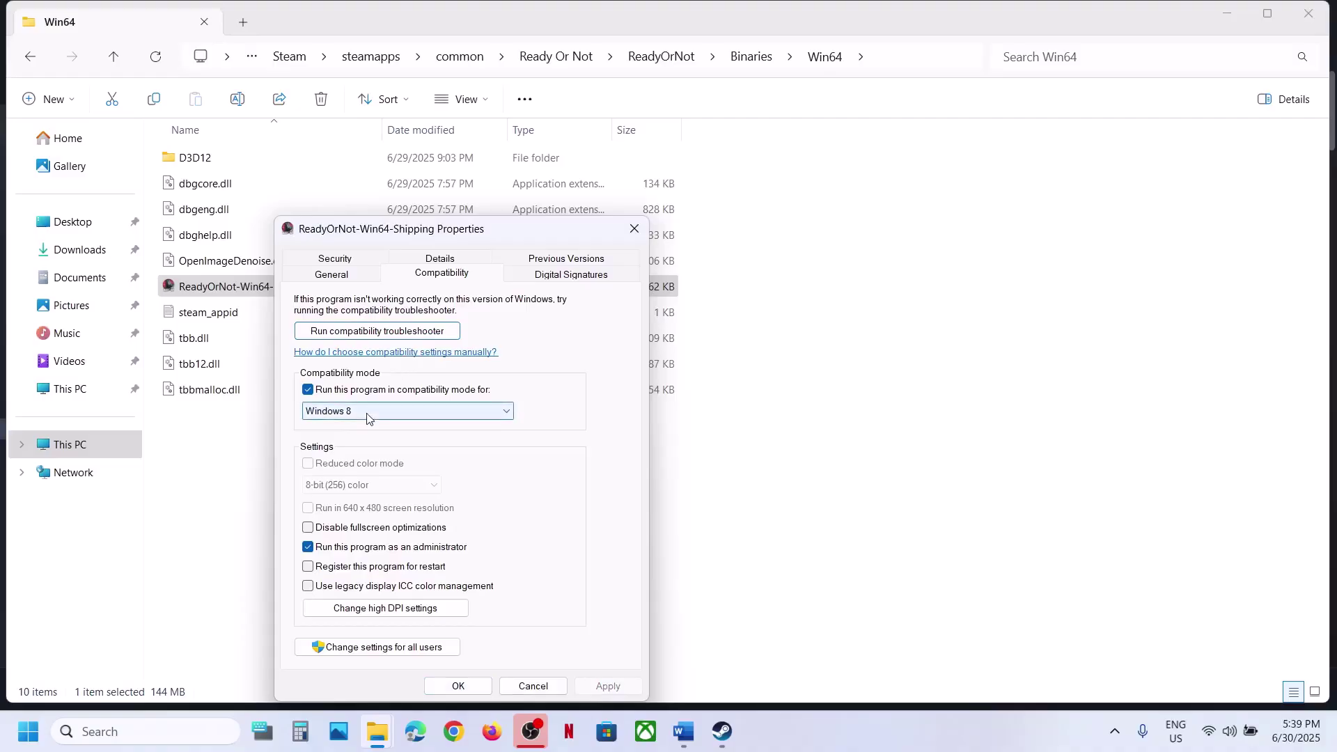
left_click(355, 461)
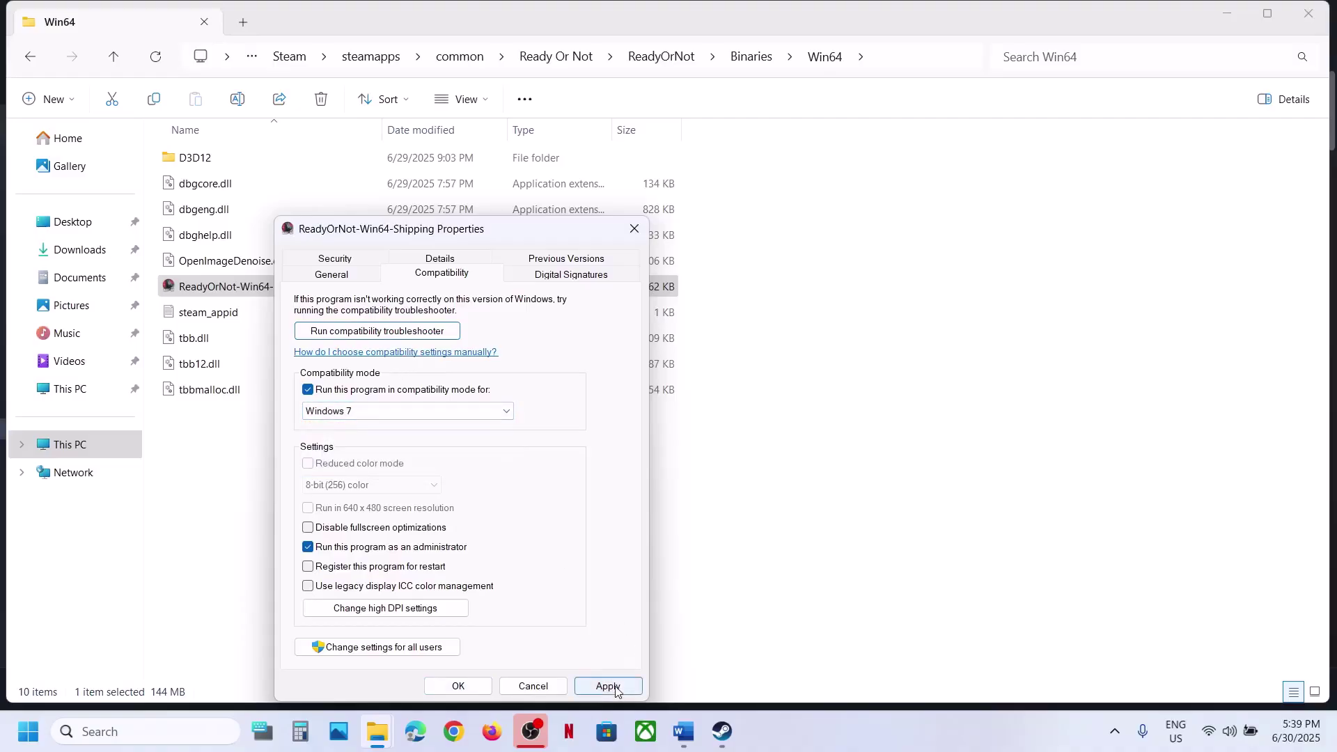
left_click(606, 686)
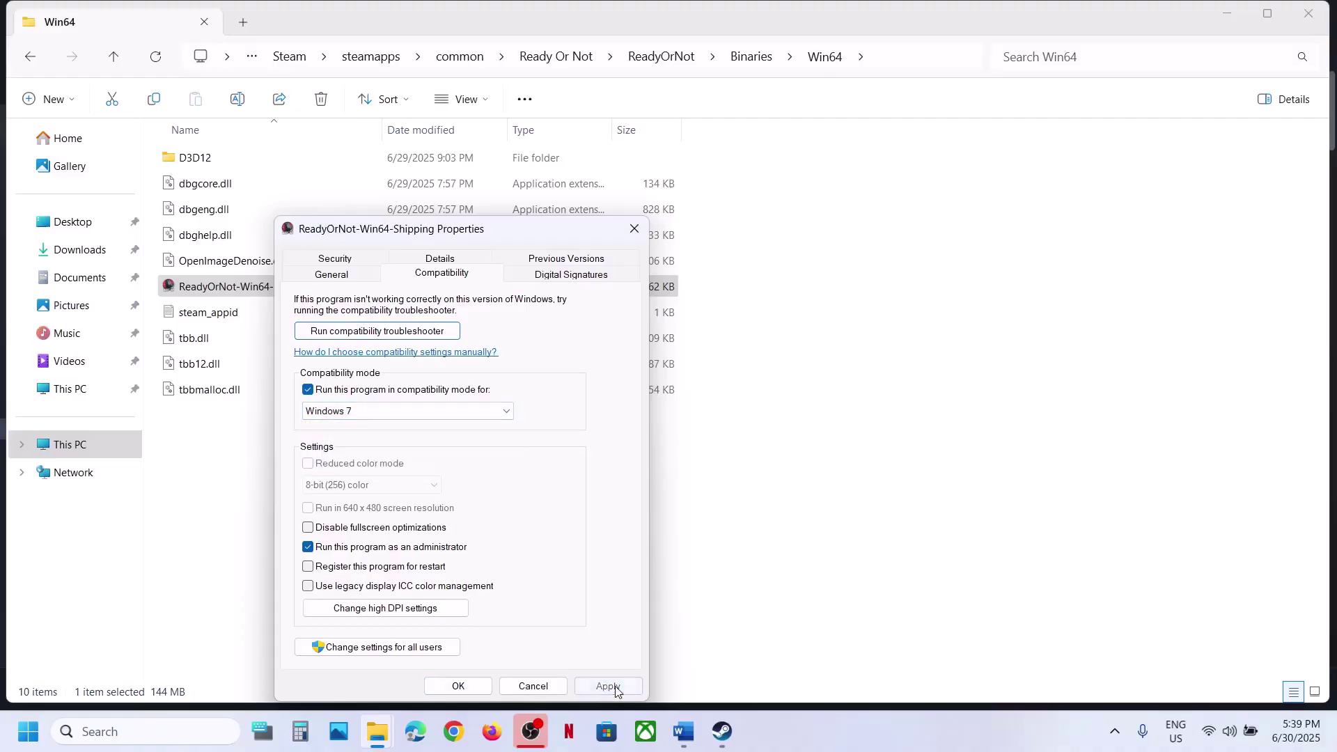
left_click(341, 533)
left_click(605, 685)
left_click(457, 686)
Step: Turn off compatibility mode, disabled fullscreen optimizations and run as administrator for ReadyOrNot-Win64-Shipping, and apply the changes
right_click(252, 294)
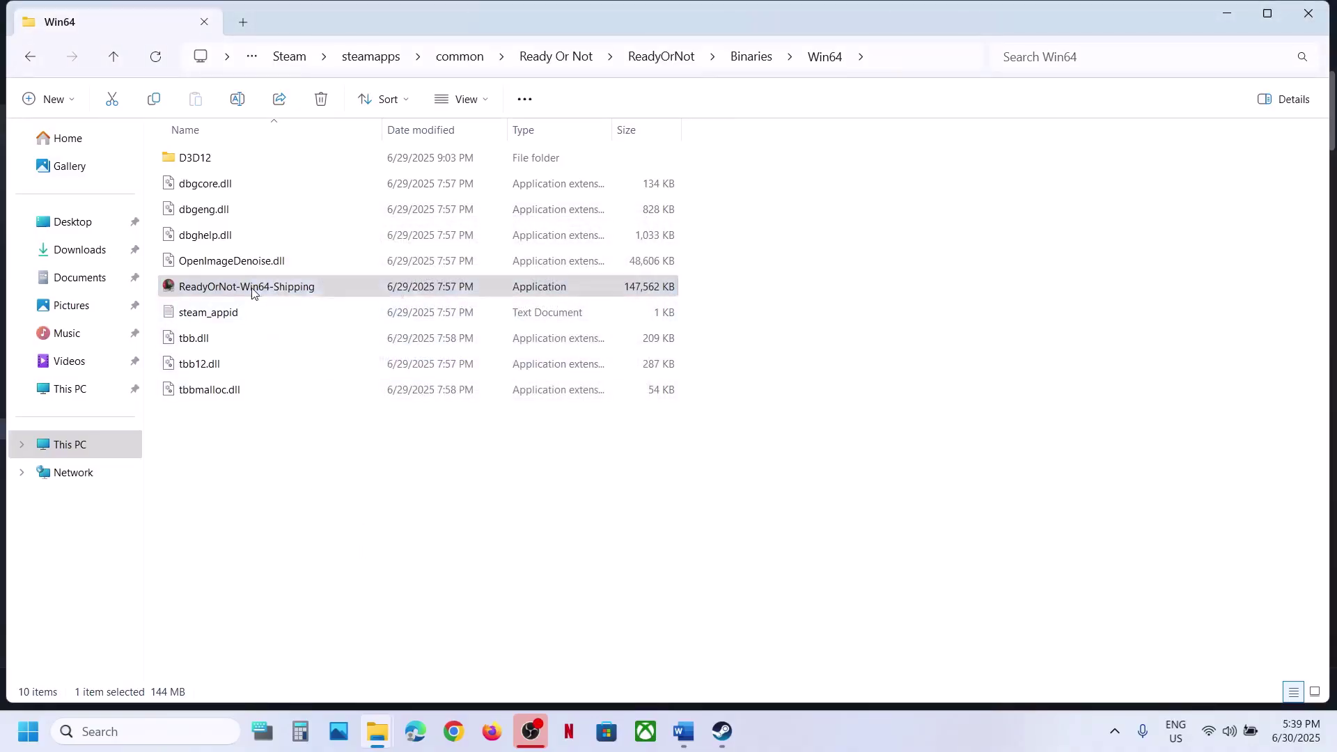
left_click(347, 552)
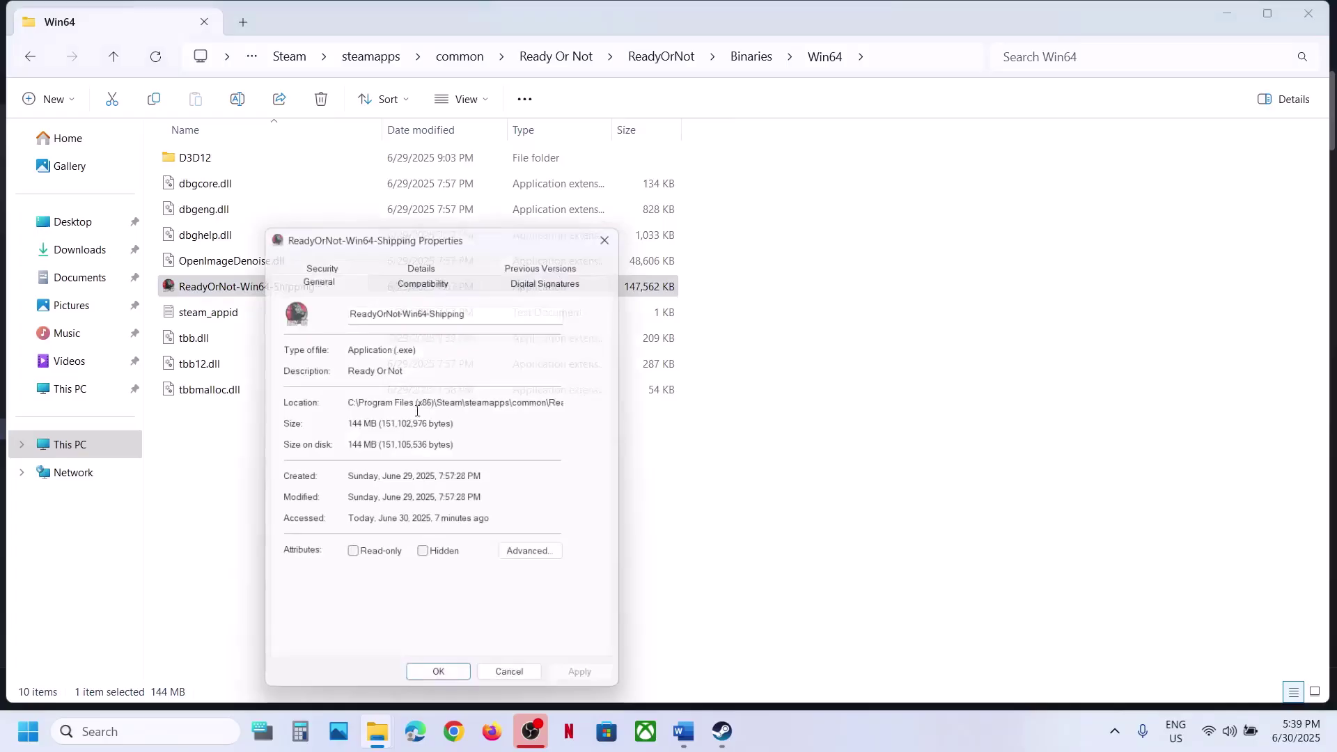
left_click(422, 278)
left_click(292, 390)
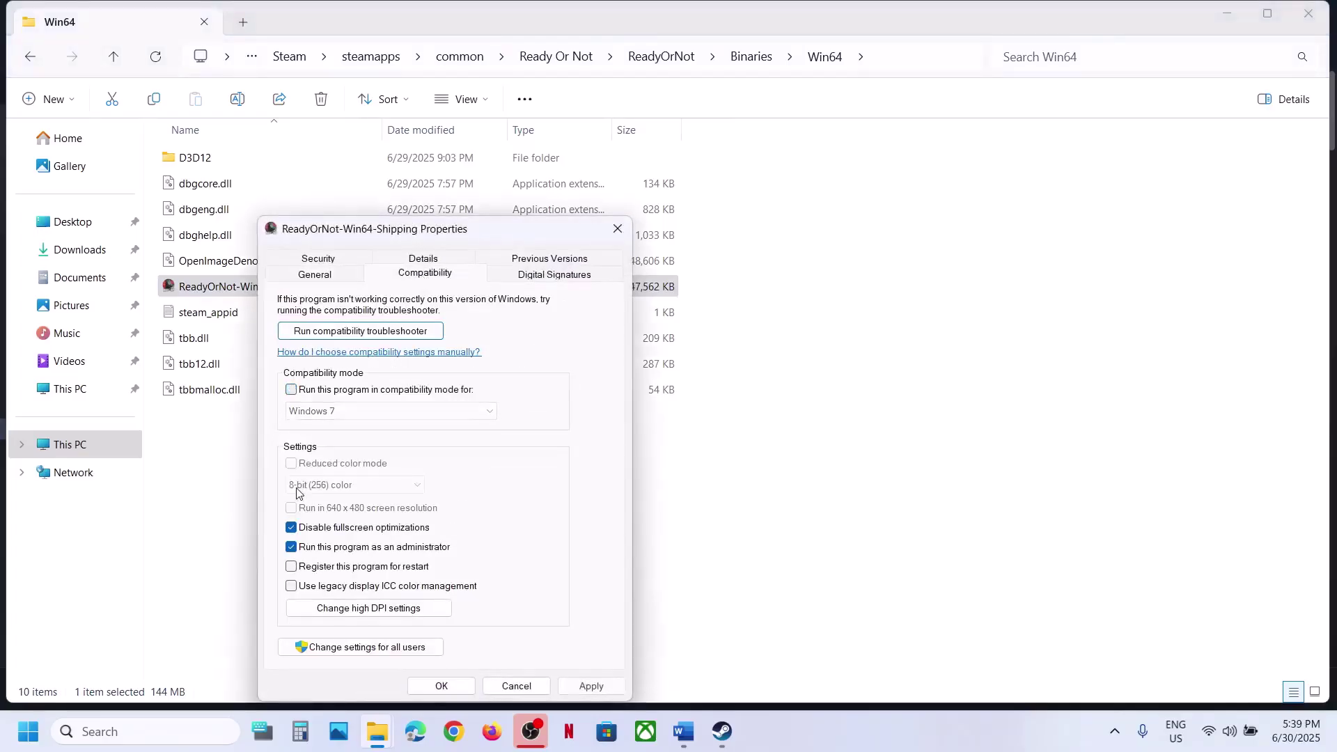
left_click(291, 529)
left_click(291, 547)
left_click(592, 686)
left_click(443, 686)
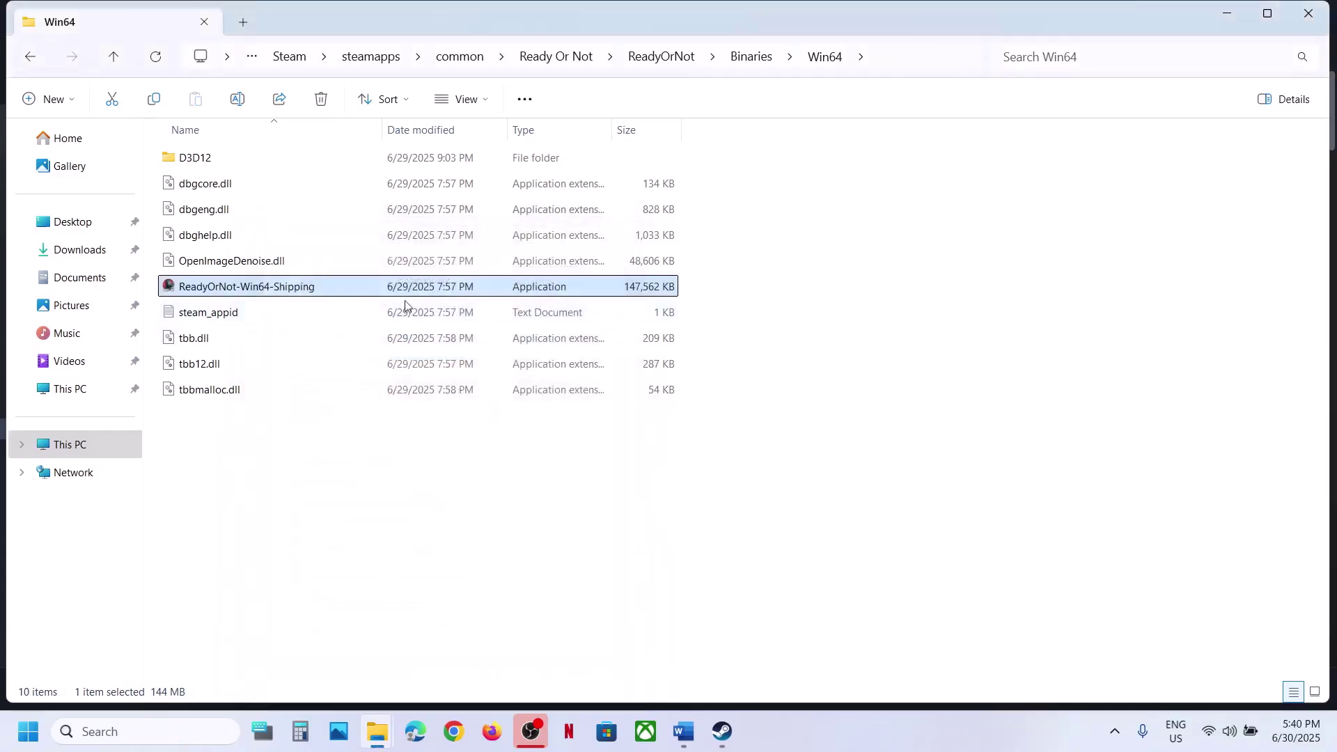
Step: Switch to the Word document and read Step 8 about allowing the game exe through antivirus, controlled folder access and firewall
left_click(722, 731)
left_click(683, 731)
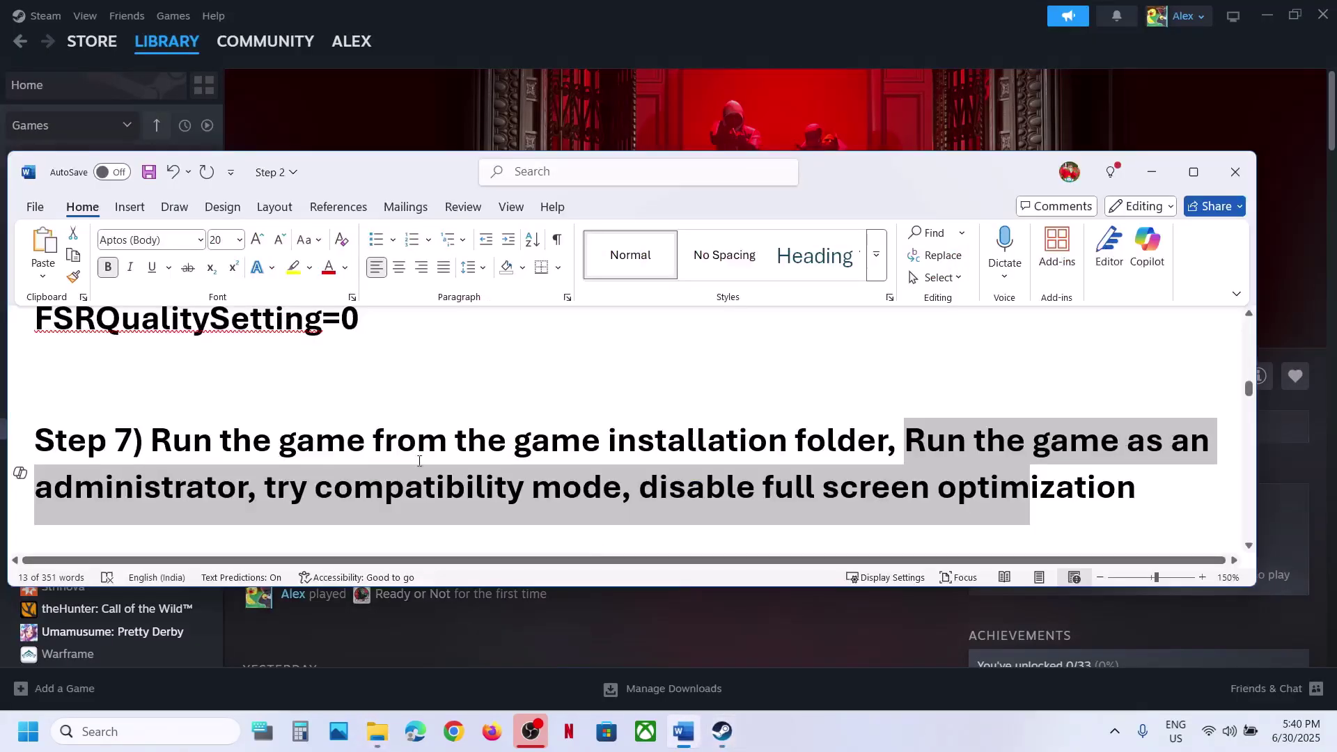
scroll(599, 445, "down", 3)
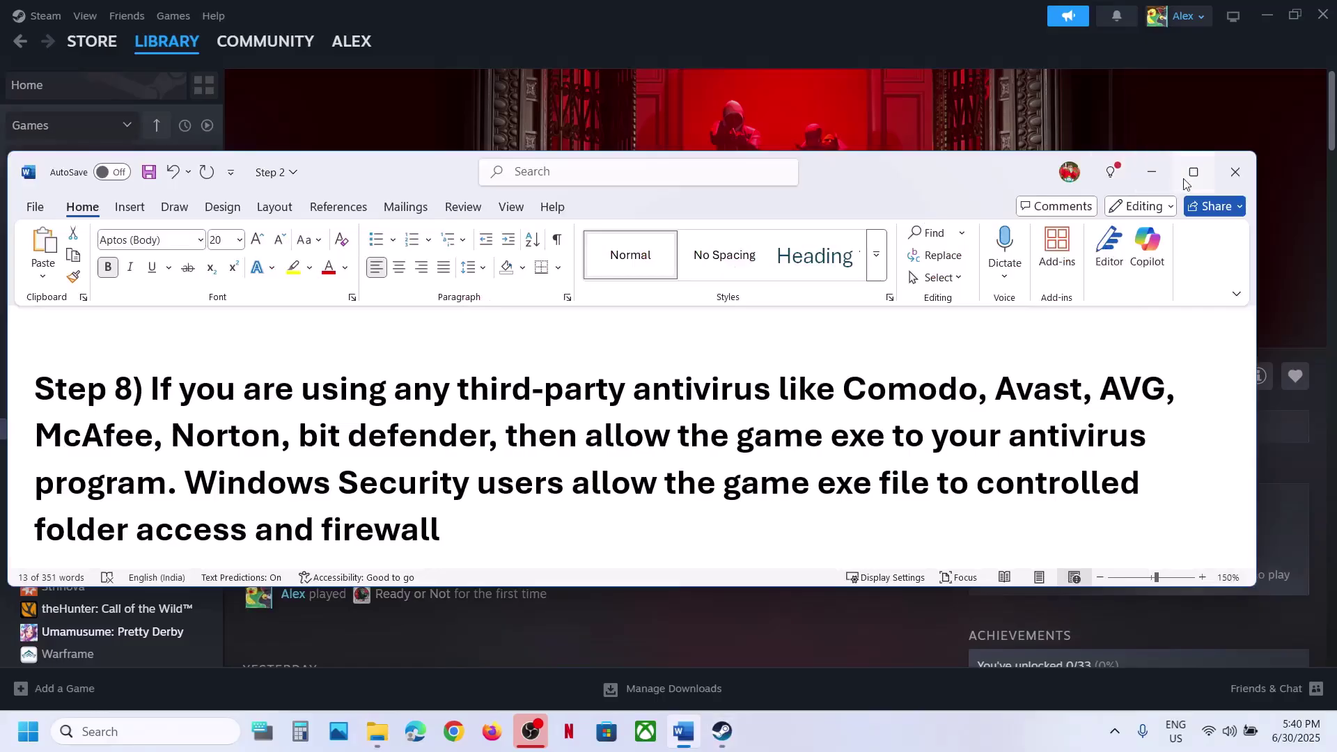
left_click(1191, 171)
scroll(717, 427, "up", 2)
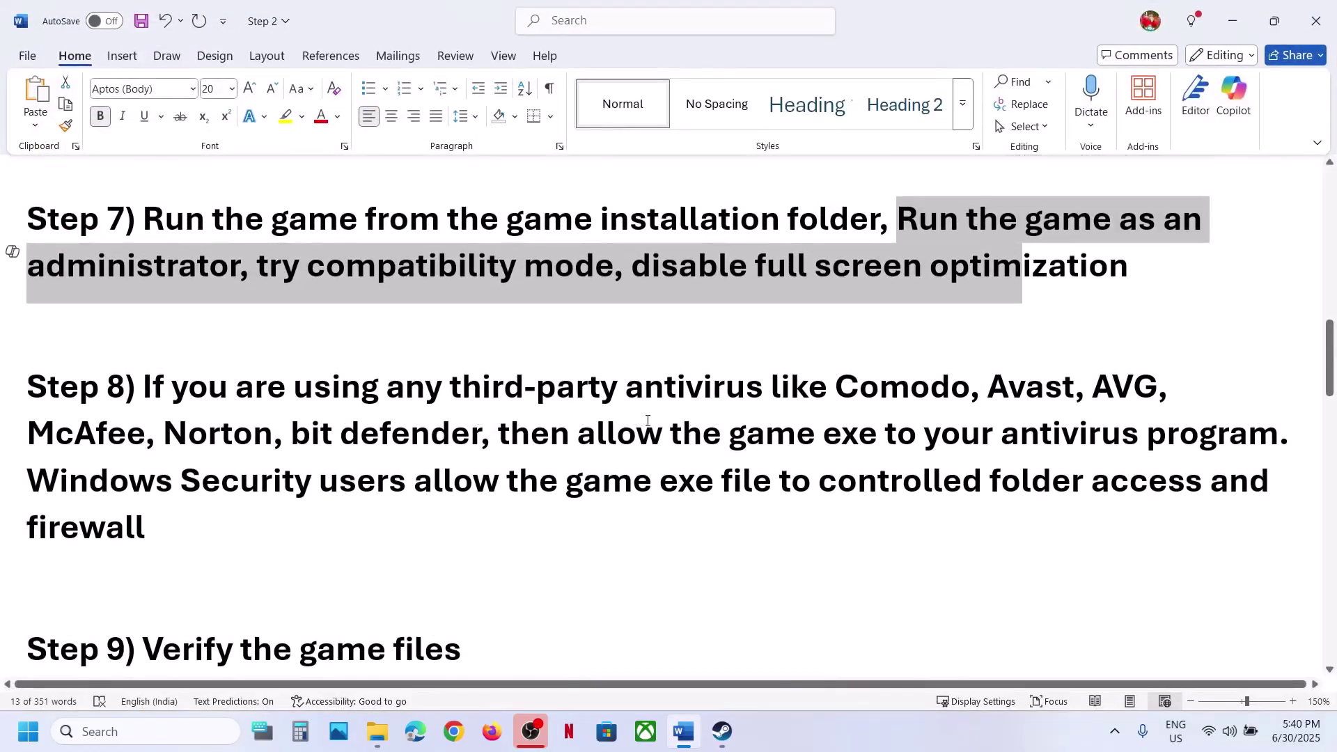
left_click_drag(408, 451, 1230, 430)
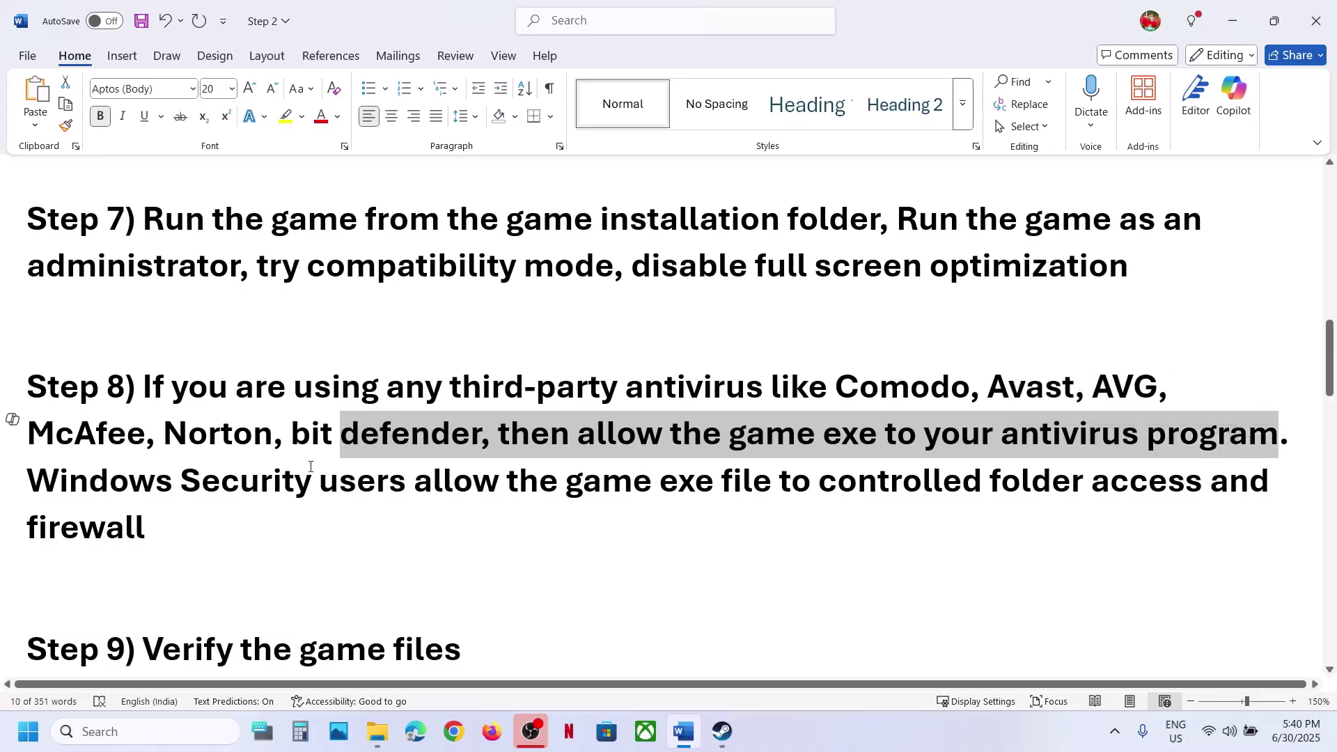
left_click_drag(46, 486, 772, 515)
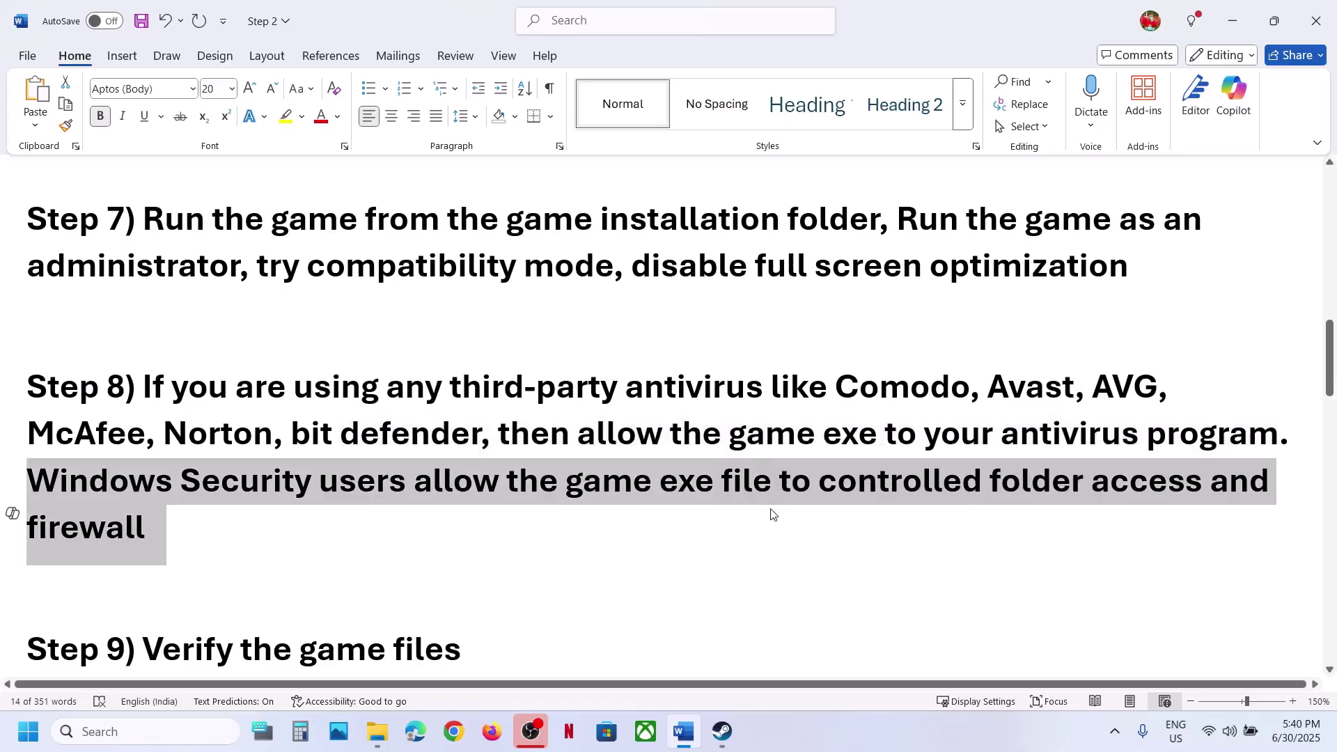
Step: Open Virus & threat protection in Windows Security from the Privacy & security section of Windows Settings
key("super+i")
left_click(87, 542)
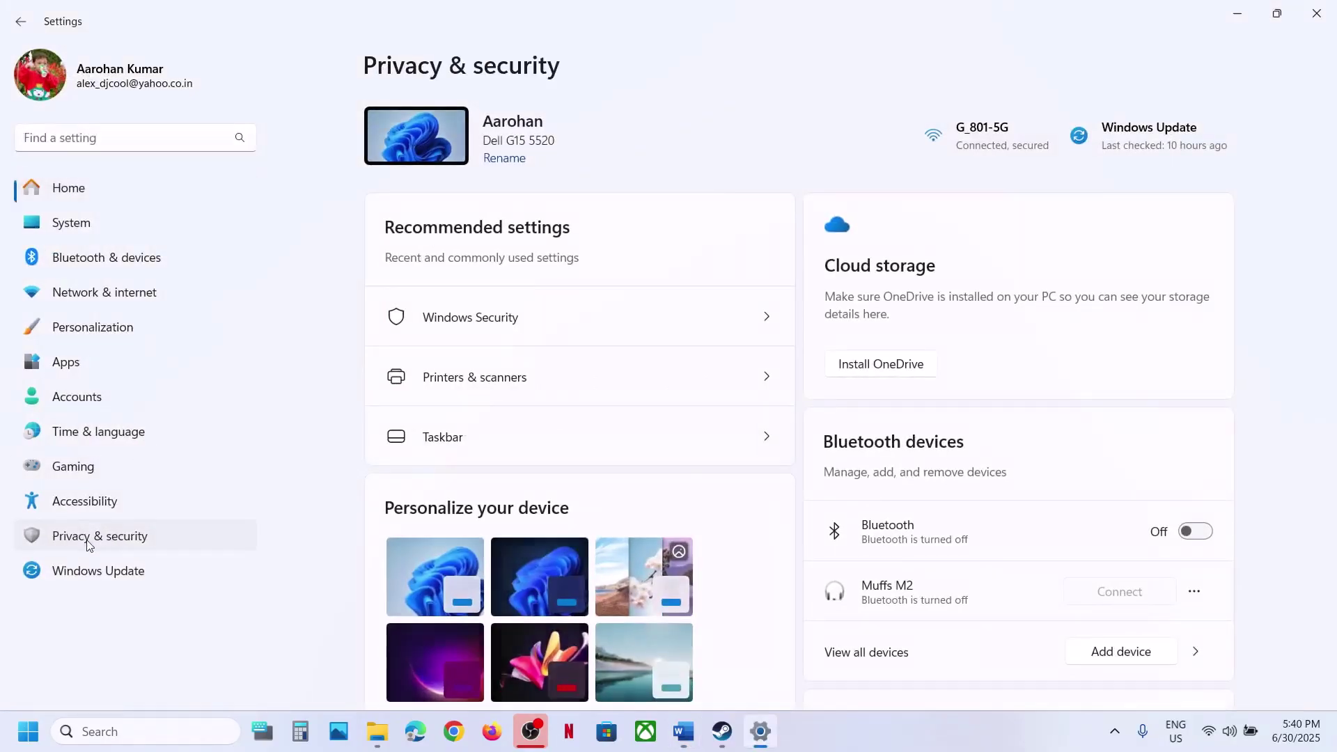
left_click(509, 157)
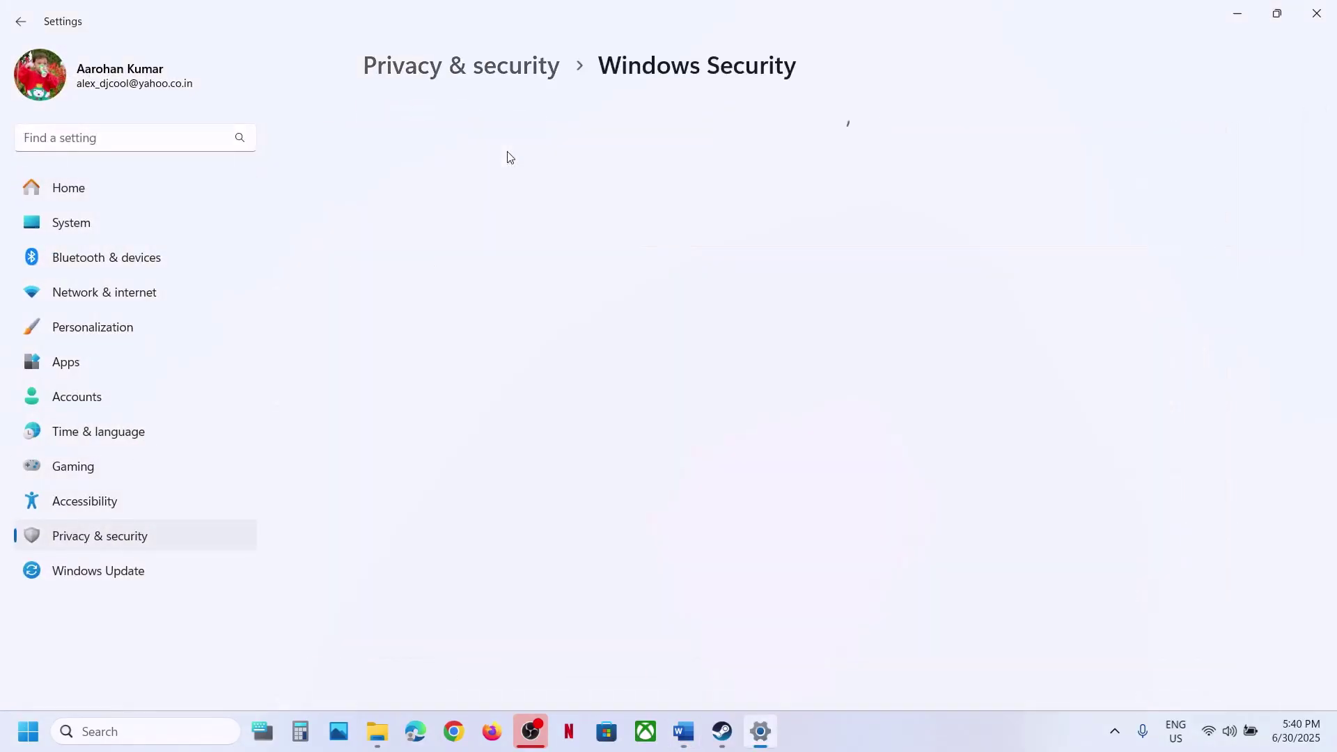
left_click(479, 262)
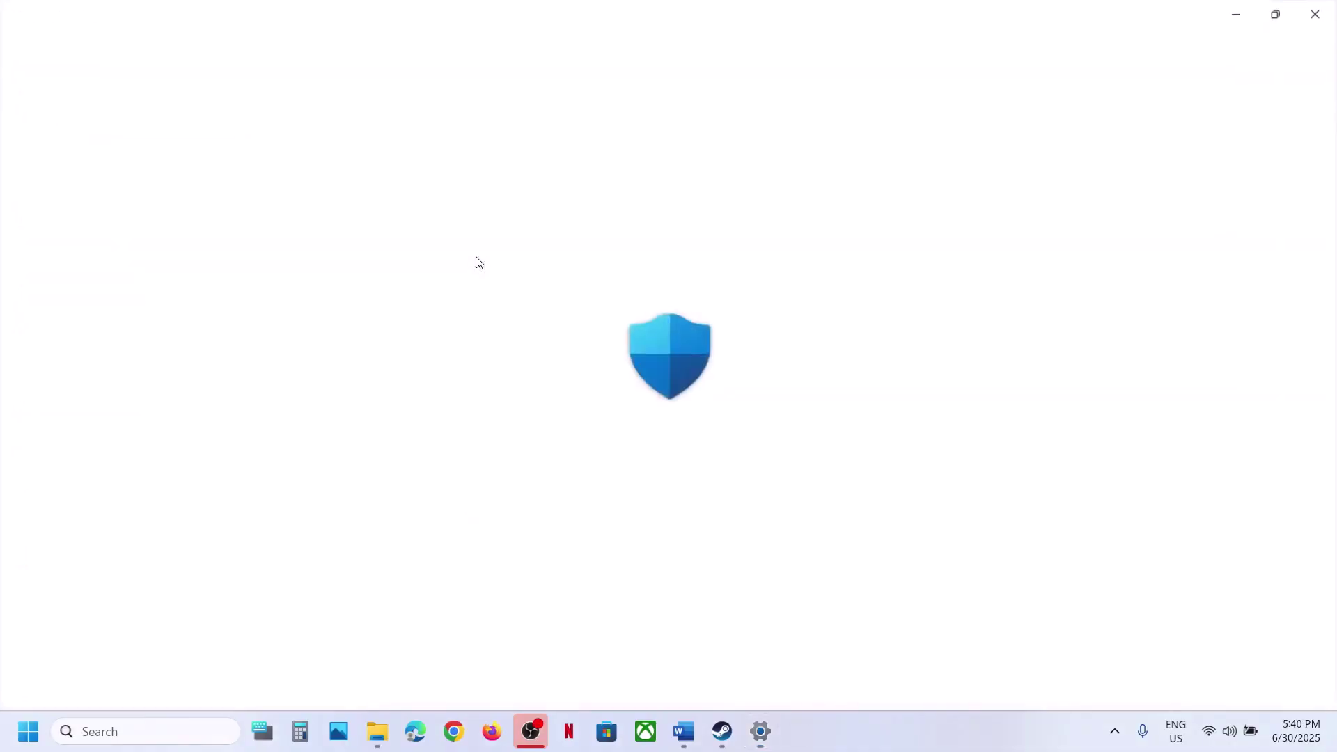
Step: Open the list of apps allowed through Controlled folder access under Ransomware protection, granting the administrator permission
scroll(467, 505, "down", 2)
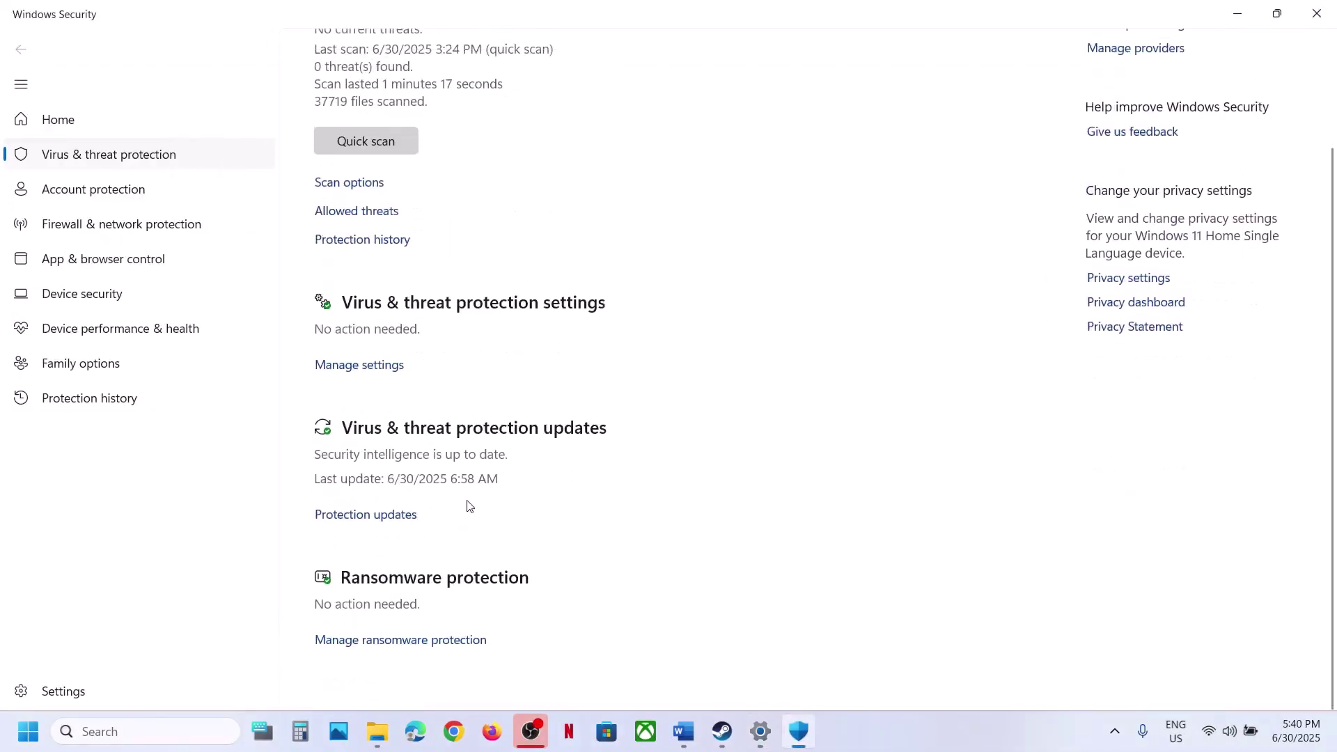
scroll(382, 648, "up", 1)
left_click(385, 653)
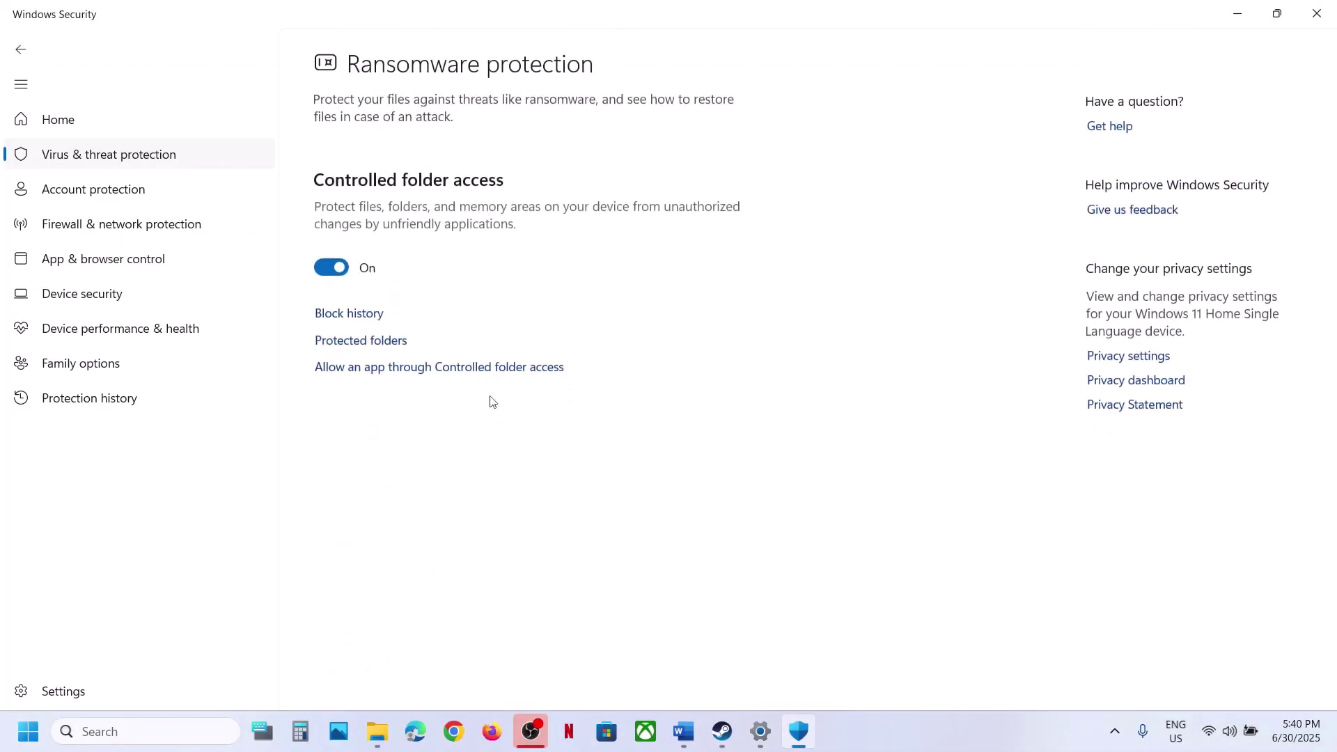
left_click(410, 373)
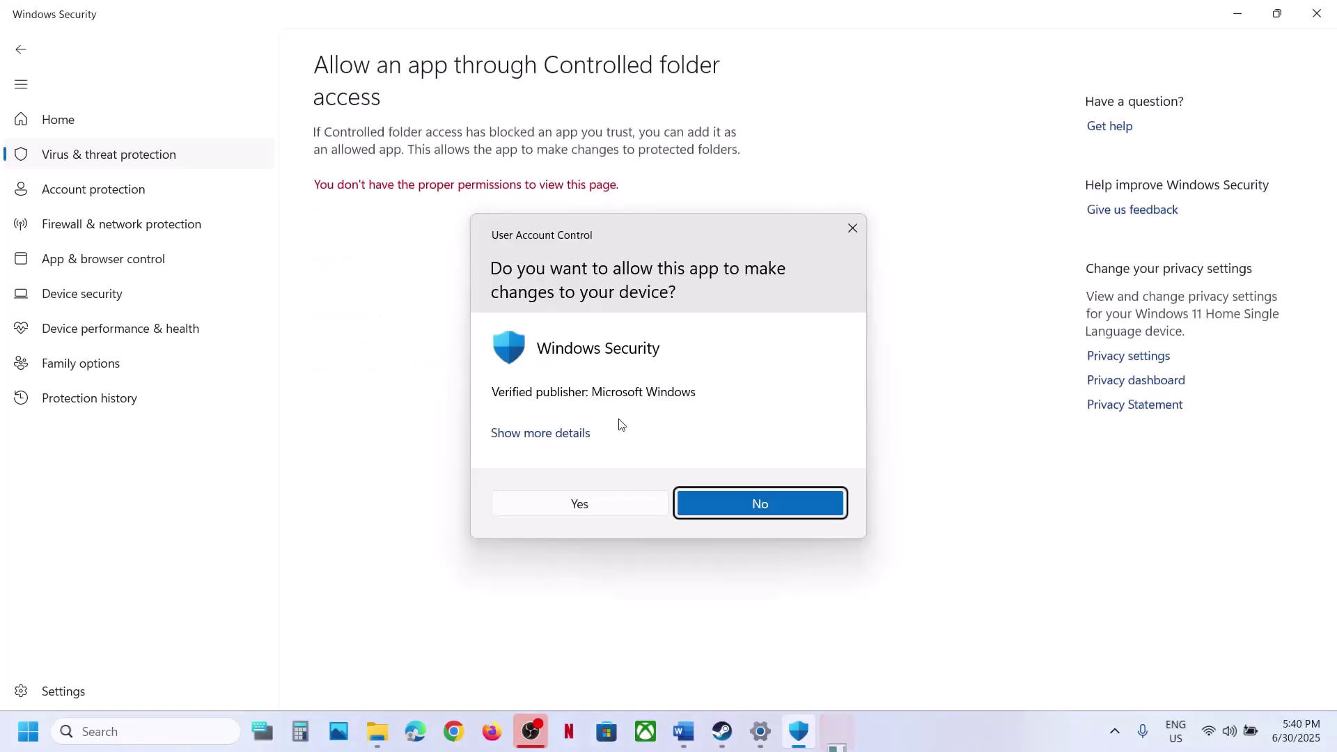
left_click(532, 504)
Step: Add the ReadyOrNot application from the steamapps\common\Ready Or Not folder as an allowed app for Controlled folder access
left_click(410, 211)
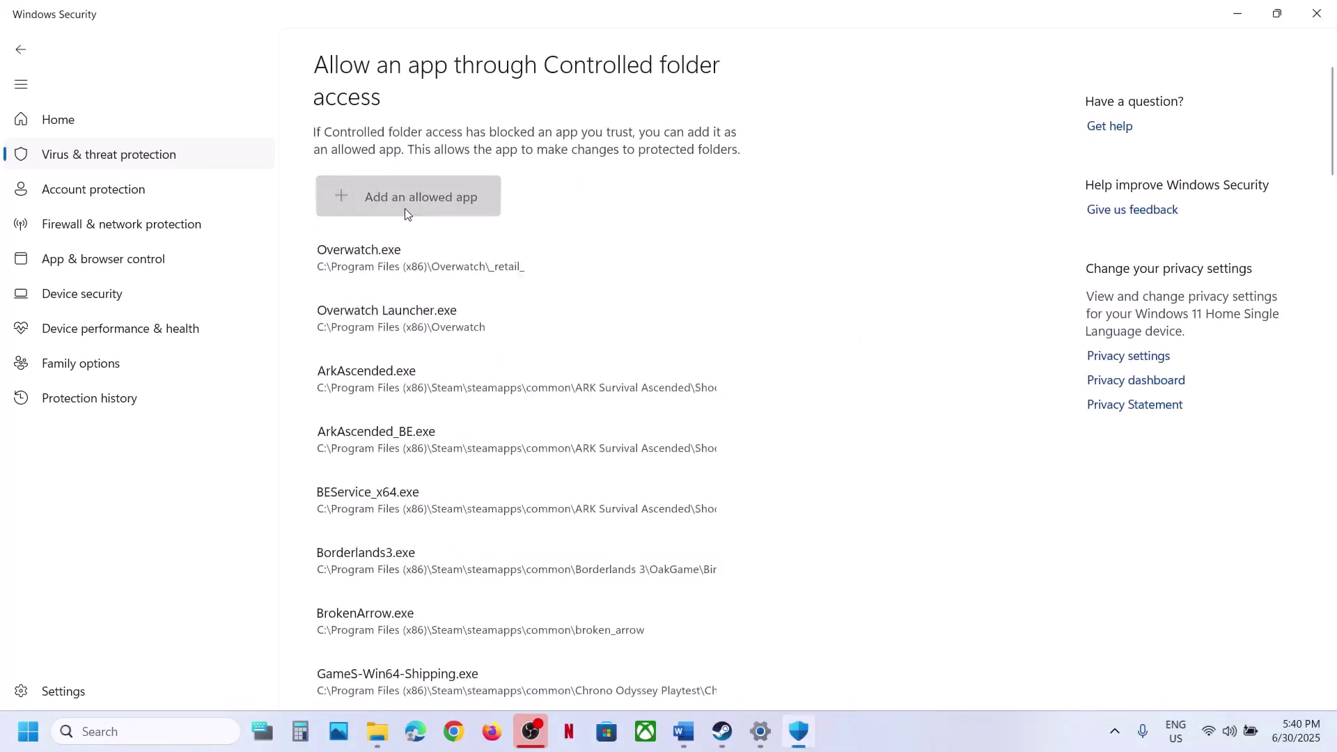
left_click(415, 268)
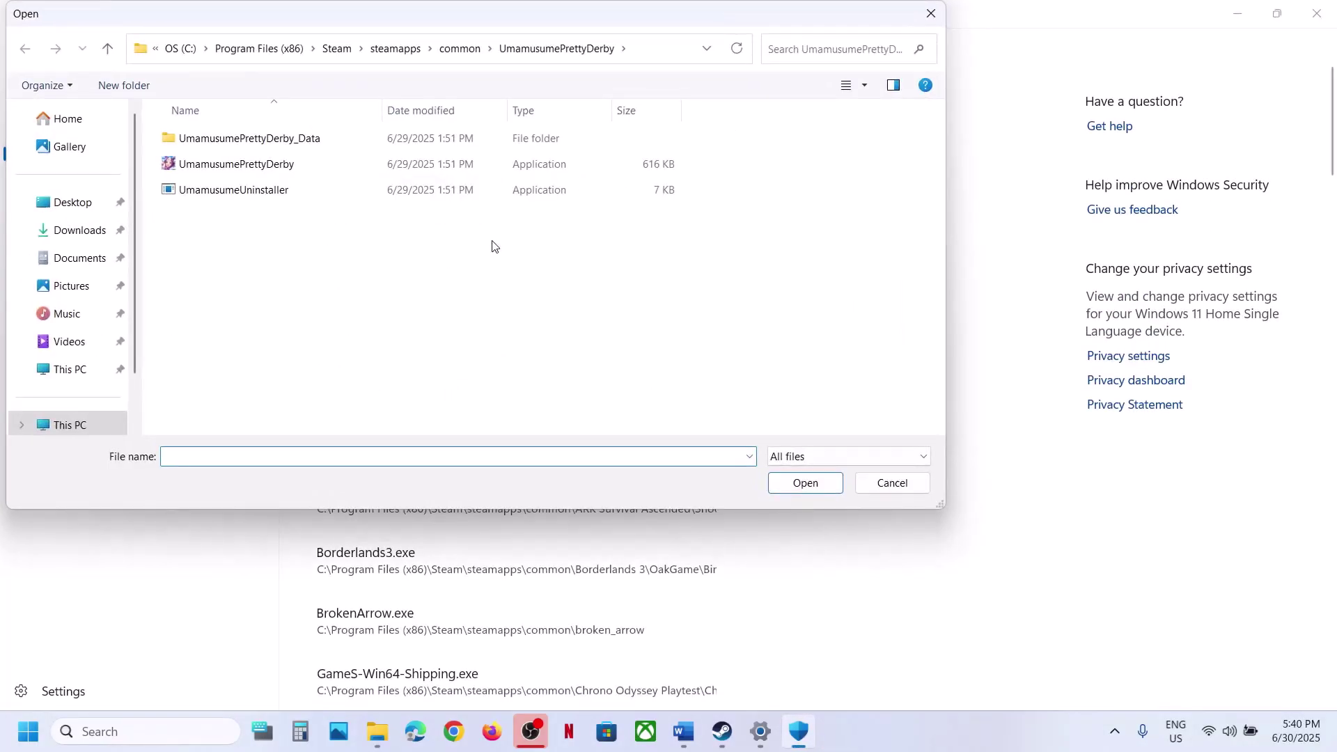
left_click(449, 48)
double_click(238, 274)
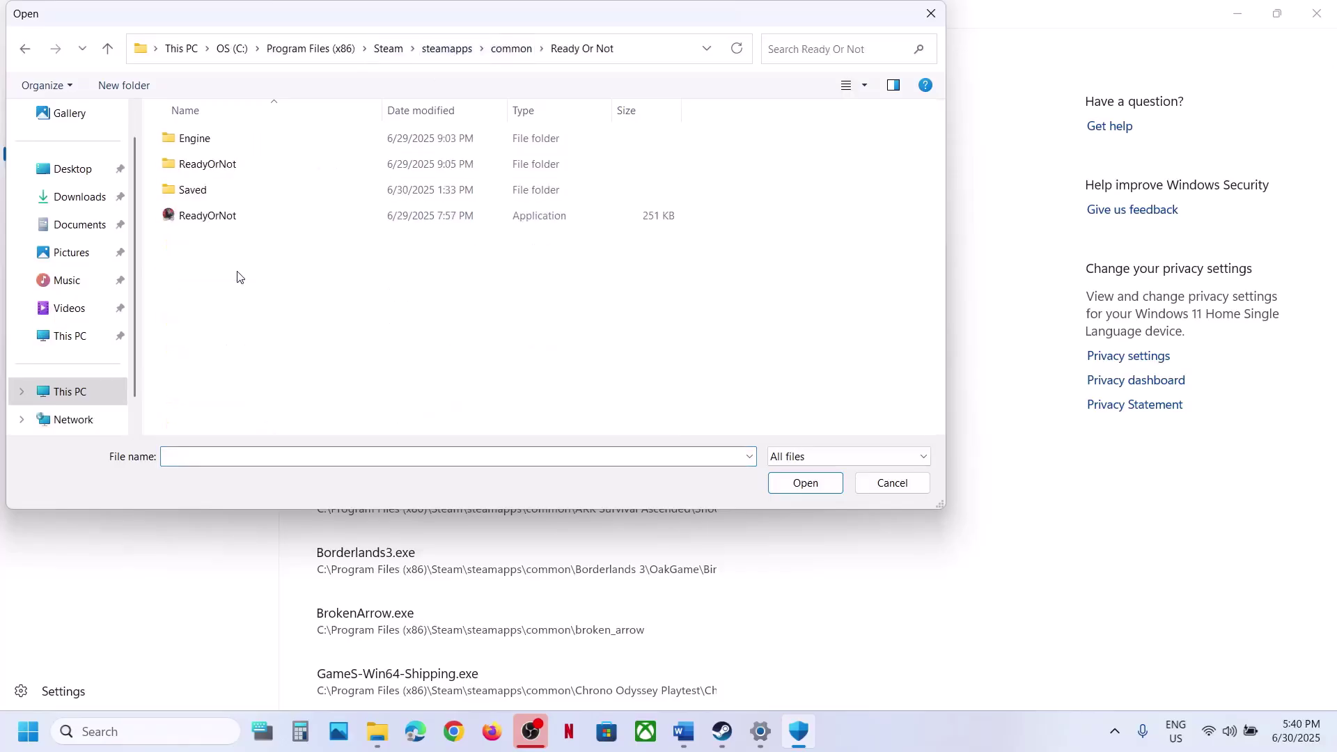
left_click(648, 53)
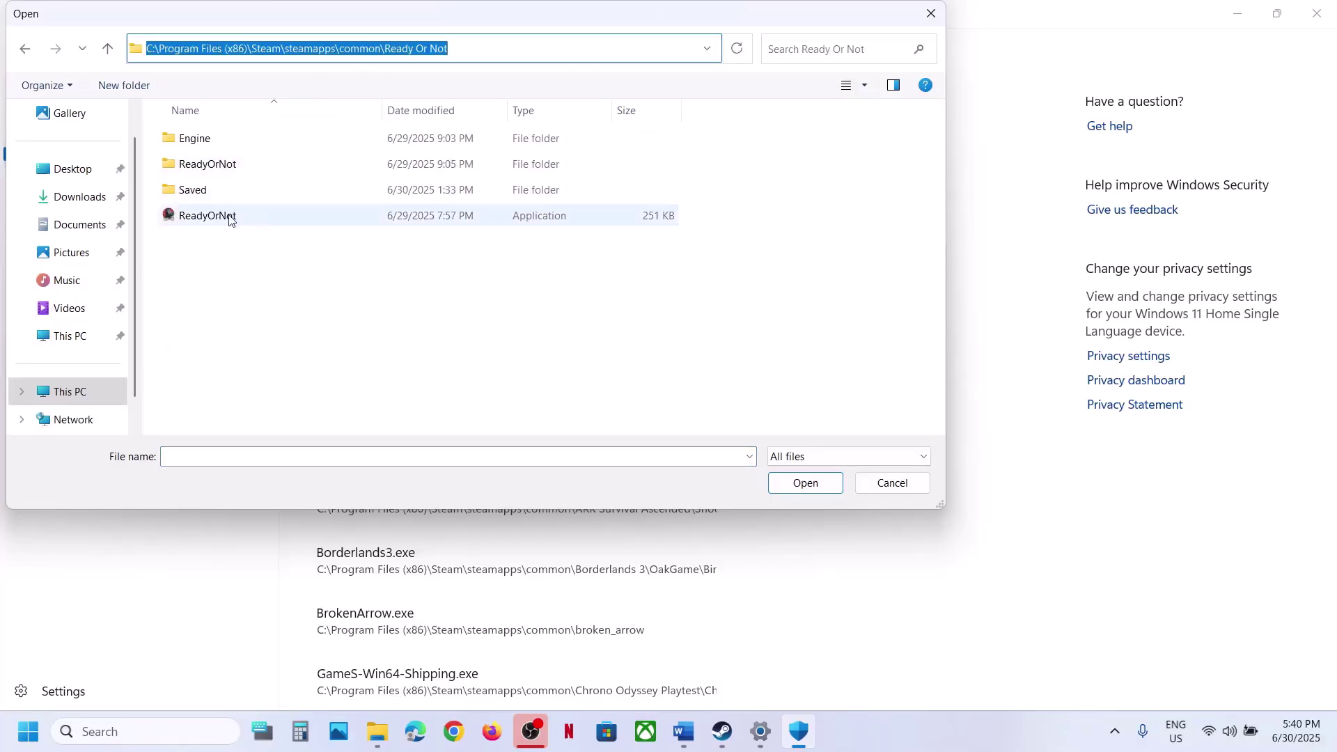
left_click(230, 217)
left_click(769, 483)
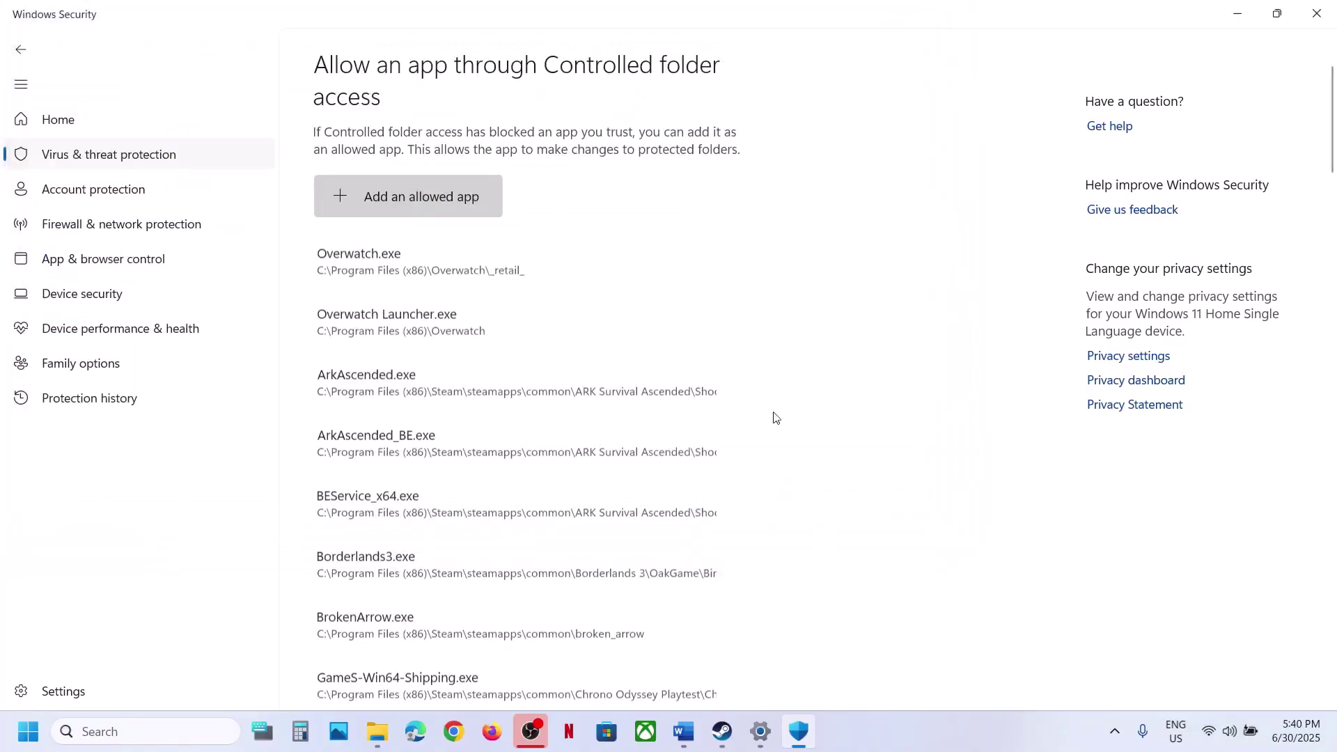
Step: Add ReadyOrNot-Win64-Shipping from the ReadyOrNot\Binaries\Win64 folder as an allowed app for Controlled folder access
left_click(416, 211)
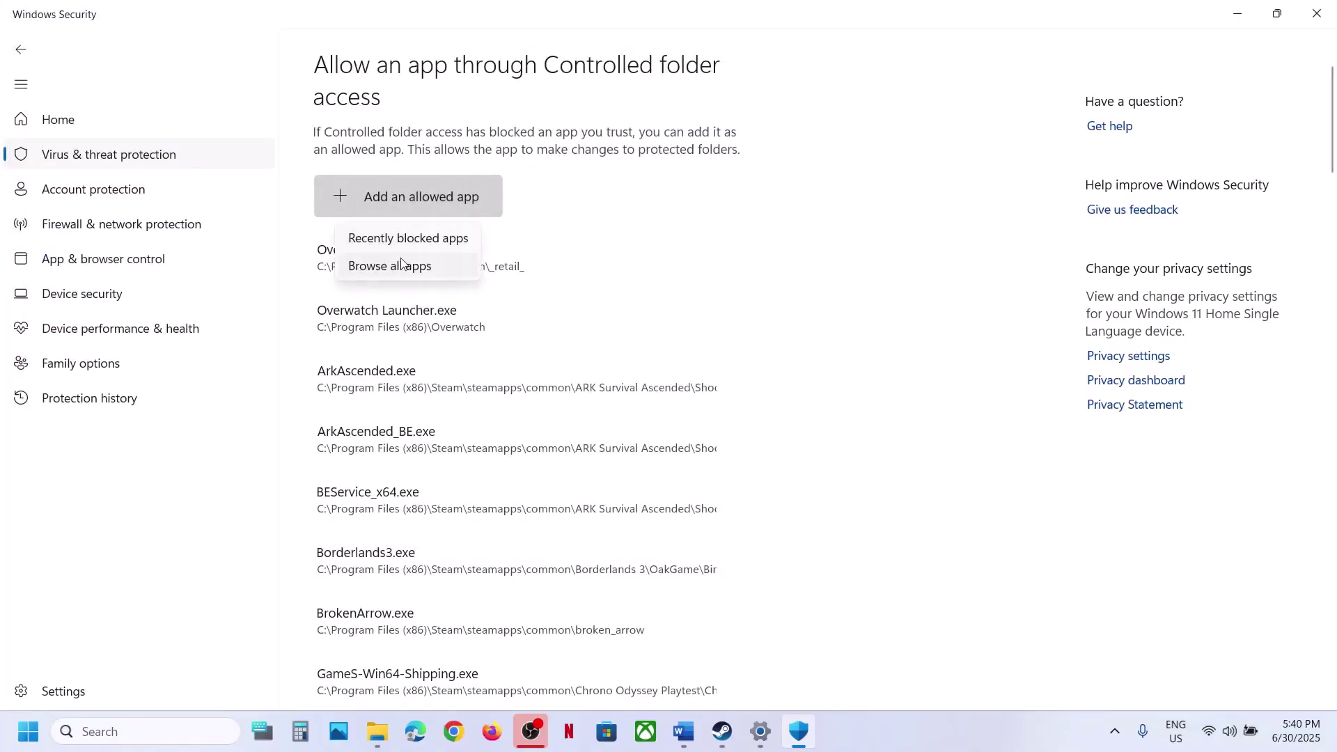
left_click(407, 263)
double_click(216, 165)
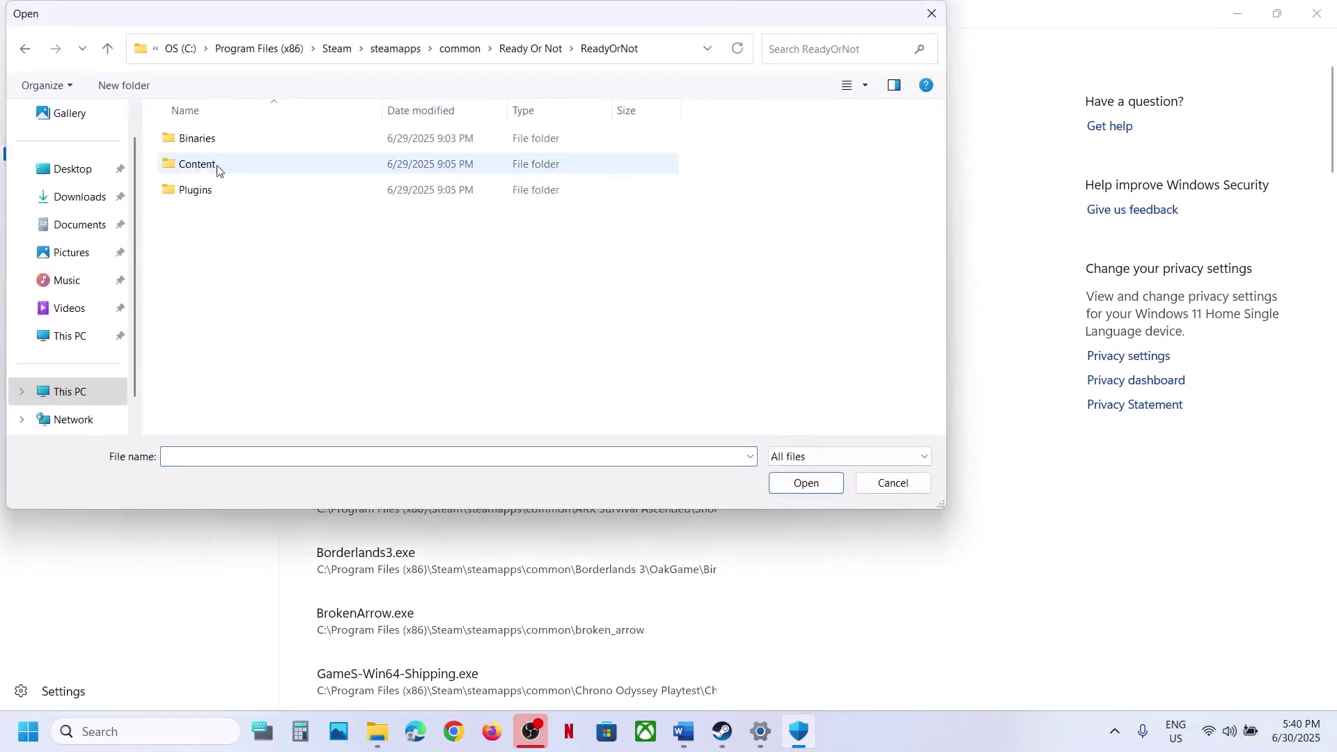
double_click(209, 139)
double_click(209, 140)
left_click(245, 164)
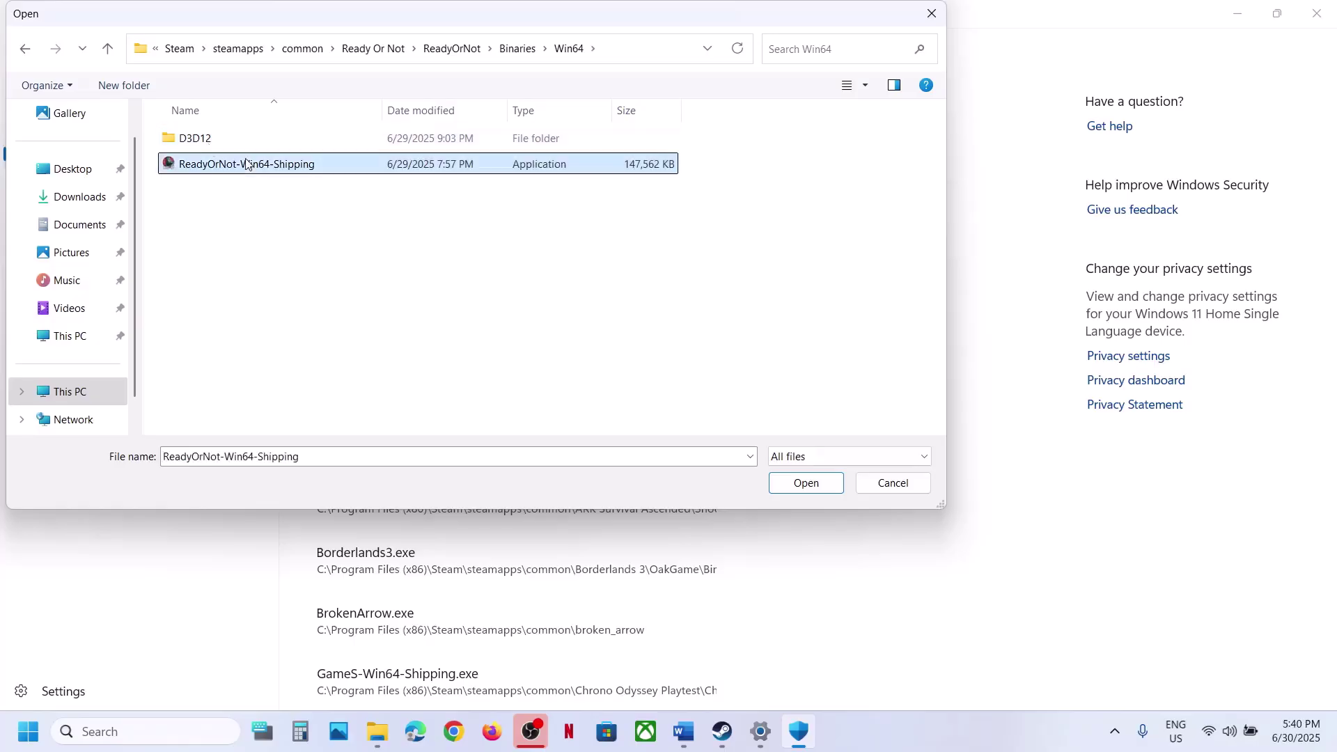
left_click(795, 485)
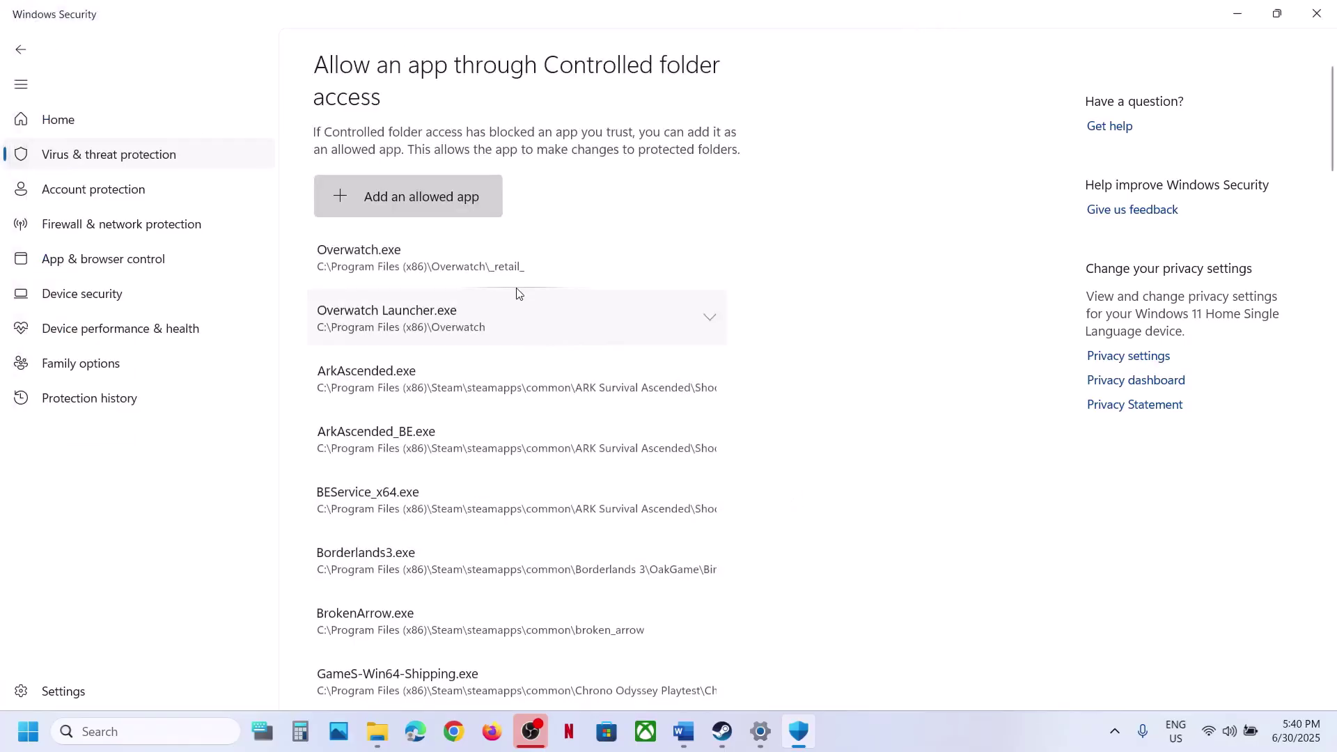
Step: Switch to the Word document and read Step 9 about verifying the game files
left_click(722, 731)
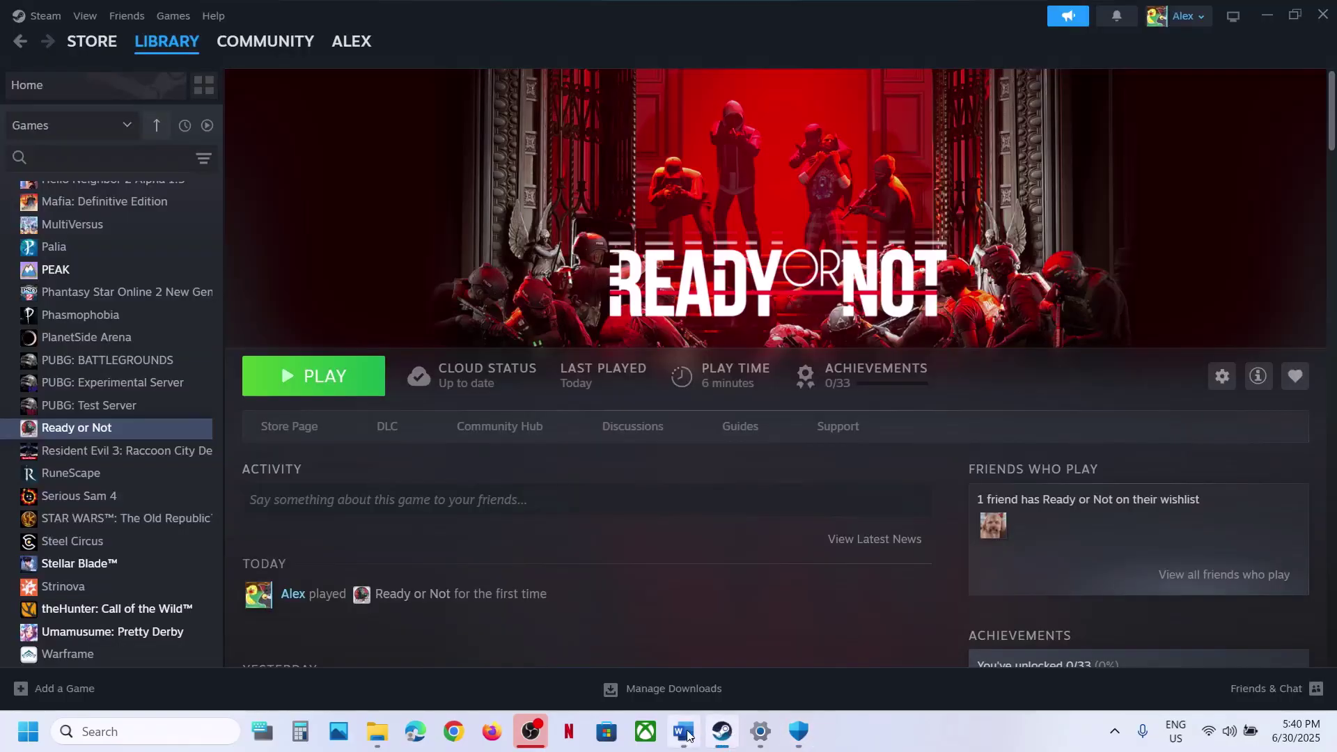
left_click(686, 734)
scroll(495, 462, "down", 2)
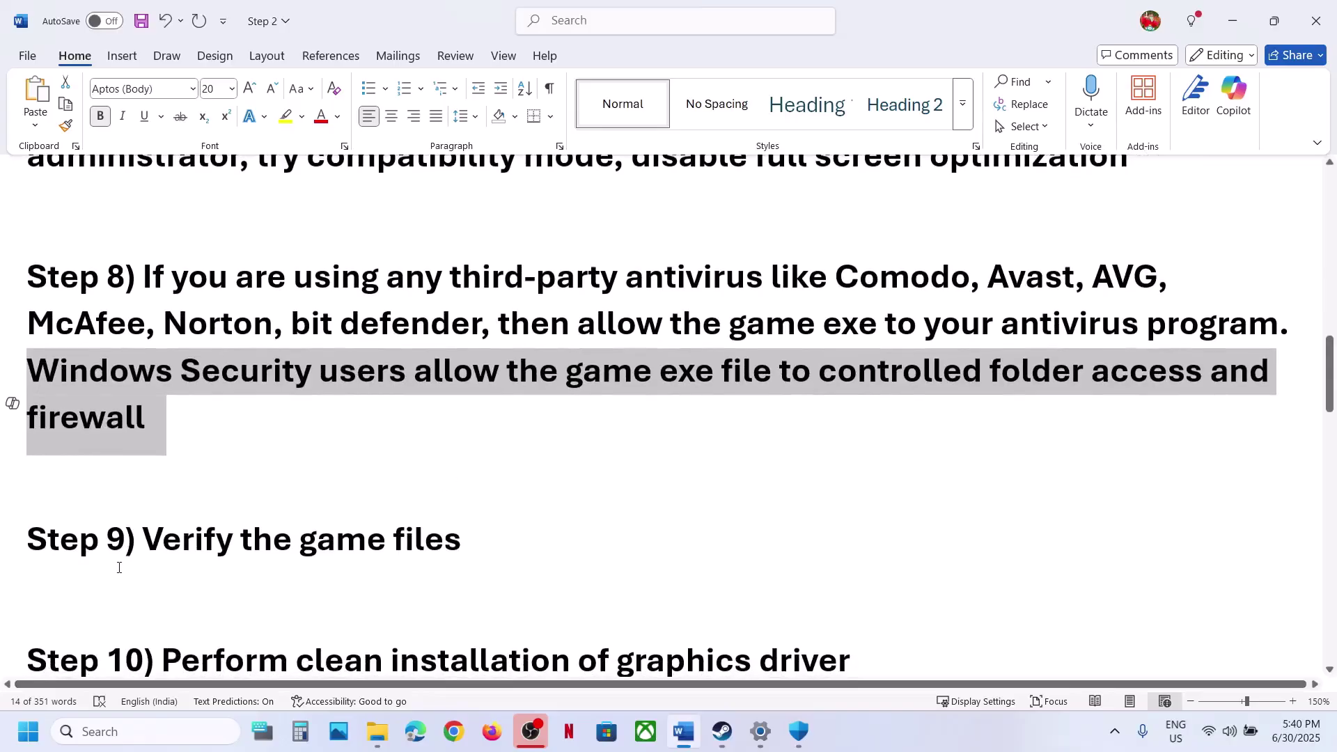
left_click_drag(160, 547, 501, 542)
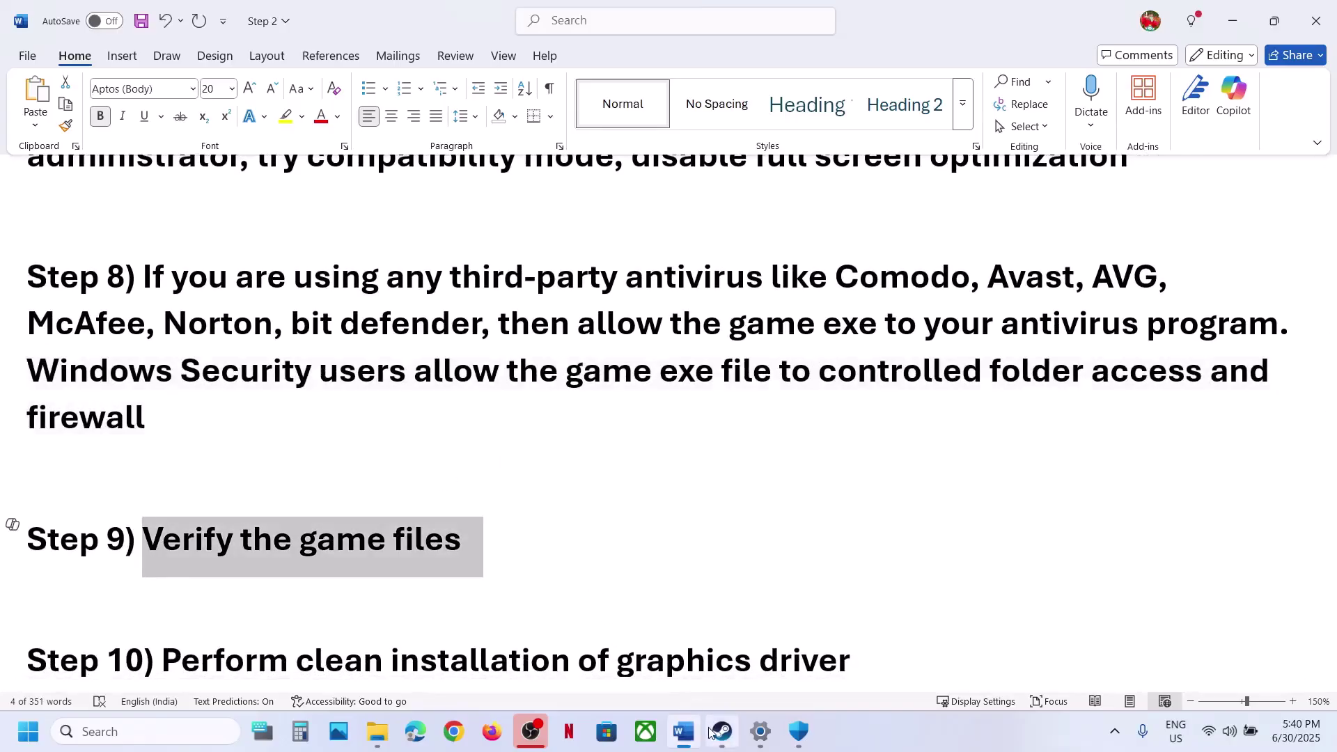
Step: Switch to Steam and view the integrity verification option in Ready or Not's Installed Files properties, closing the window when done
key("alt+Tab")
right_click(103, 428)
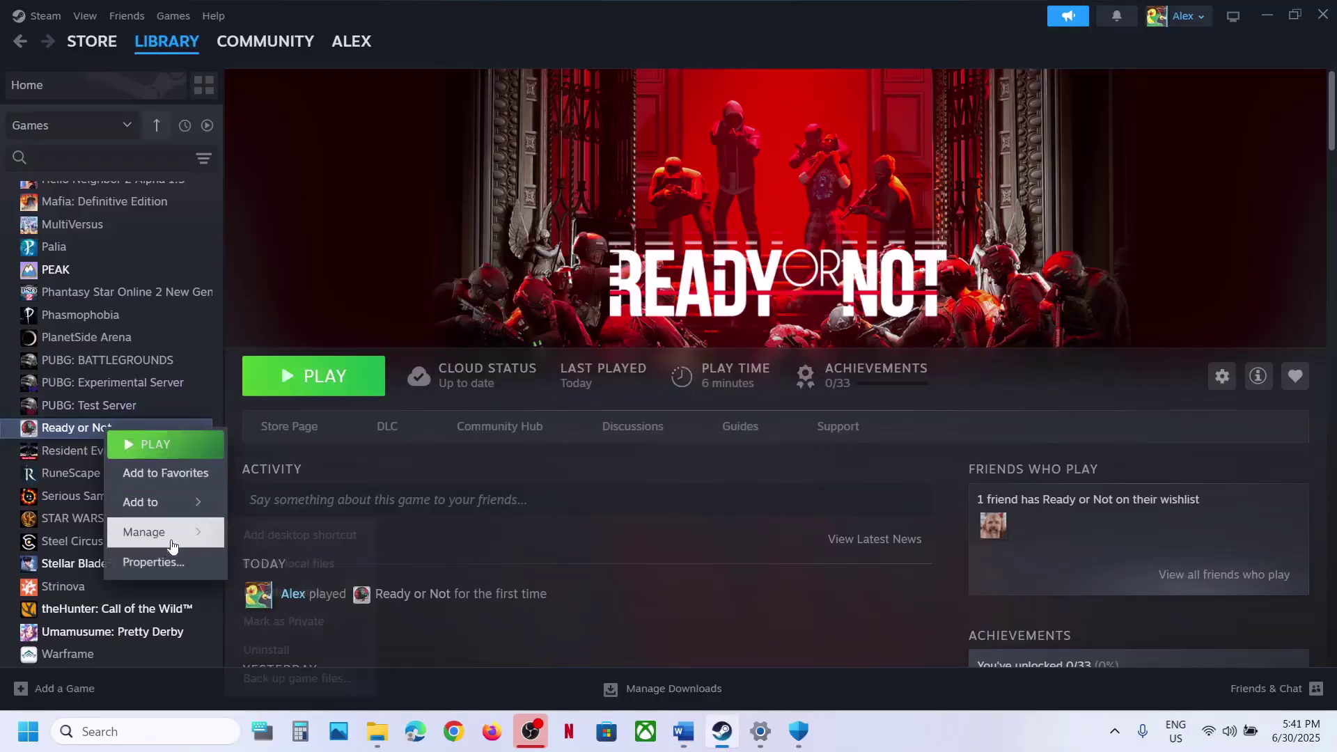
left_click(168, 566)
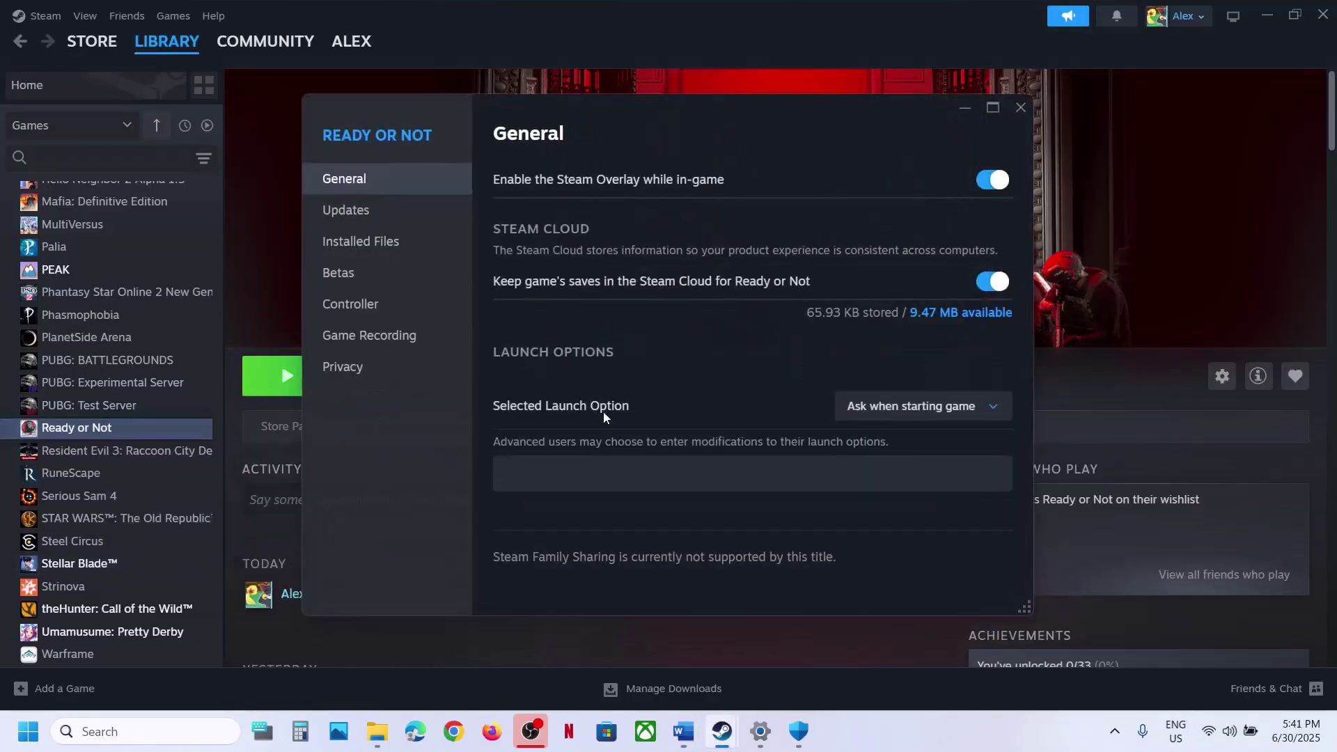
left_click(389, 258)
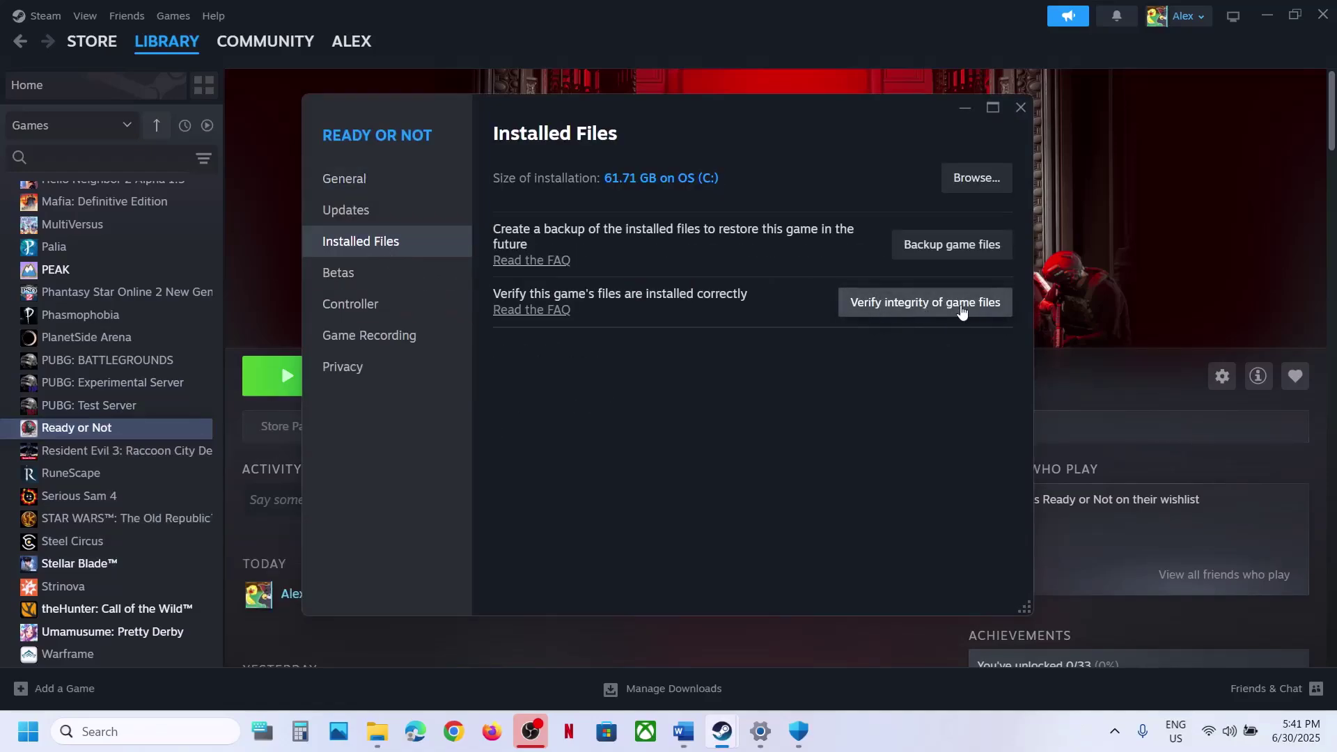
left_click(1021, 108)
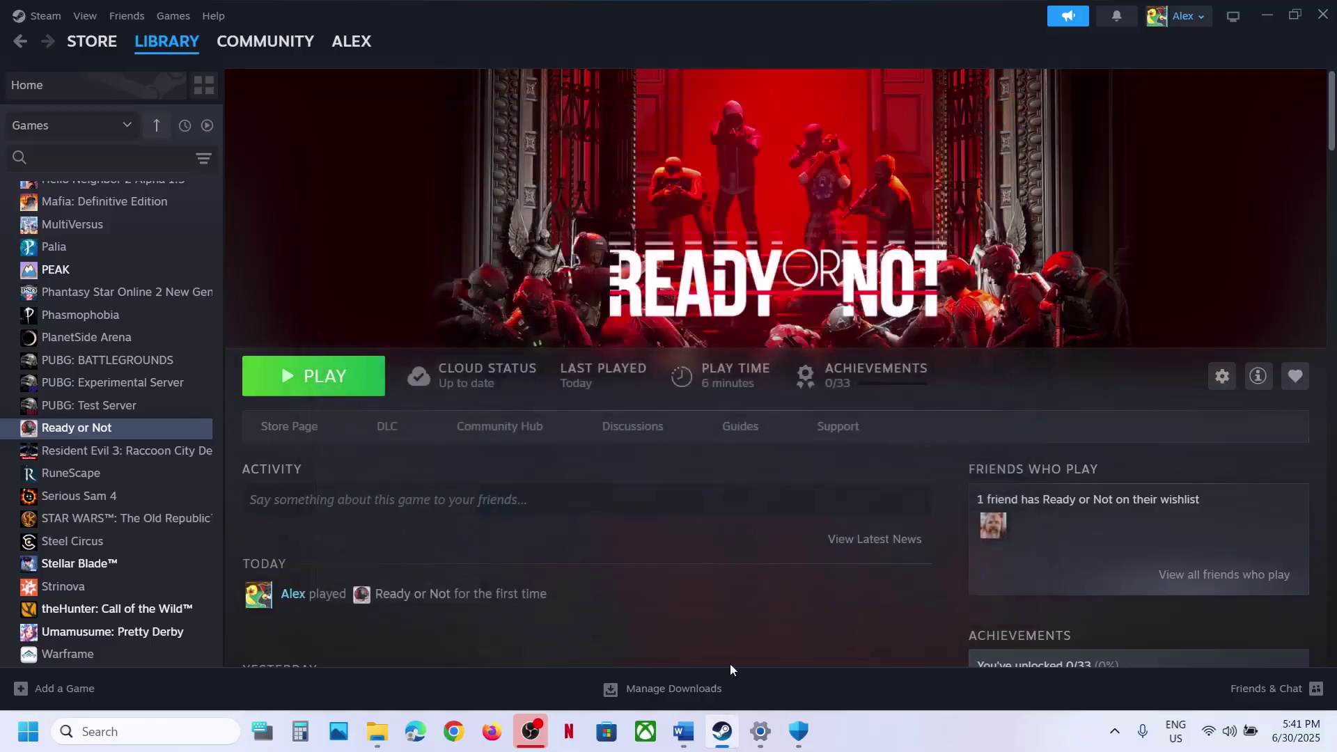
Step: Switch to the Word document and read Step 10 about clean graphics driver installation, including the NVIDIA and AMD links
left_click(683, 731)
scroll(472, 449, "down", 3)
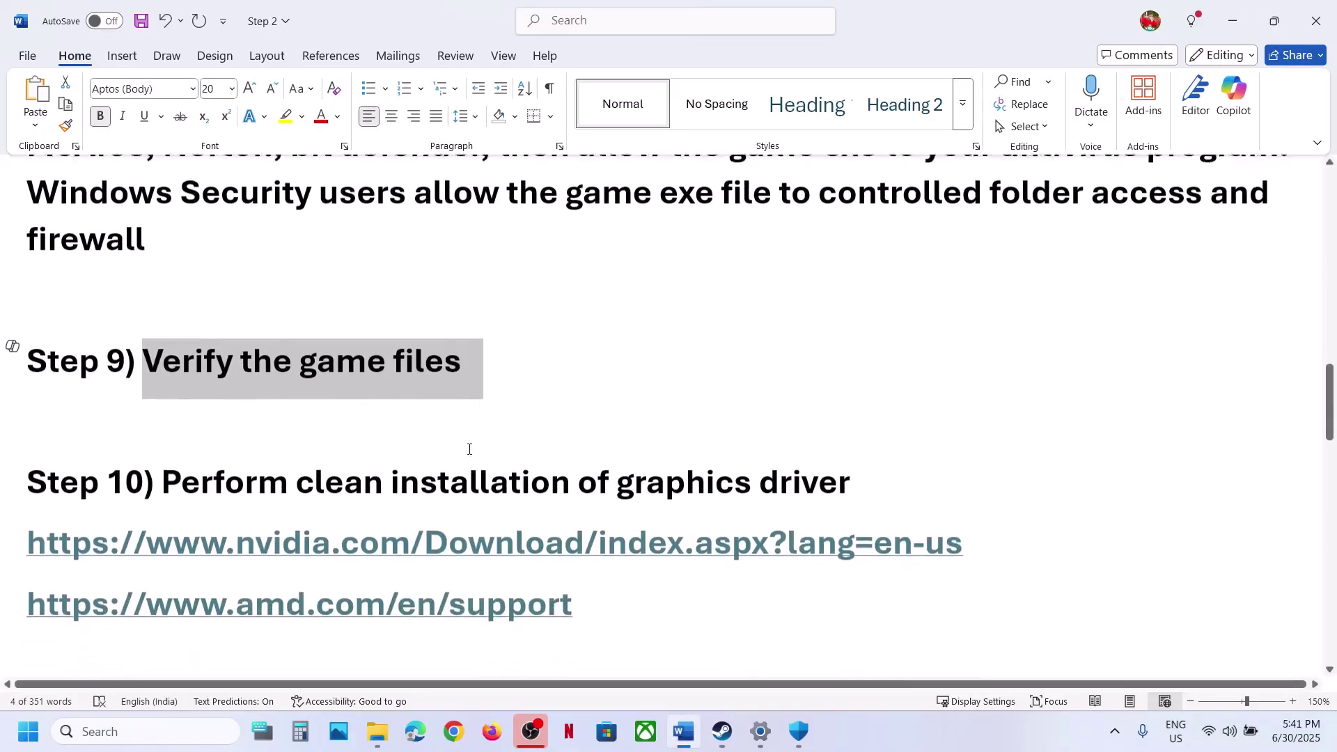
left_click_drag(188, 436, 756, 454)
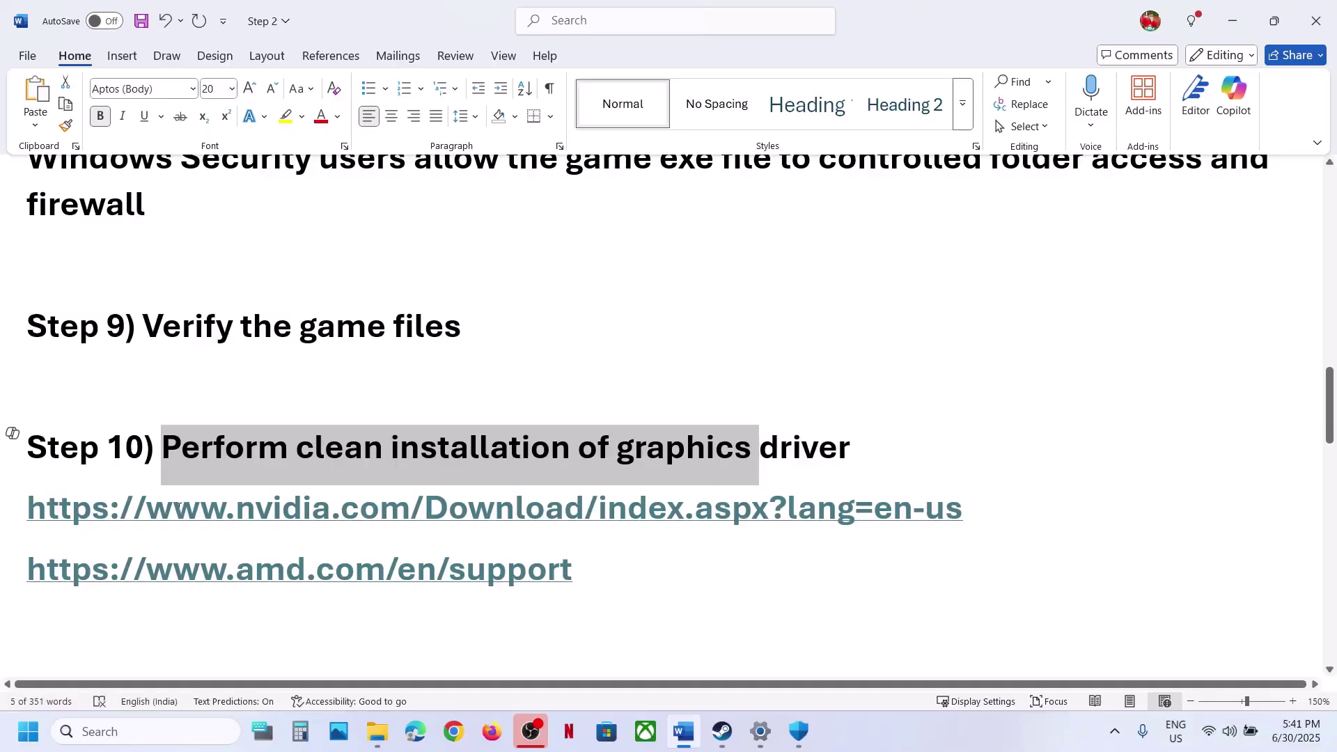
left_click_drag(174, 506, 684, 510)
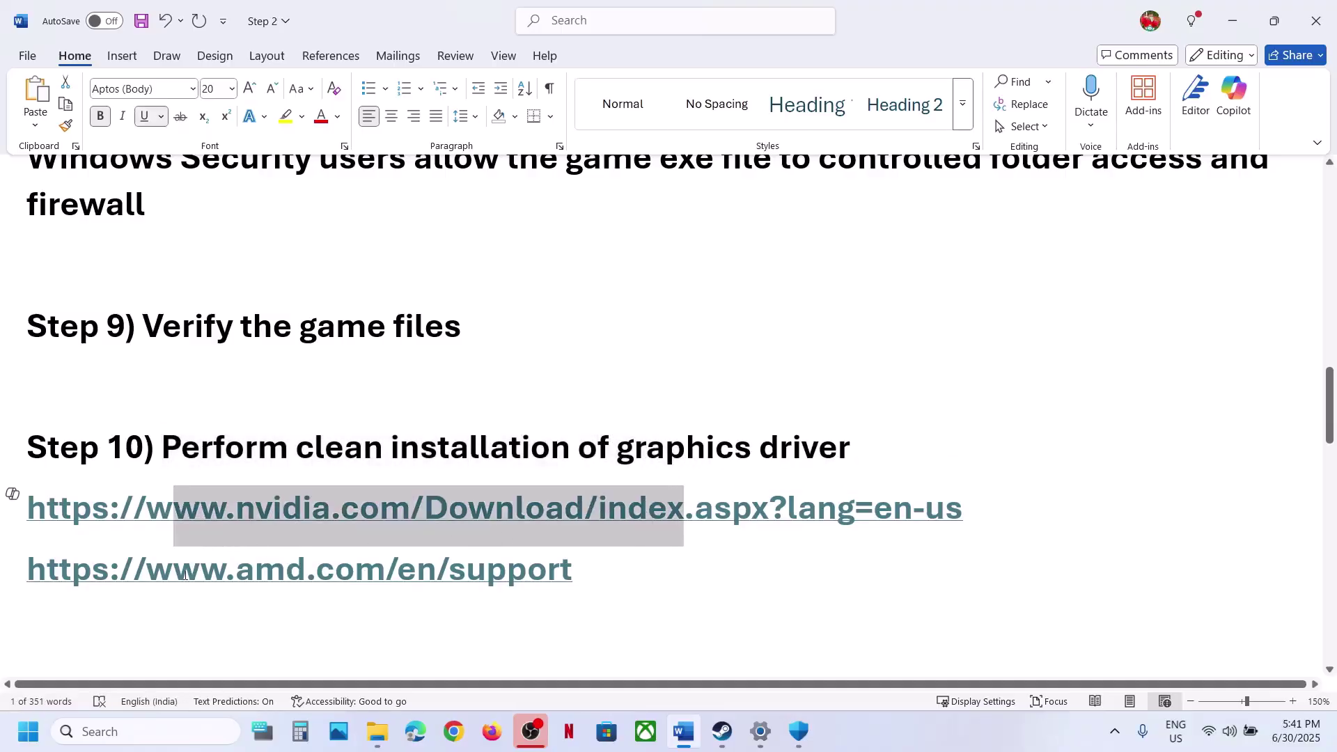
left_click_drag(184, 576, 487, 571)
left_click_drag(273, 506, 627, 509)
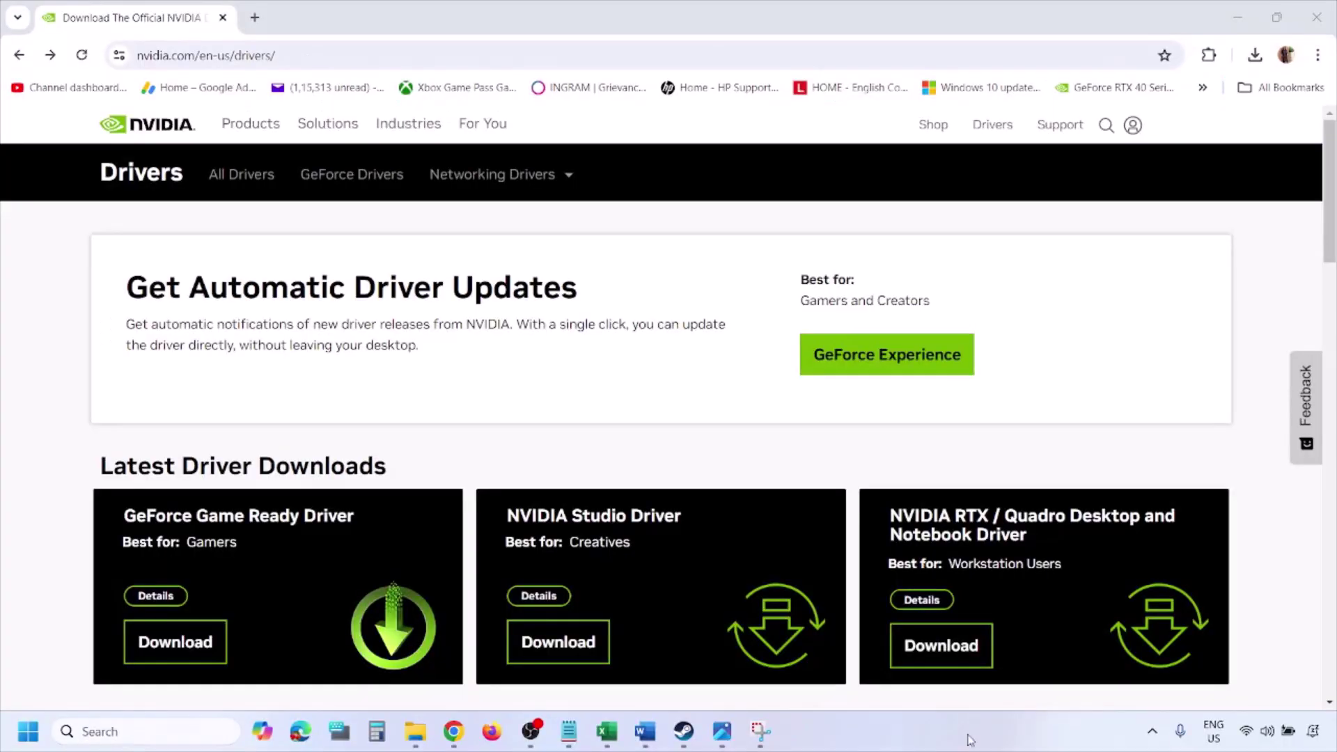
Step: On NVIDIA's drivers page, search for the GeForce RTX 3050 Laptop GPU driver with Windows 11 as the operating system
scroll(313, 426, "down", 8)
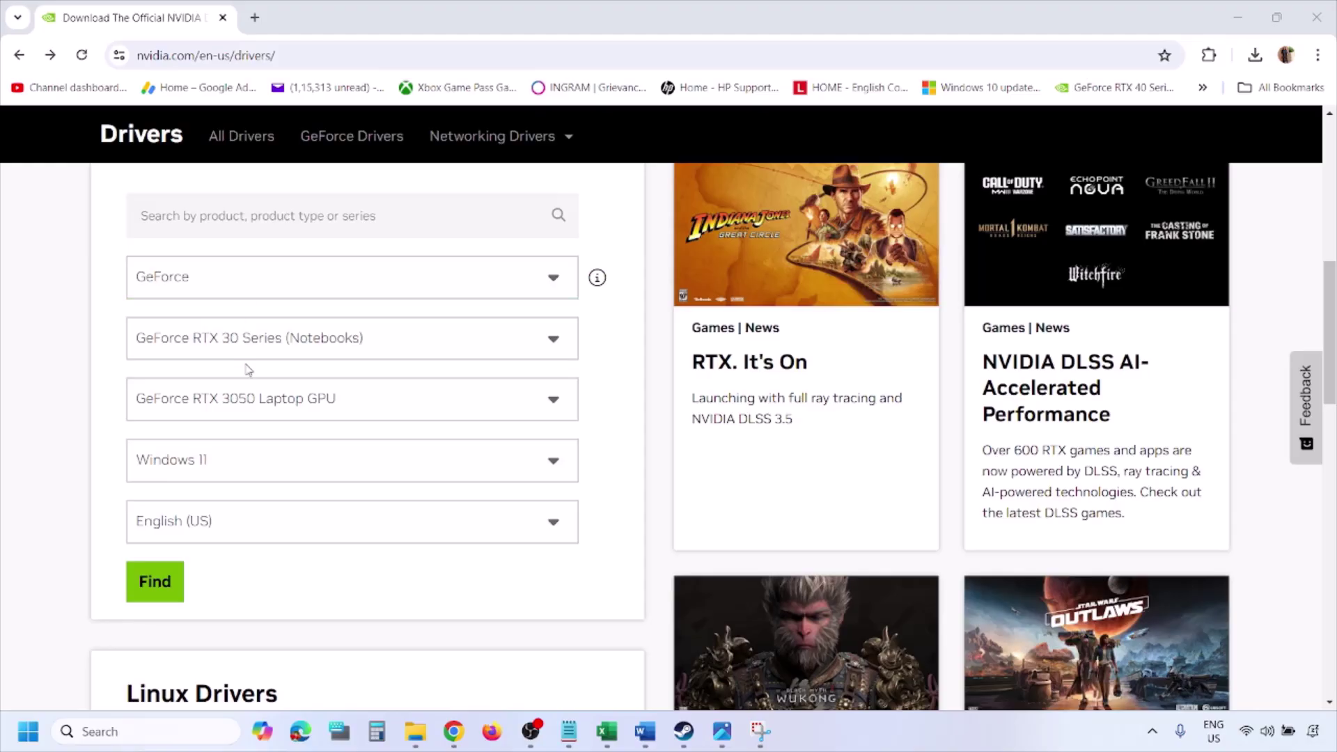
left_click(222, 465)
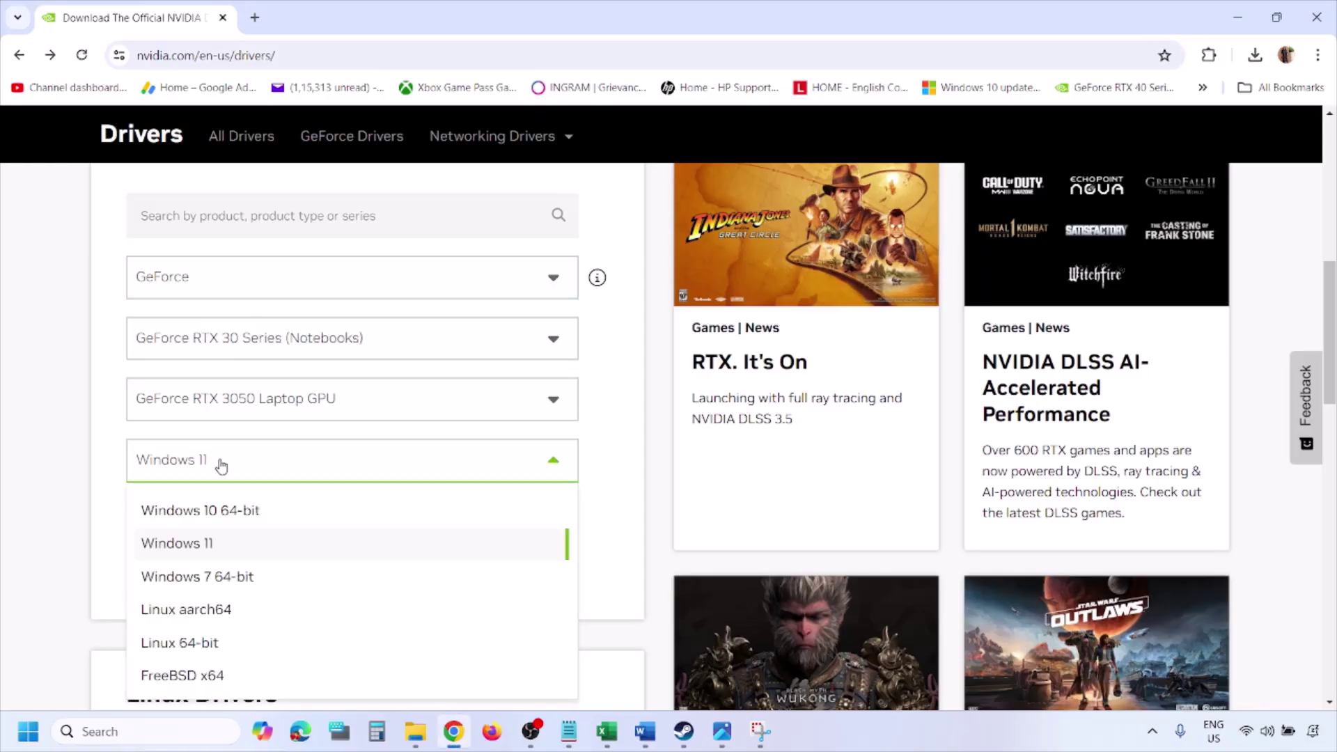
left_click(195, 545)
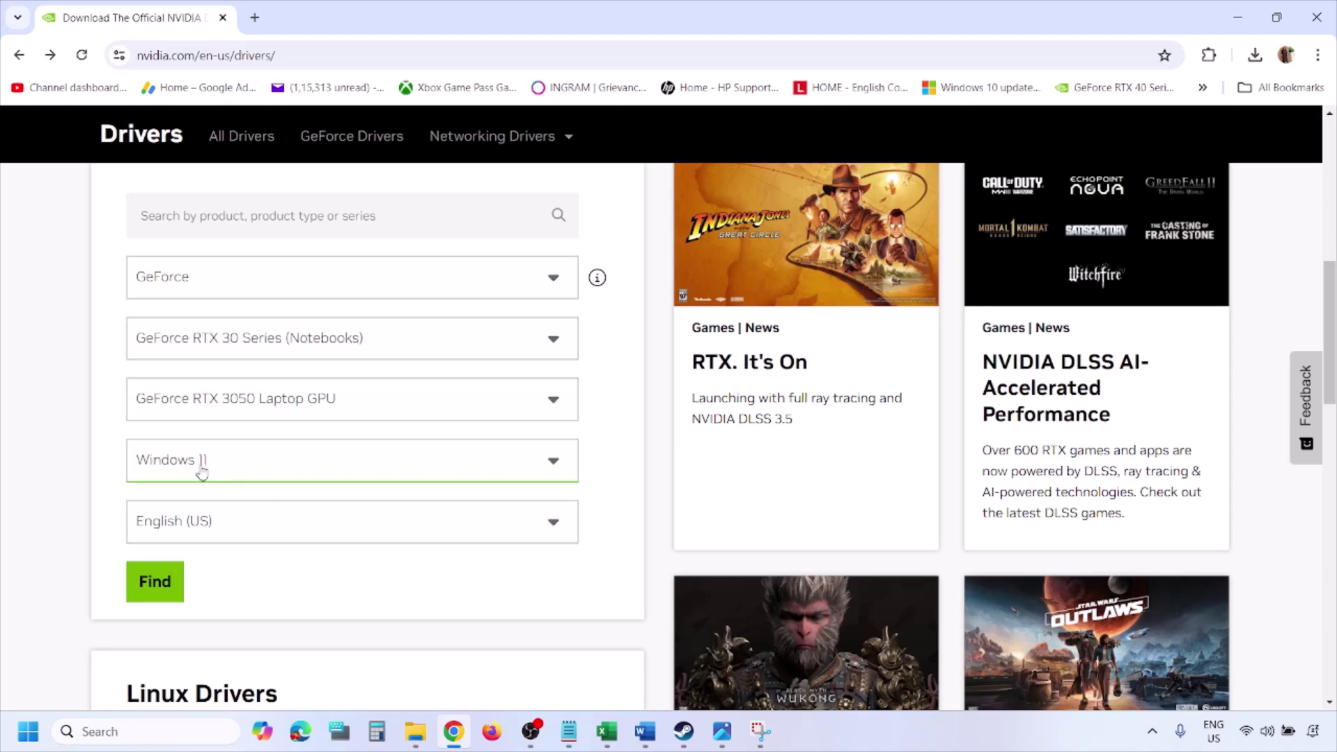
left_click(154, 581)
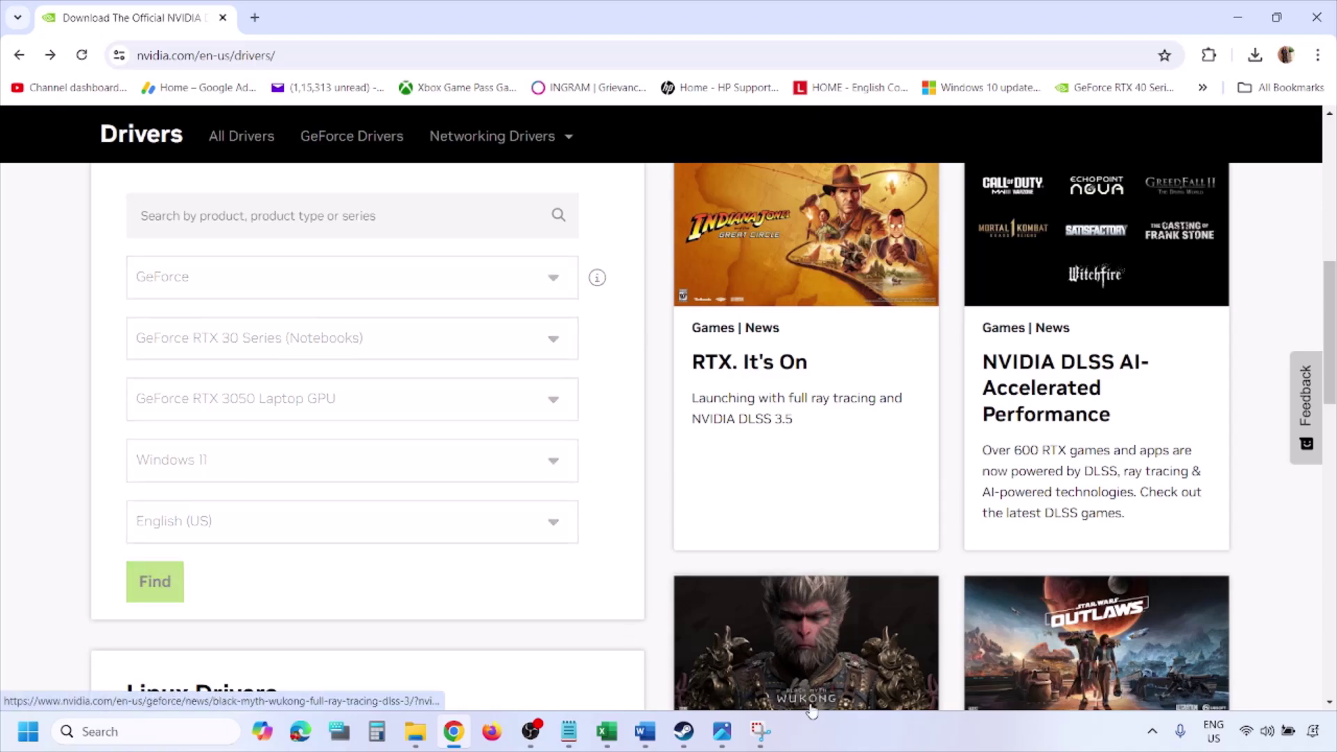
Step: Review the Photos images covering the Game Ready Driver download and custom clean installation, and open the Windows power options
left_click(723, 731)
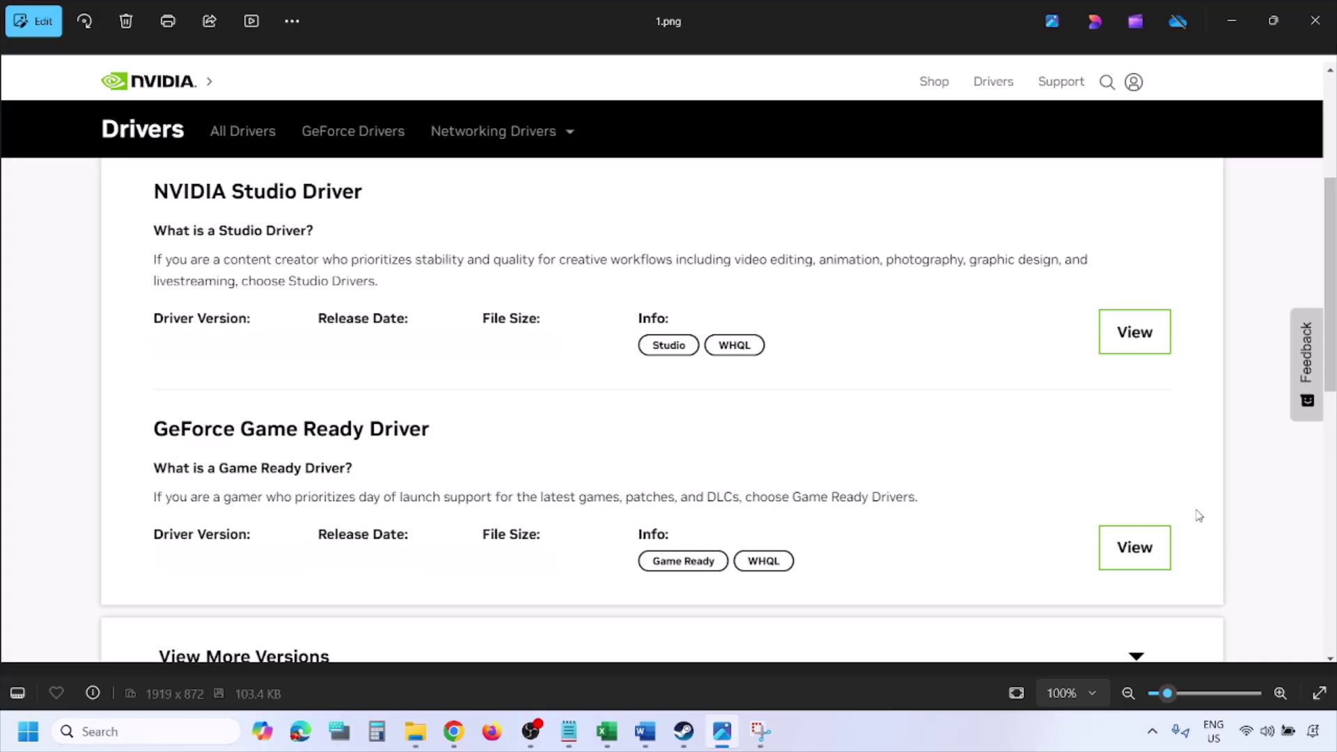
key("Right")
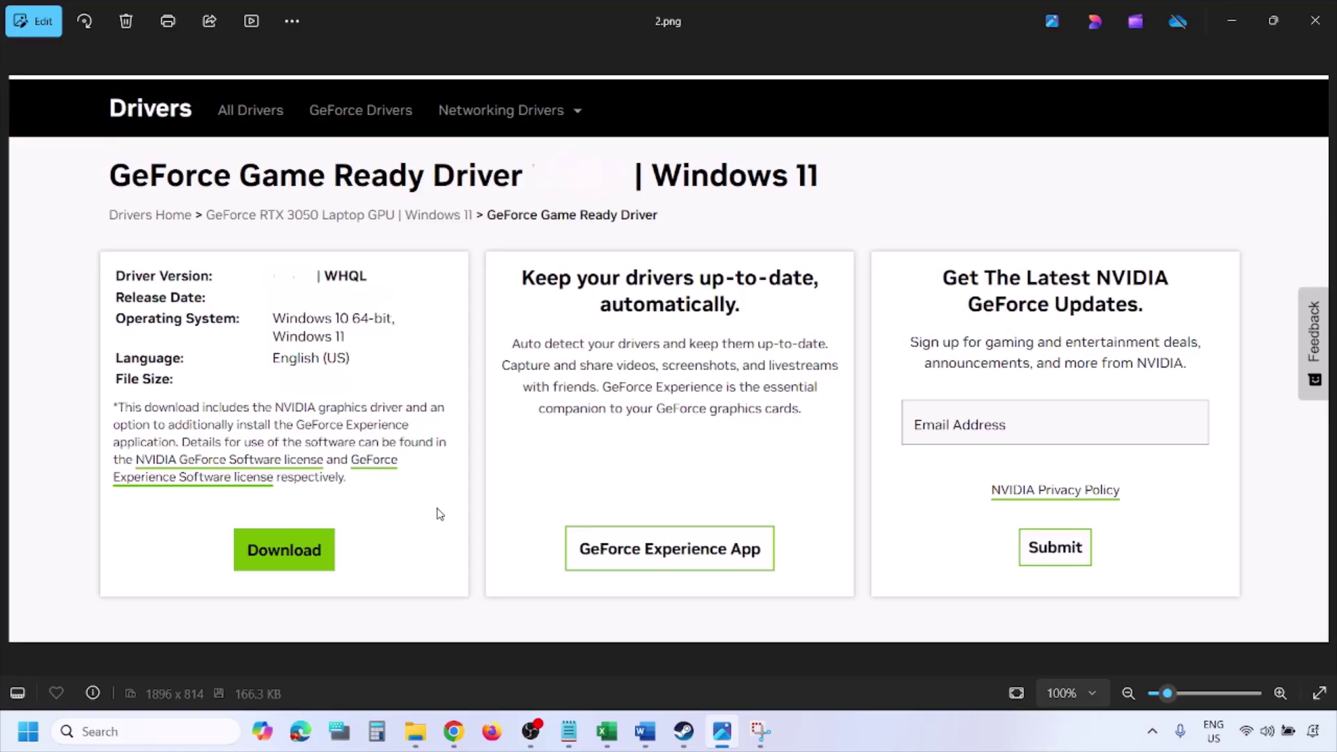
key("Right")
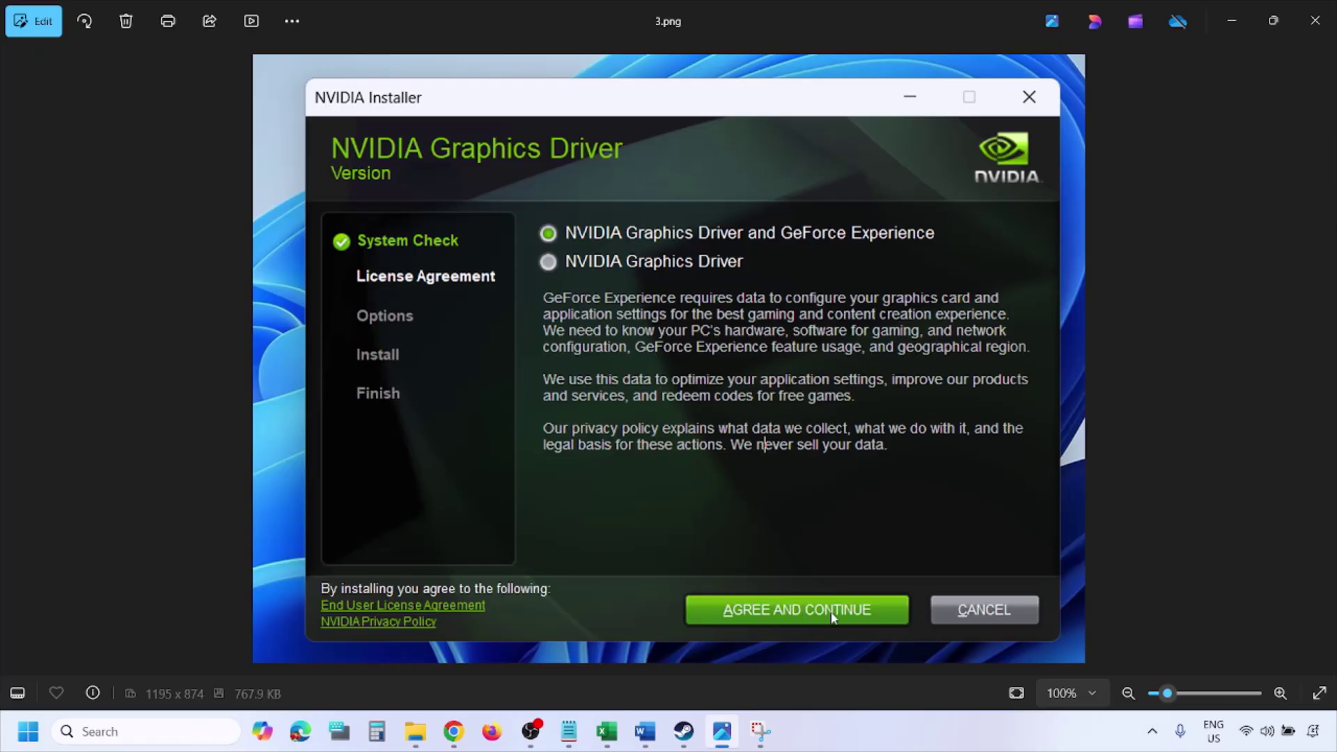
key("Right")
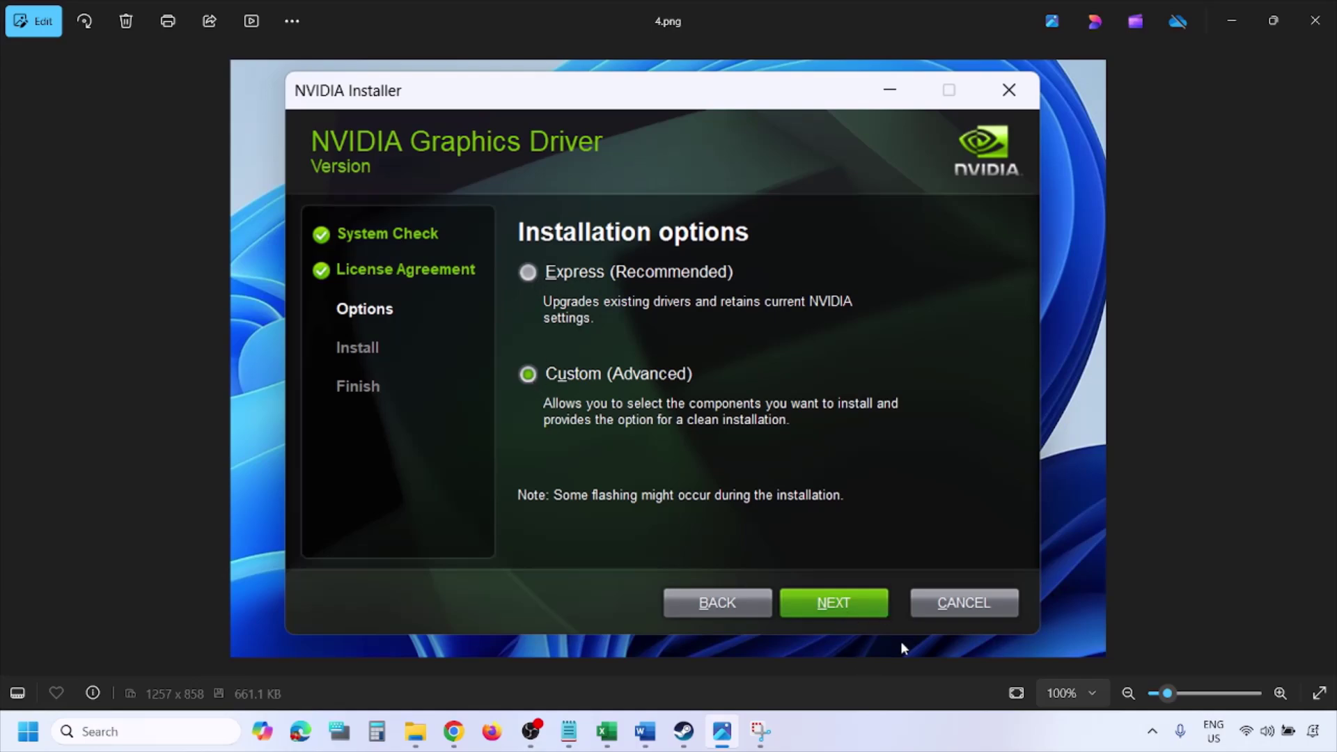
key("Right")
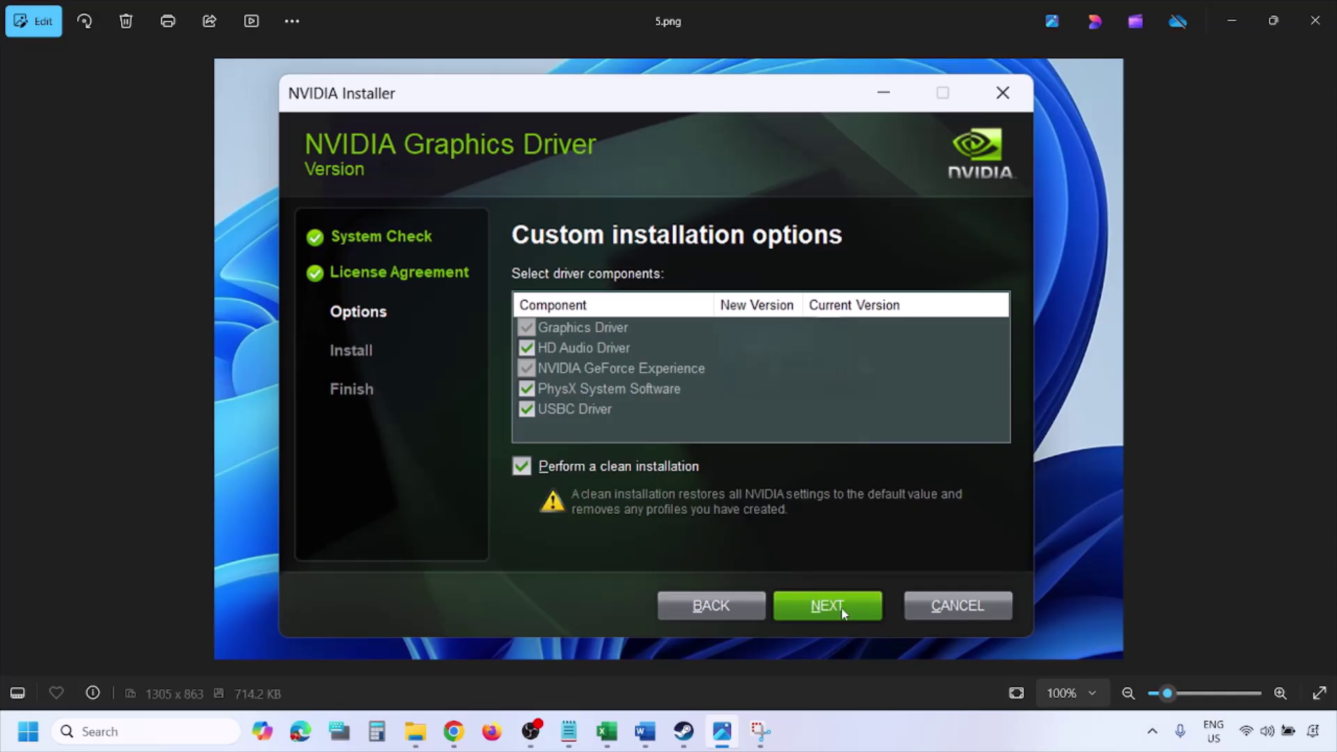
left_click(28, 731)
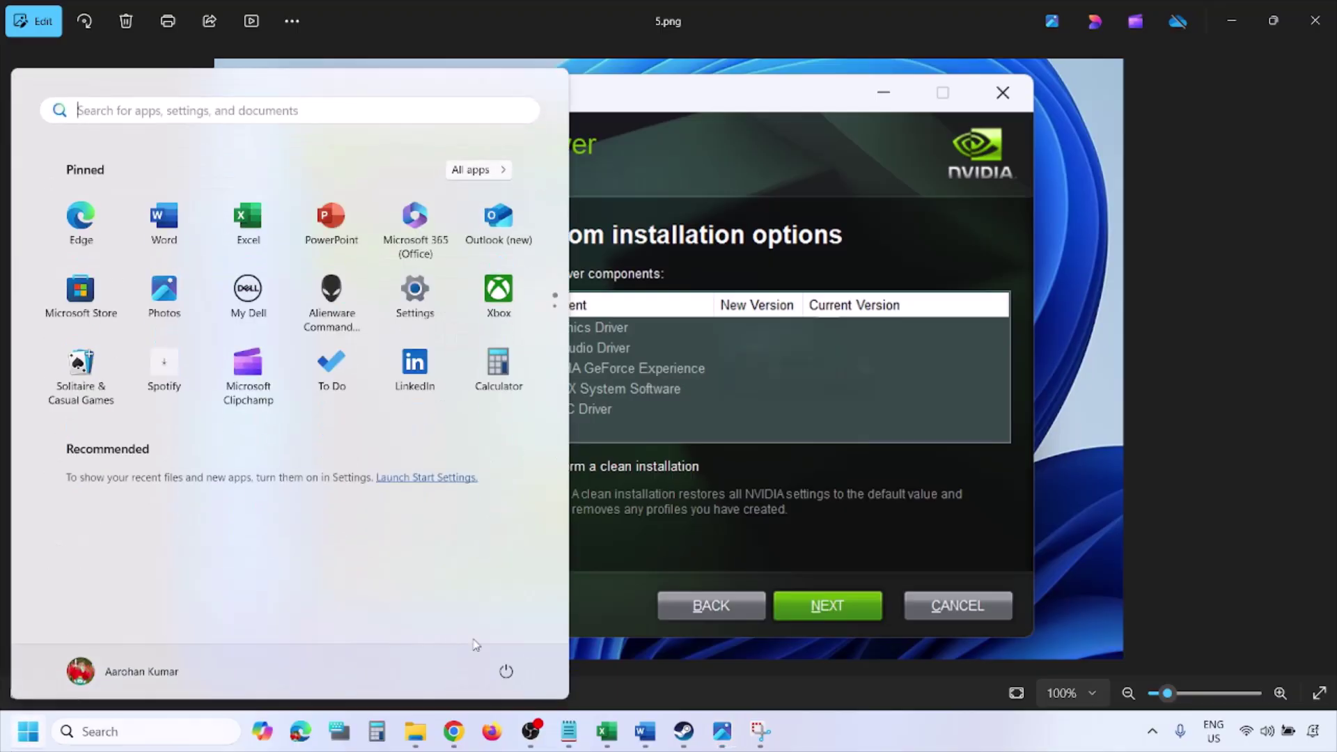
left_click(512, 678)
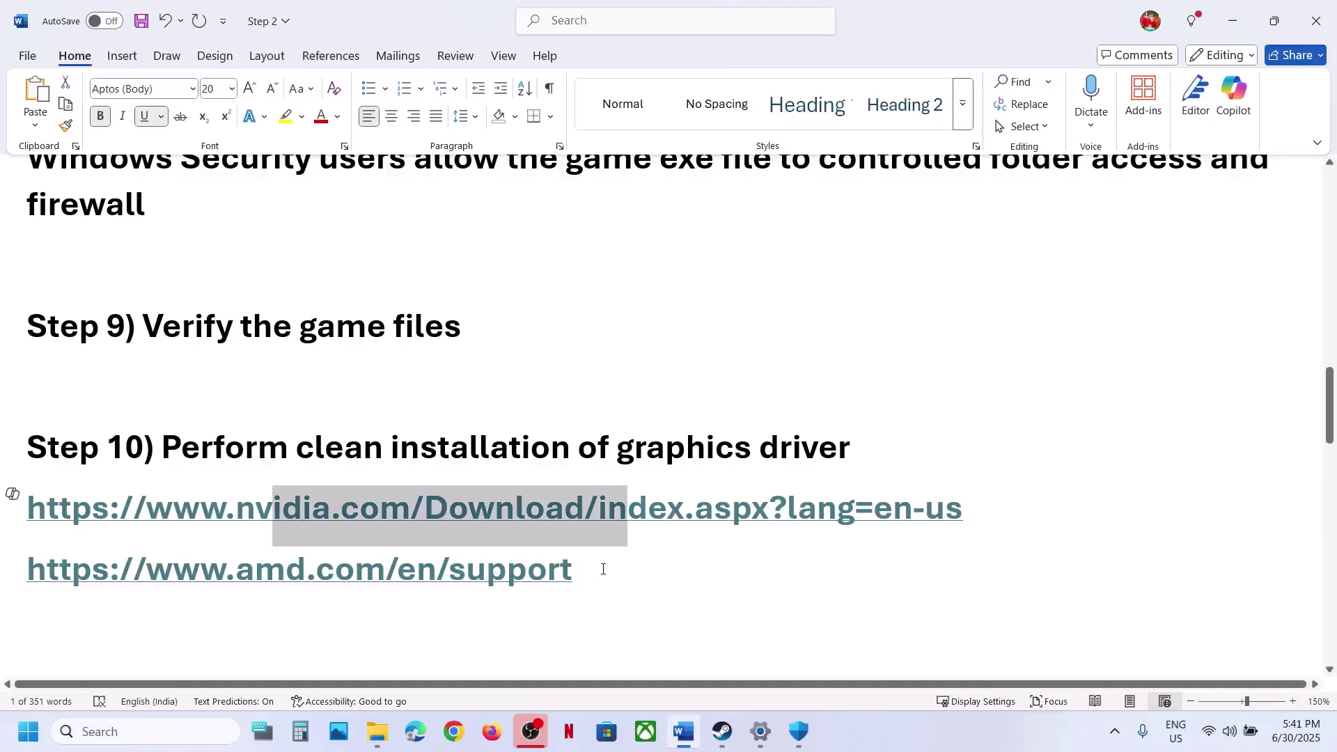
Step: In the Word document, review the AMD support link and read Step 11 about running the game on the dedicated graphics card
left_click_drag(603, 569, 129, 577)
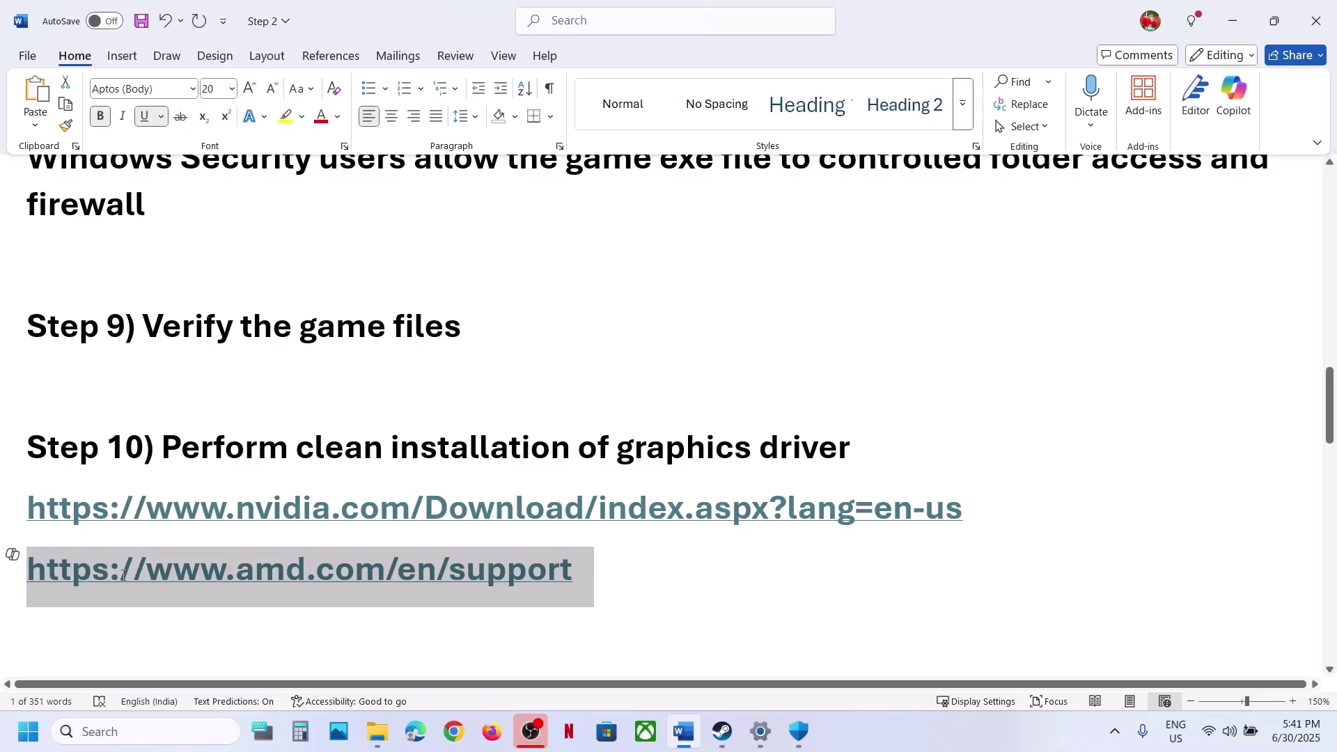
scroll(123, 575, "down", 3)
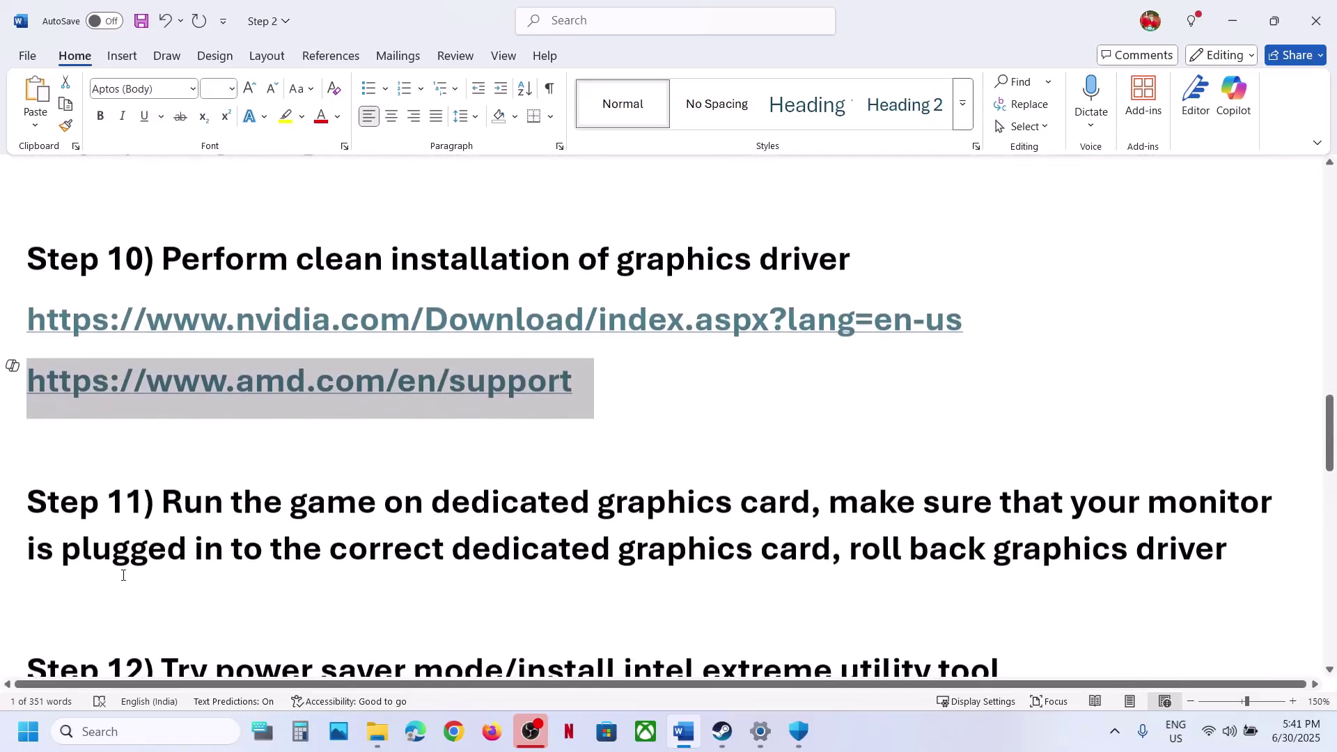
scroll(123, 575, "up", 1)
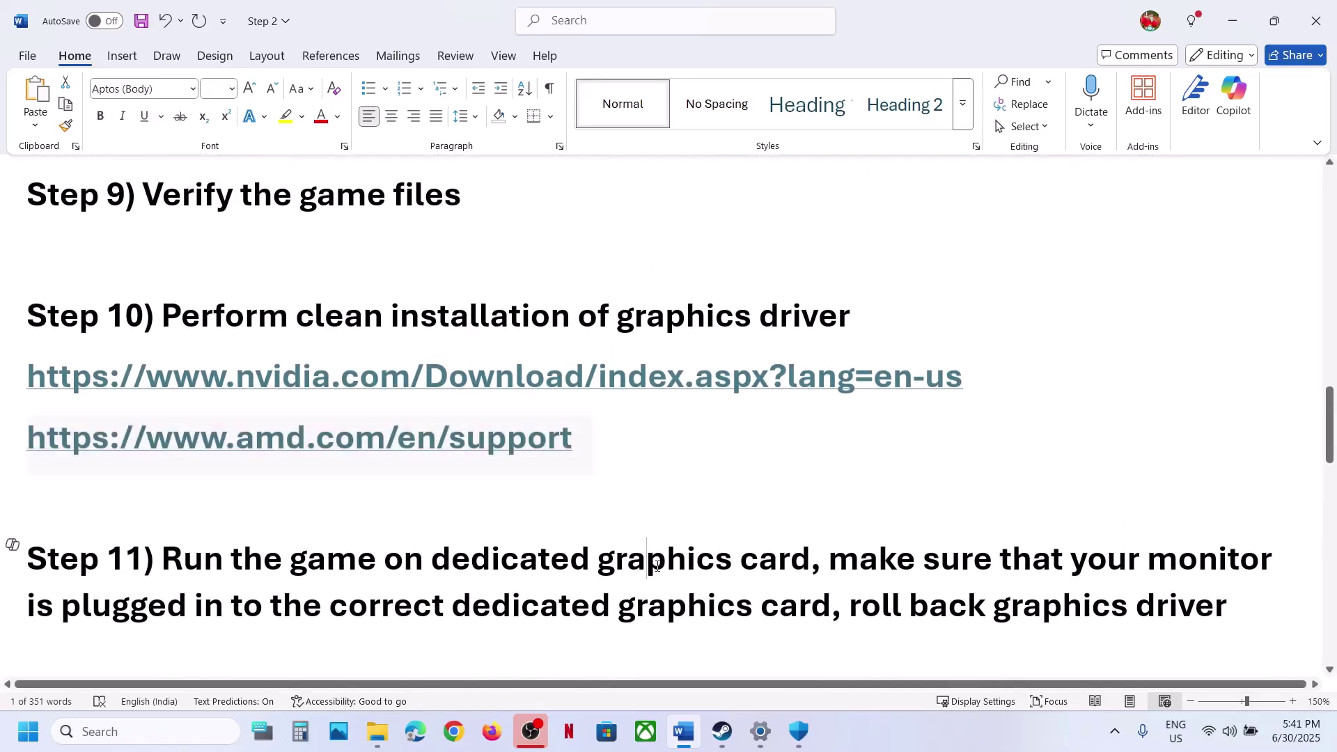
Step: Copy the word "graphics" from Step 11 and search Windows for it to open the Graphics settings
double_click(657, 561)
key("ctrl+c")
left_click(225, 742)
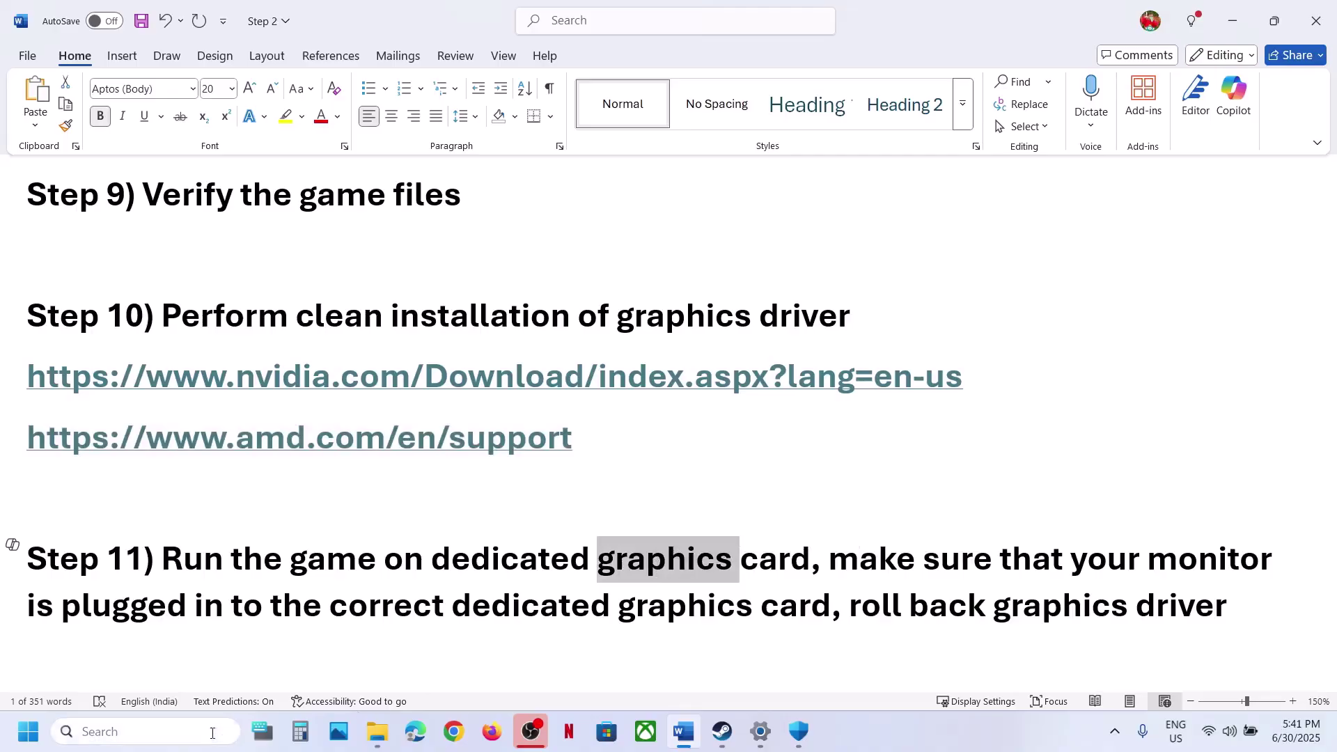
key("ctrl+v")
left_click(196, 185)
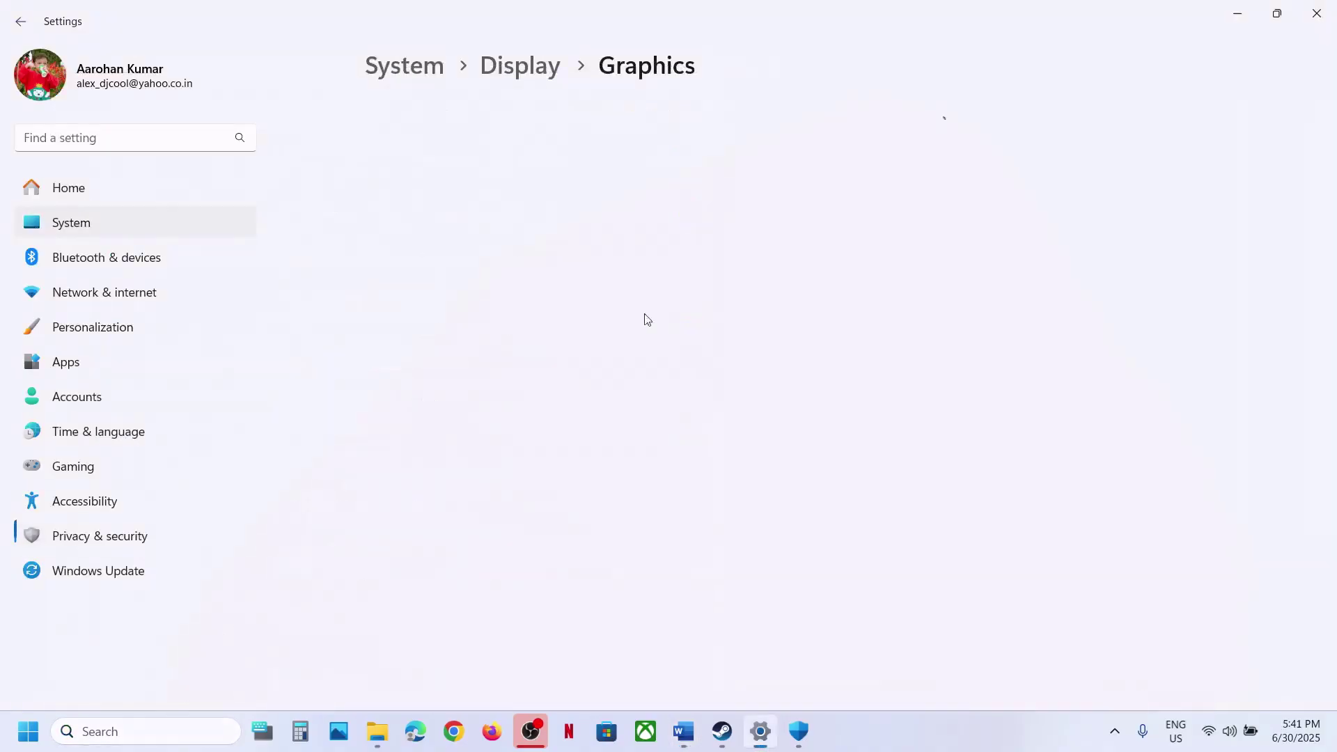
Step: Add the ReadyOrNot-Win64-Shipping application from the game's ReadyOrNot\Binaries\Win64 folder as a desktop app with custom graphics settings
left_click(1014, 480)
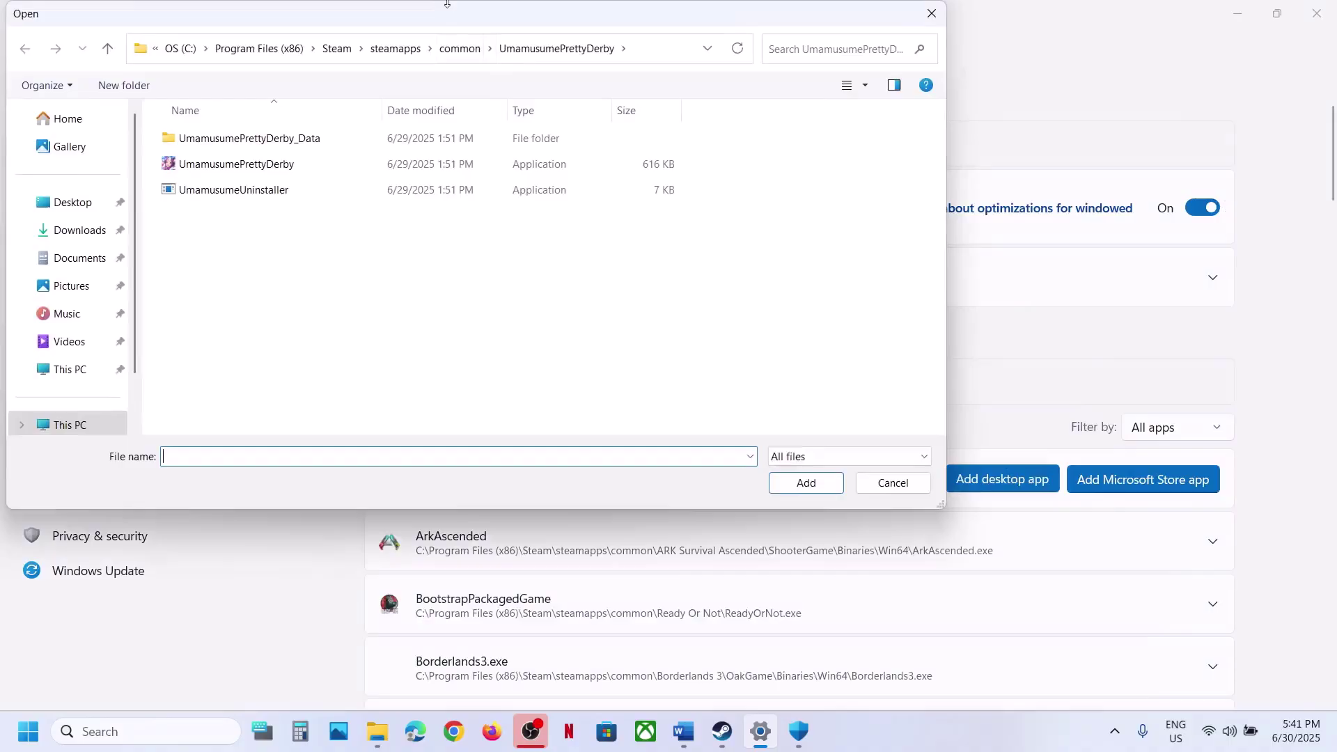
left_click(459, 48)
double_click(234, 273)
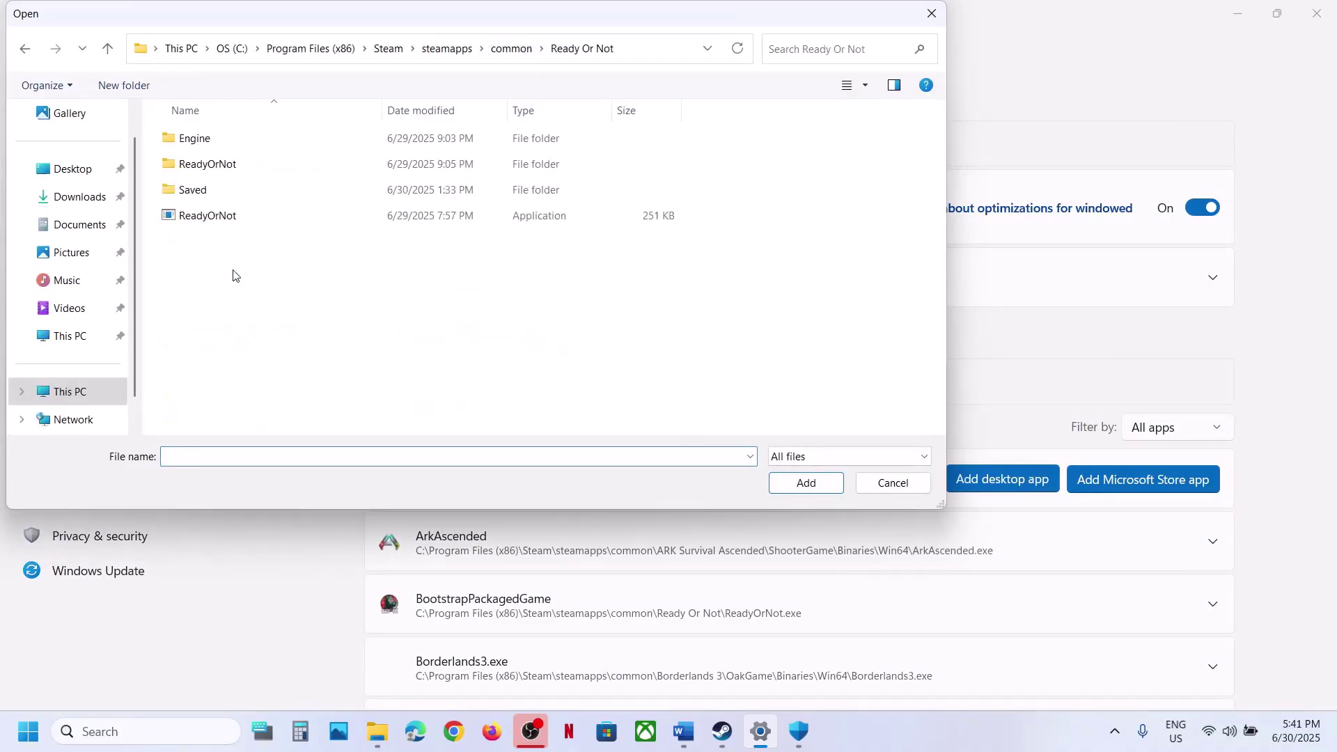
double_click(209, 166)
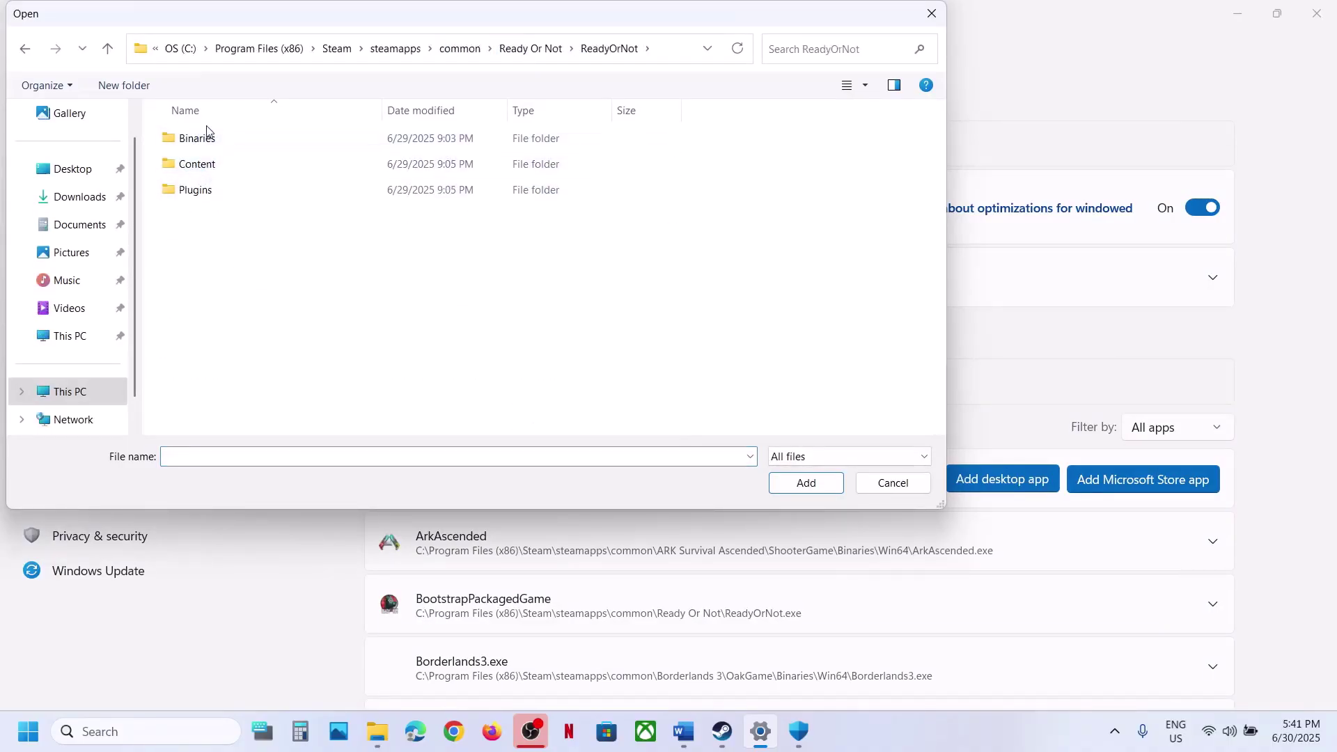
double_click(204, 142)
double_click(202, 140)
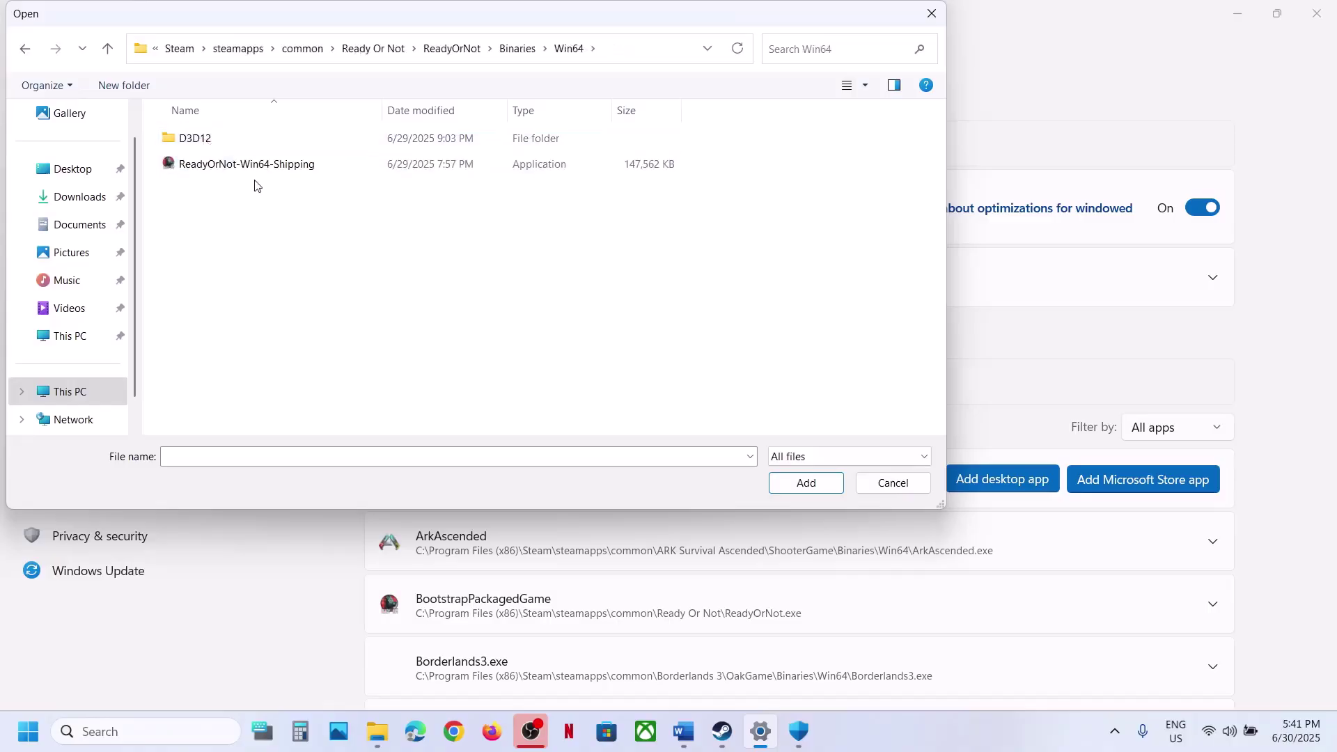
left_click(253, 167)
left_click(771, 486)
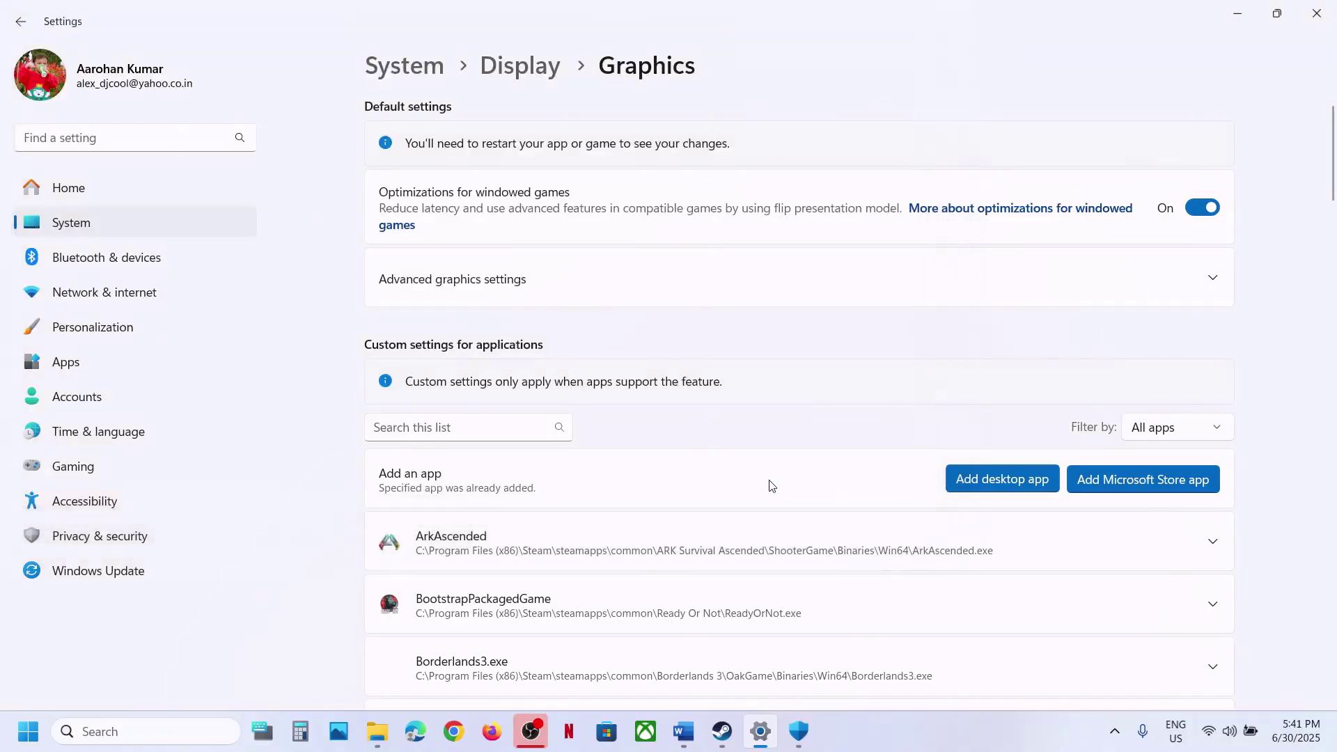
Step: Find the Ready Or Not entry in the custom app list and choose its GPU preference for running on the dedicated graphics card
scroll(764, 343, "down", 20)
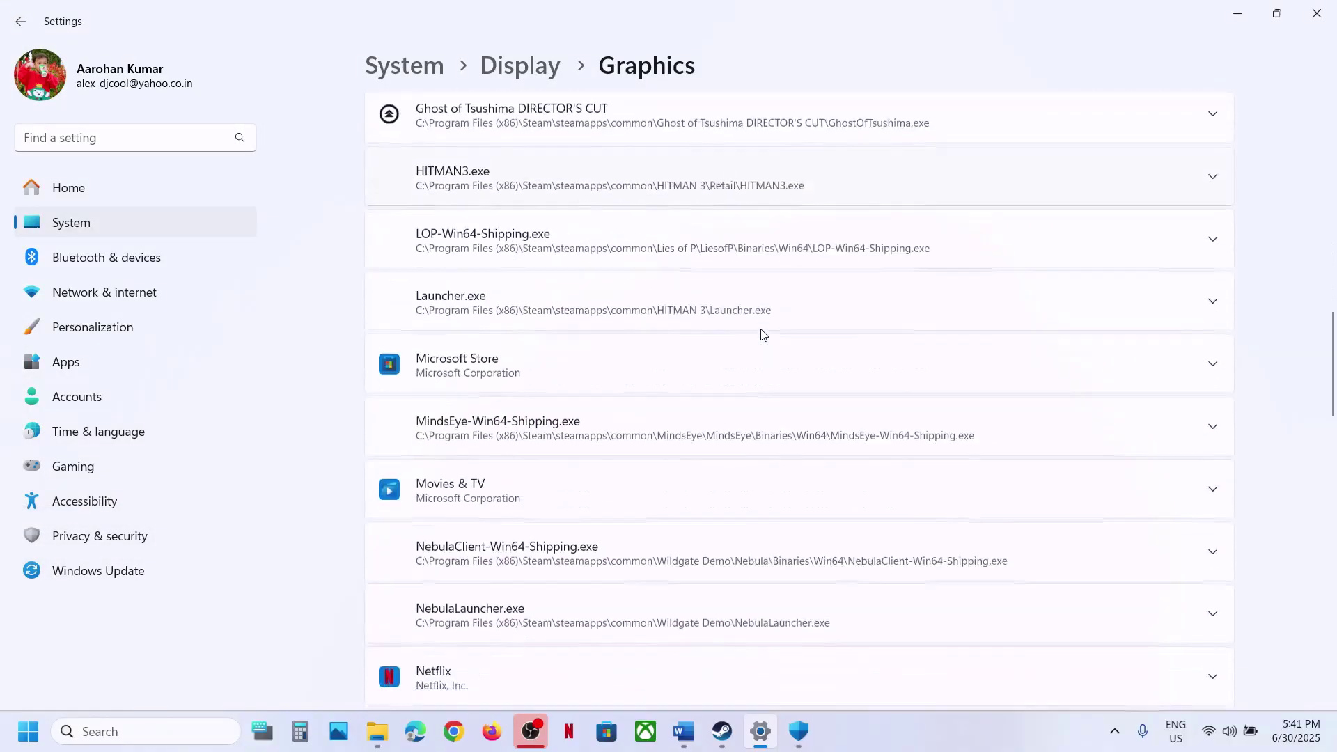
scroll(764, 335, "down", 10)
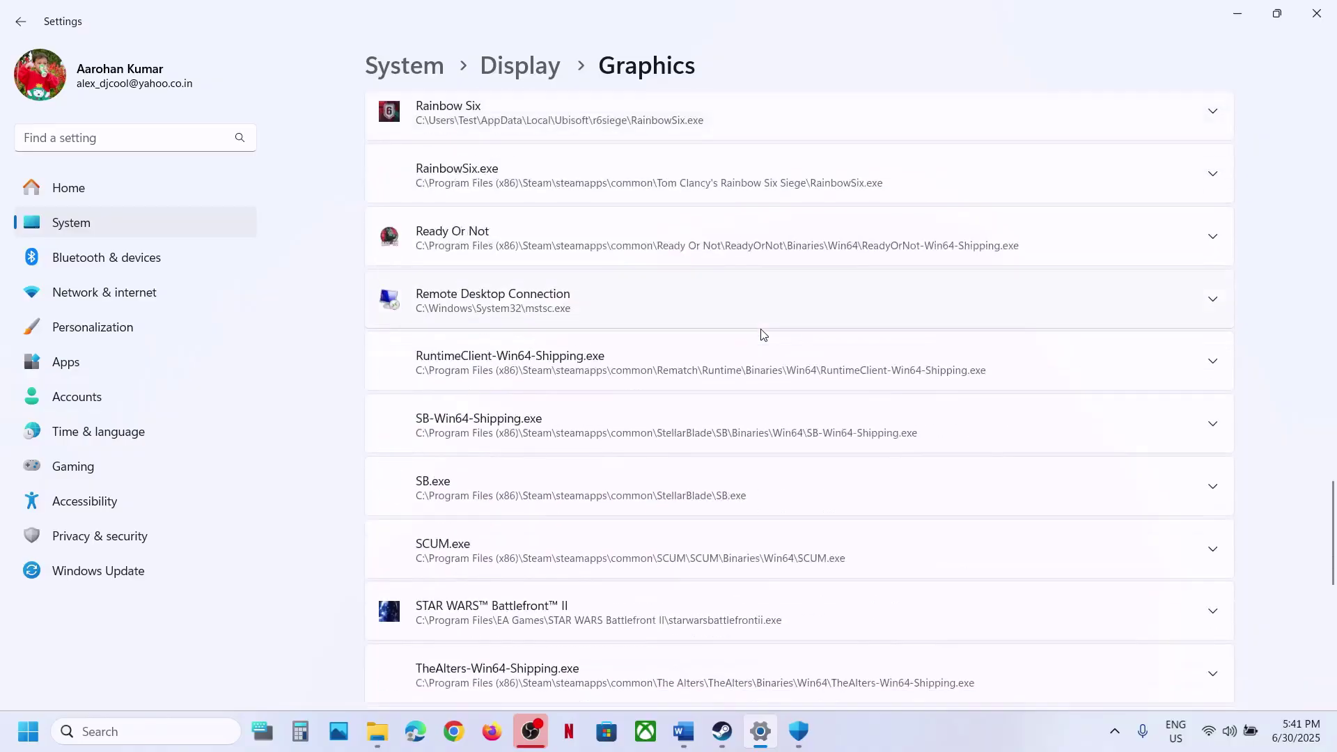
left_click(599, 258)
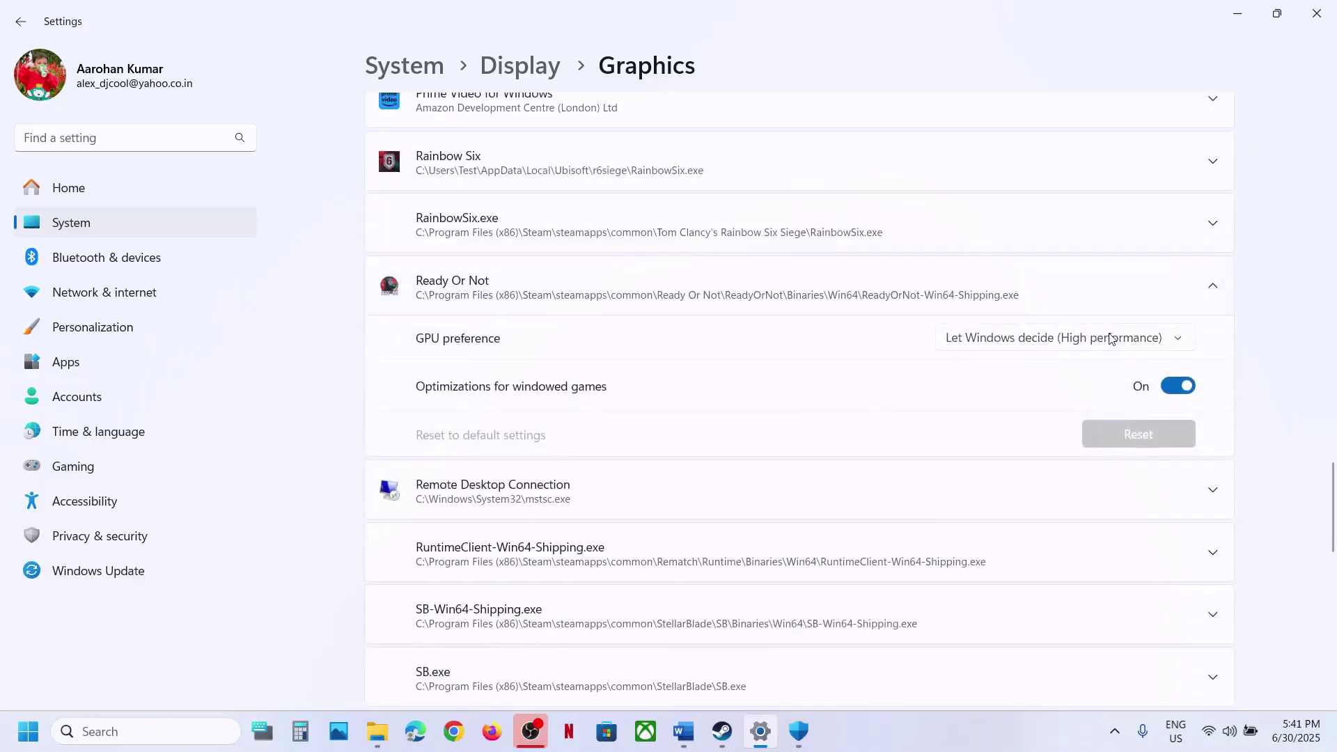
left_click(1107, 339)
left_click(1072, 401)
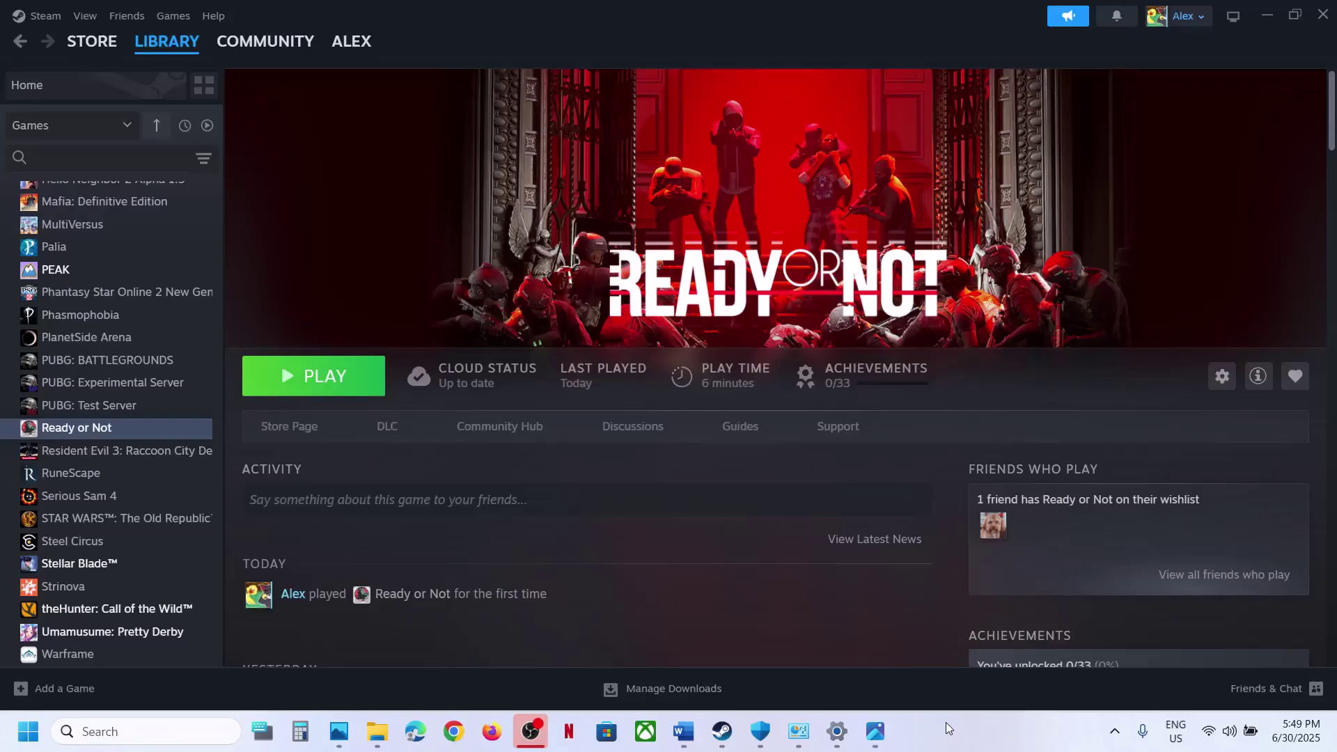
Step: In the Word document, review Step 11 and highlight its instruction about rolling back the graphics driver
left_click(684, 731)
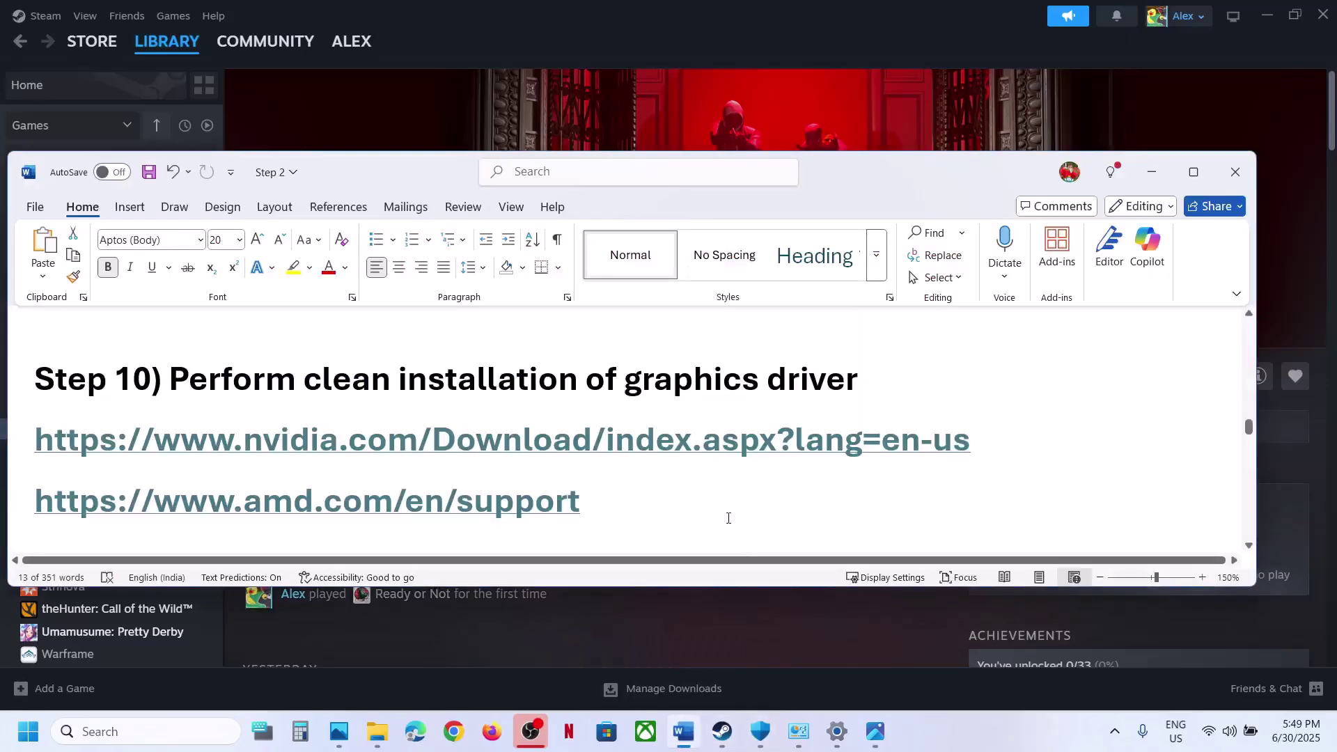
scroll(618, 494, "down", 5)
scroll(618, 495, "up", 1)
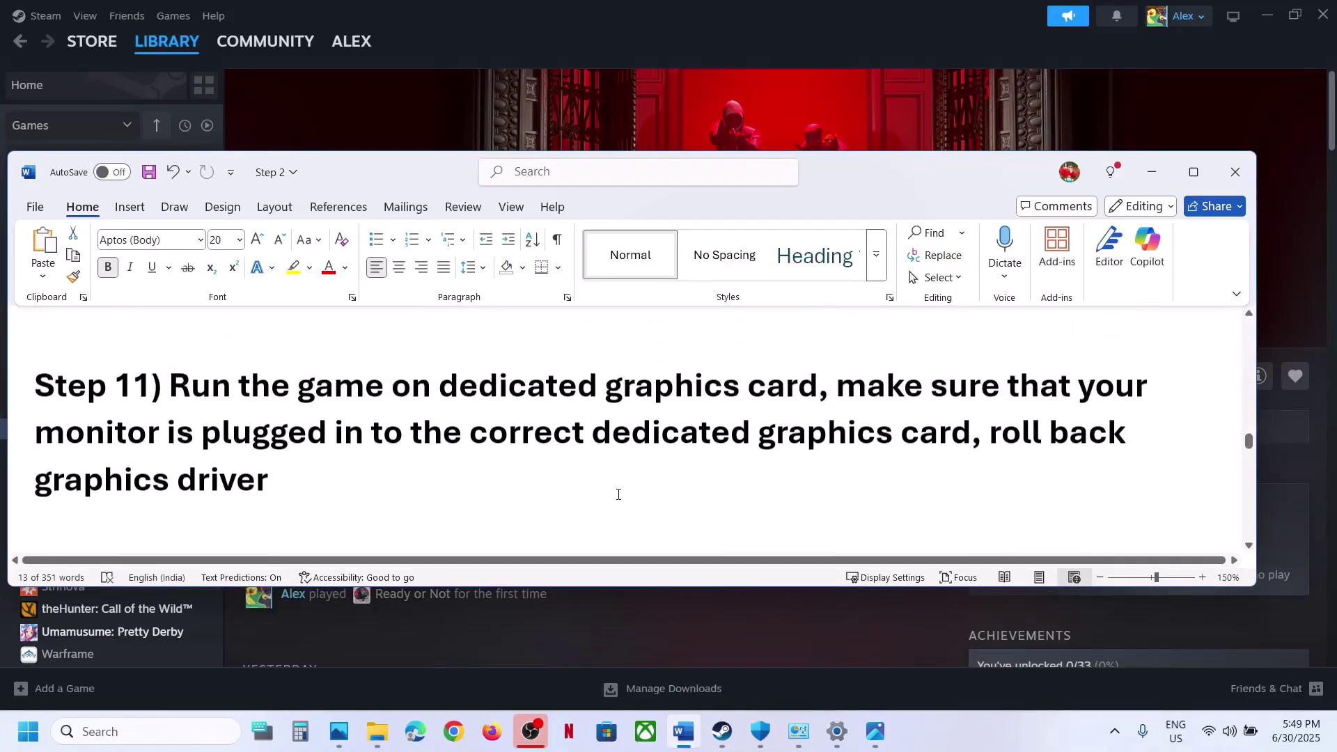
left_click_drag(993, 452, 1041, 472)
scroll(617, 450, "up", 3)
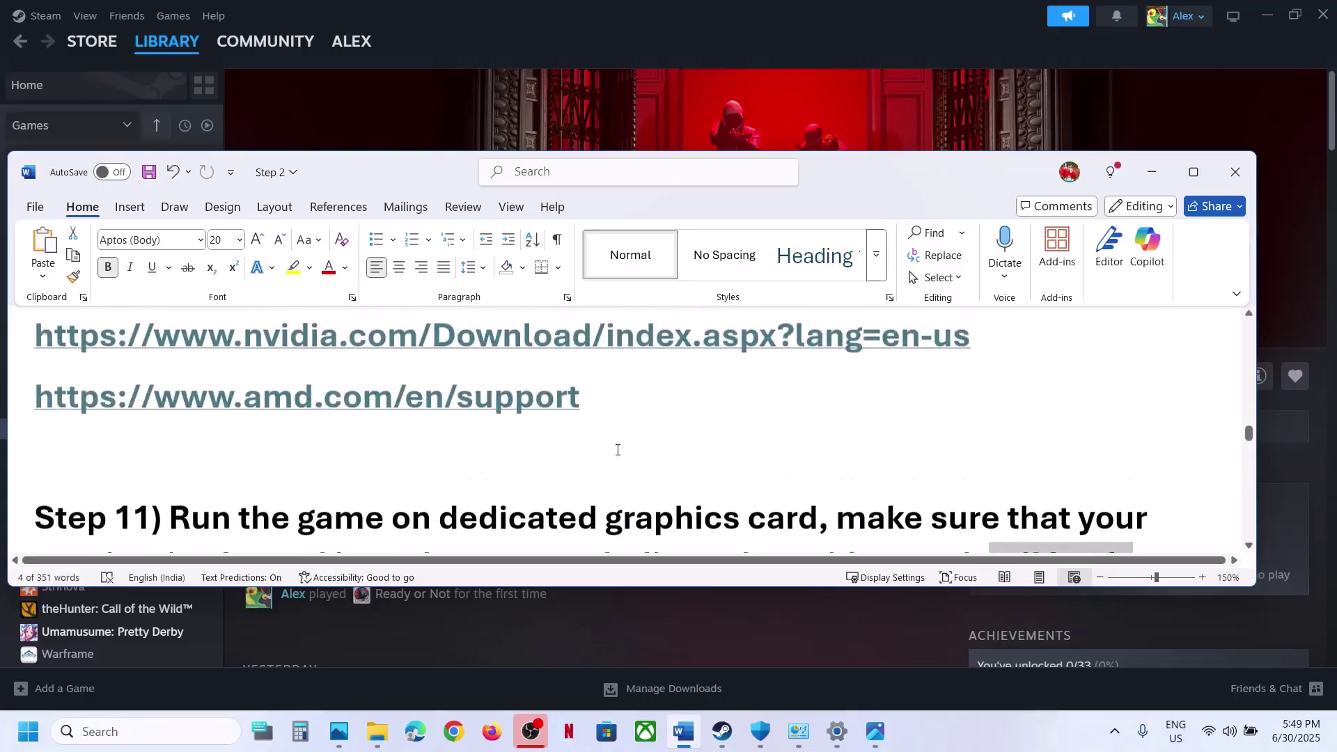
Step: Copy the NVIDIA driver download link under Step 10 and open it in Chrome
triple_click(997, 389)
key("ctrl+c")
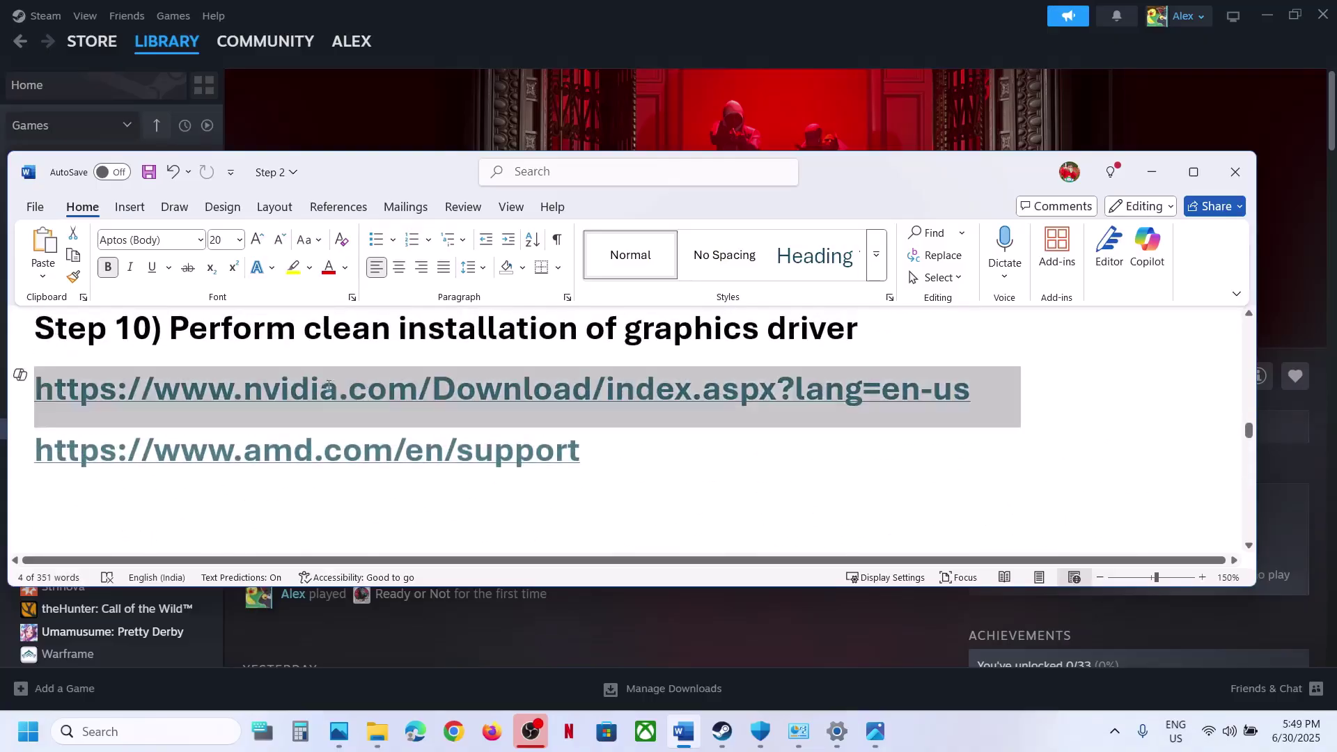
left_click(454, 731)
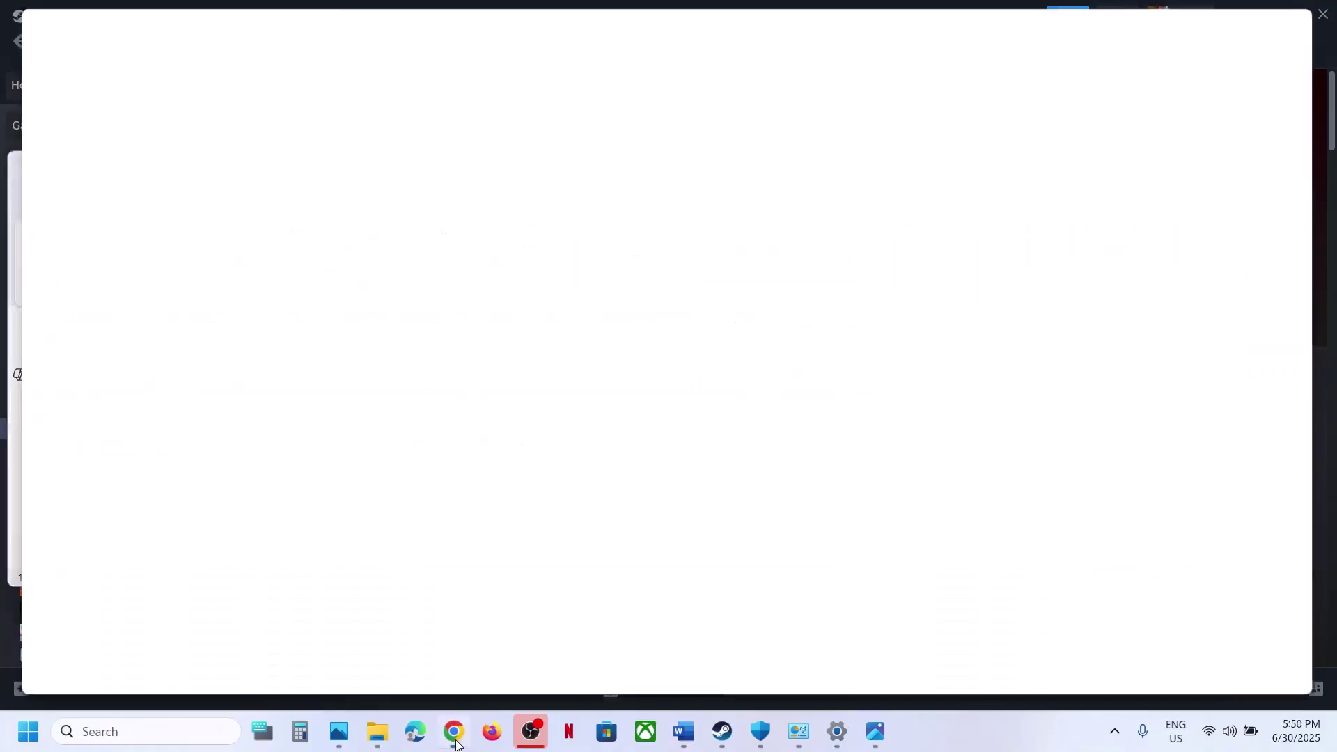
key("ctrl+v")
key("Return")
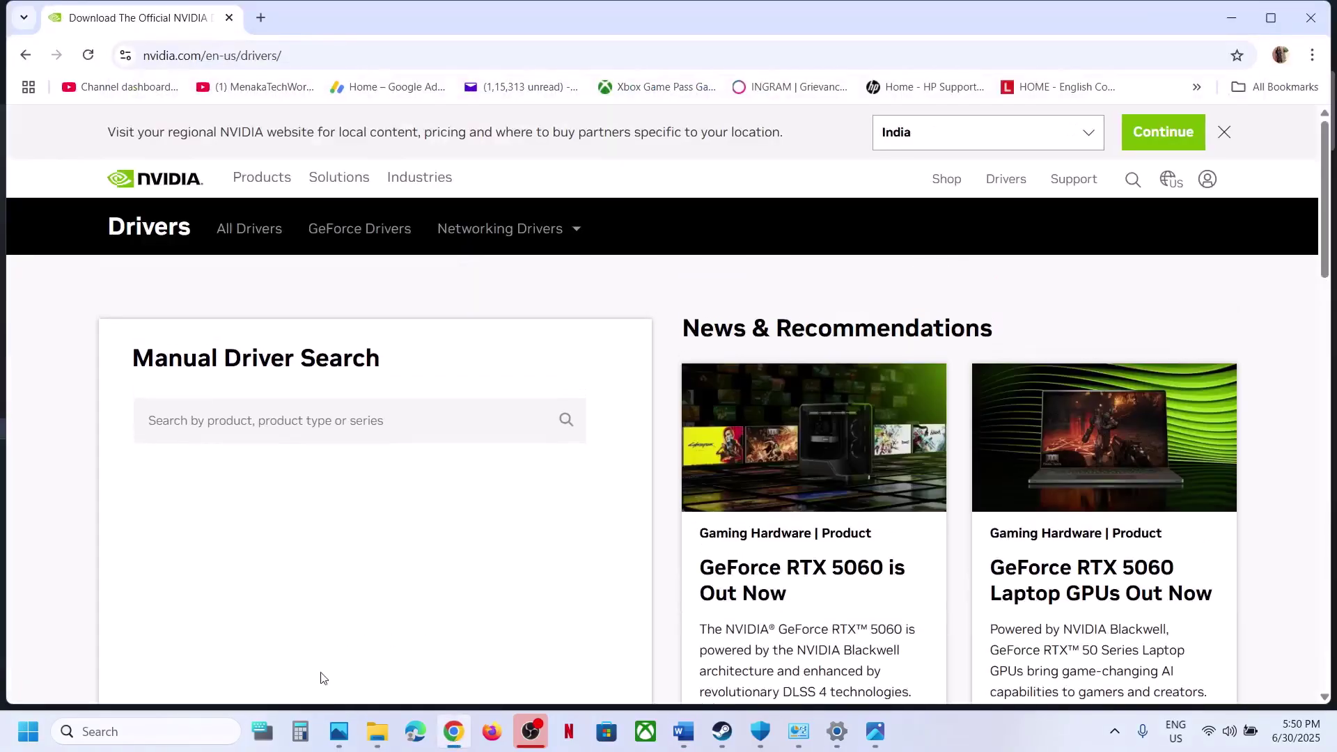
Step: Run the manual driver search for the GeForce RTX 3050 Laptop GPU on Windows 11 in English (US)
scroll(358, 462, "down", 3)
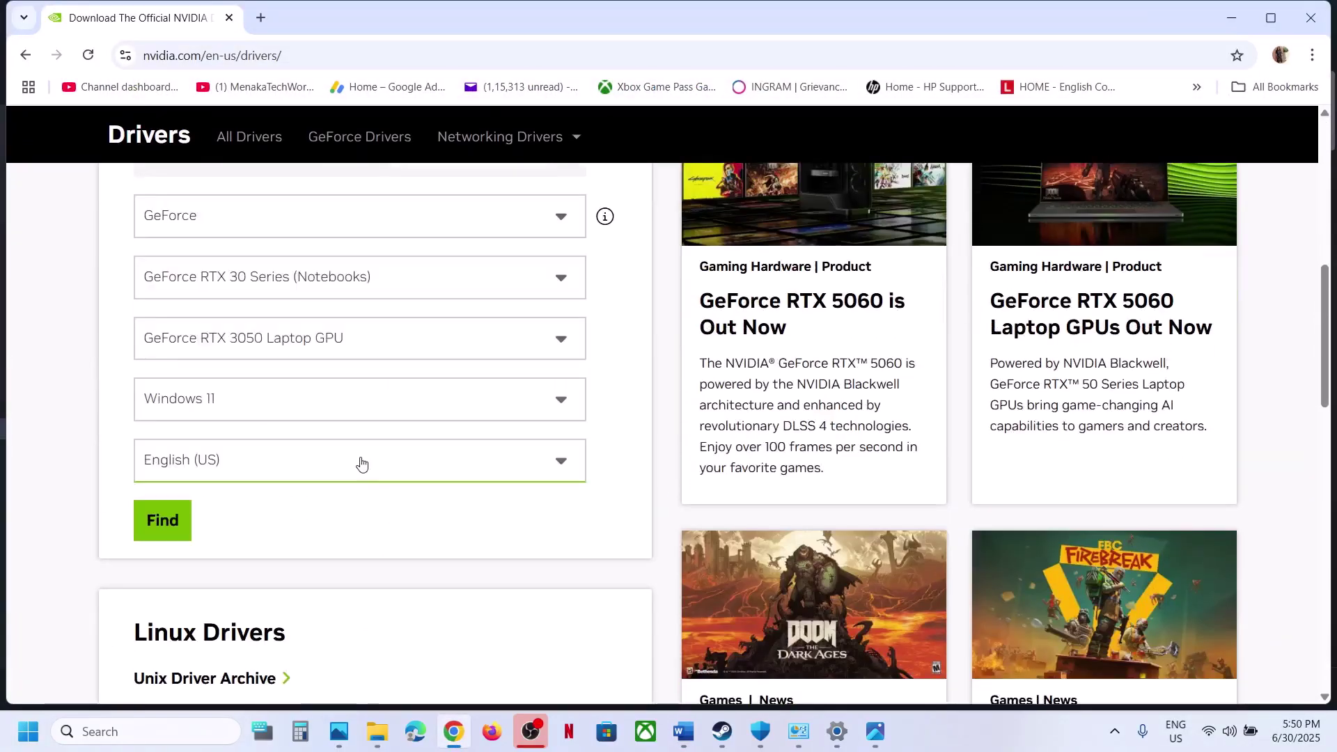
scroll(361, 462, "up", 2)
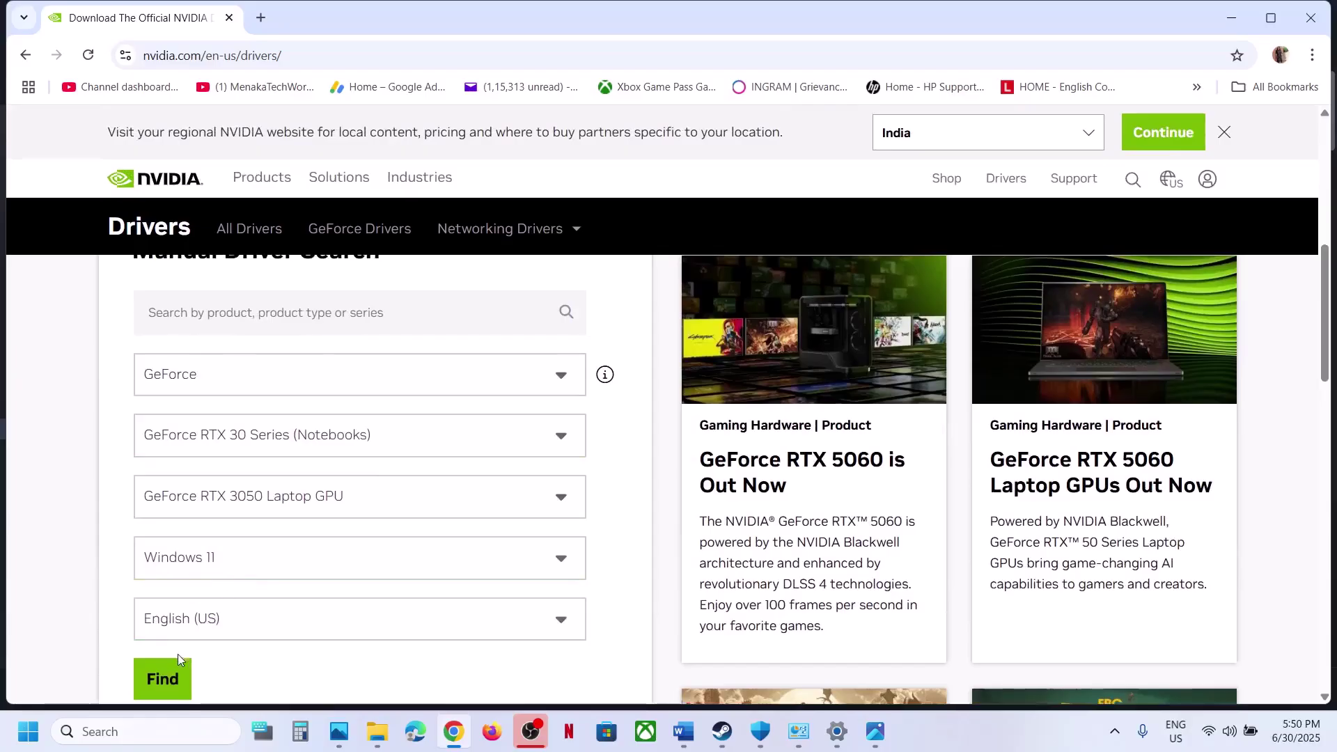
left_click(166, 677)
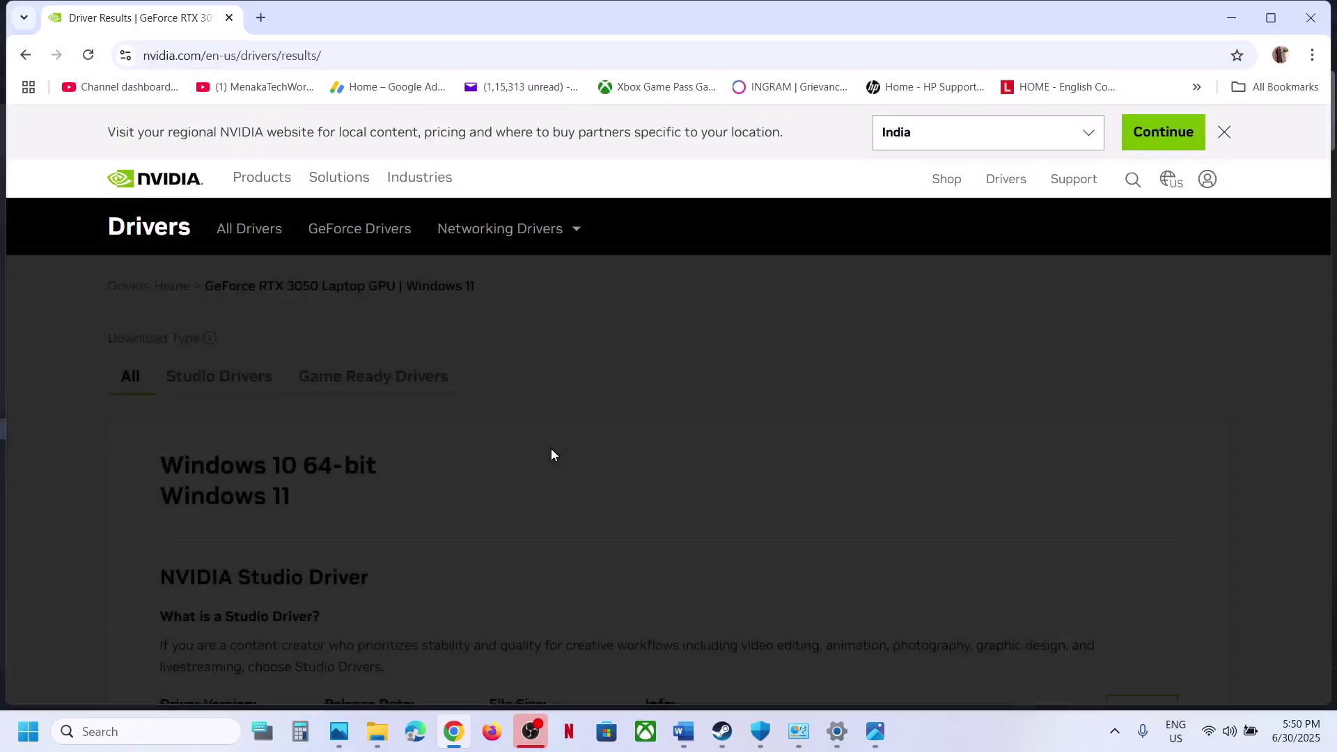
Step: Expand the list of older driver versions and highlight Game Ready Driver version 576.28
scroll(551, 454, "down", 4)
scroll(380, 444, "down", 5)
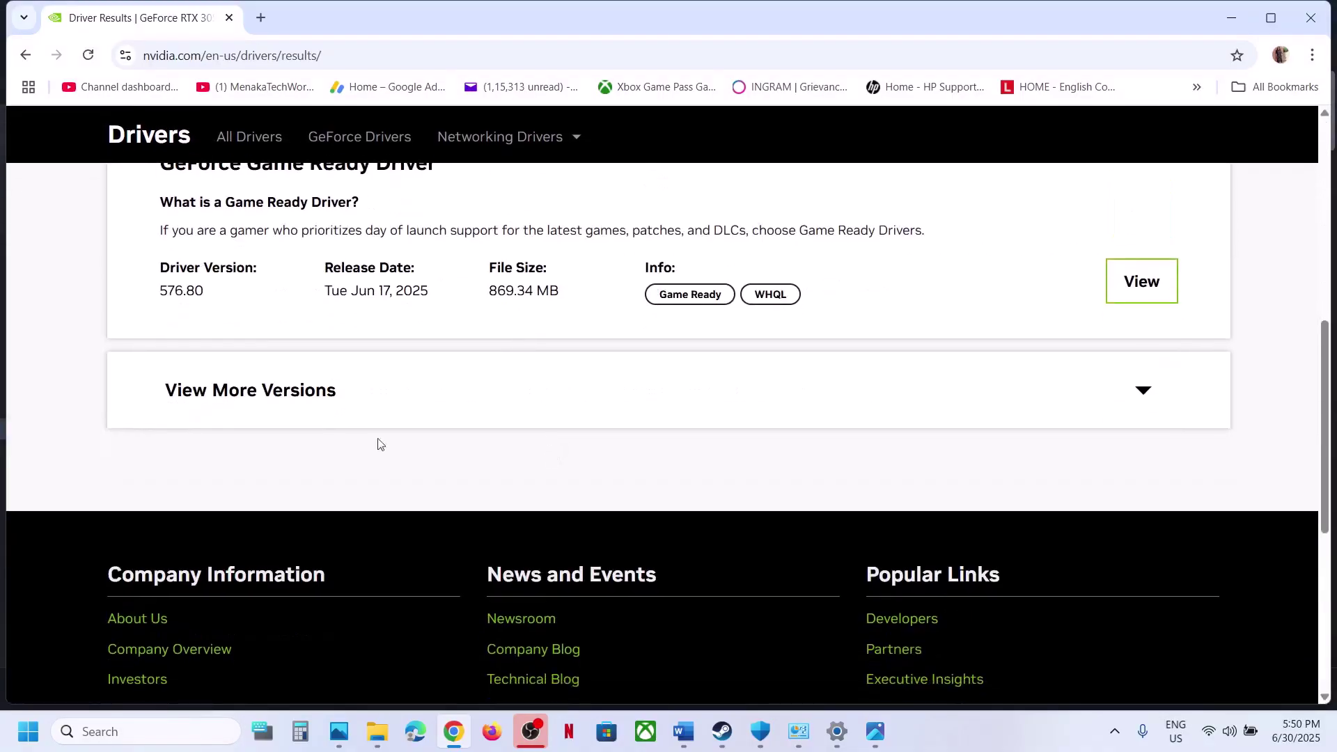
left_click(315, 397)
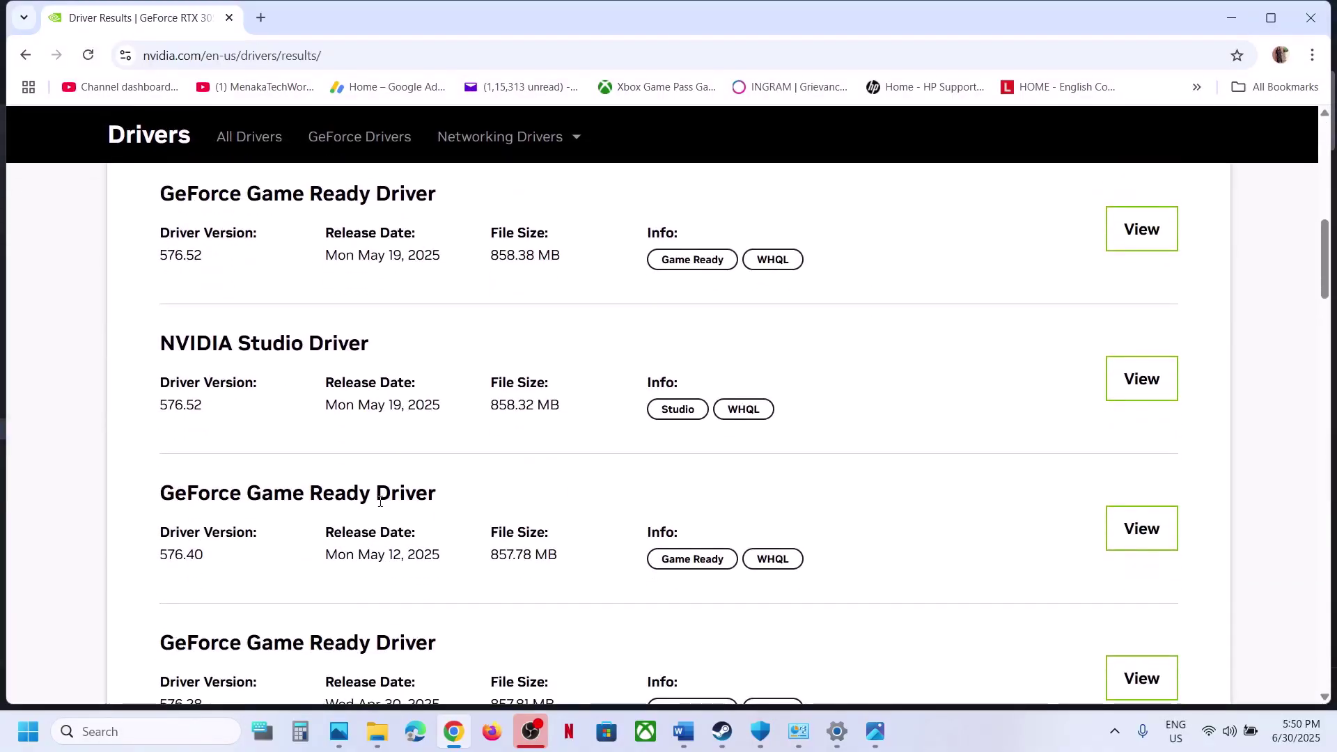
scroll(380, 501, "down", 5)
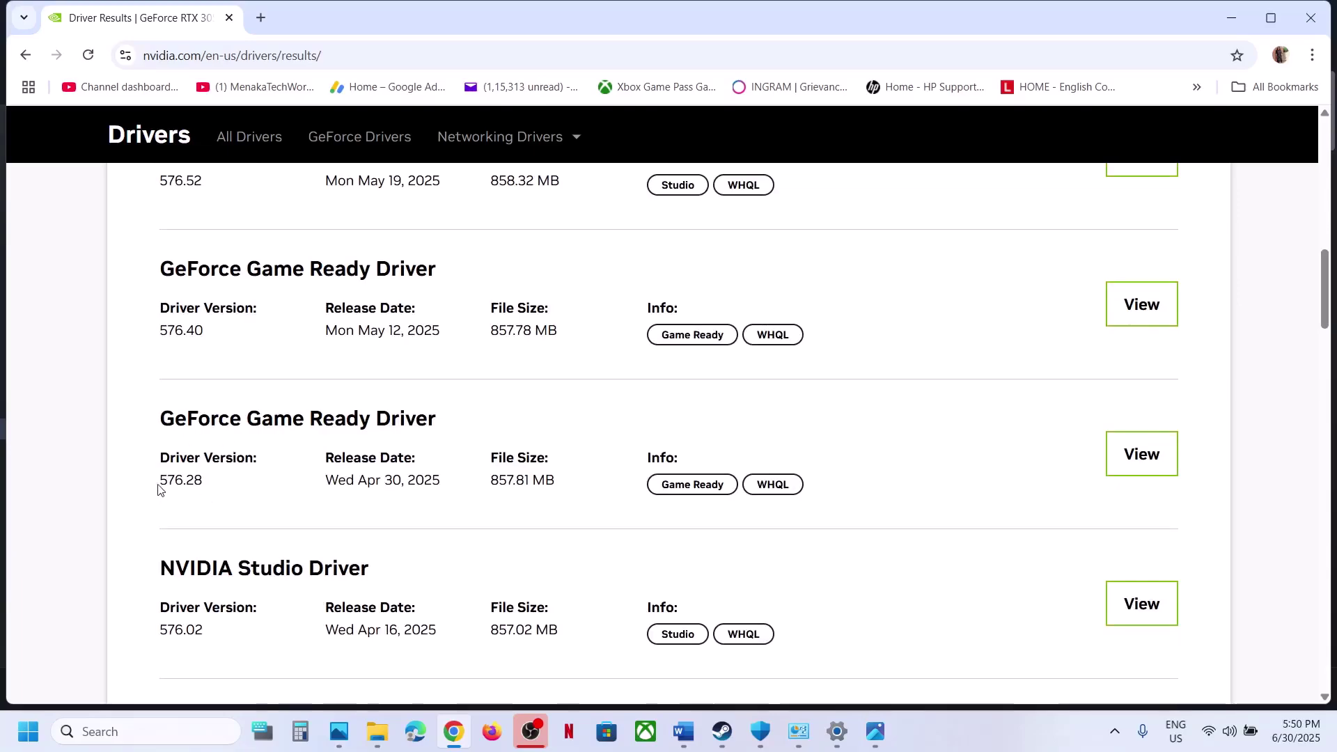
left_click_drag(160, 479, 211, 488)
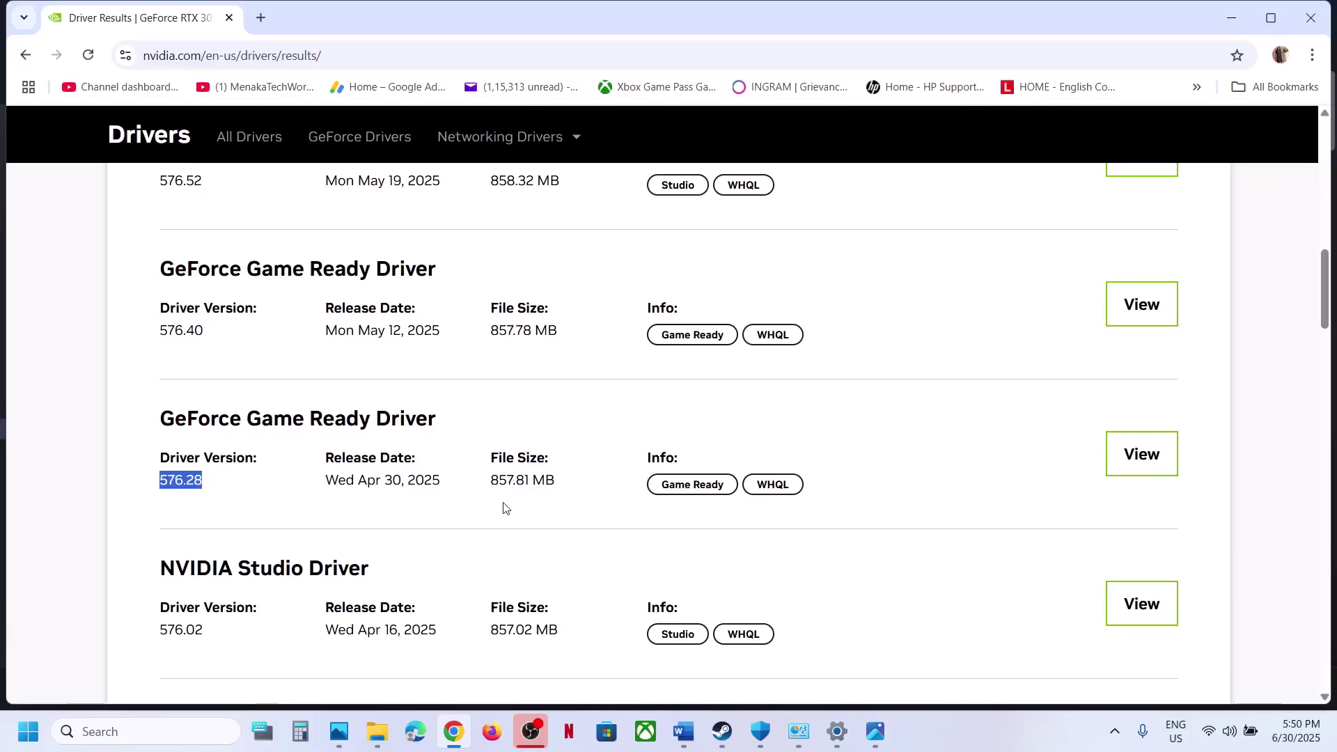
Step: Look further down the older drivers and highlight the Game Ready Driver entry with version 566.36
scroll(505, 508, "down", 9)
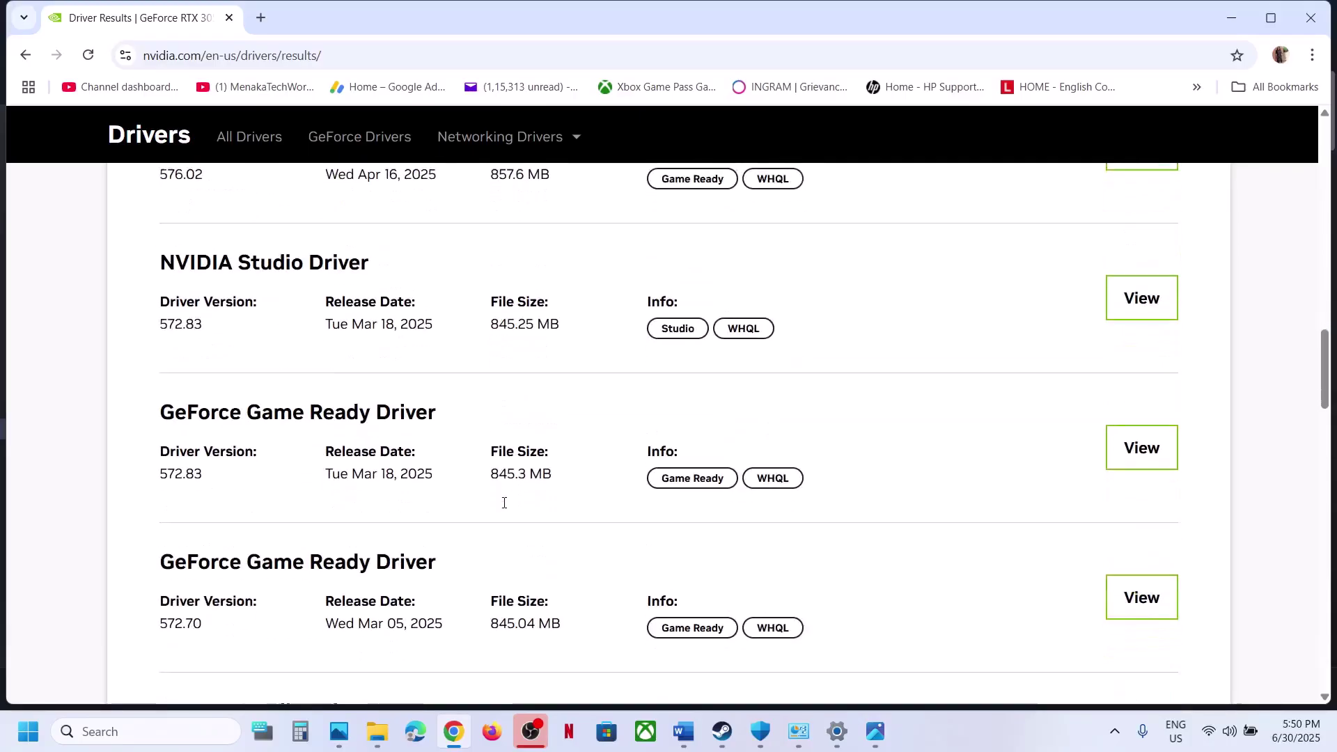
scroll(504, 502, "down", 13)
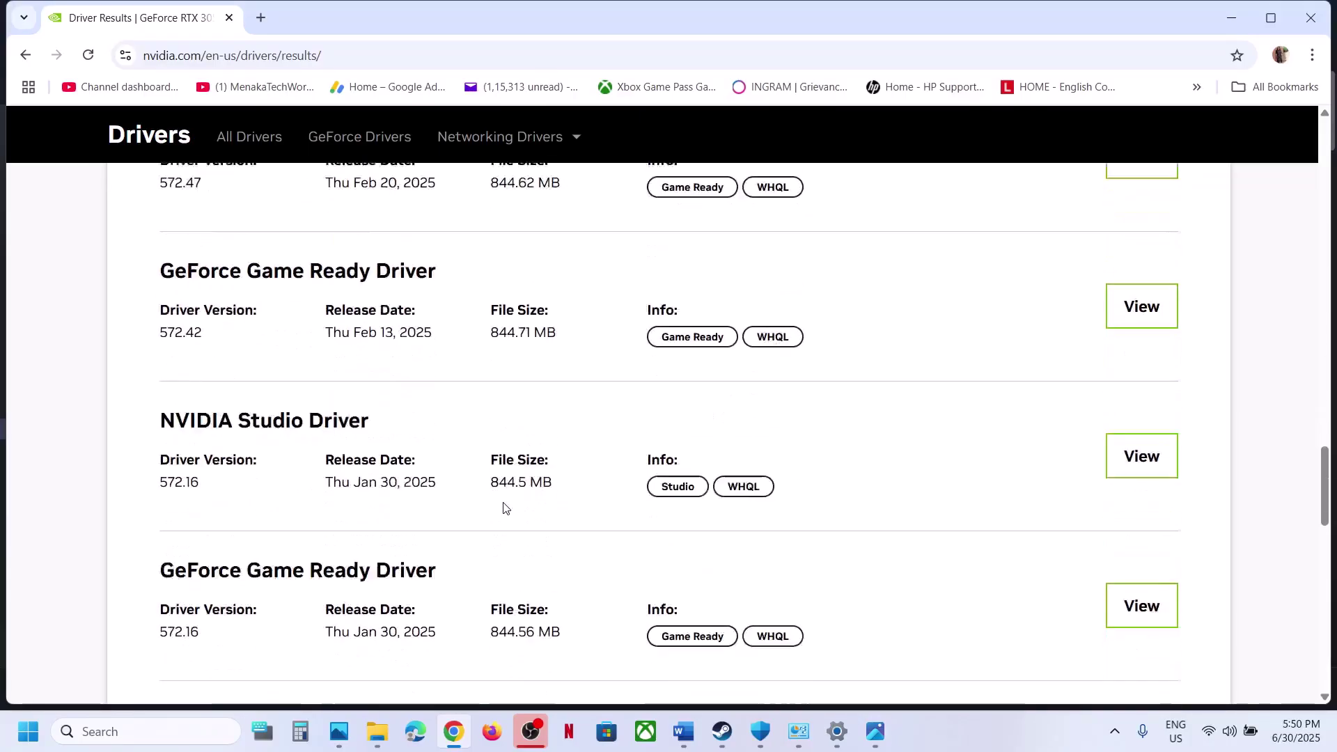
scroll(505, 508, "down", 7)
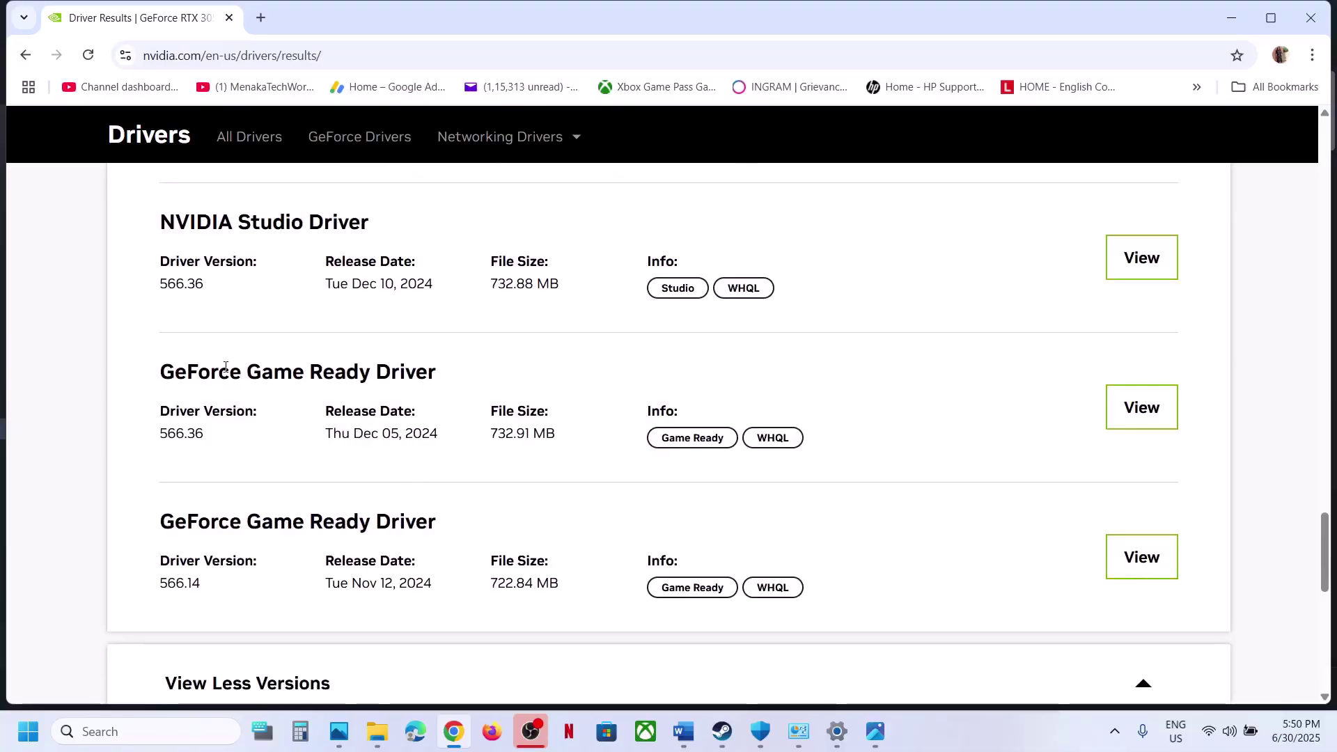
left_click_drag(199, 373, 450, 397)
left_click_drag(168, 433, 224, 440)
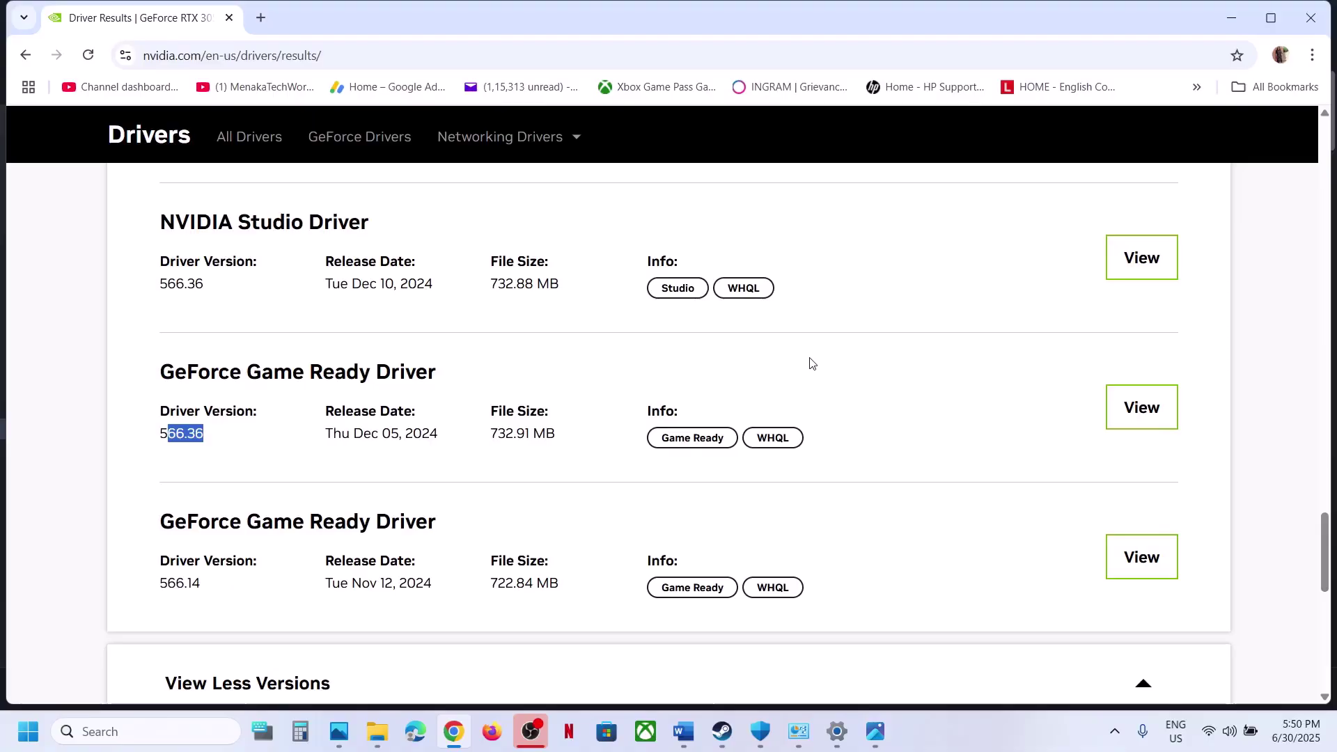
Step: Return to the Word document, review Steps 10 to 12, and highlight "Try power saver mode" in Step 12
left_click(942, 731)
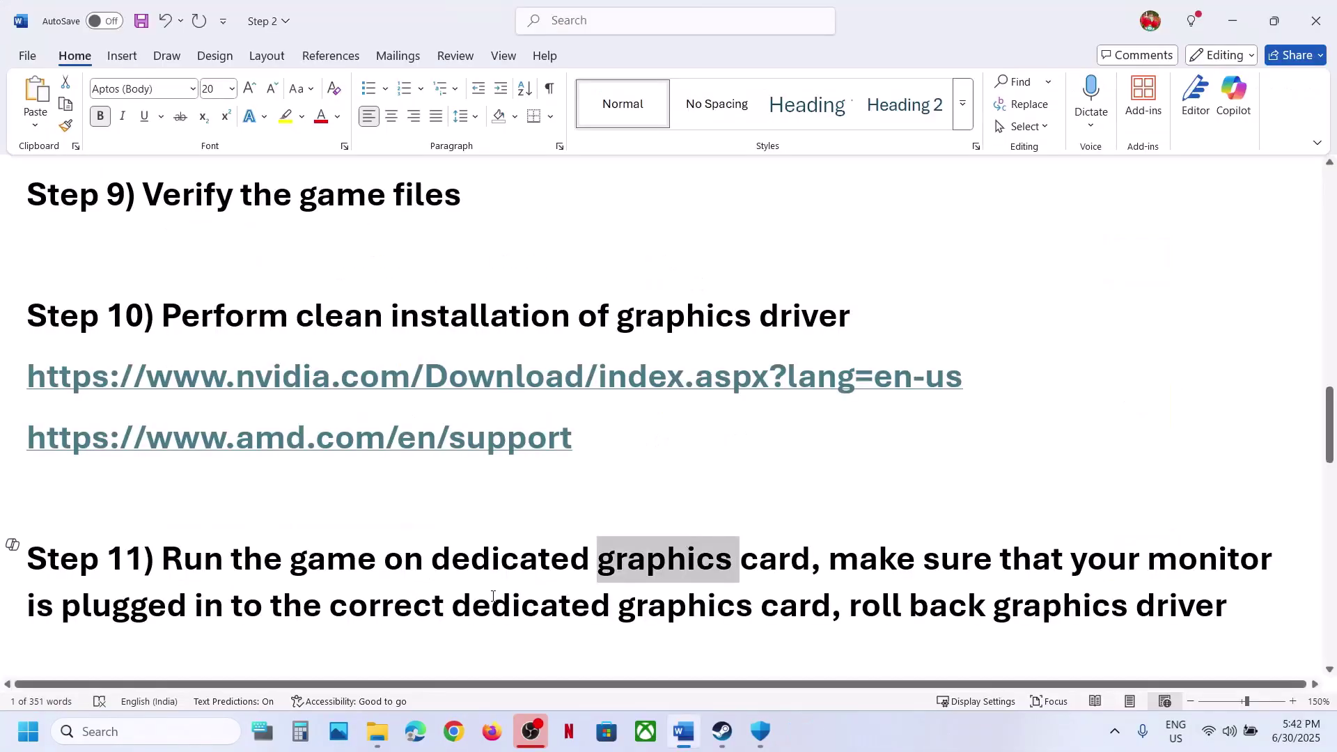
scroll(493, 596, "down", 3)
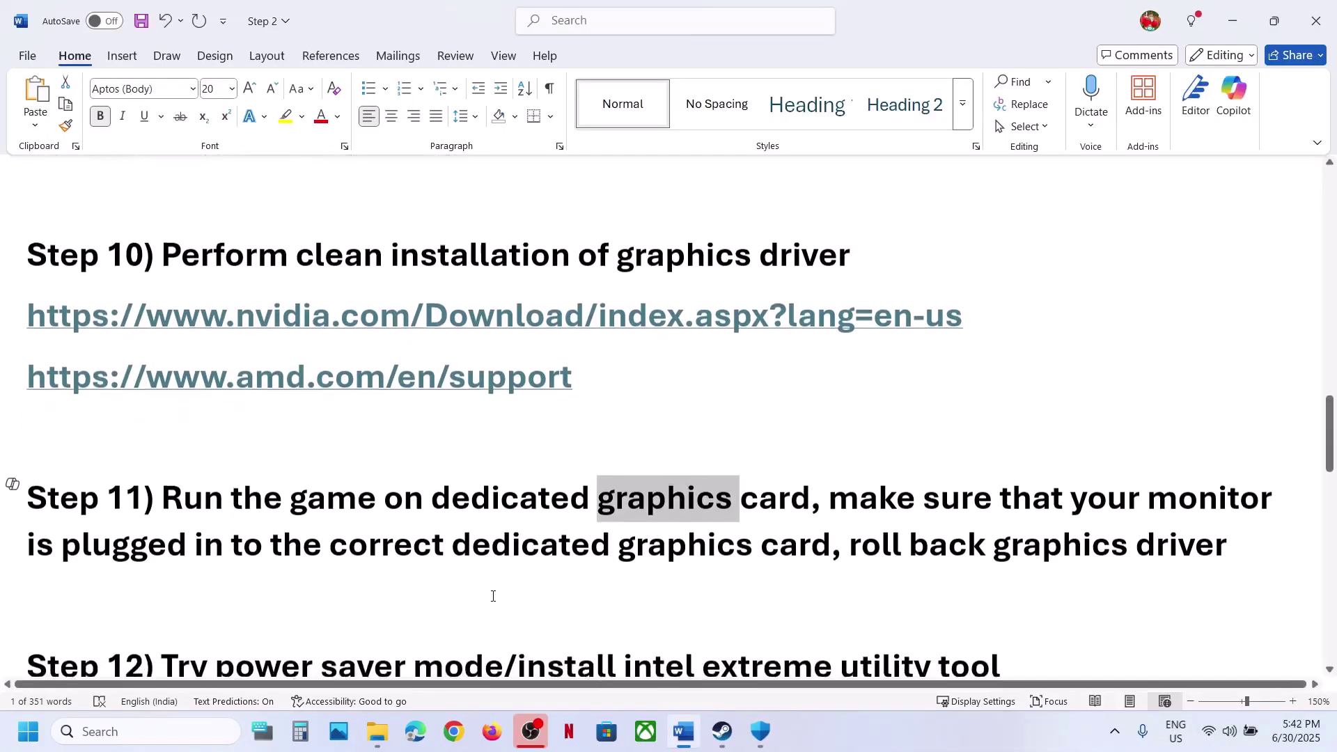
scroll(493, 596, "down", 2)
scroll(441, 573, "up", 4)
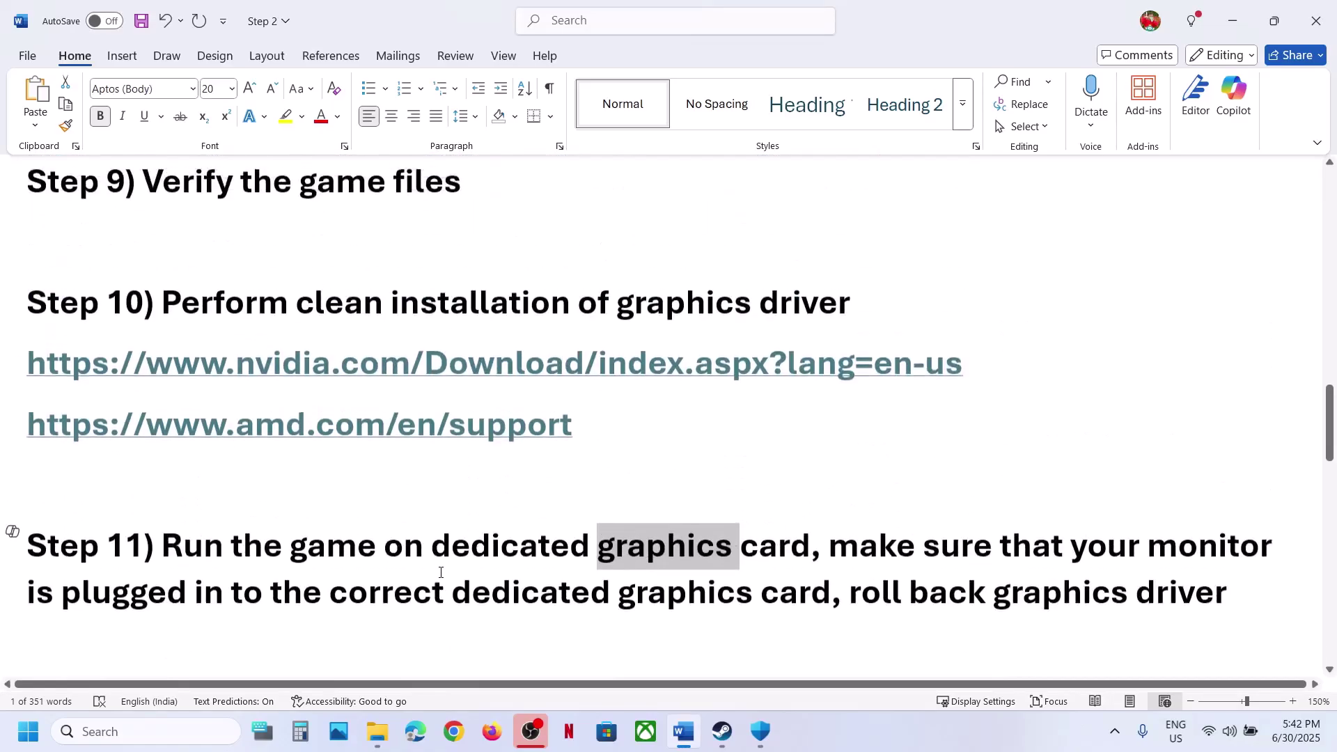
scroll(378, 515, "down", 3)
left_click_drag(161, 543, 503, 543)
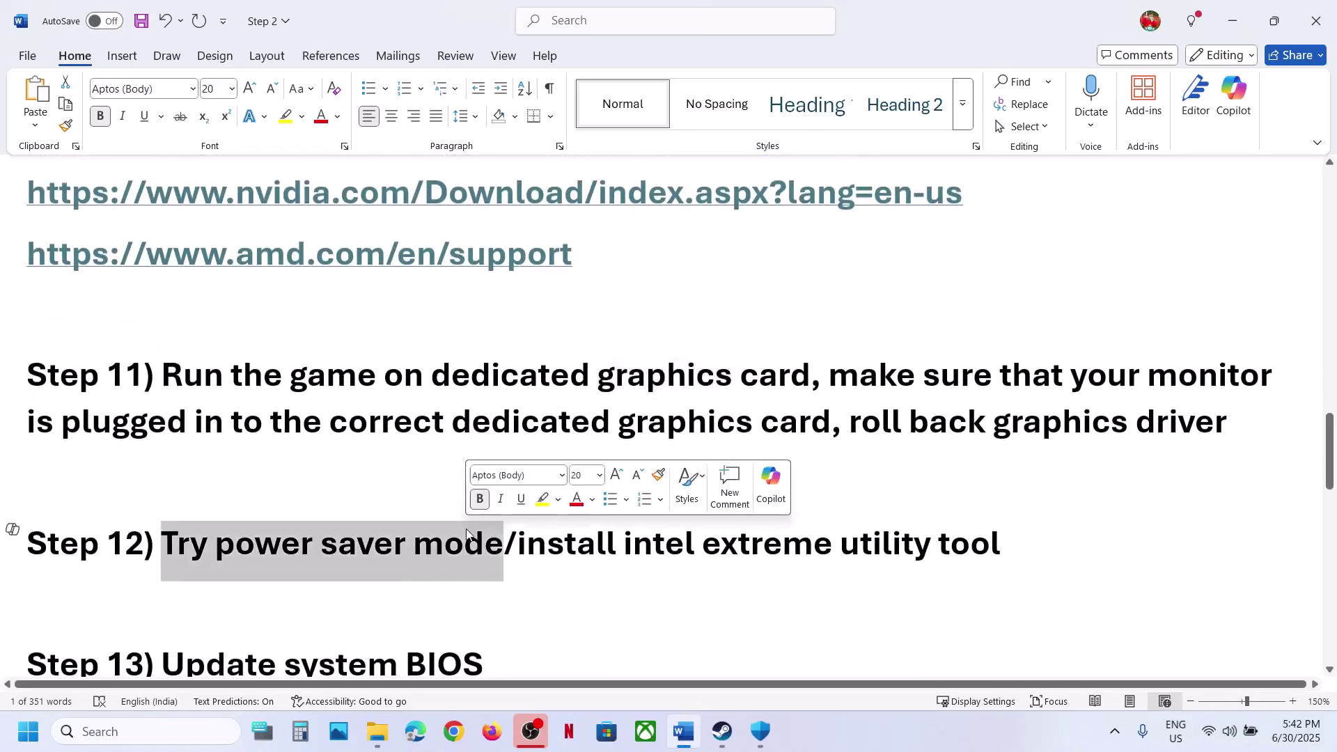
Step: Search Windows for "control" to launch Control Panel, and open Windows Defender Firewall under System and Security
left_click(78, 733)
type("con")
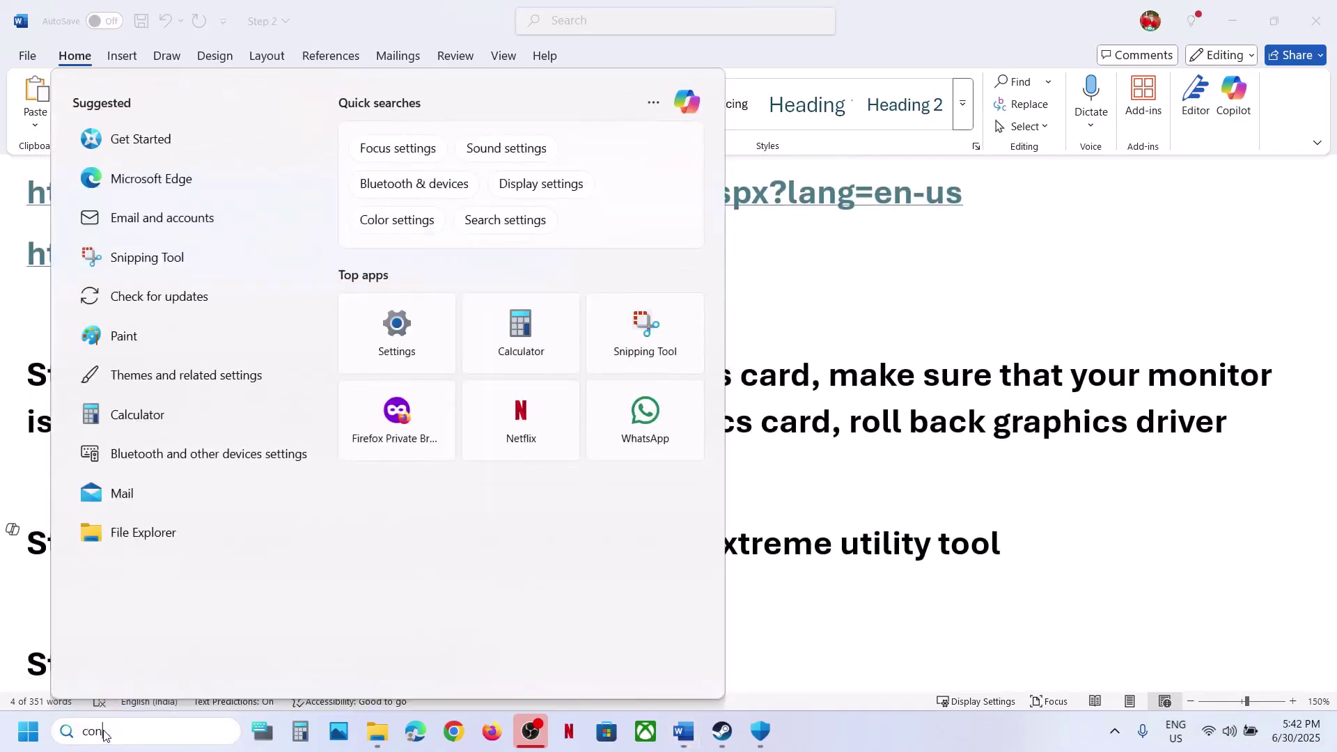
type("trol")
key("Return")
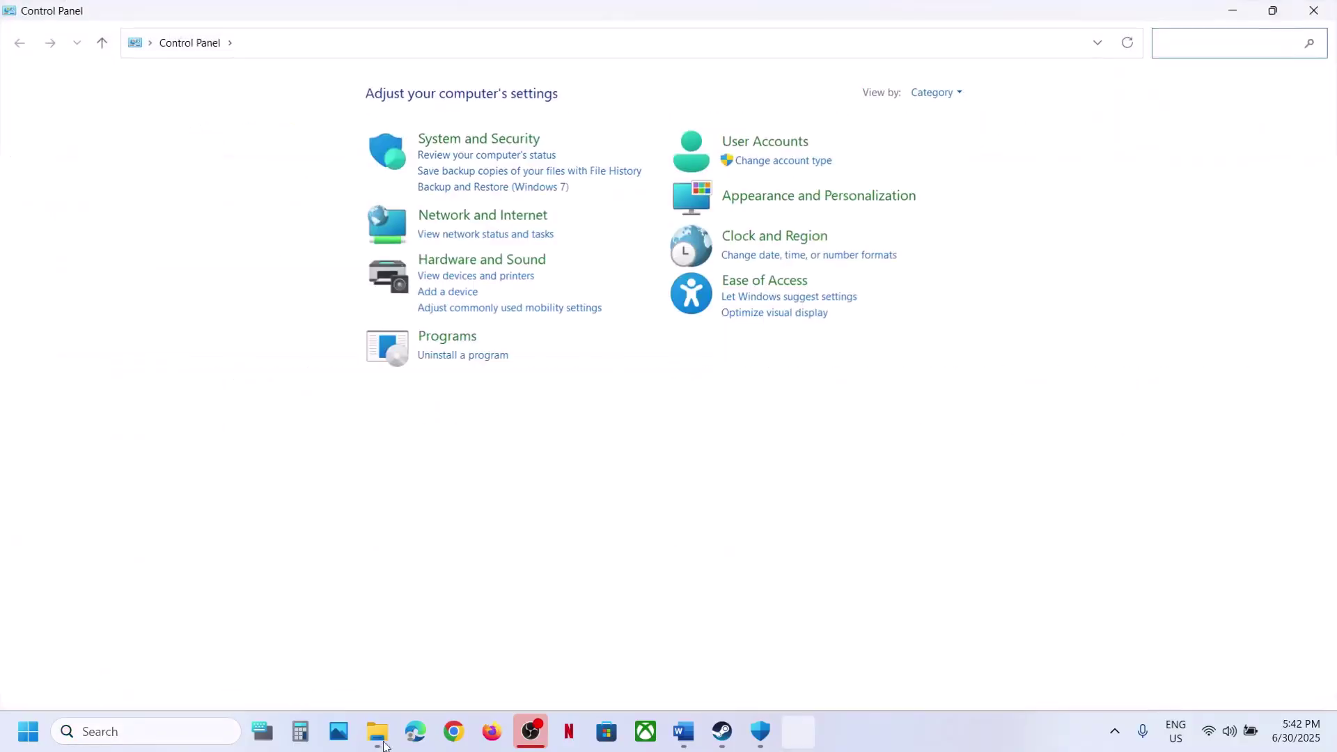
left_click(934, 730)
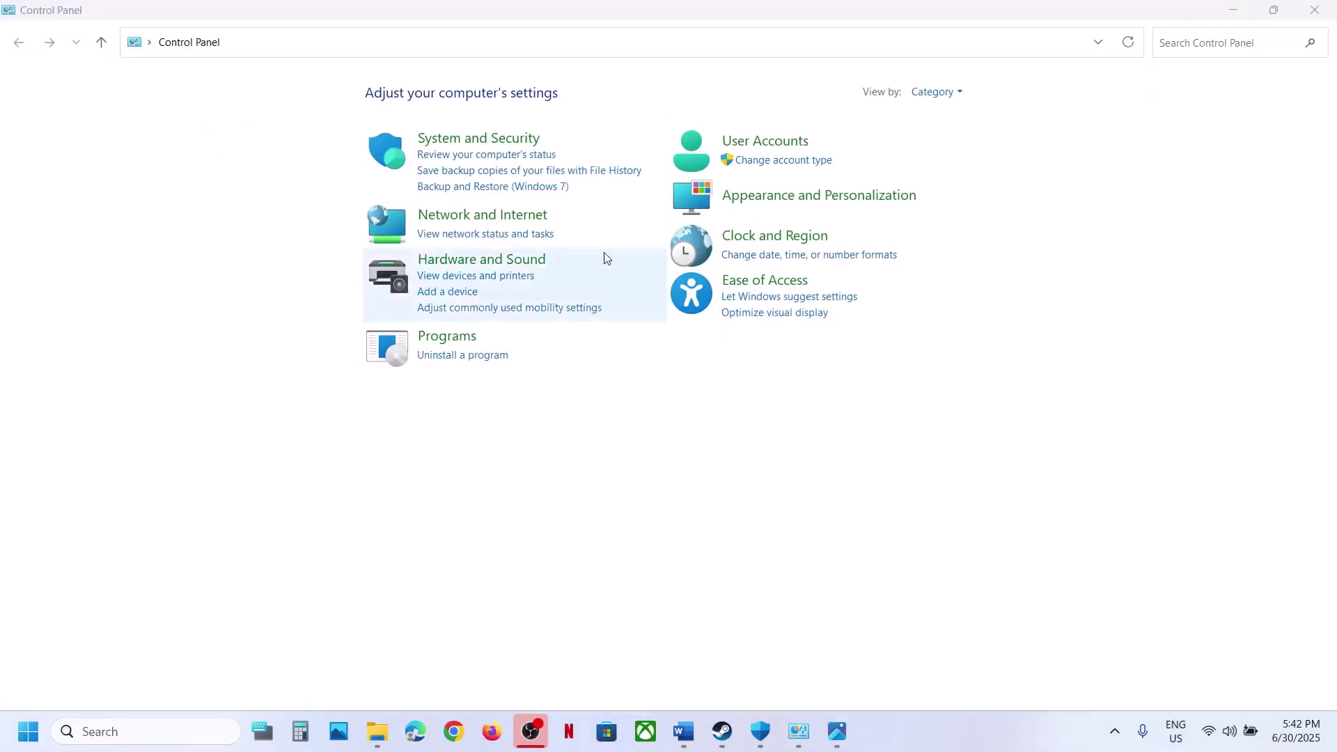
left_click(463, 139)
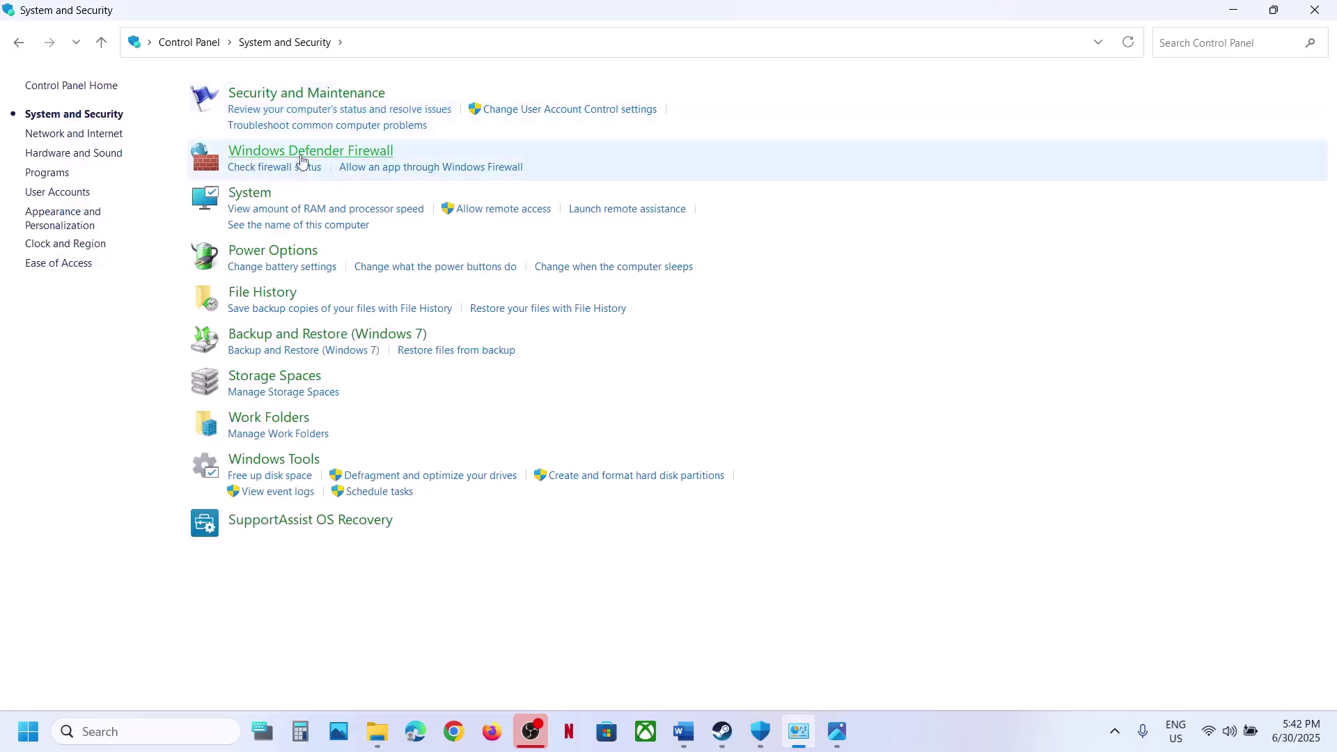
left_click(324, 158)
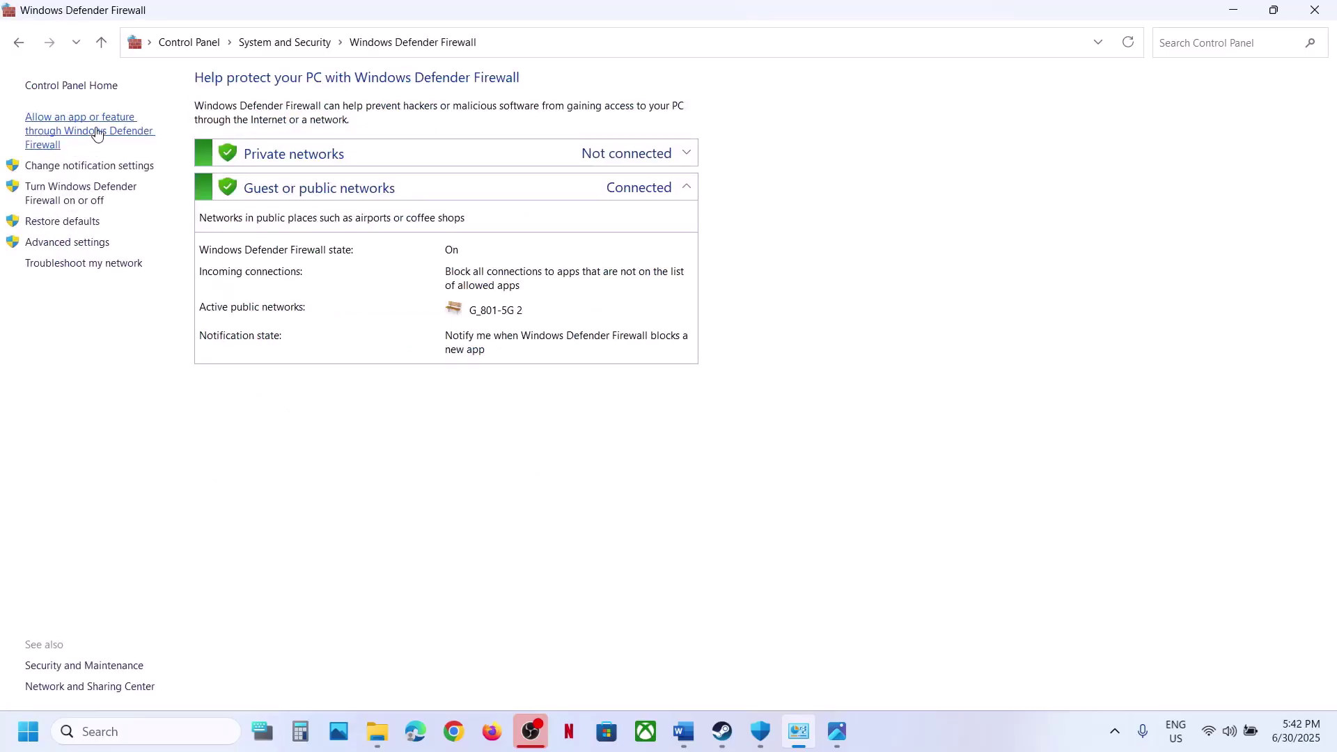
Step: Open the list of apps allowed through Windows Defender Firewall, unlock it for changes, and start browsing for another app to allow
left_click(98, 134)
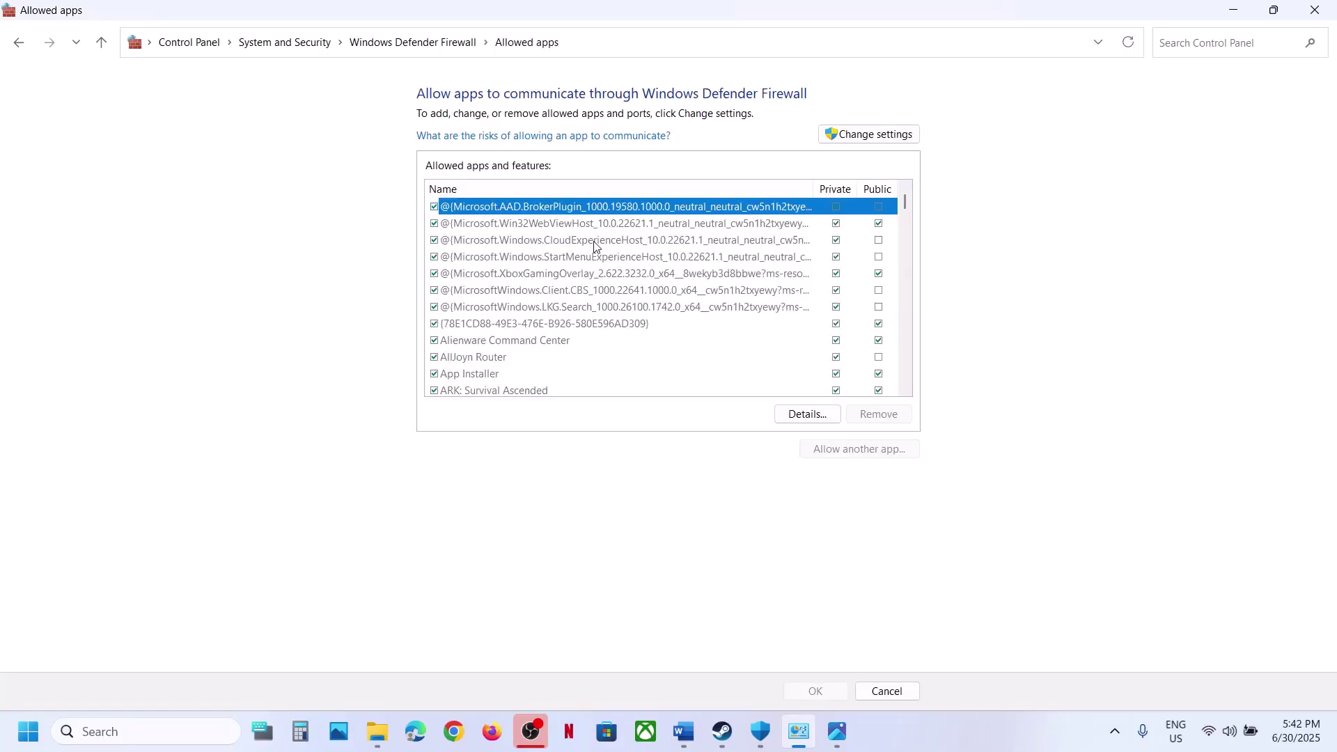
left_click(888, 133)
left_click(896, 451)
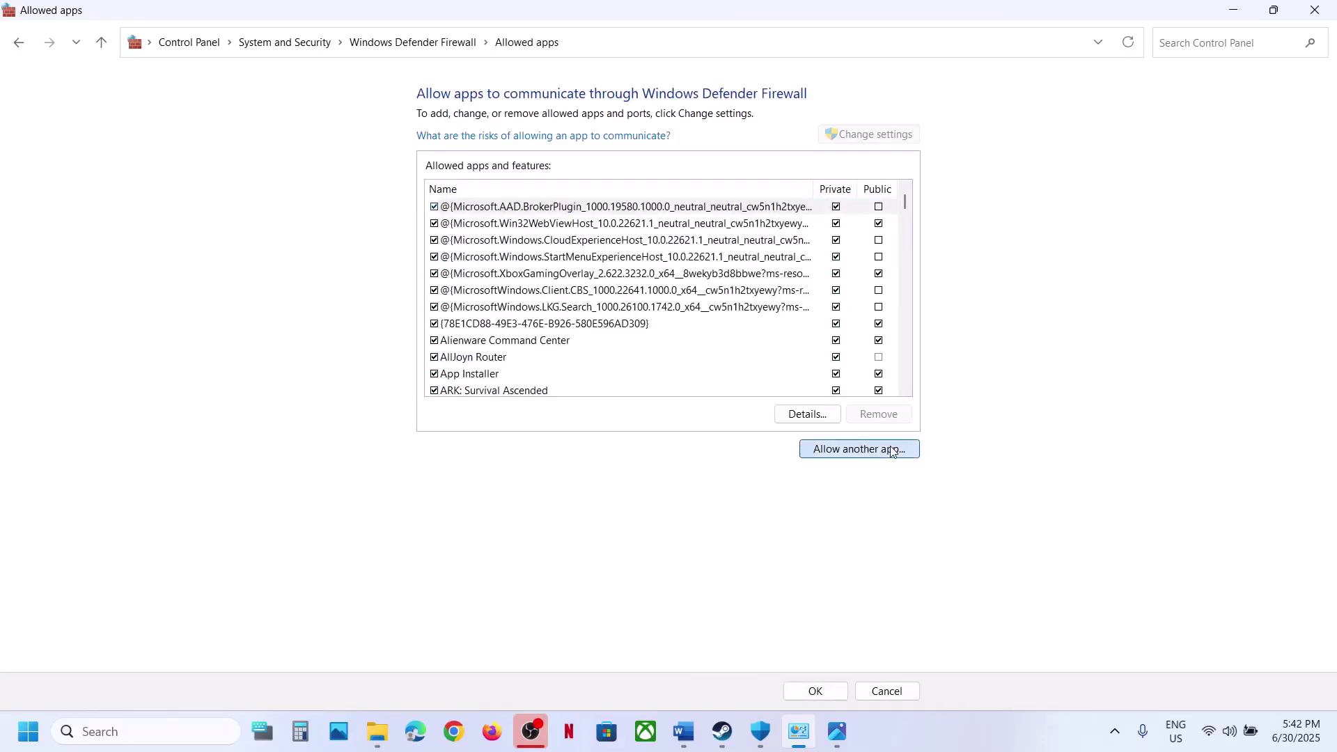
left_click(793, 449)
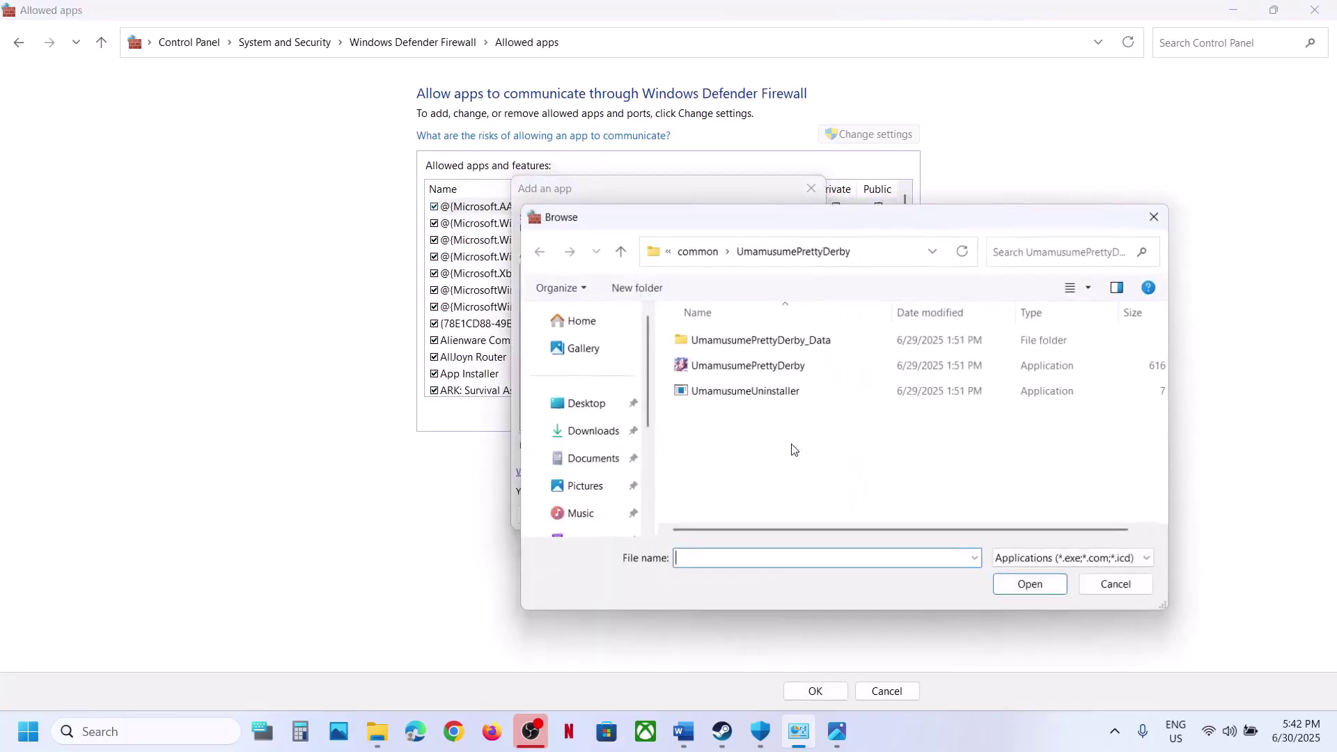
Step: Choose the ReadyOrNot application from the Ready Or Not folder under steamapps\common and add it to the firewall's allowed apps
left_click(696, 250)
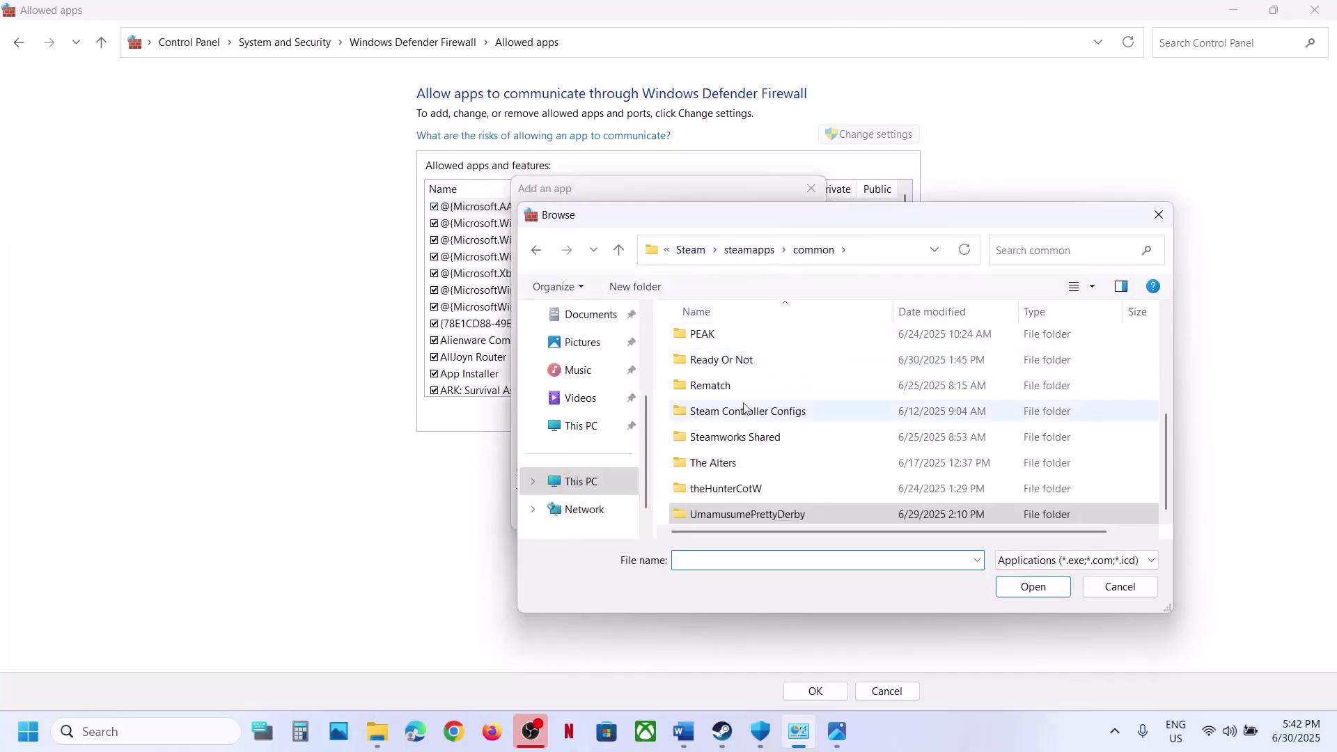
left_click(749, 363)
double_click(749, 363)
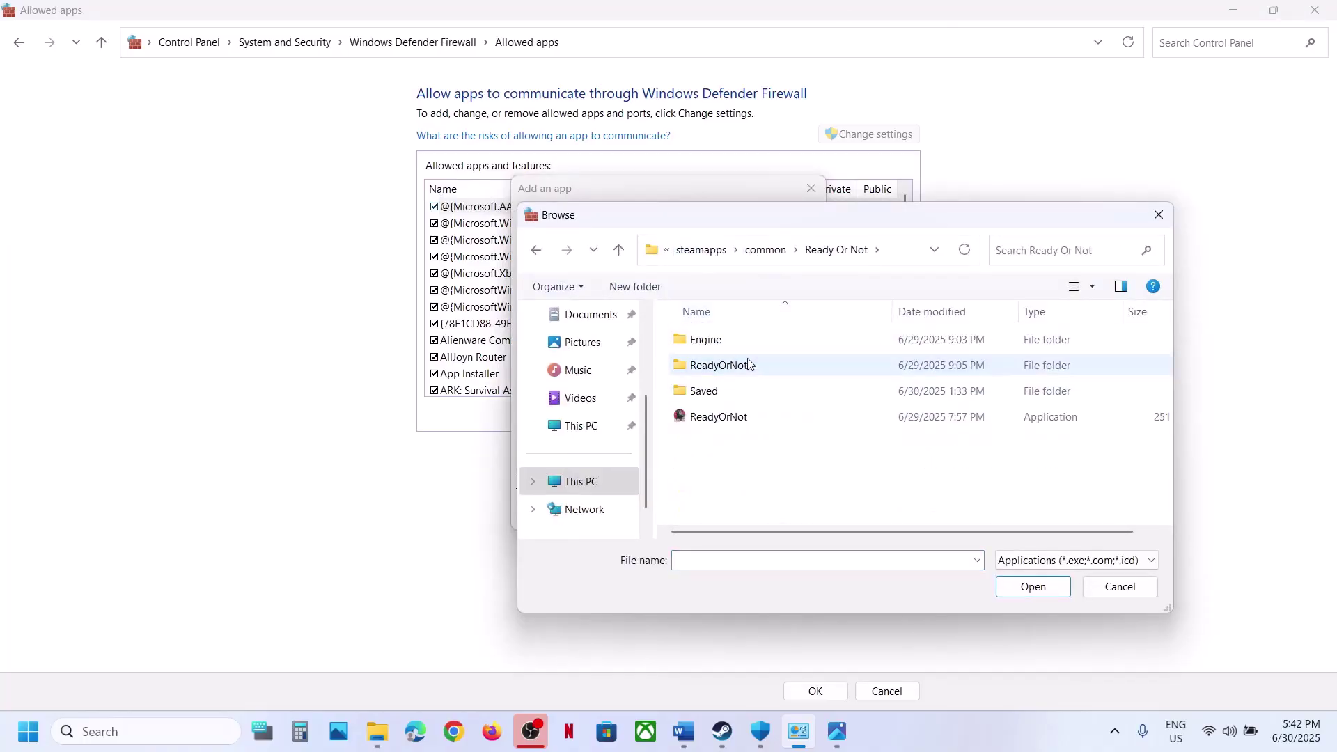
left_click(728, 416)
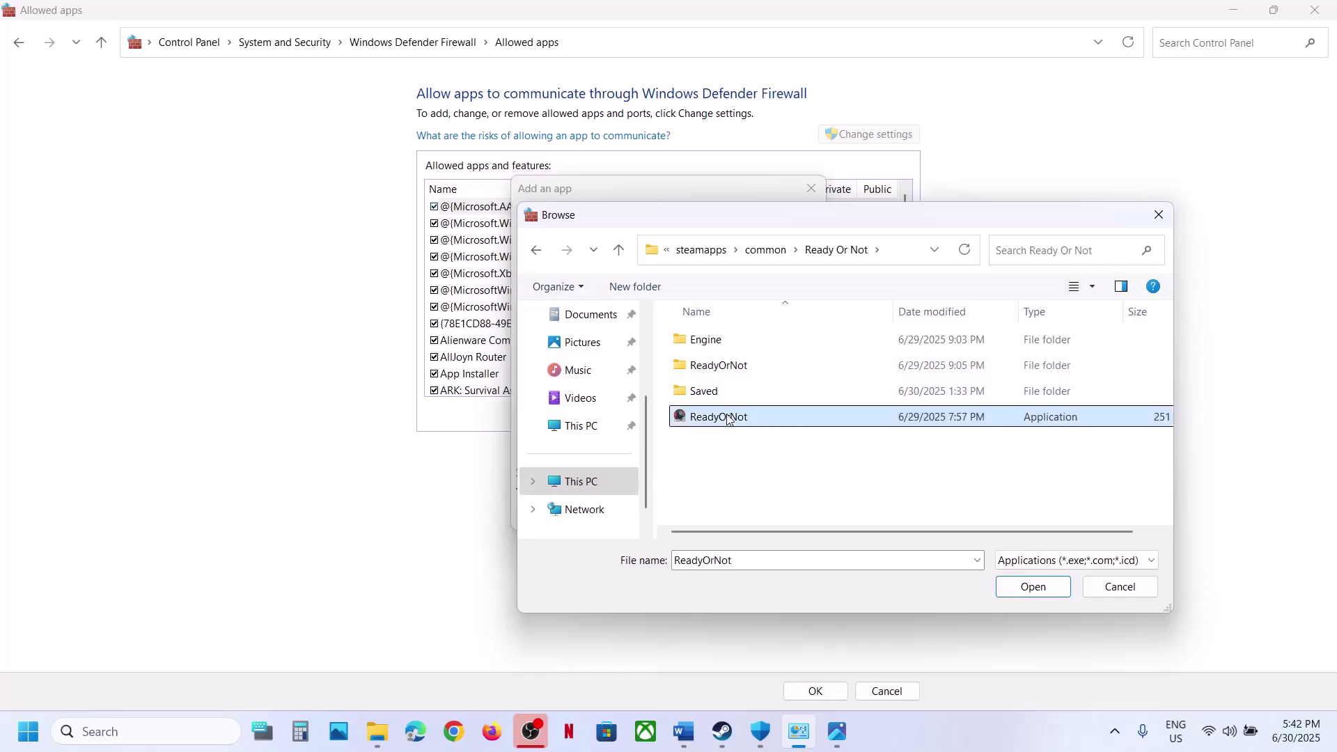
left_click(1033, 587)
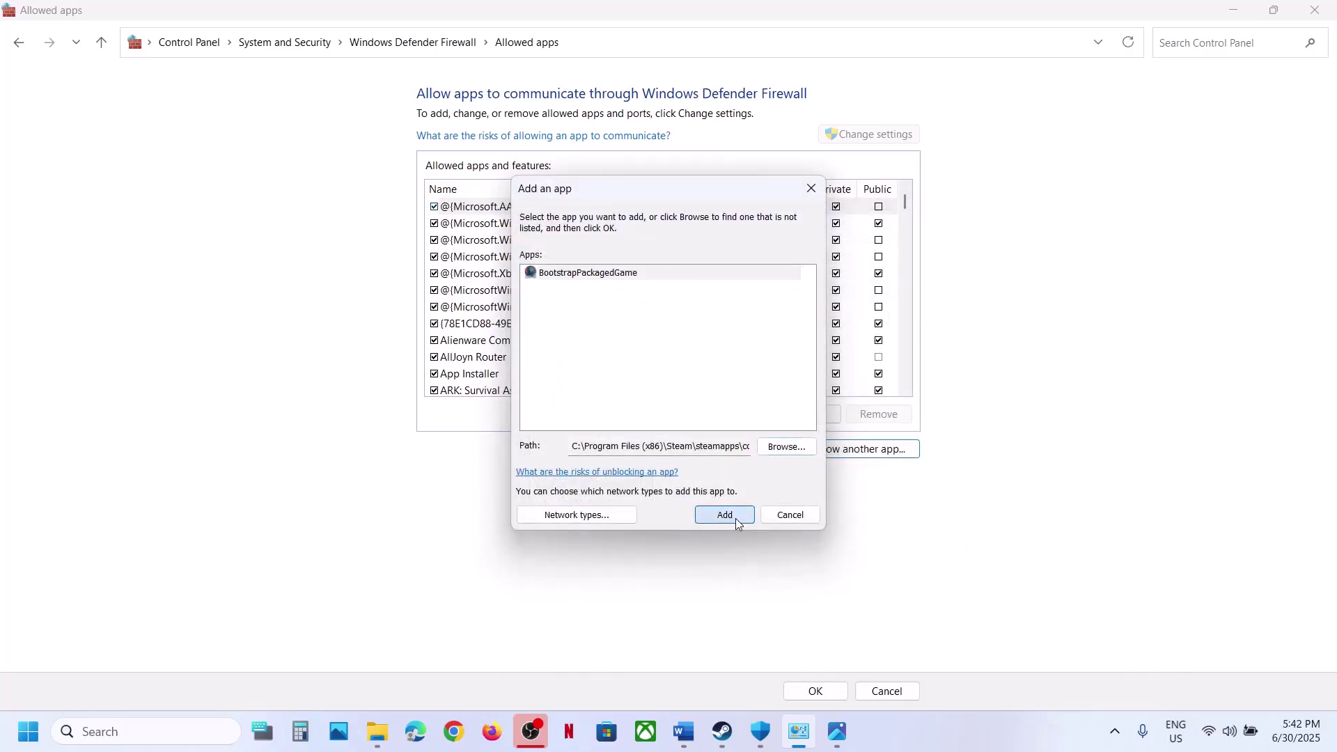
left_click(737, 522)
left_click(794, 426)
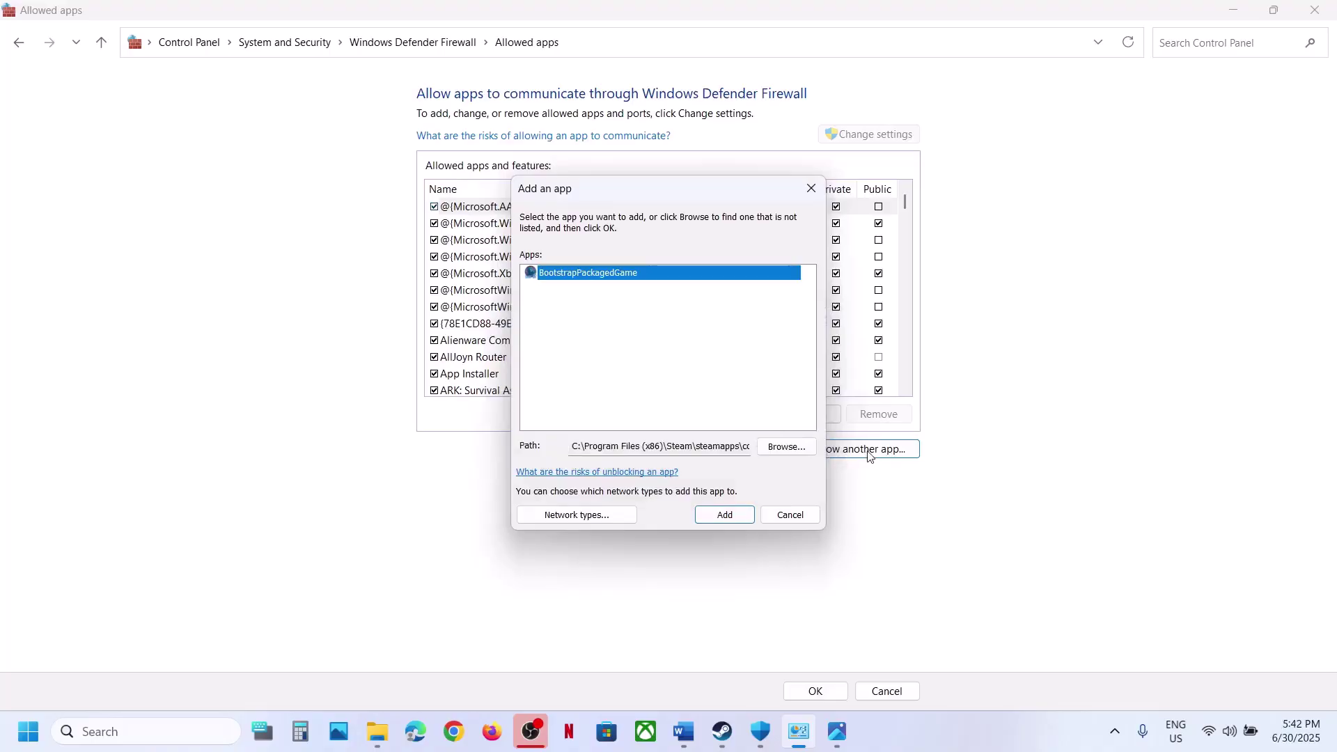
Step: Add ReadyOrNot-Win64-Shipping from ReadyOrNot\Binaries\Win64 as another allowed app, and select the Ready Or Not entry in the allowed list
left_click(804, 451)
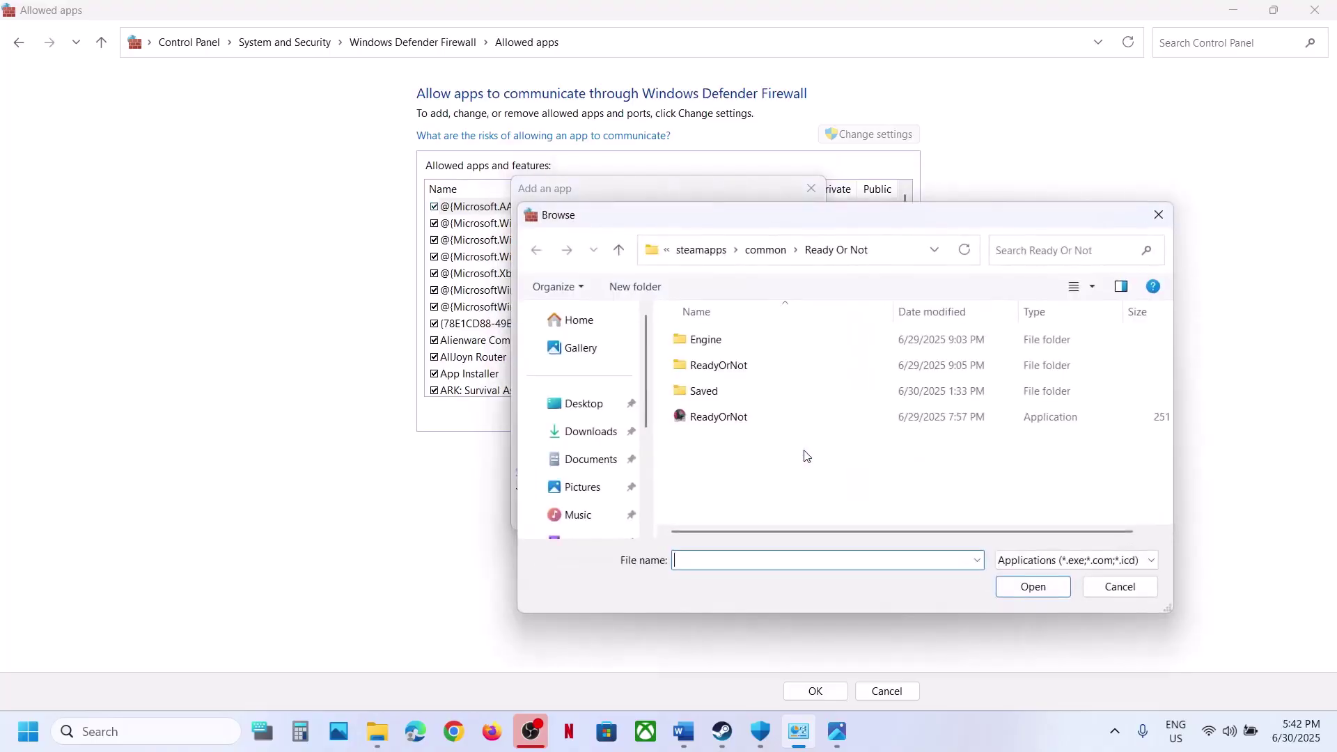
double_click(721, 367)
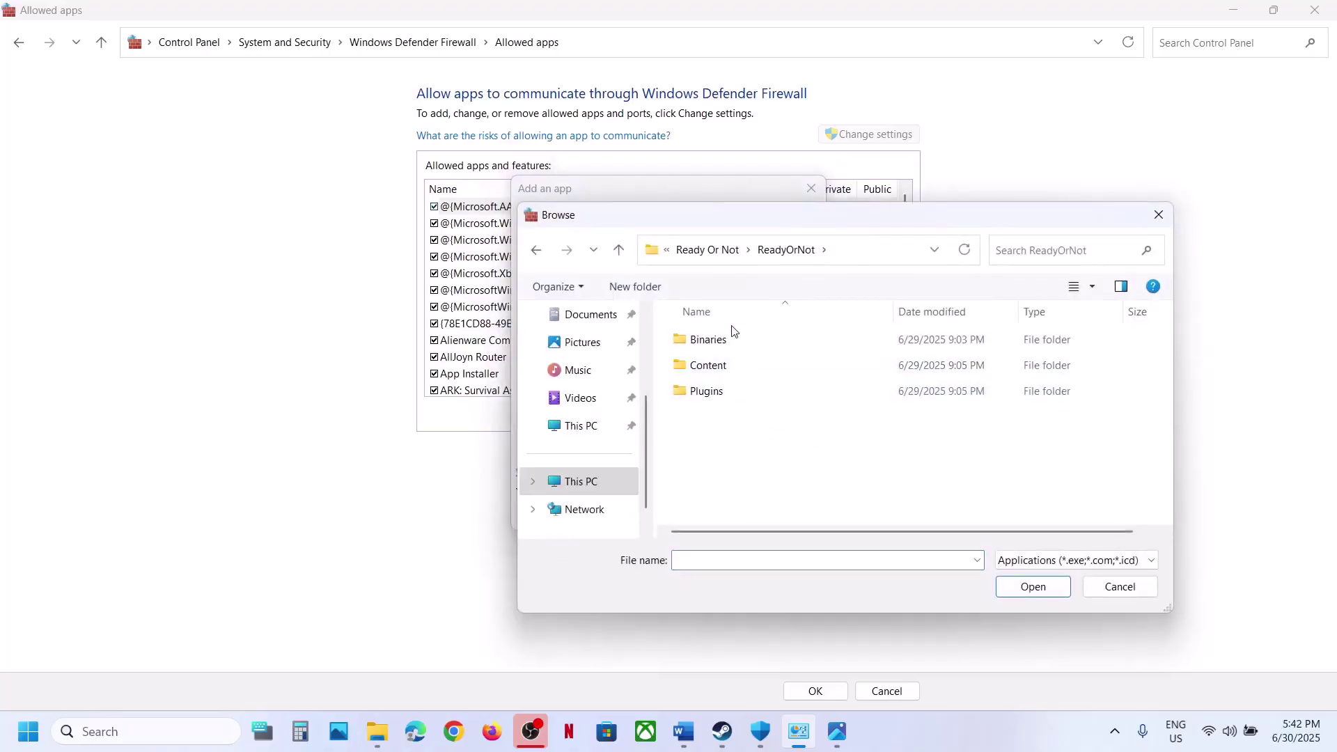
double_click(731, 347)
double_click(729, 346)
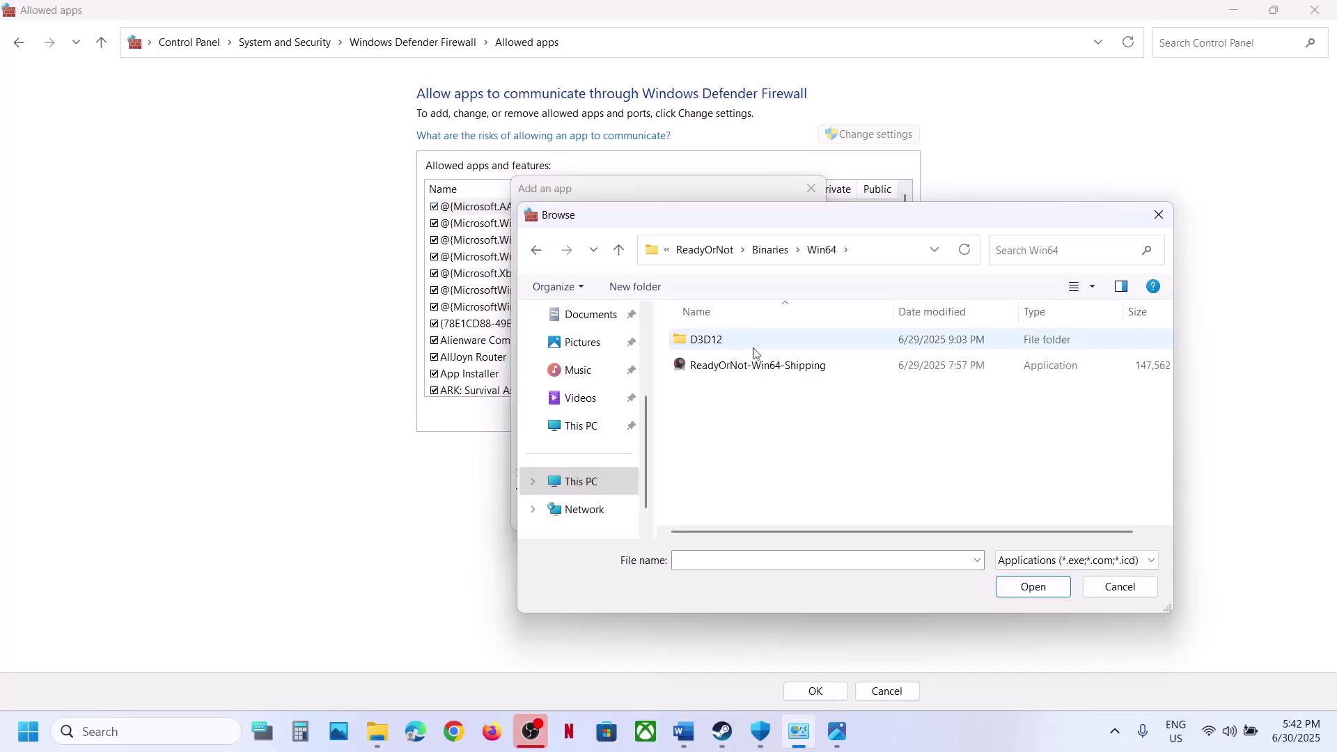
left_click(764, 362)
left_click(1033, 586)
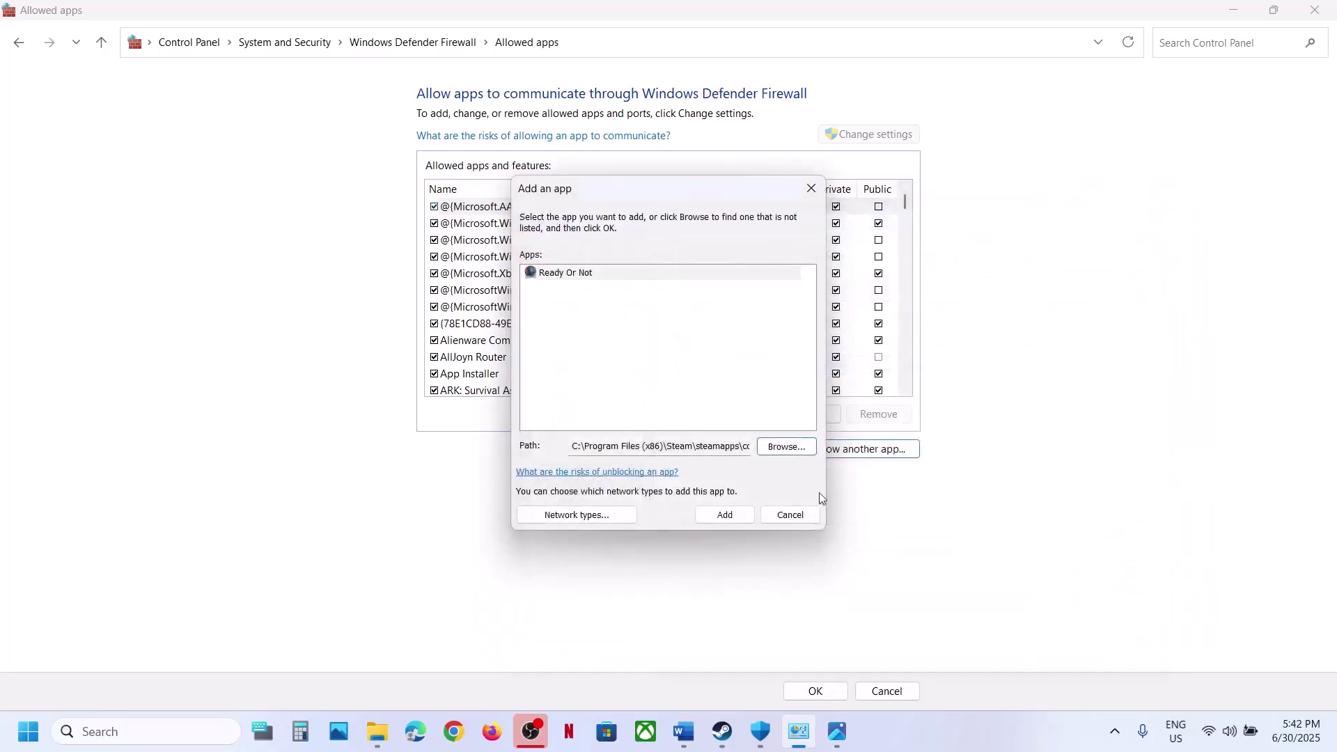
left_click(727, 515)
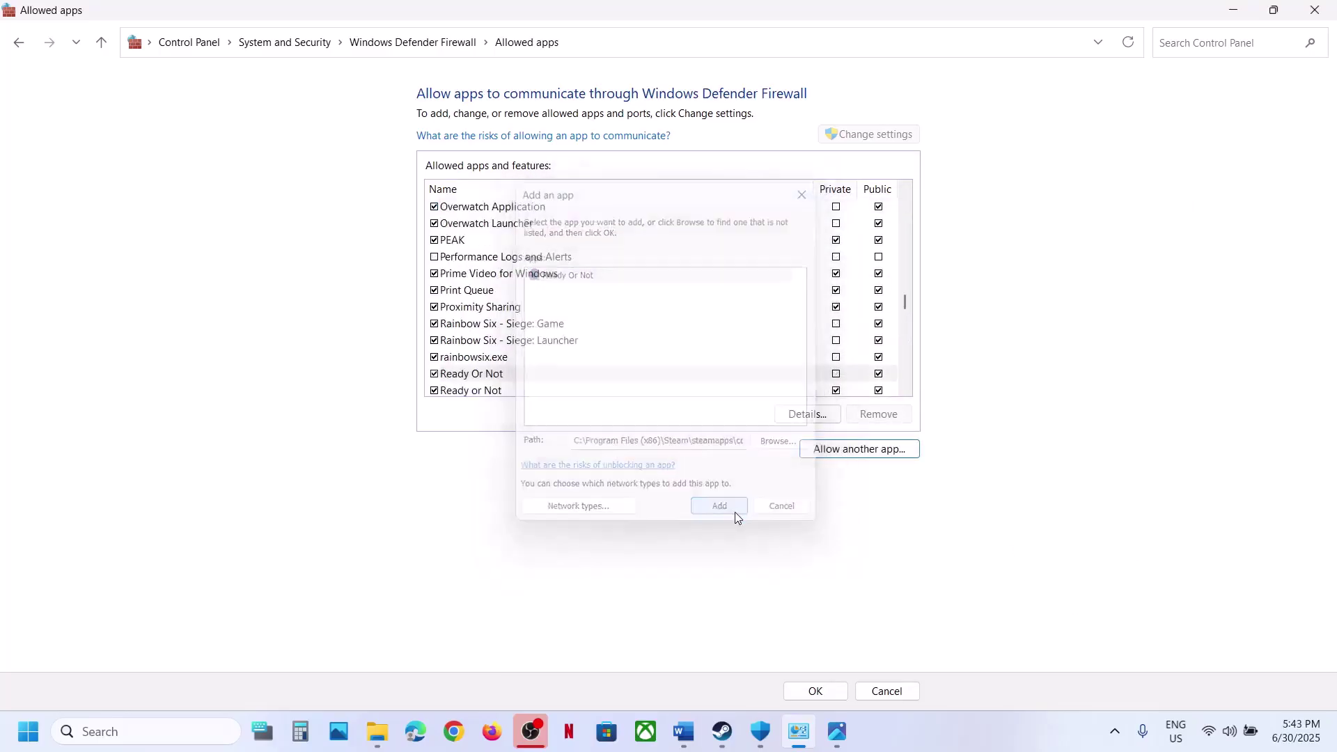
left_click(481, 378)
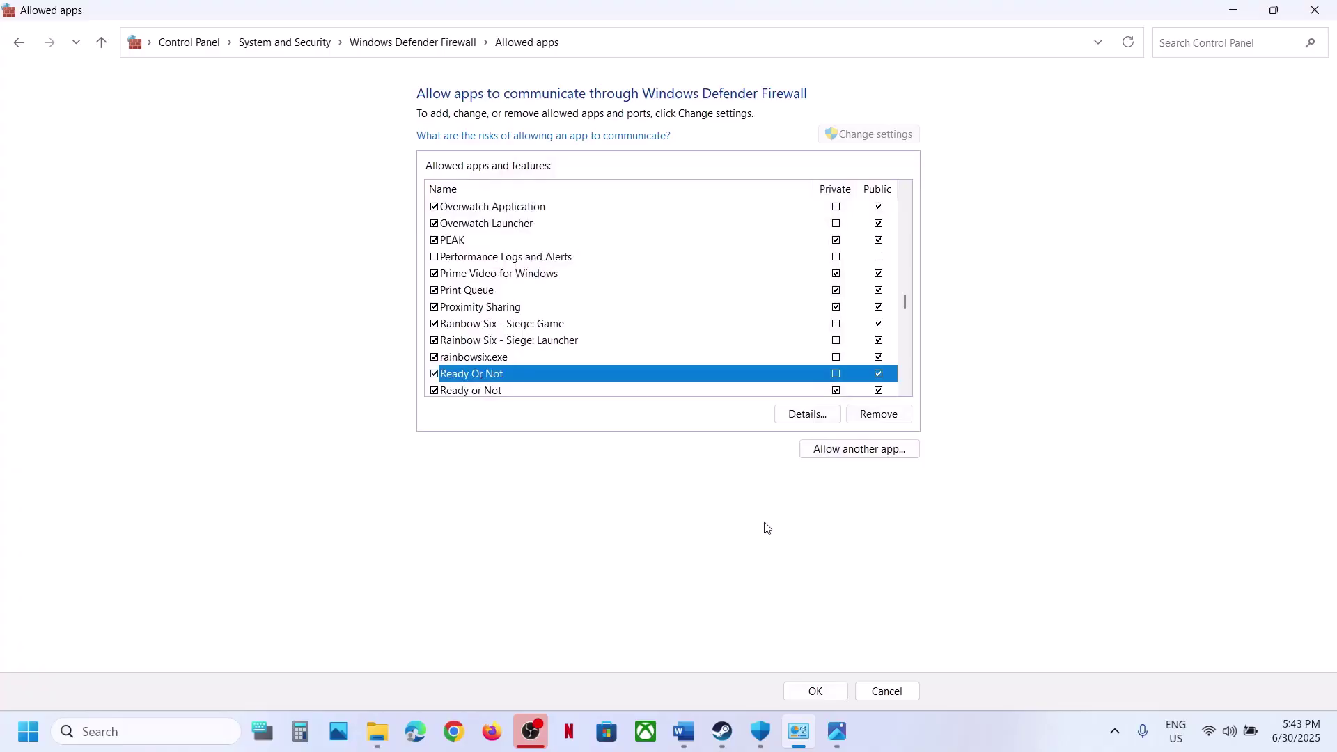
Step: Return briefly to the Word document, then search Windows for "control" and open Power Options under Hardware and Sound
left_click(692, 744)
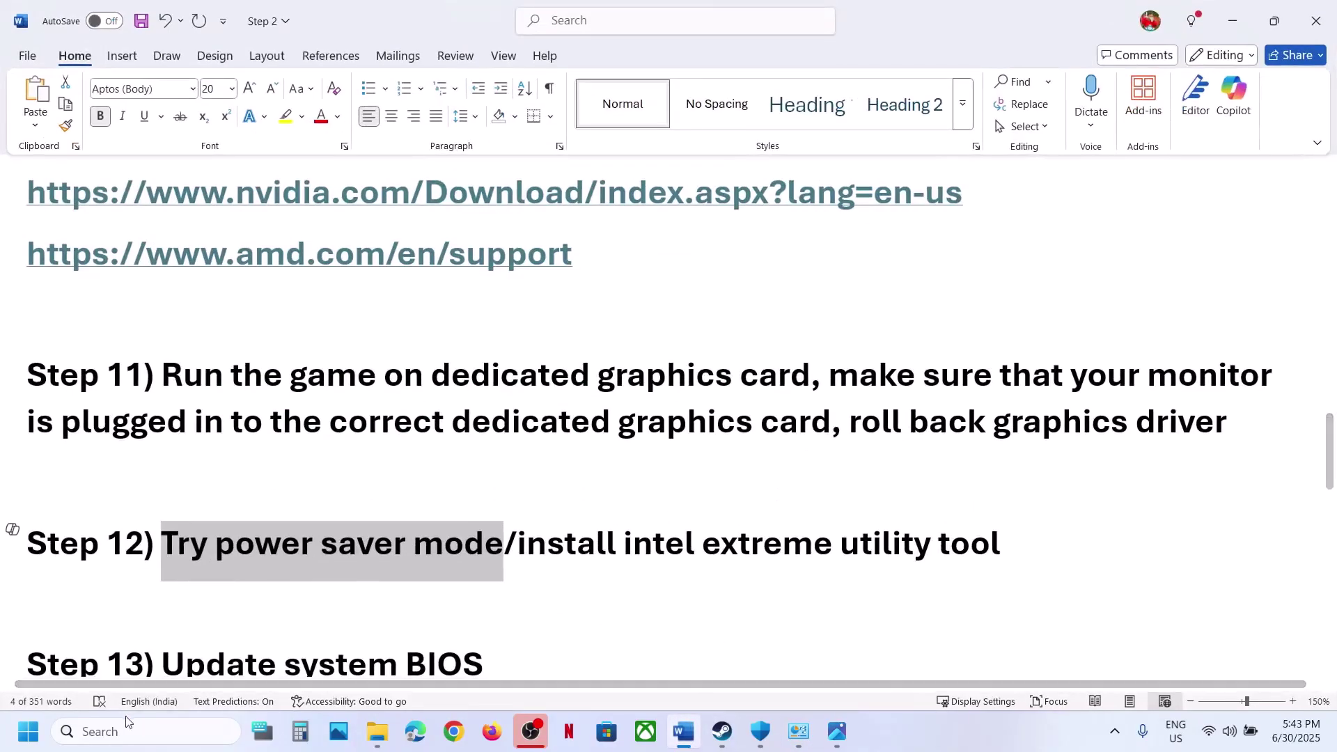
left_click(128, 743)
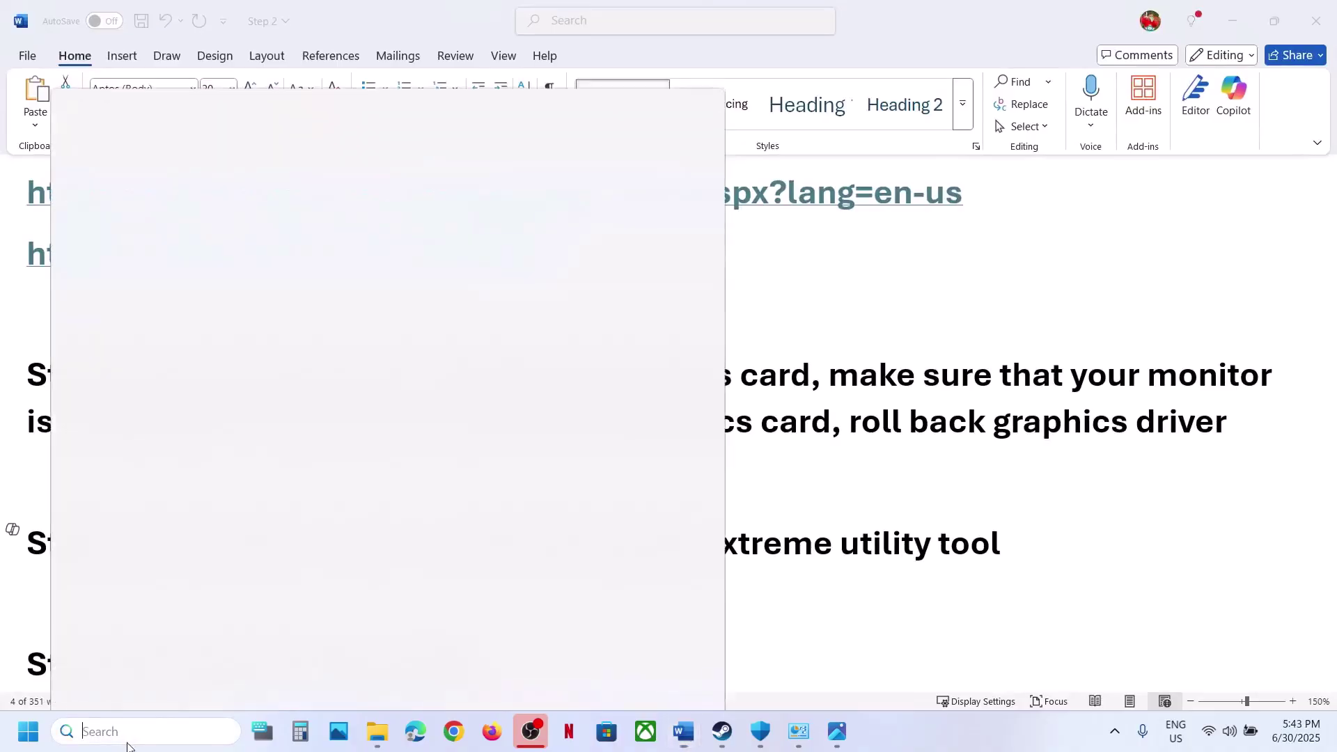
type("control")
key("Return")
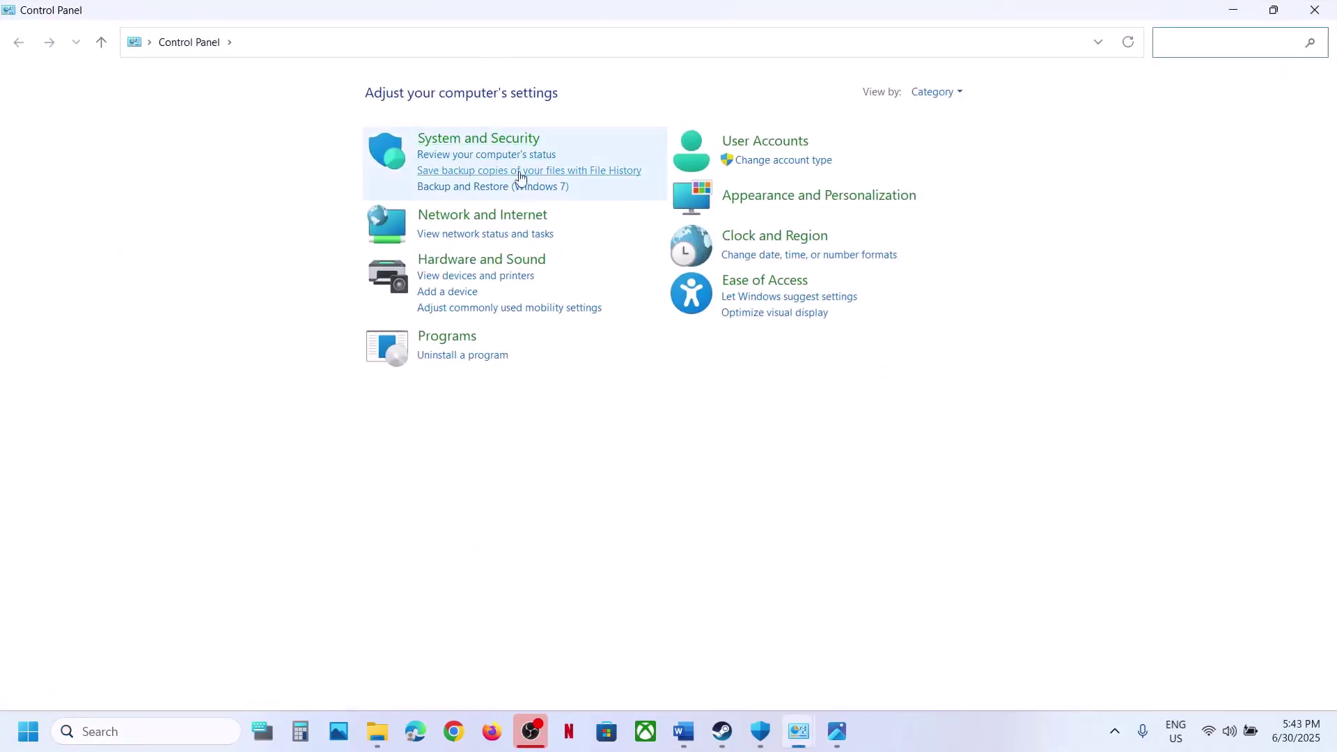
left_click(474, 260)
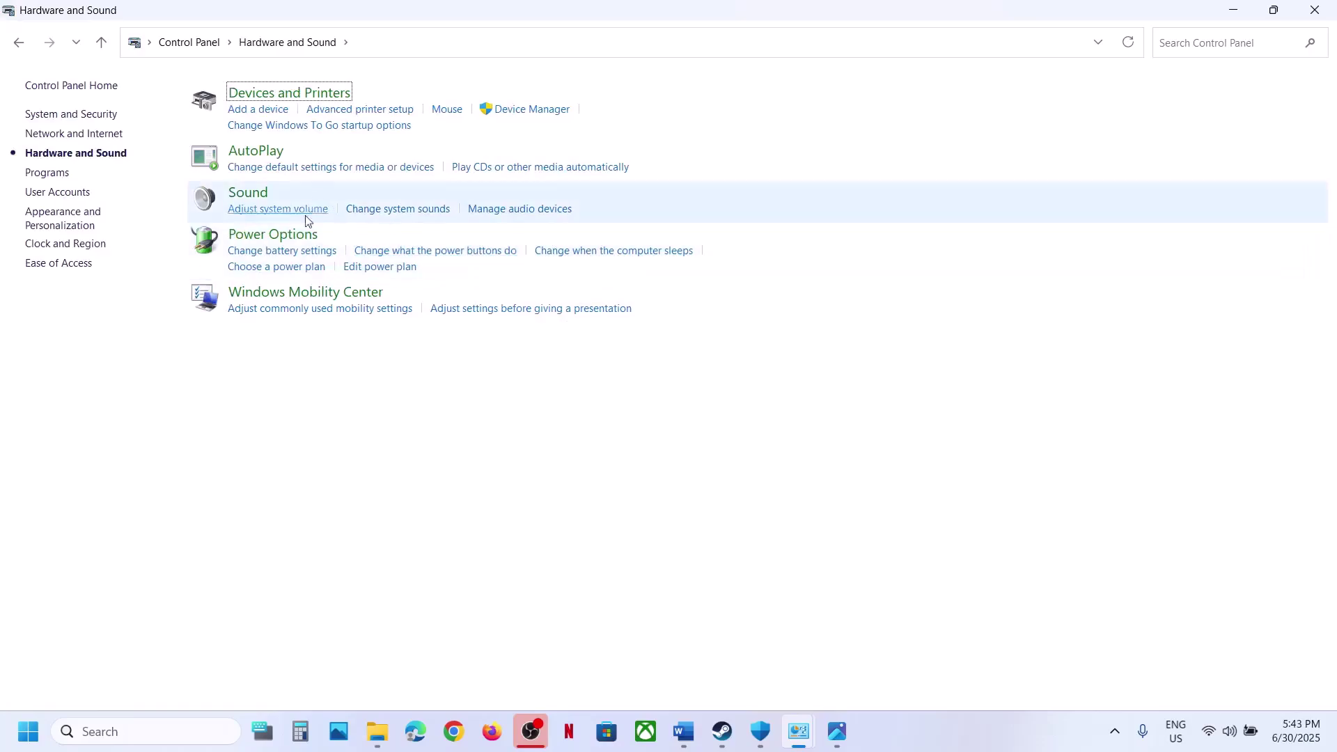
left_click(283, 235)
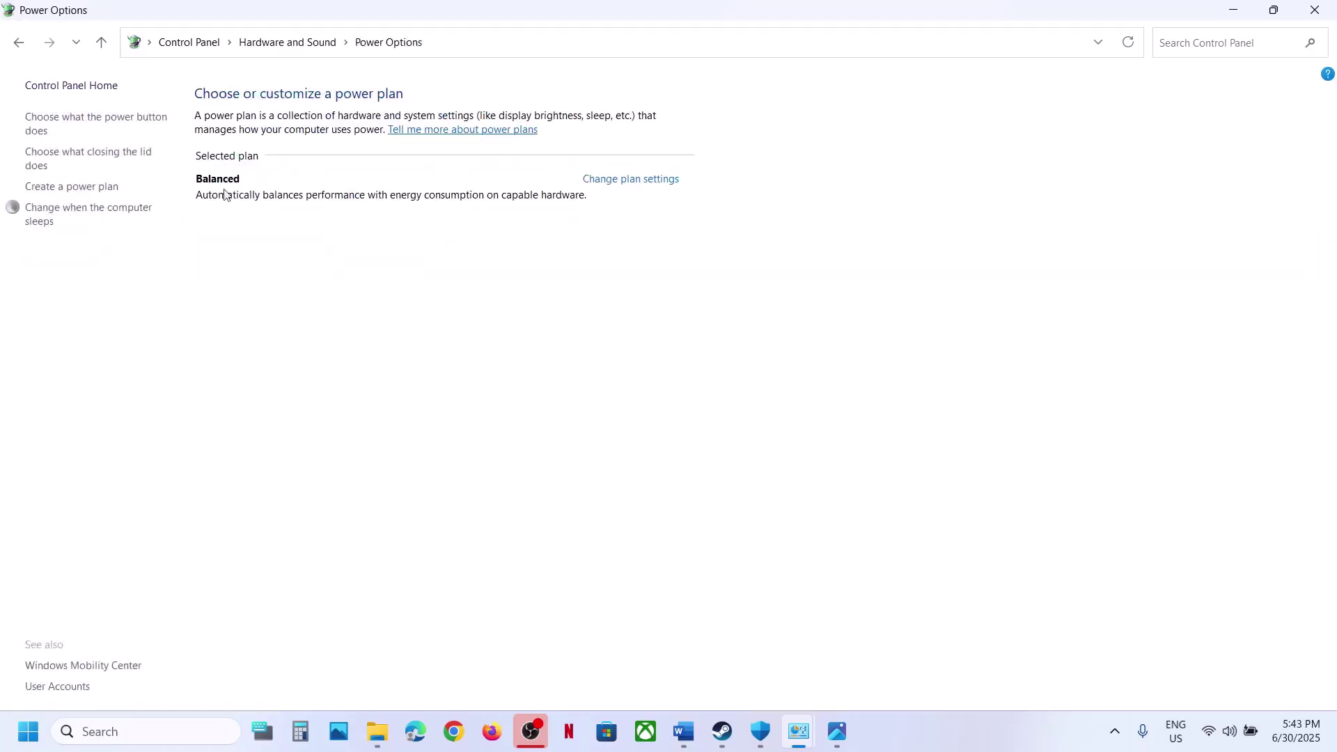
Step: Check the power plans in the Power Saver.jpg image, and highlight "install intel extreme utility tool" in Step 12 of the Word document
left_click(839, 732)
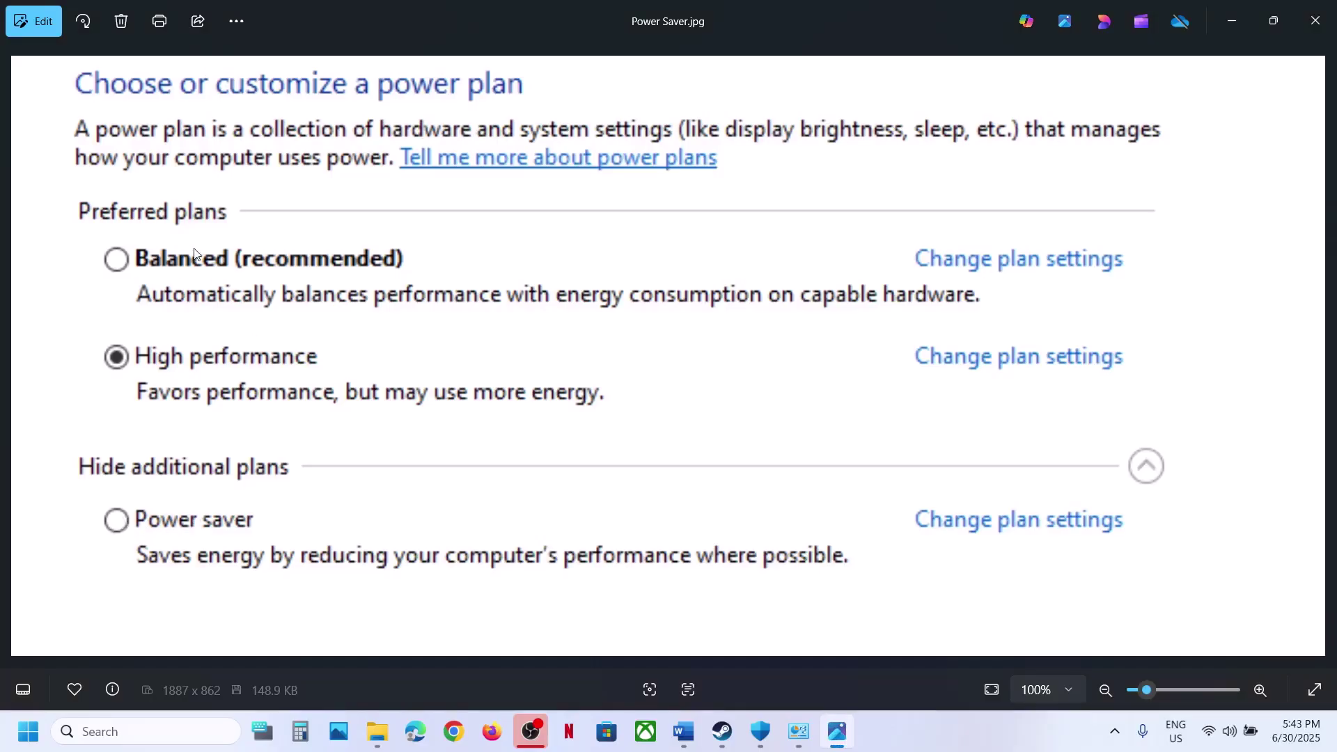
left_click(1241, 23)
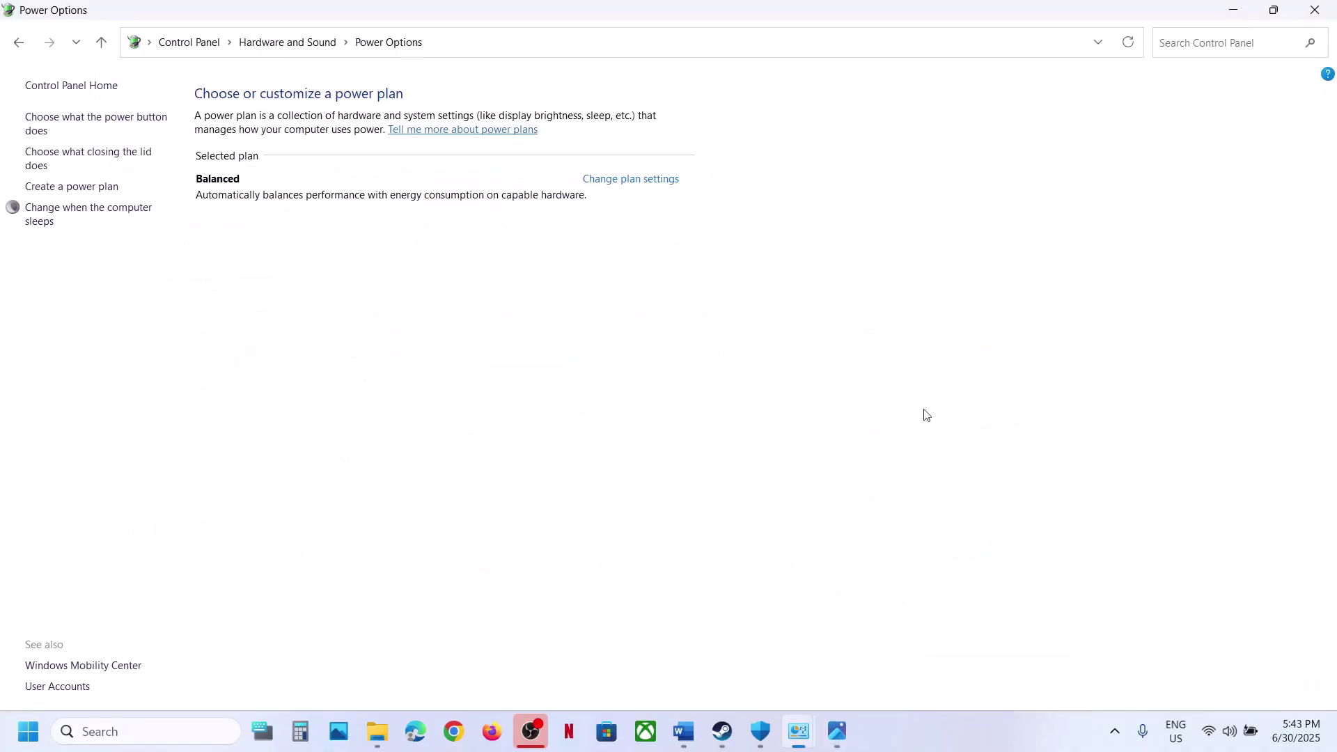
left_click(691, 737)
left_click_drag(530, 550, 1031, 550)
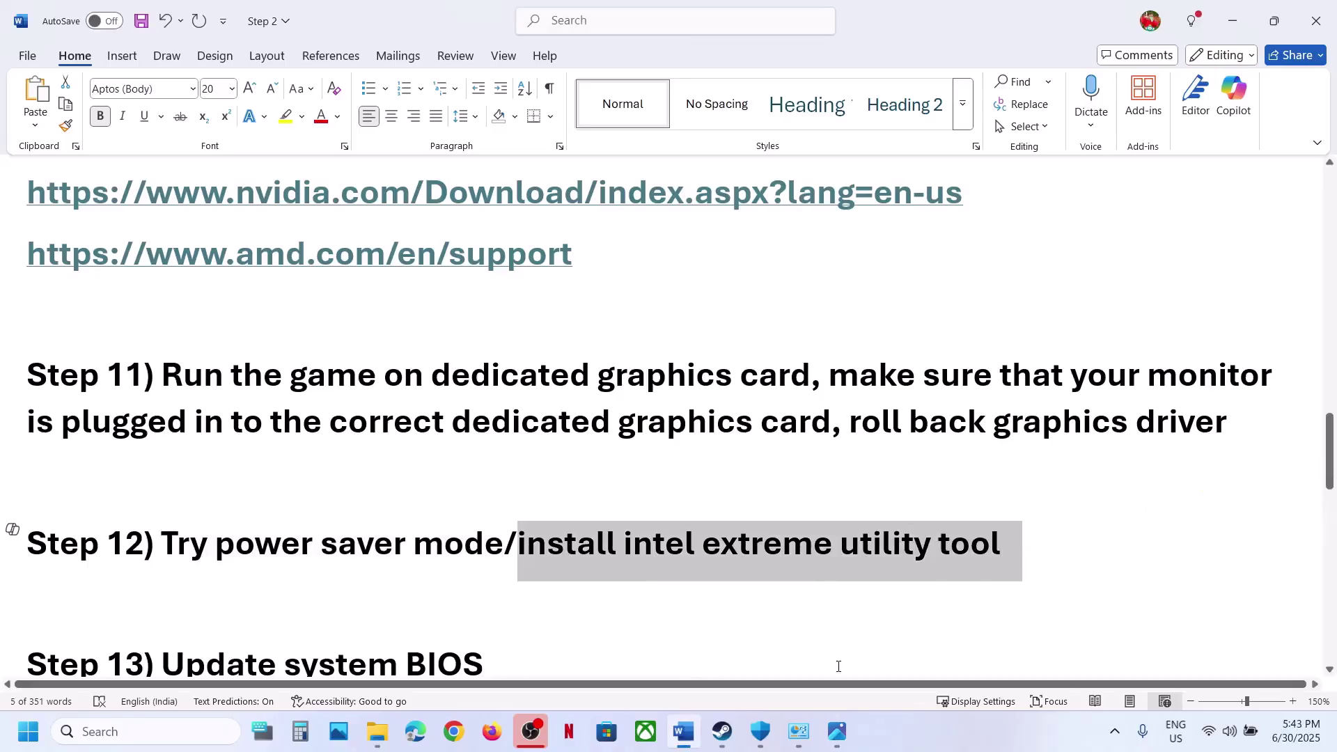
Step: Examine the Performance Core Ratio setting of 55x in the Intel Extreme Tuning Utility image, then close the image viewer
left_click(837, 731)
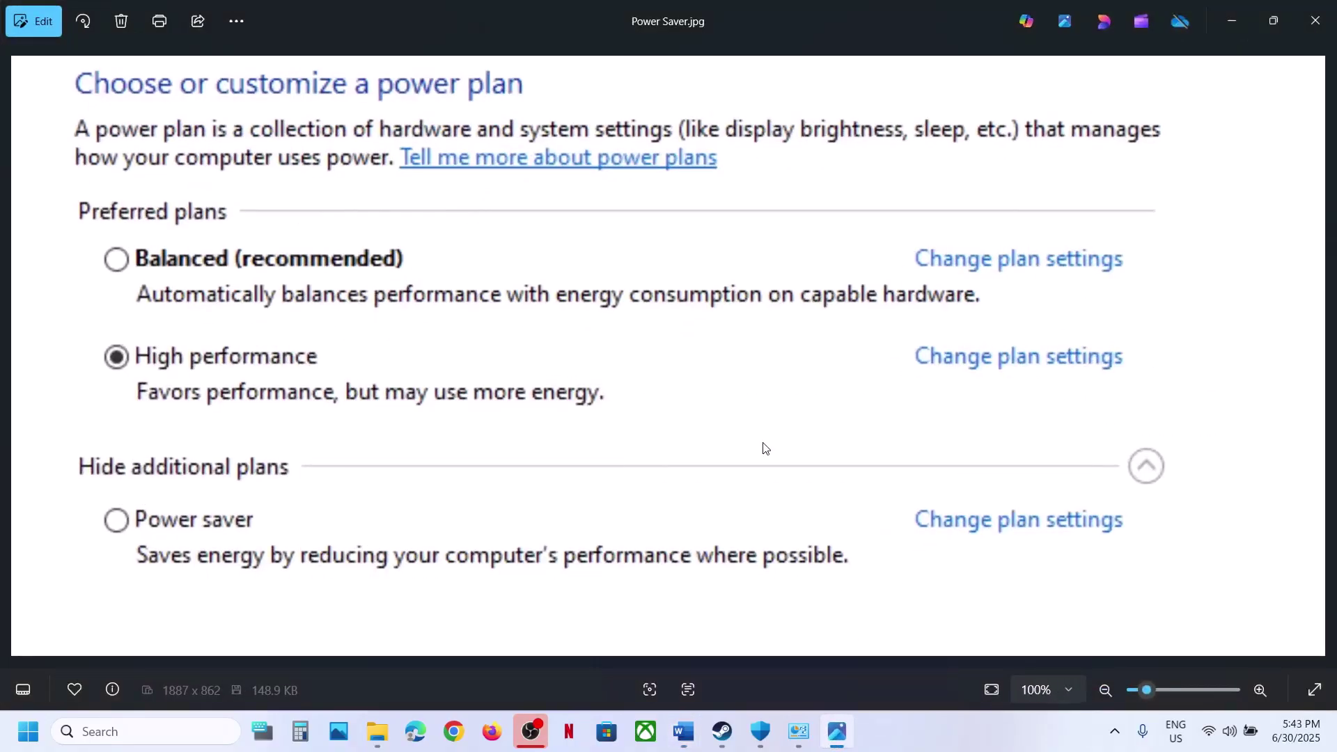
key("Right")
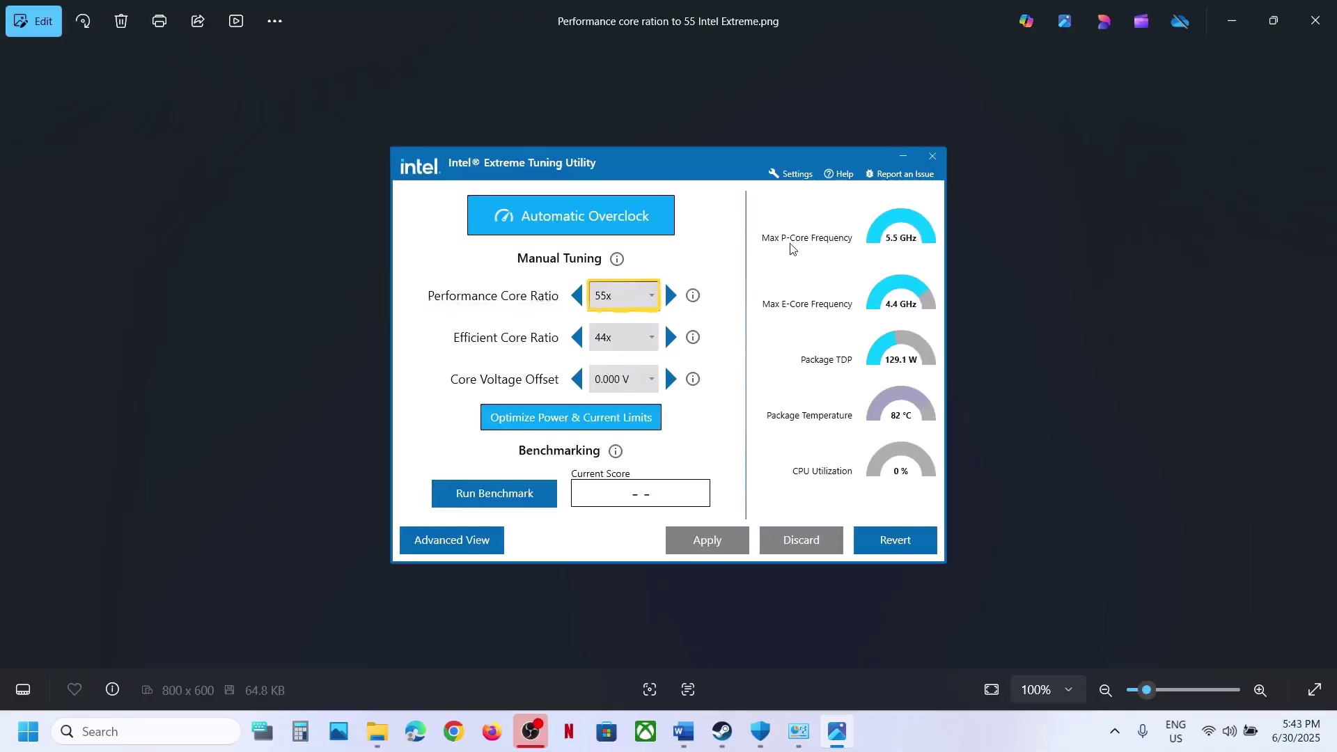
scroll(792, 248, "up", 4)
left_click_drag(782, 250, 794, 388)
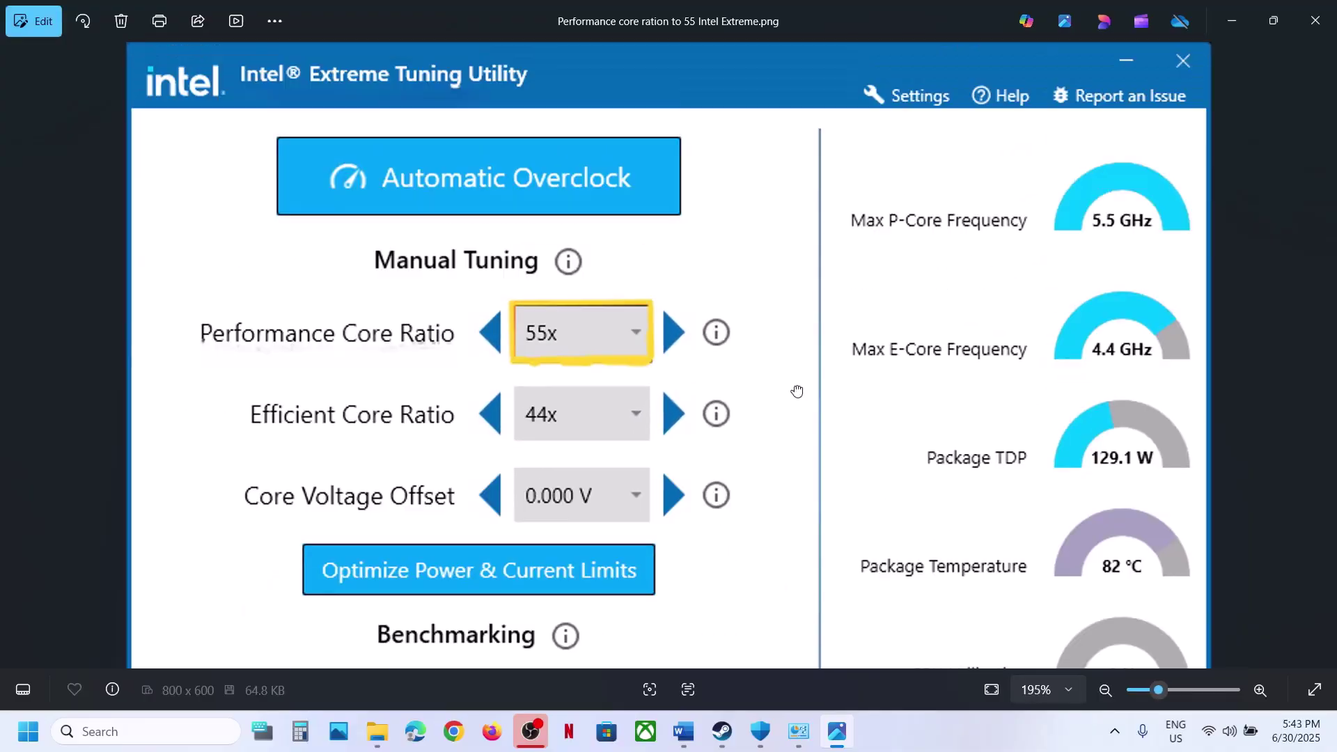
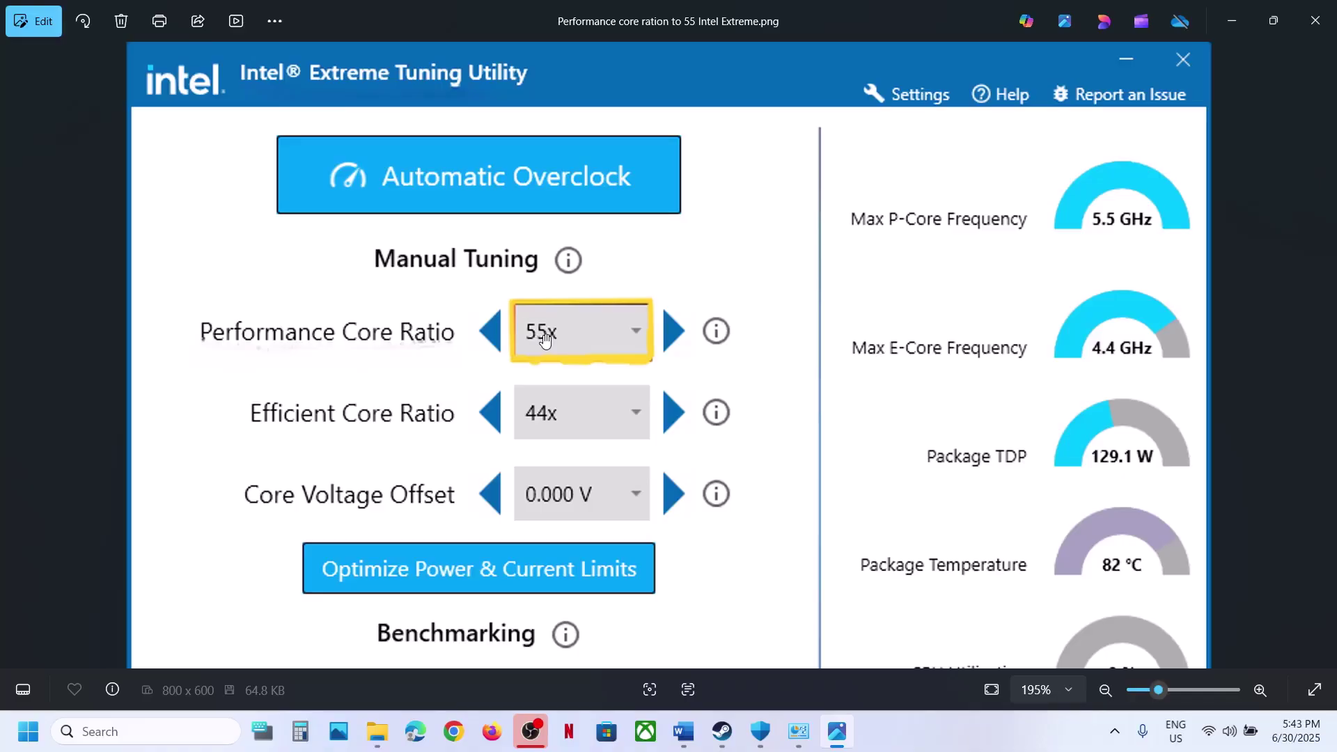
scroll(544, 339, "down", 3)
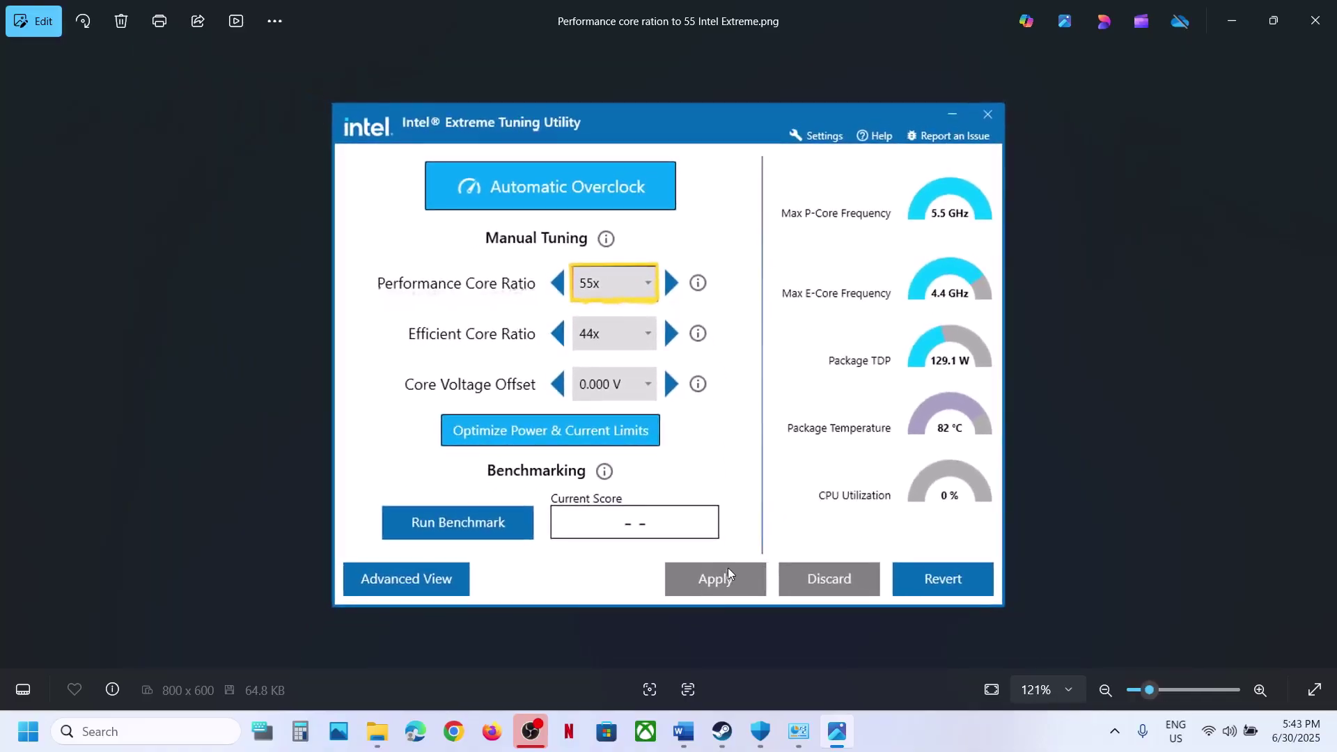
left_click(1316, 21)
Step: Highlight "Update system BIOS" in Step 13 of the Word document and check the laptop's battery charge level
scroll(463, 604, "down", 2)
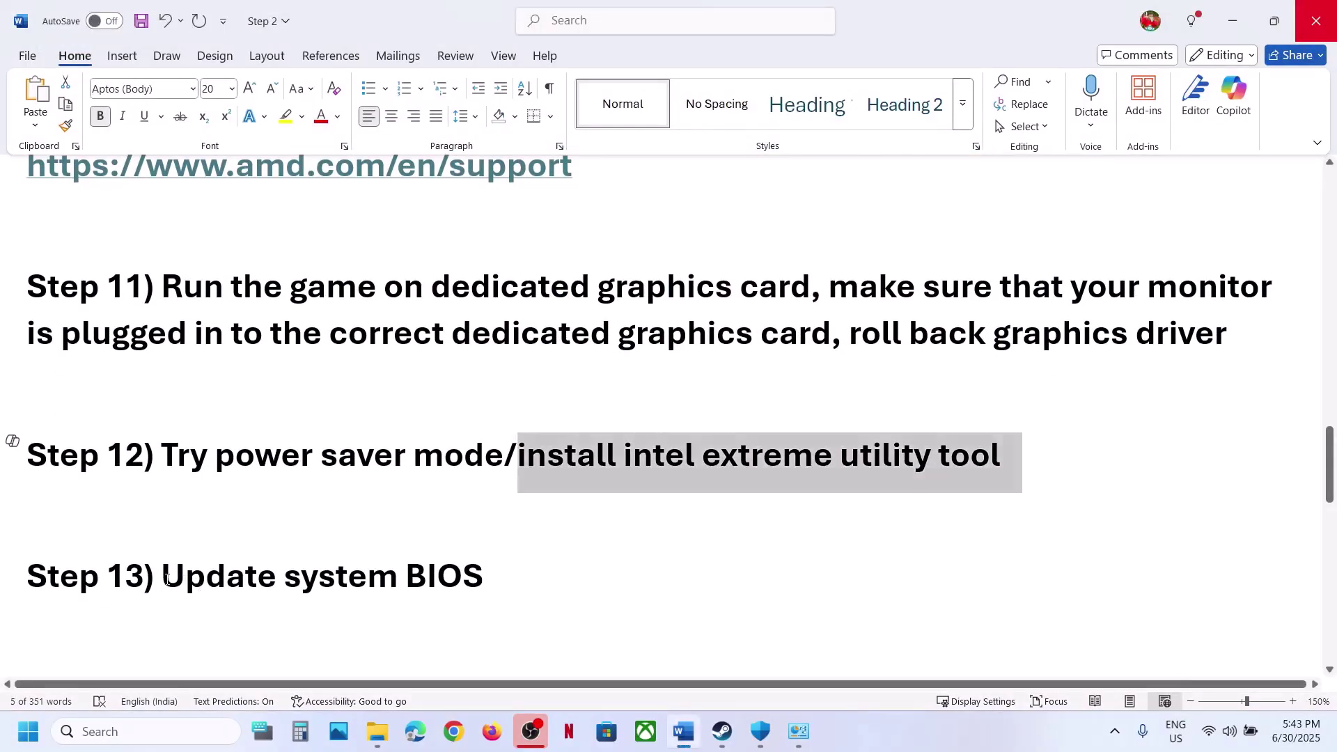
left_click_drag(164, 578, 463, 586)
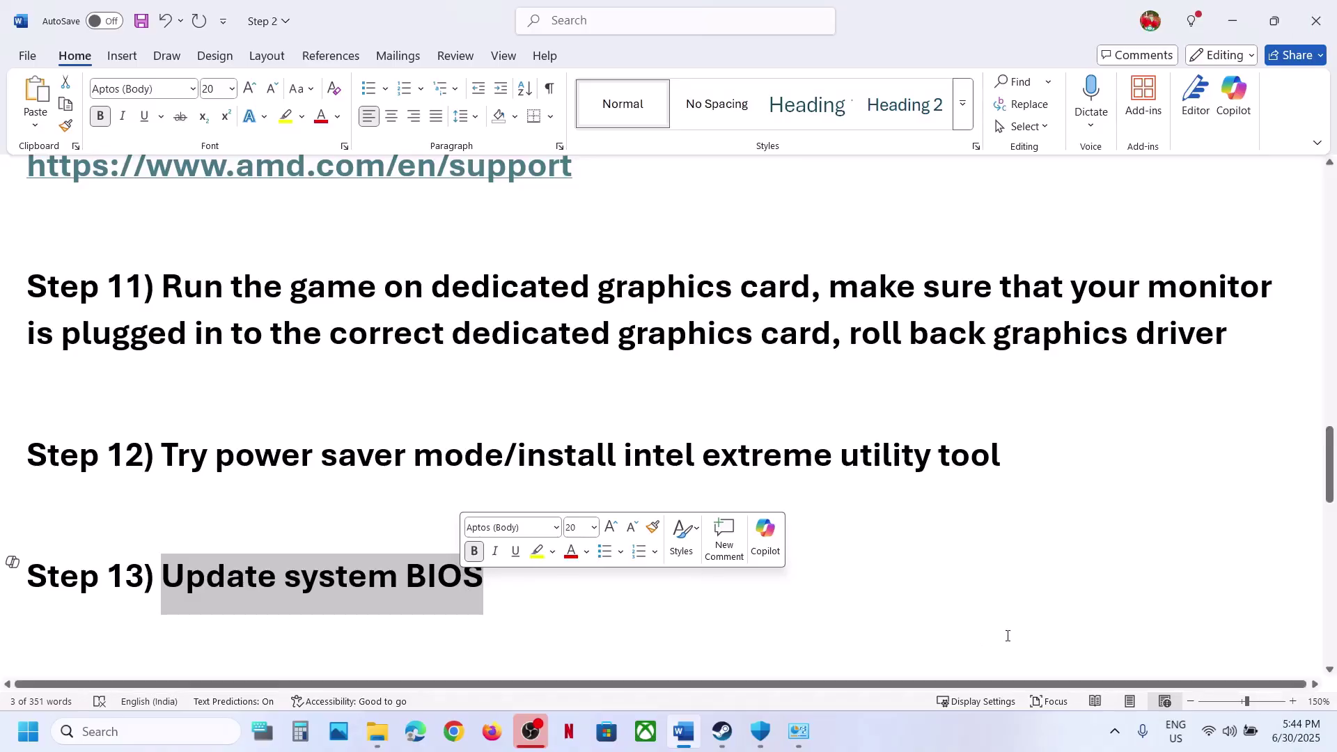
left_click(1230, 731)
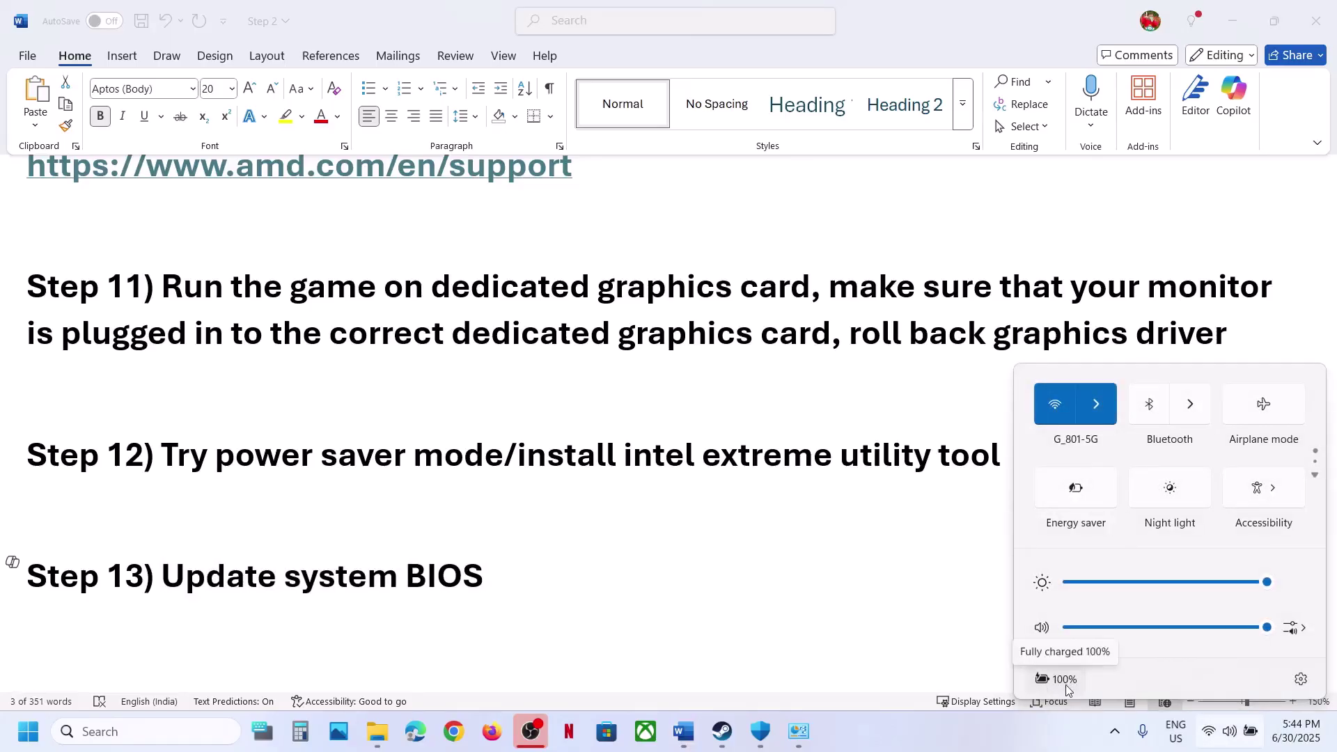
left_click(546, 619)
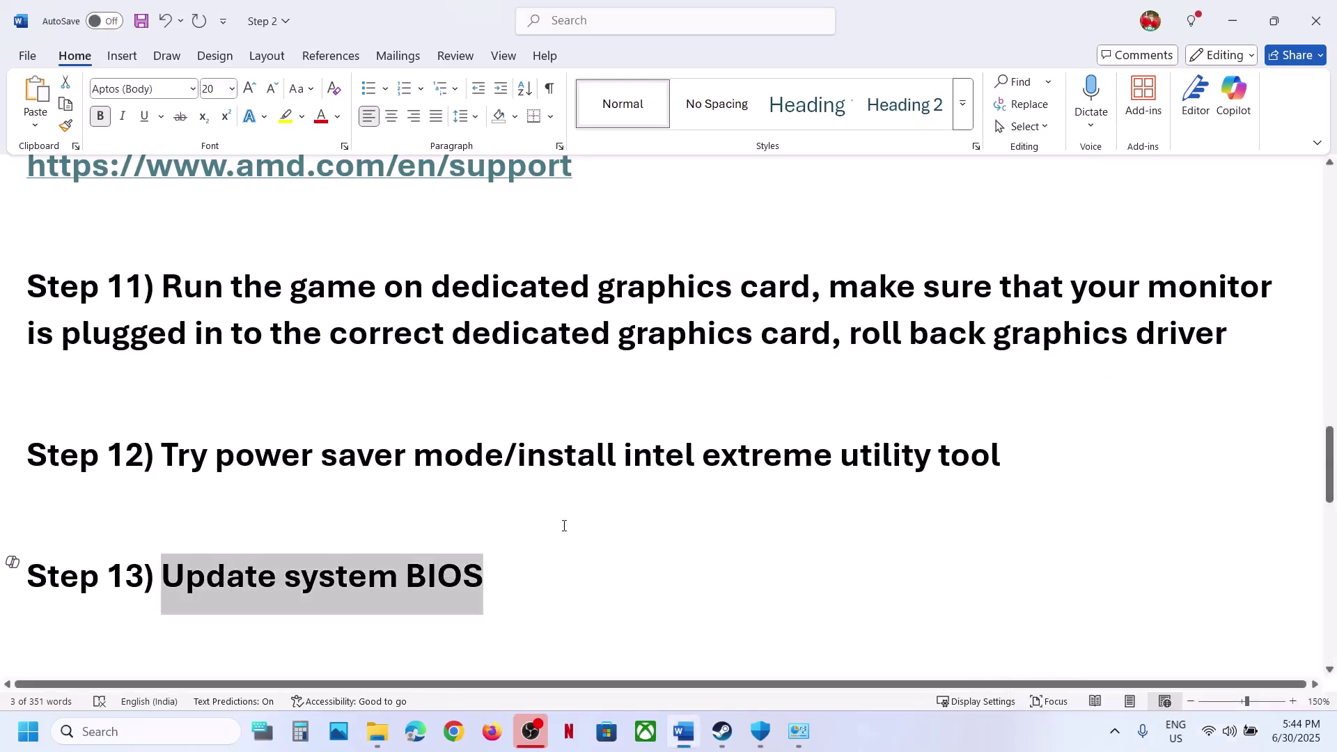
Step: Copy the Visual C++ download link under Step 14 in the Word document and open it in a new Chrome tab
scroll(564, 526, "down", 4)
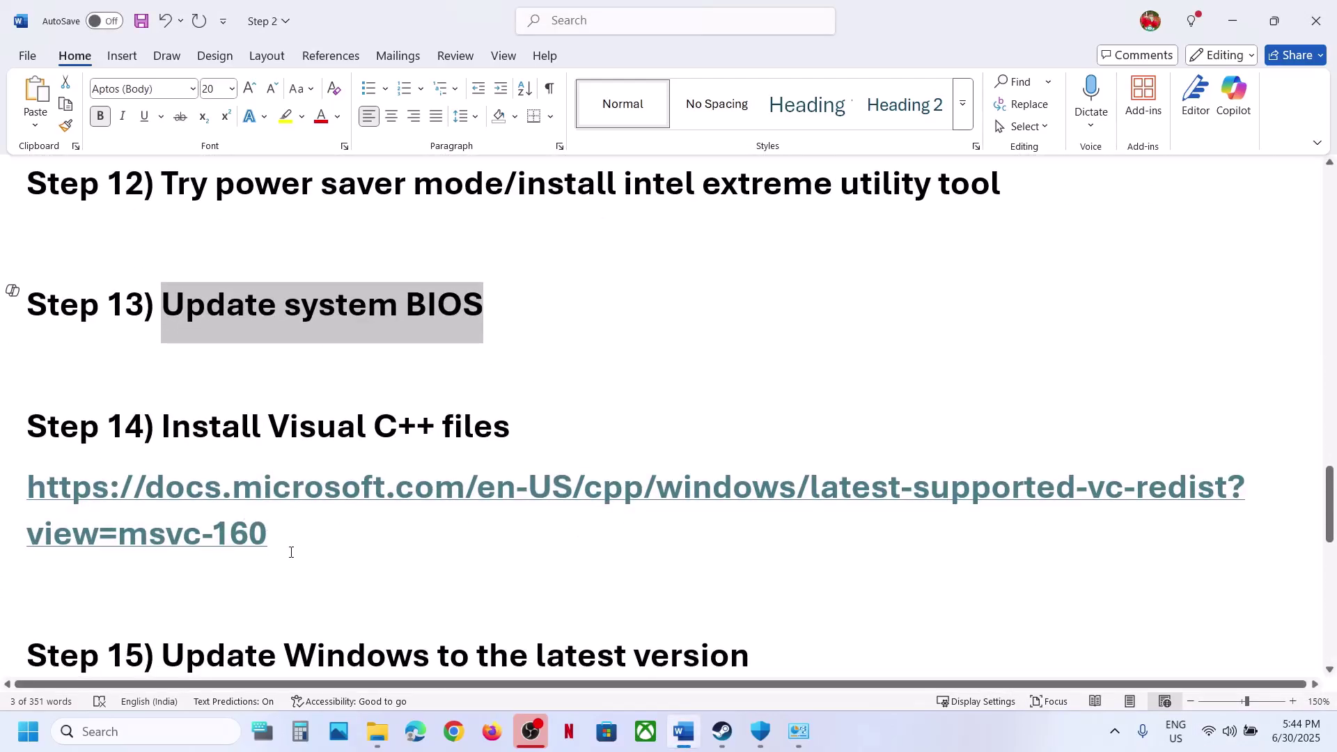
triple_click(273, 526)
key("ctrl+c")
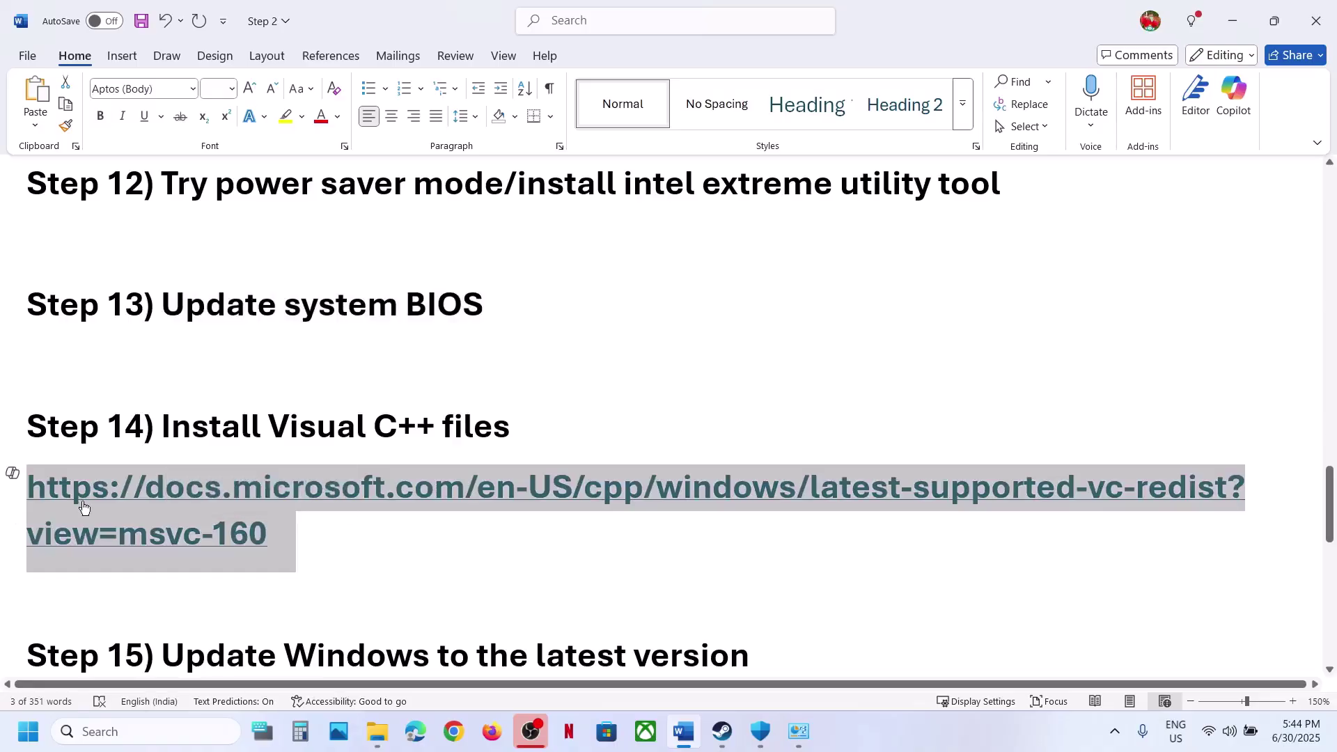
left_click(454, 731)
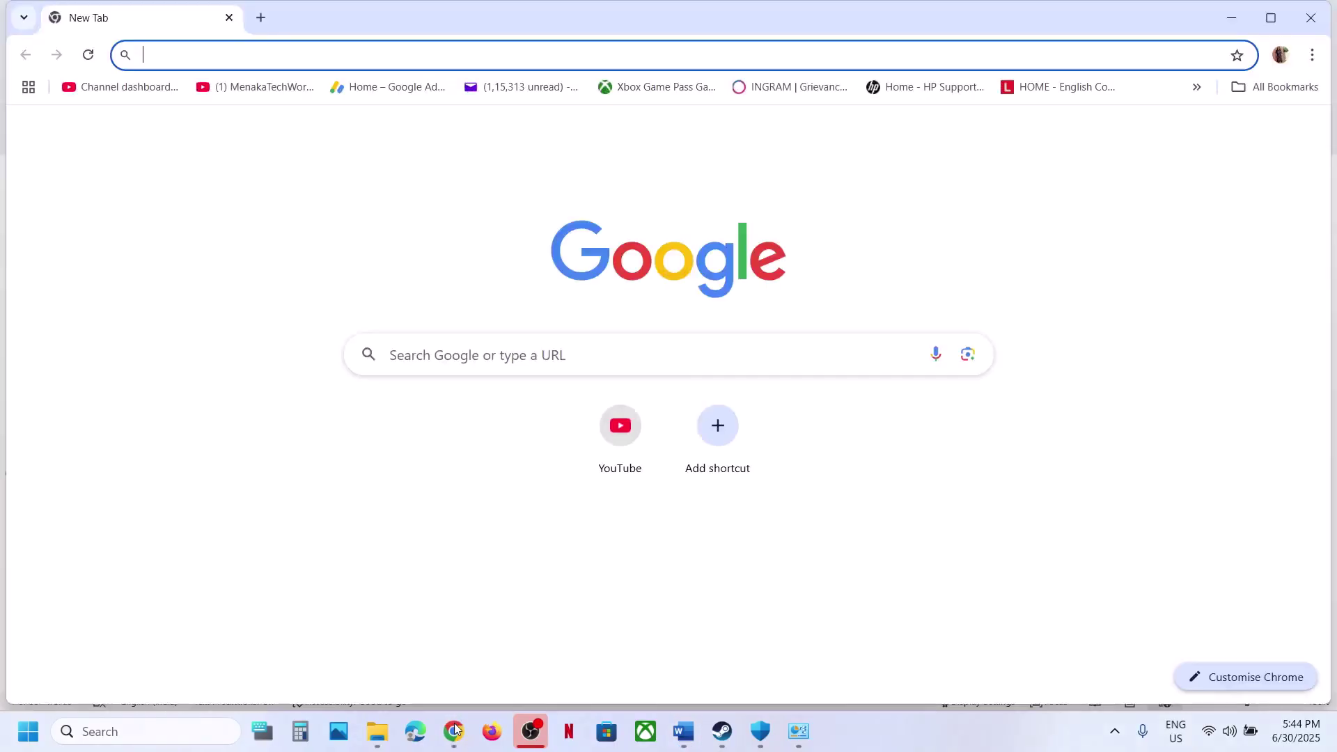
left_click(263, 16)
key("ctrl+v")
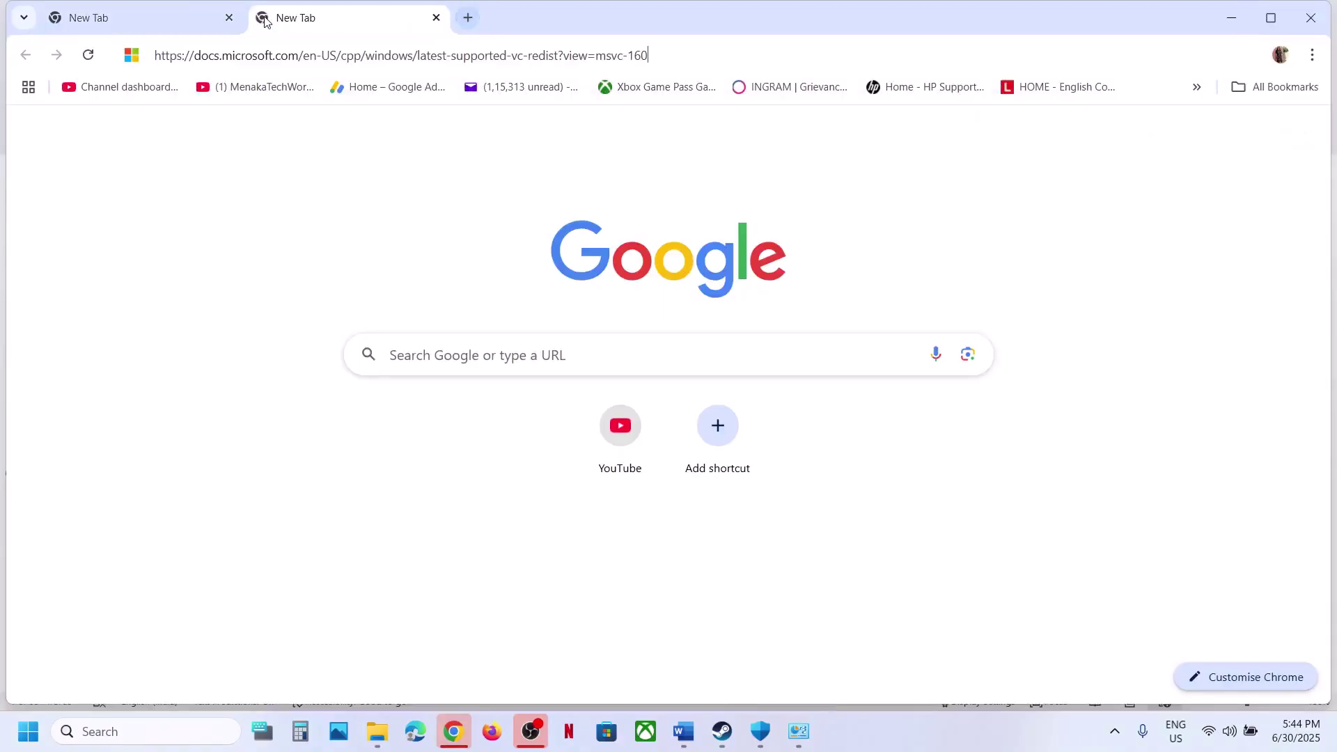
key("Return")
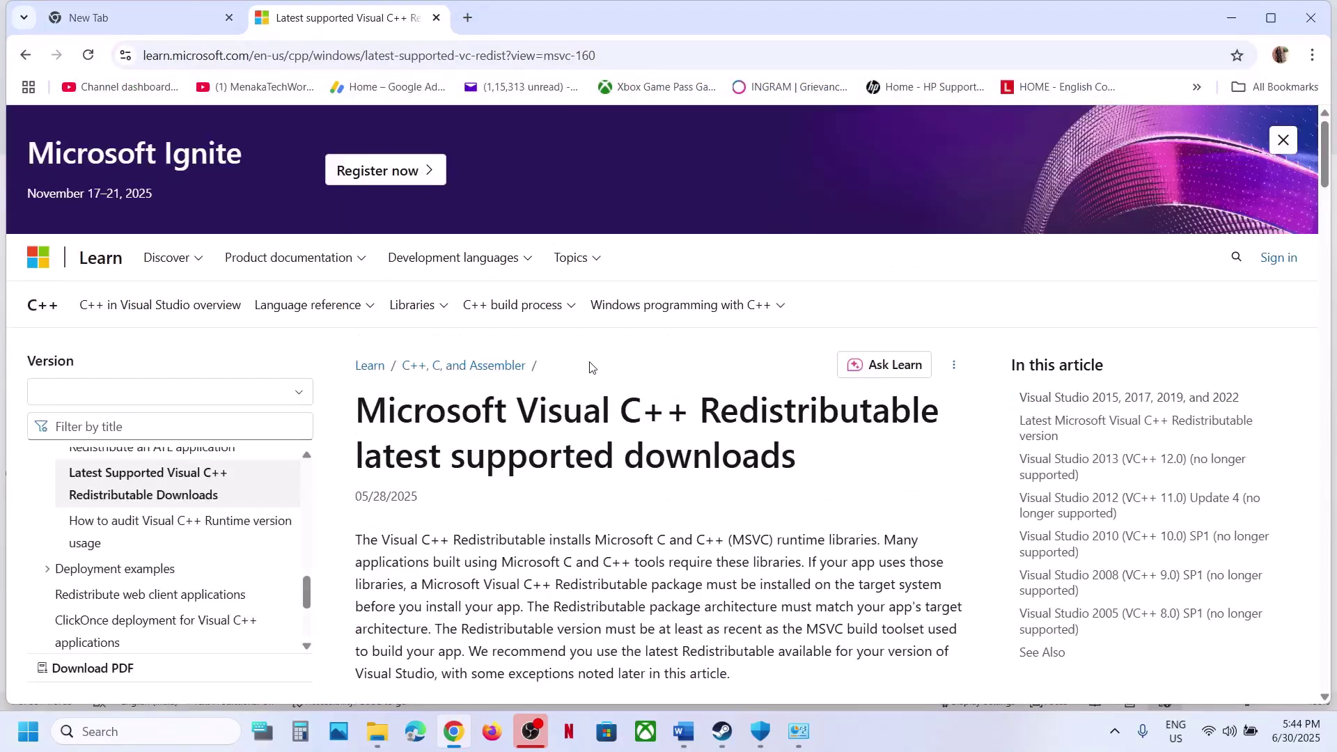
Step: Download the latest x86 Visual C++ Redistributable, run its setup and start a repair, allowing it to make changes
scroll(590, 367, "down", 5)
scroll(589, 367, "down", 8)
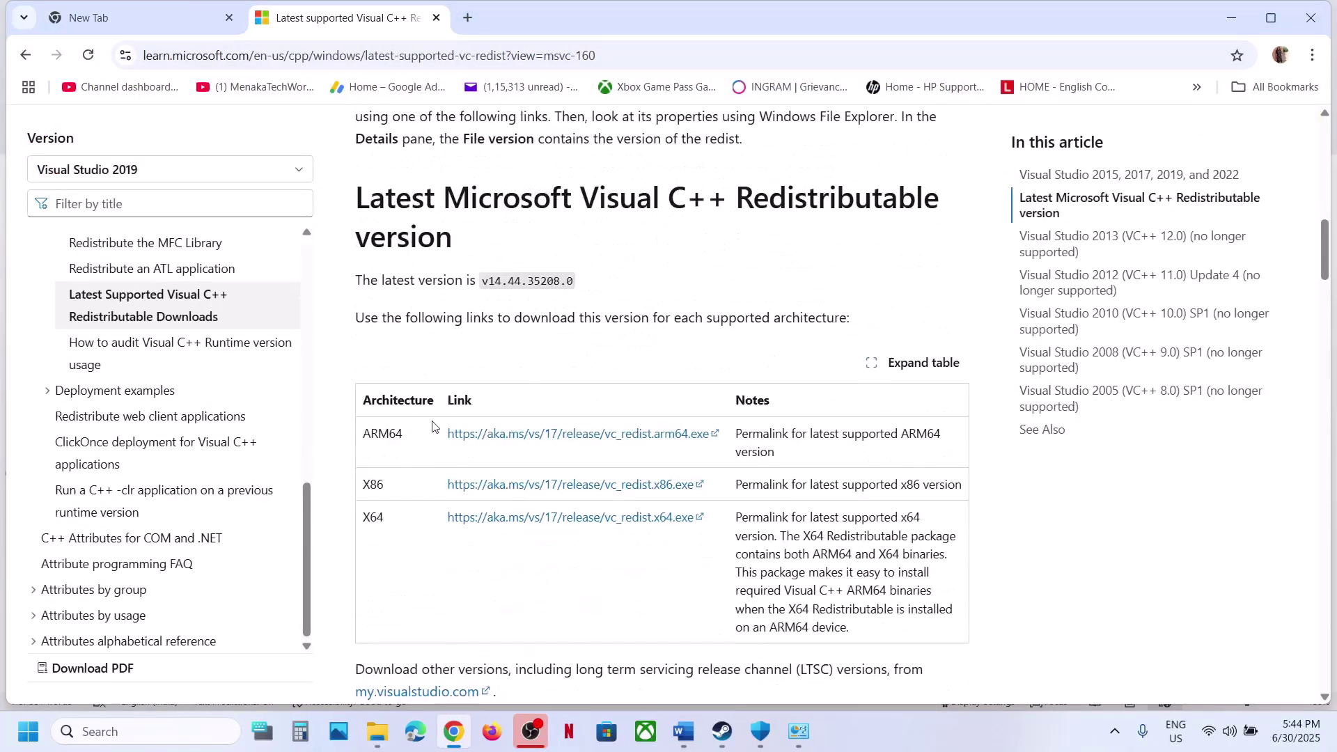
double_click(376, 483)
left_click(383, 519)
left_click(559, 486)
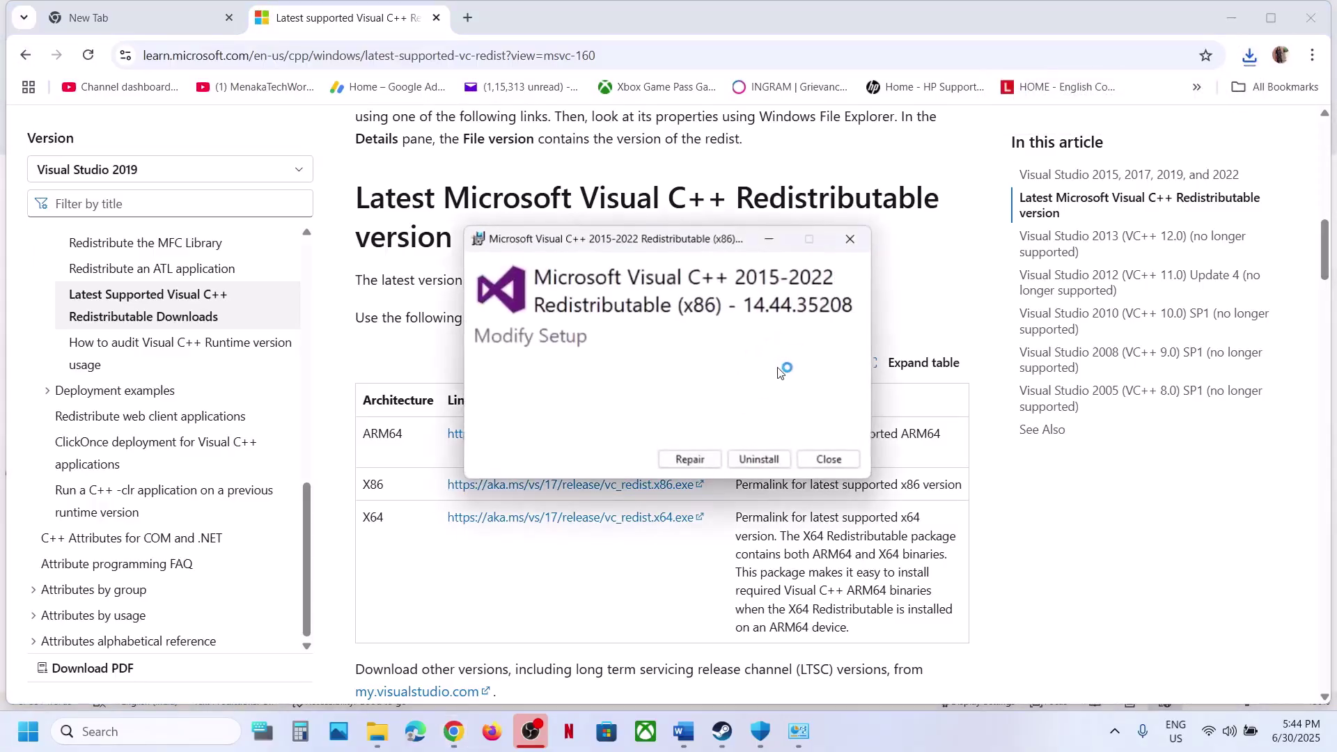
left_click(682, 461)
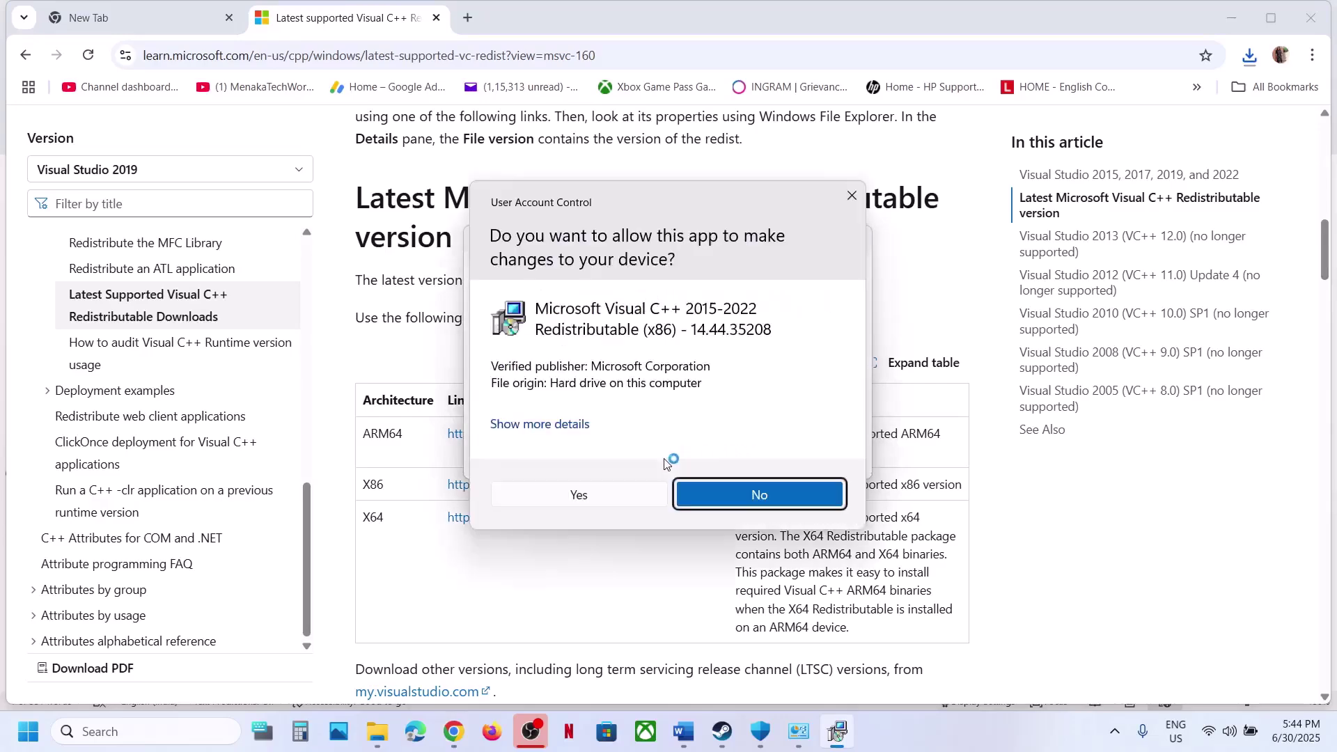
left_click(610, 498)
Step: Run the downloaded x64 Visual C++ Redistributable setup and start a repair, allowing it to make changes
double_click(403, 517)
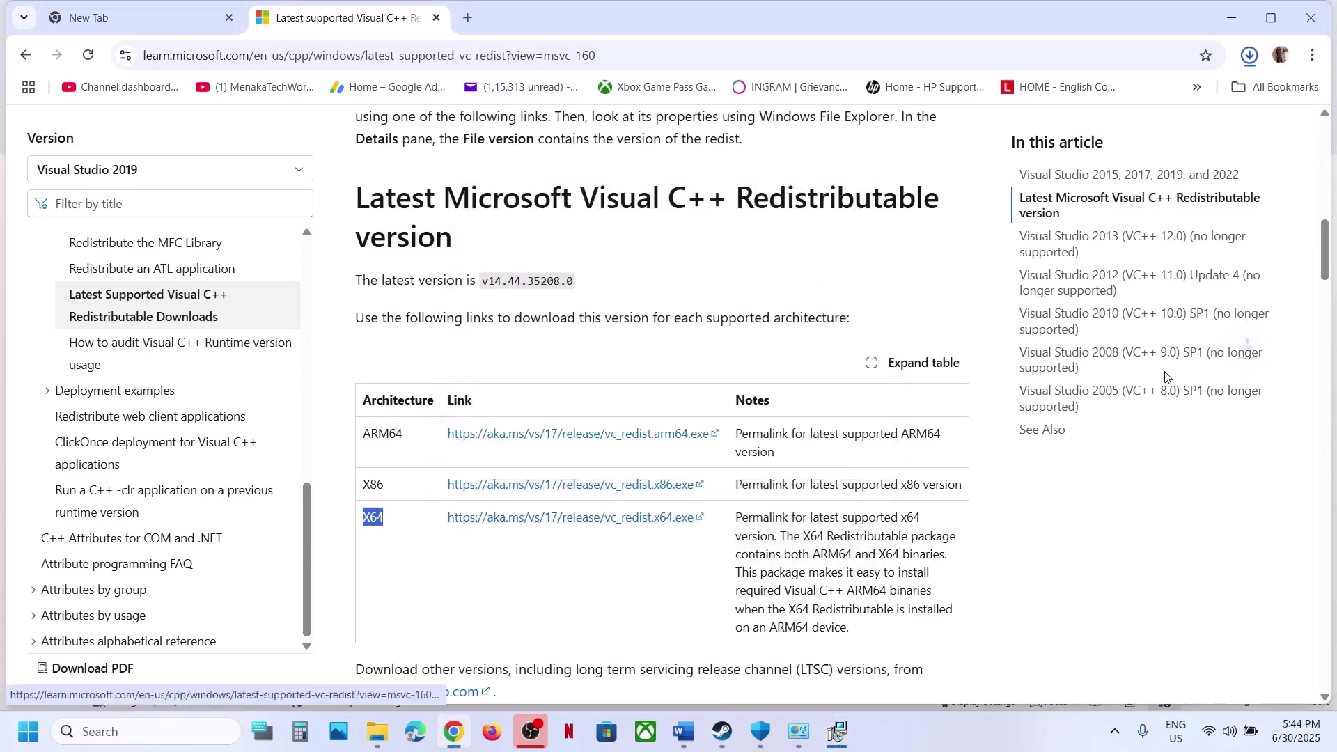
left_click(1248, 55)
left_click(1095, 146)
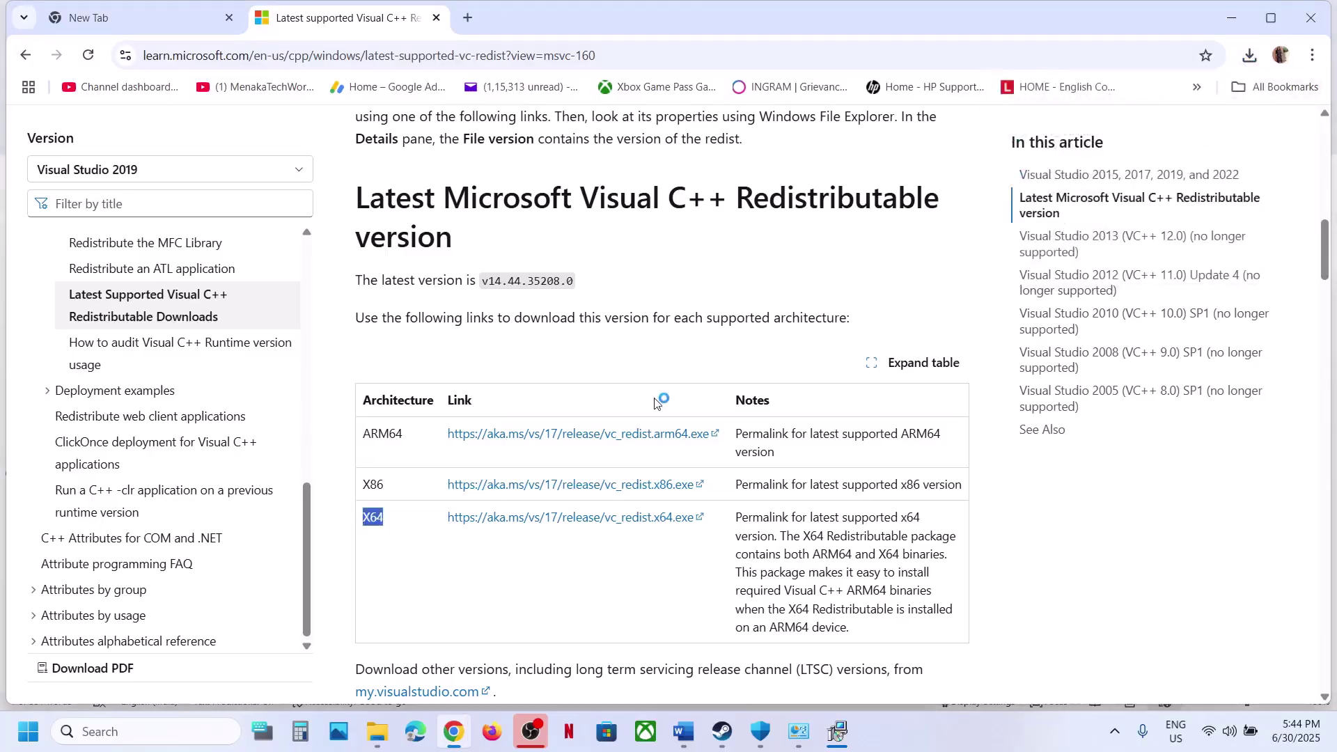
left_click(690, 459)
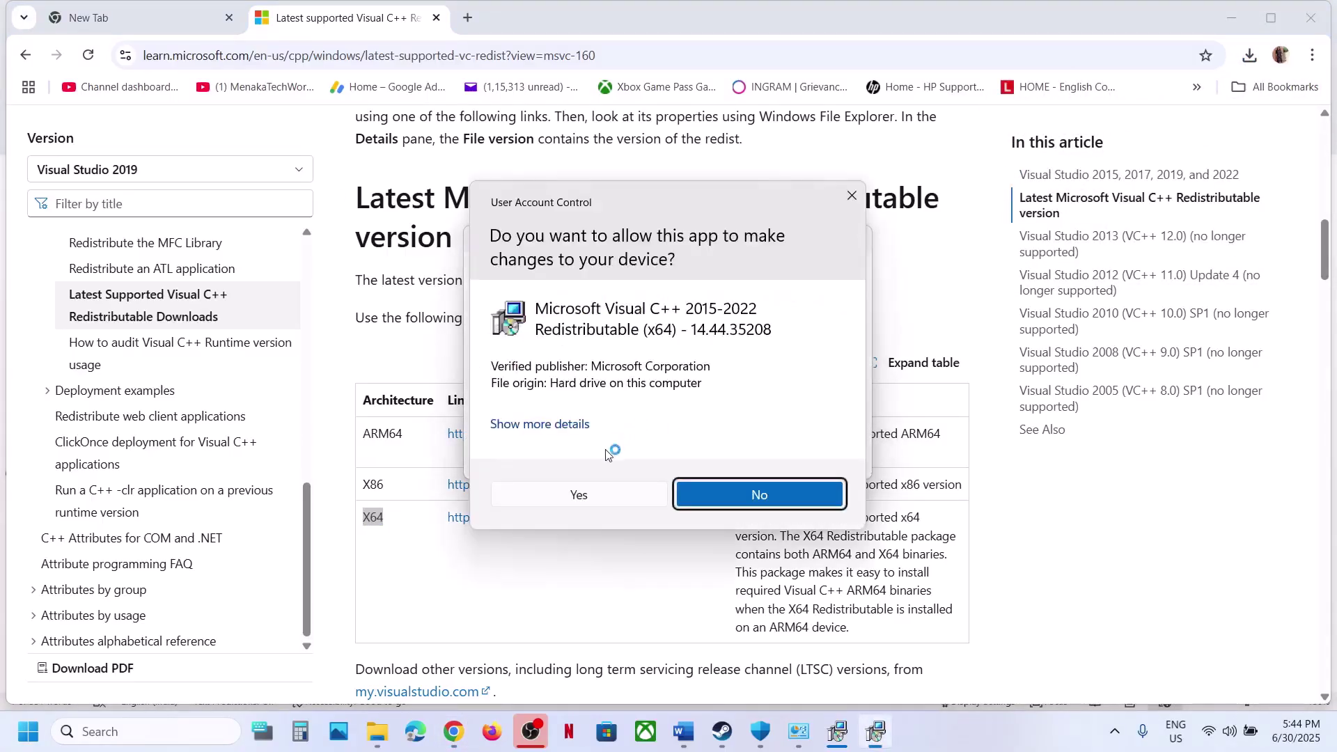
left_click(582, 494)
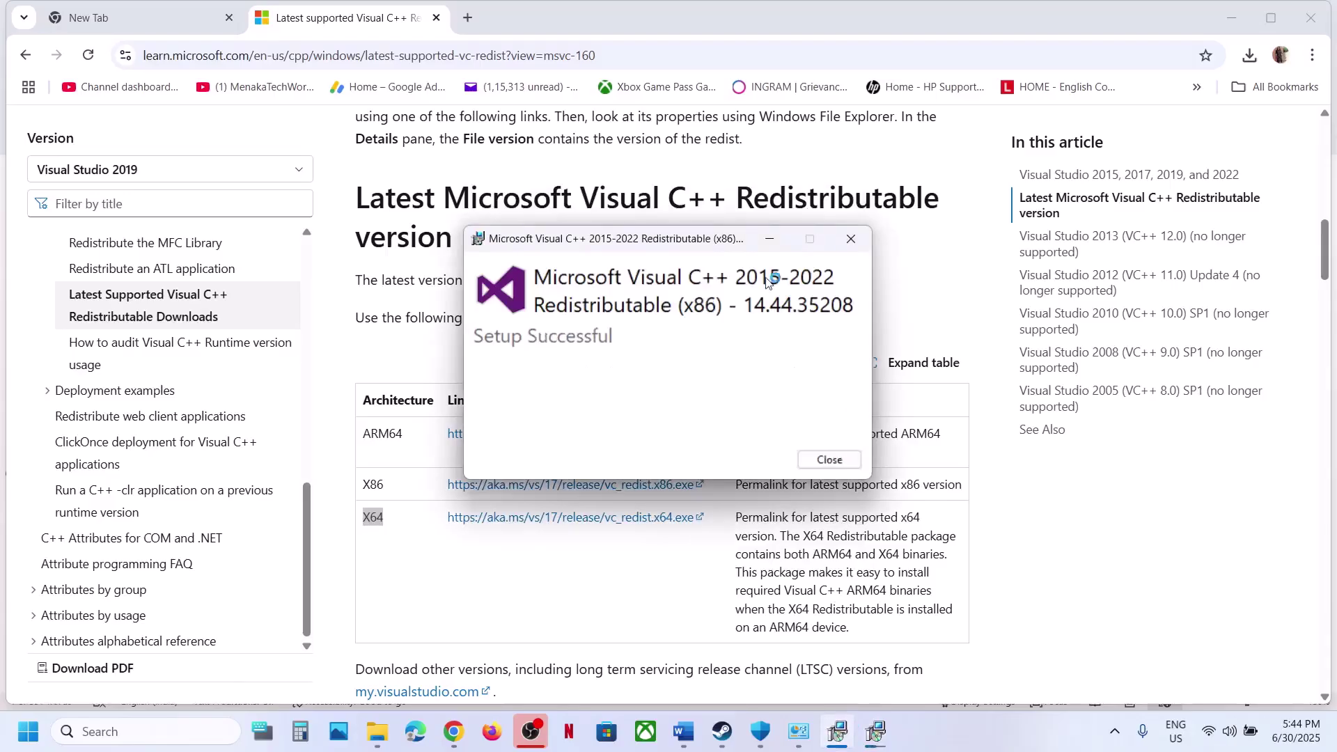
Step: Move the x86 setup window aside and close both the x64 and x86 Redistributable setup windows
left_click_drag(715, 244, 1095, 256)
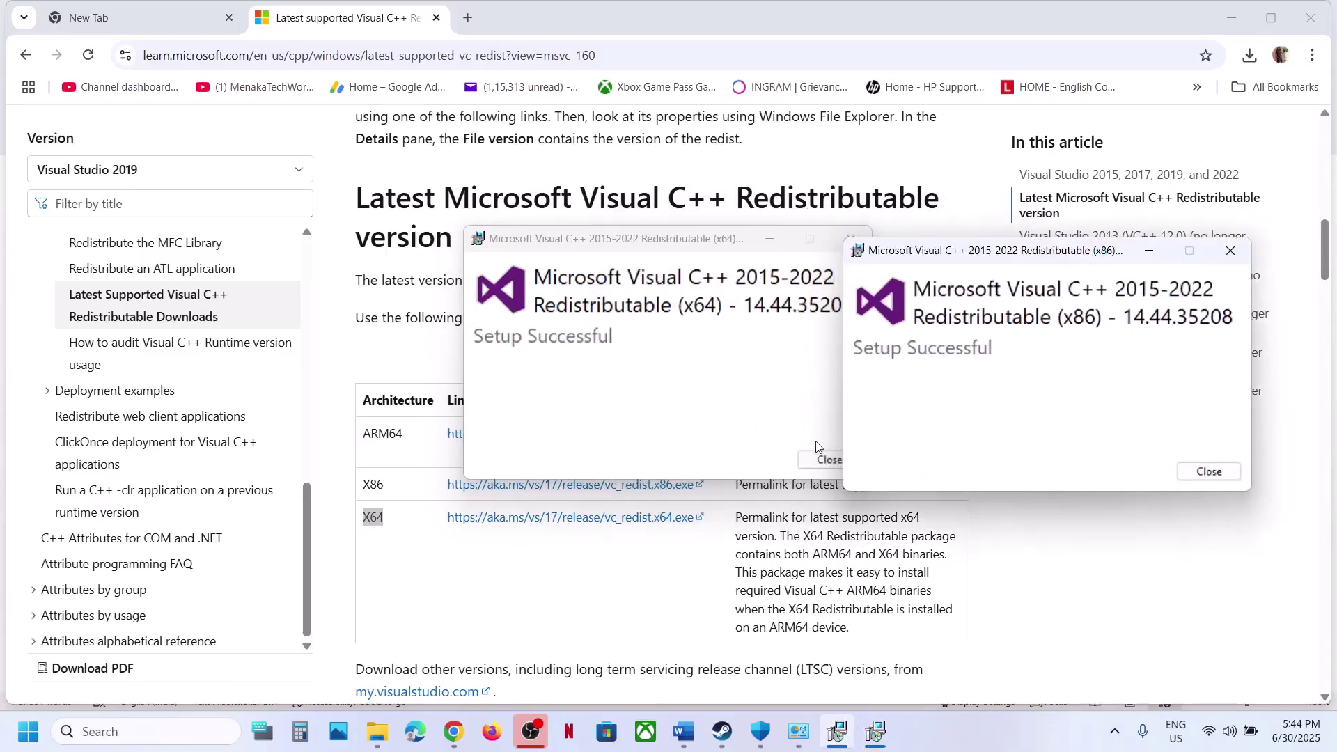
left_click(816, 458)
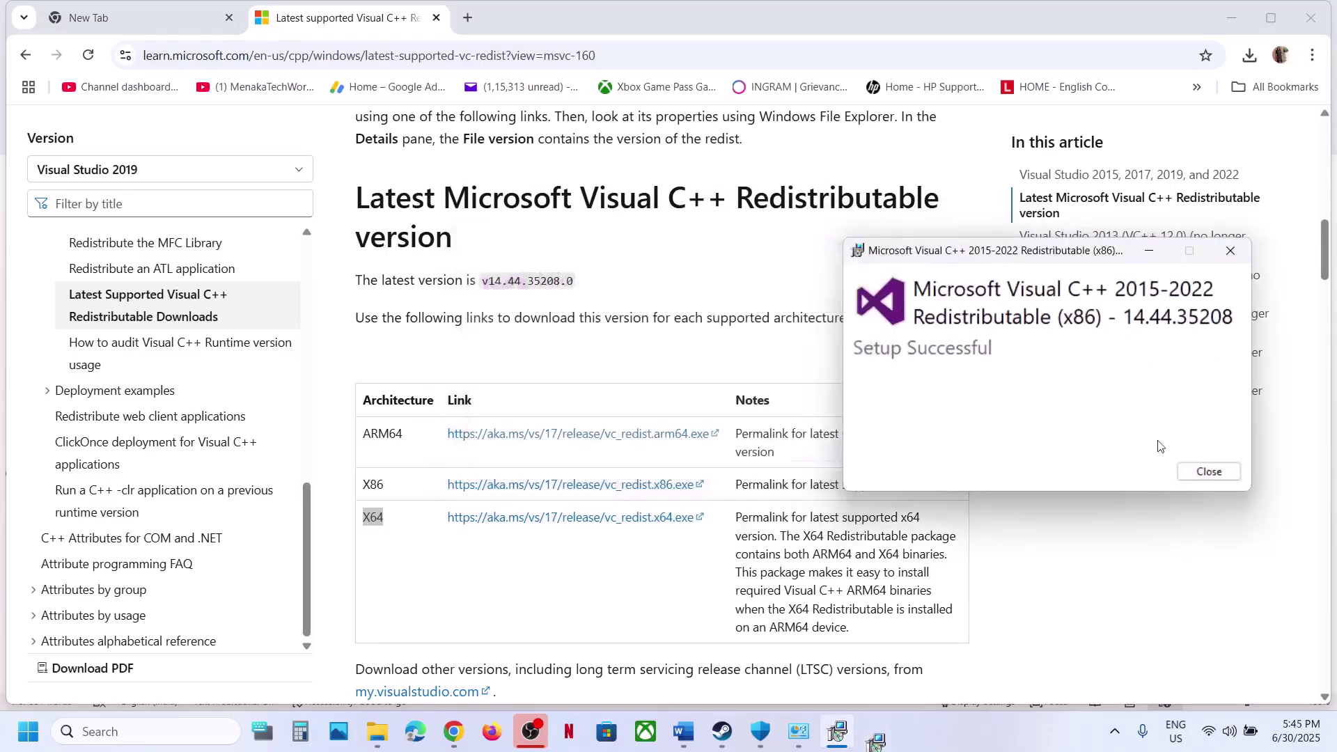
left_click(1205, 470)
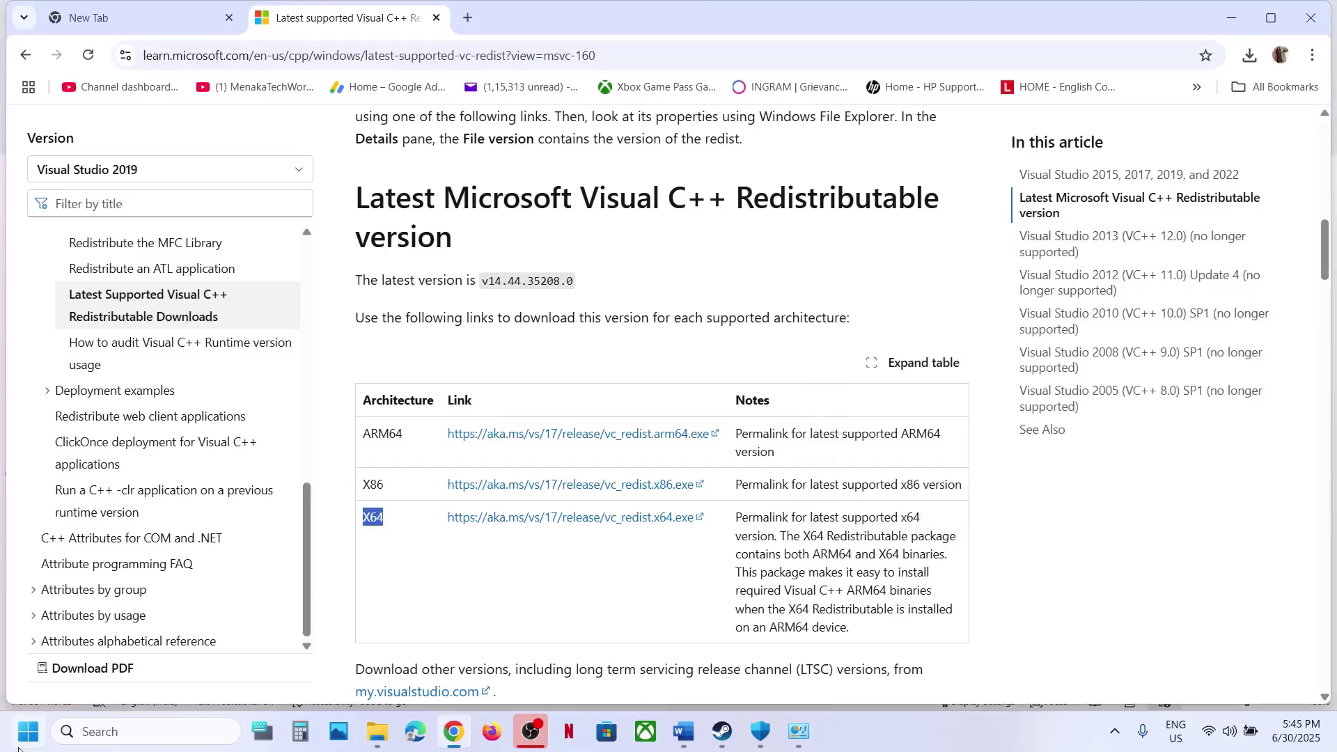
Step: View the Windows Restart option without restarting, and switch to the Ready or Not page in Steam
left_click(21, 743)
left_click(506, 671)
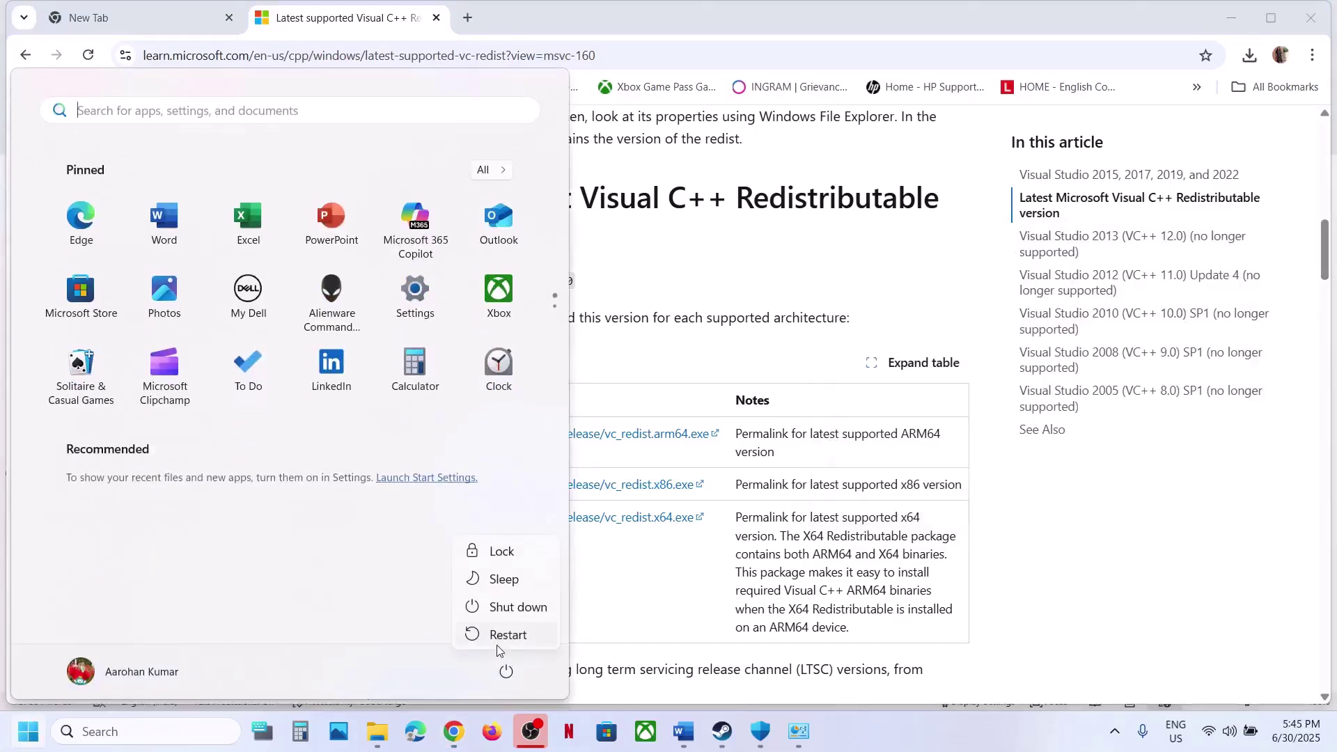
left_click(722, 731)
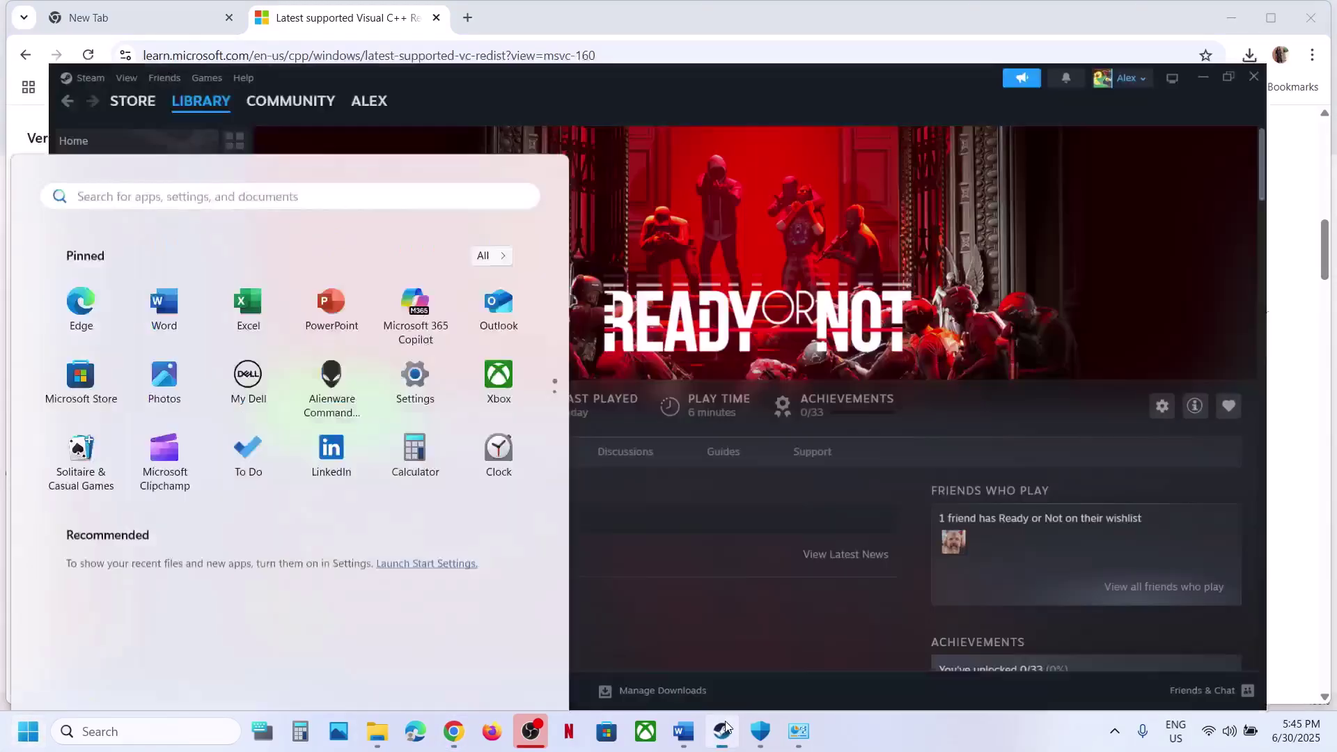
Step: Highlight "Windows to the latest version" in Step 15 of the Word document, and check for updates in Windows Update settings
left_click(686, 731)
scroll(564, 526, "down", 1)
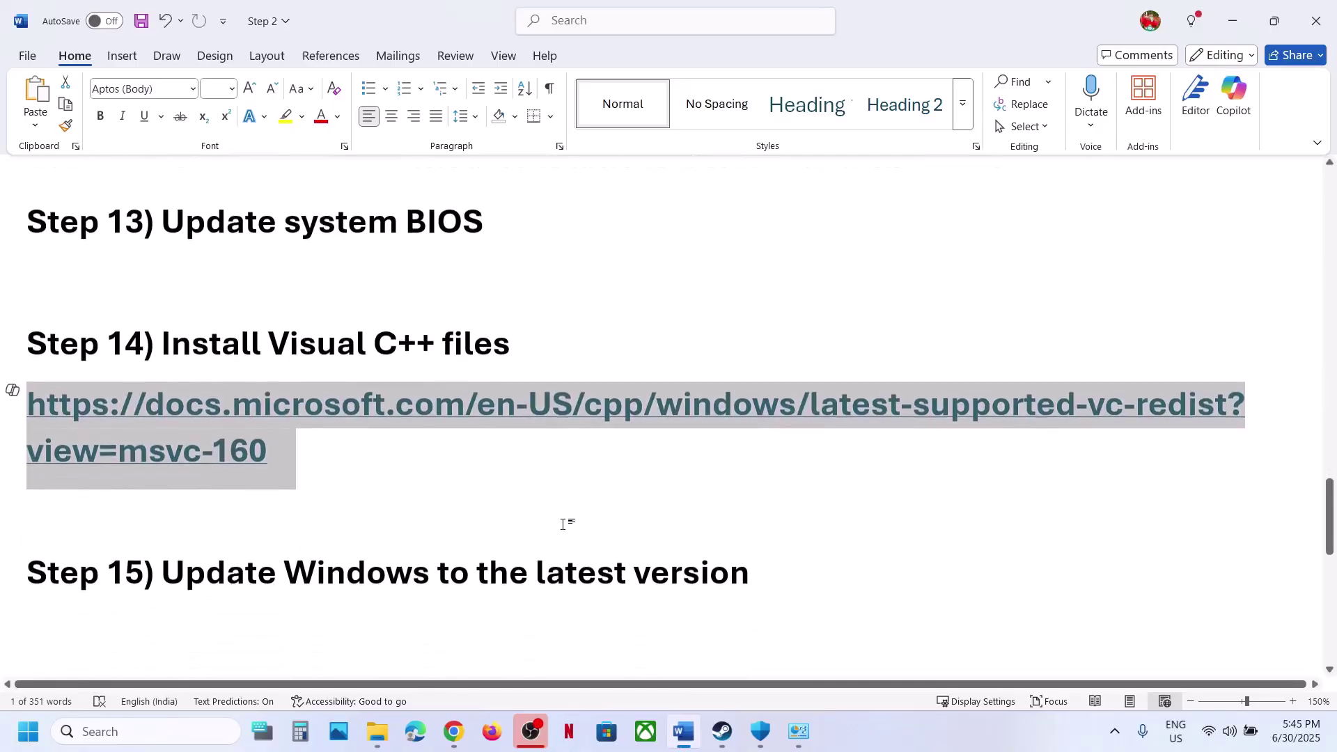
left_click_drag(342, 563, 697, 563)
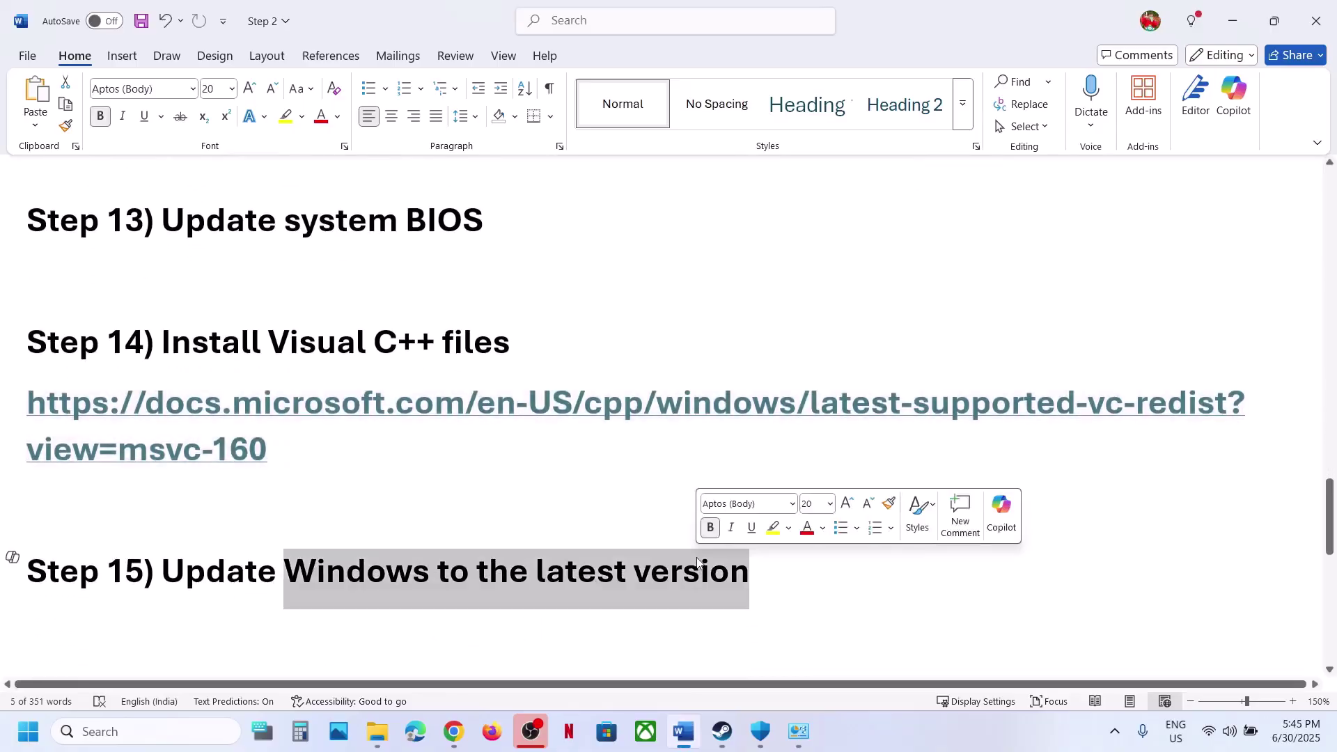
key("super+i")
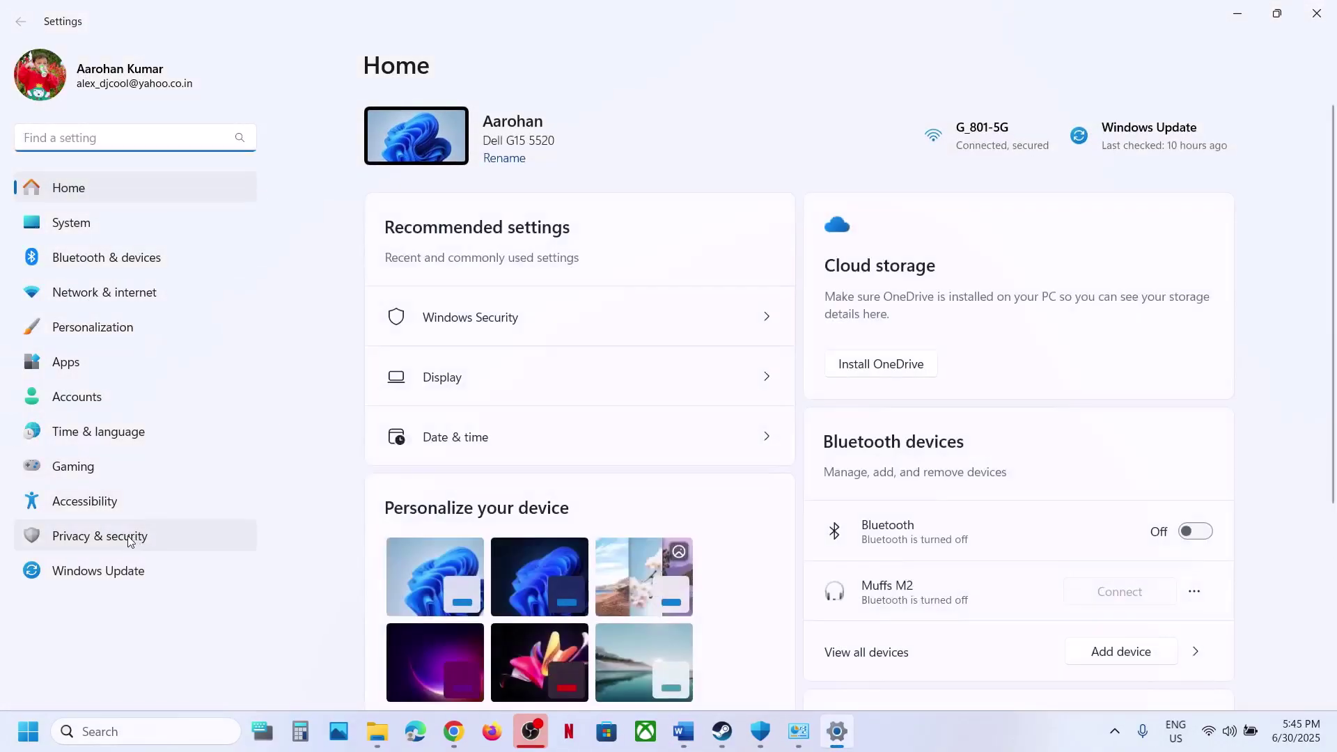
left_click(114, 571)
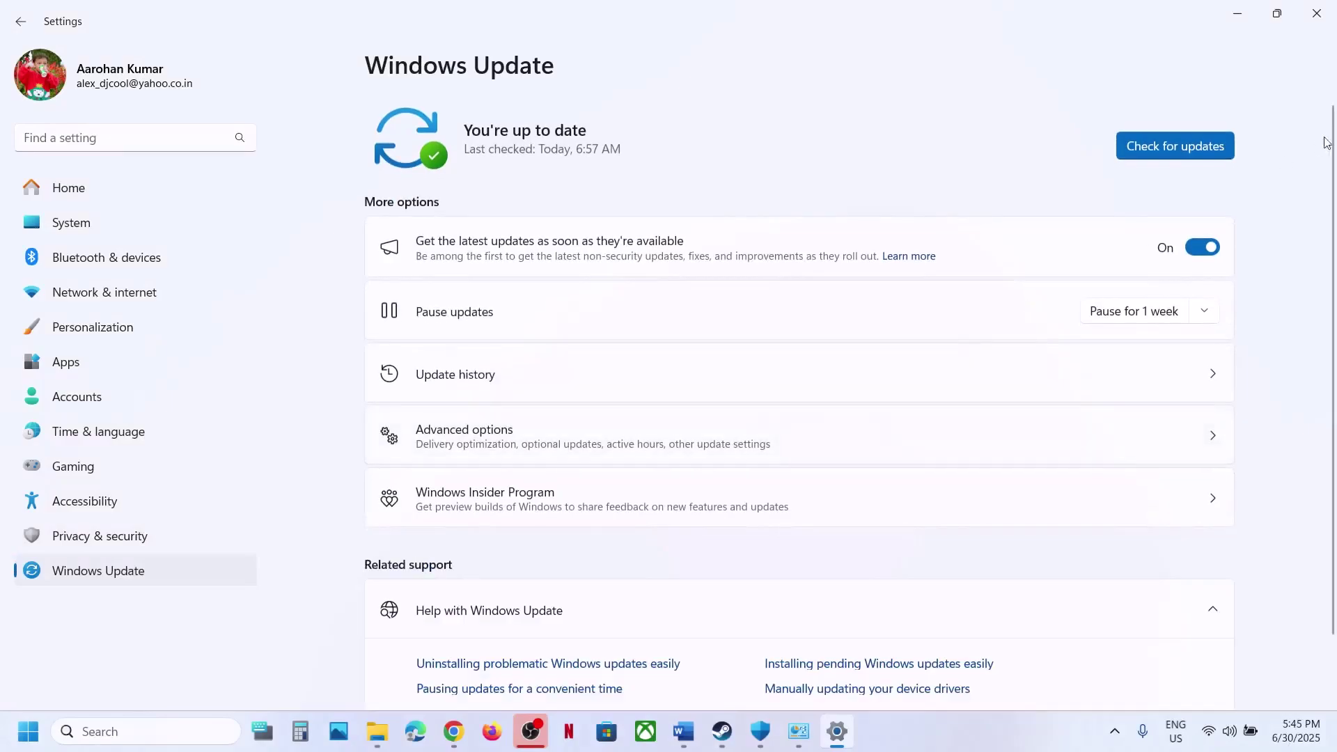
left_click(1199, 149)
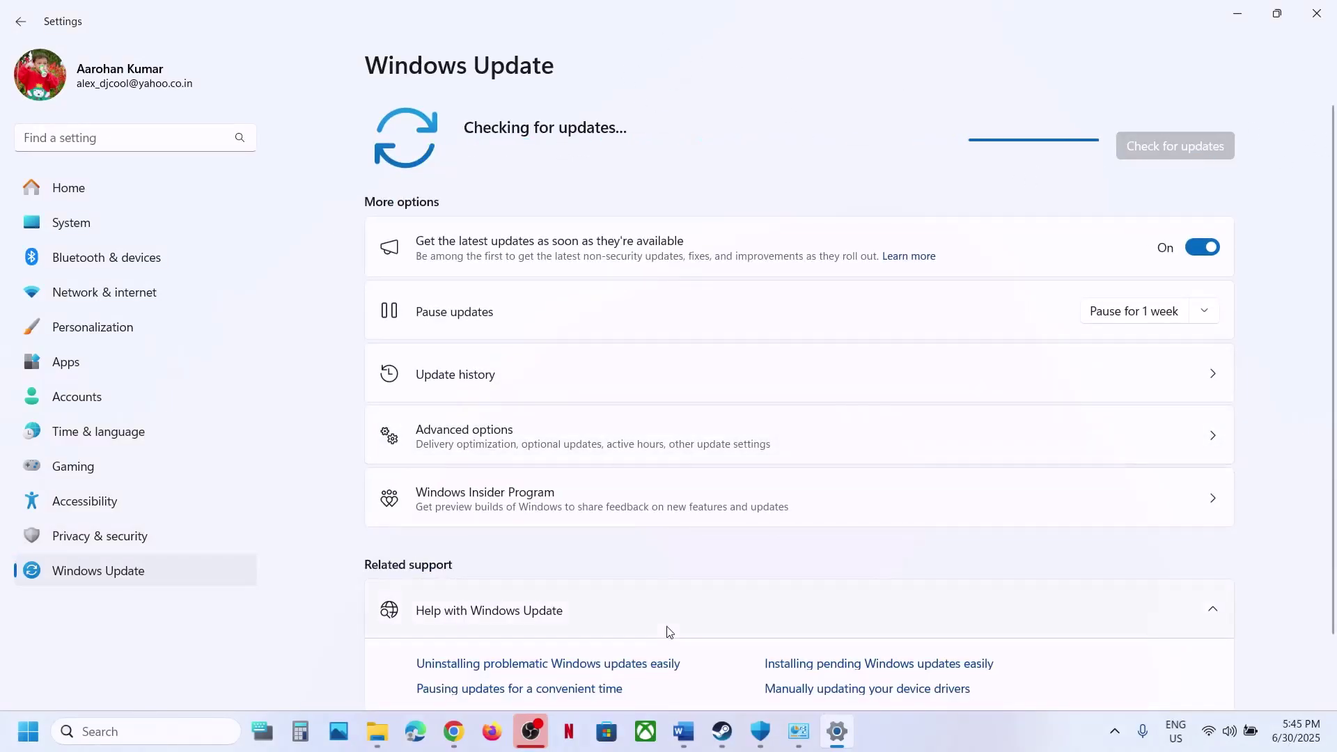
Step: Look at the Windows power options for restarting the PC, and return to Ready or Not in the Steam library
left_click(35, 742)
left_click(506, 671)
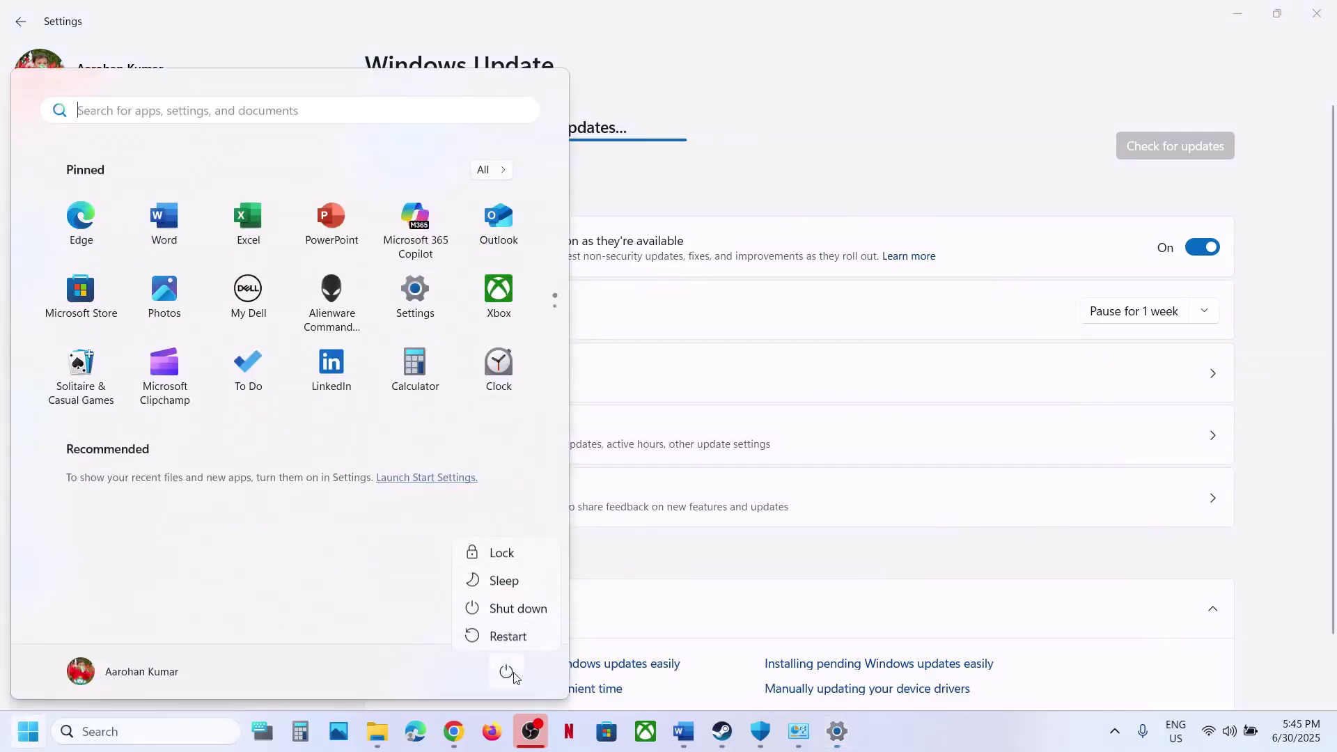
left_click(724, 731)
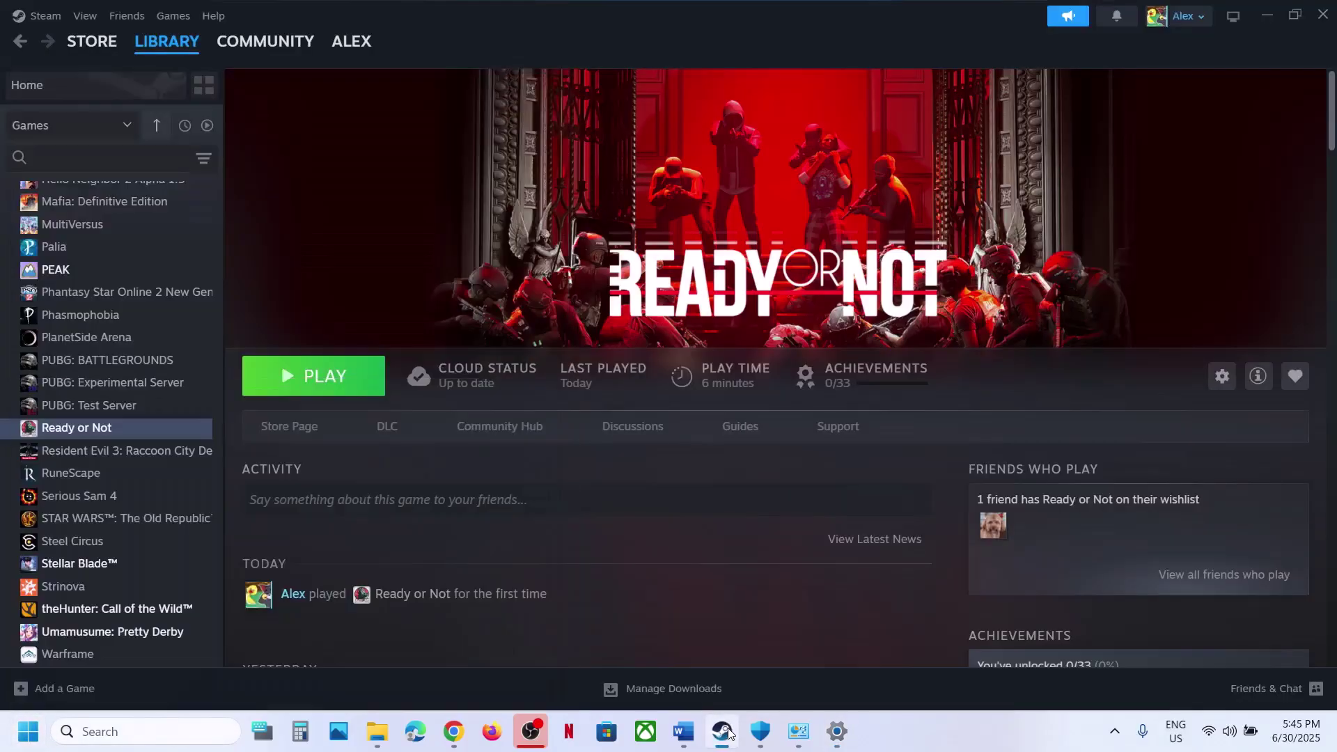
Step: Read Step 16 in the Word document, highlighting the advice on unplugging external devices and "disable steam overlay"
left_click(684, 731)
scroll(543, 459, "down", 5)
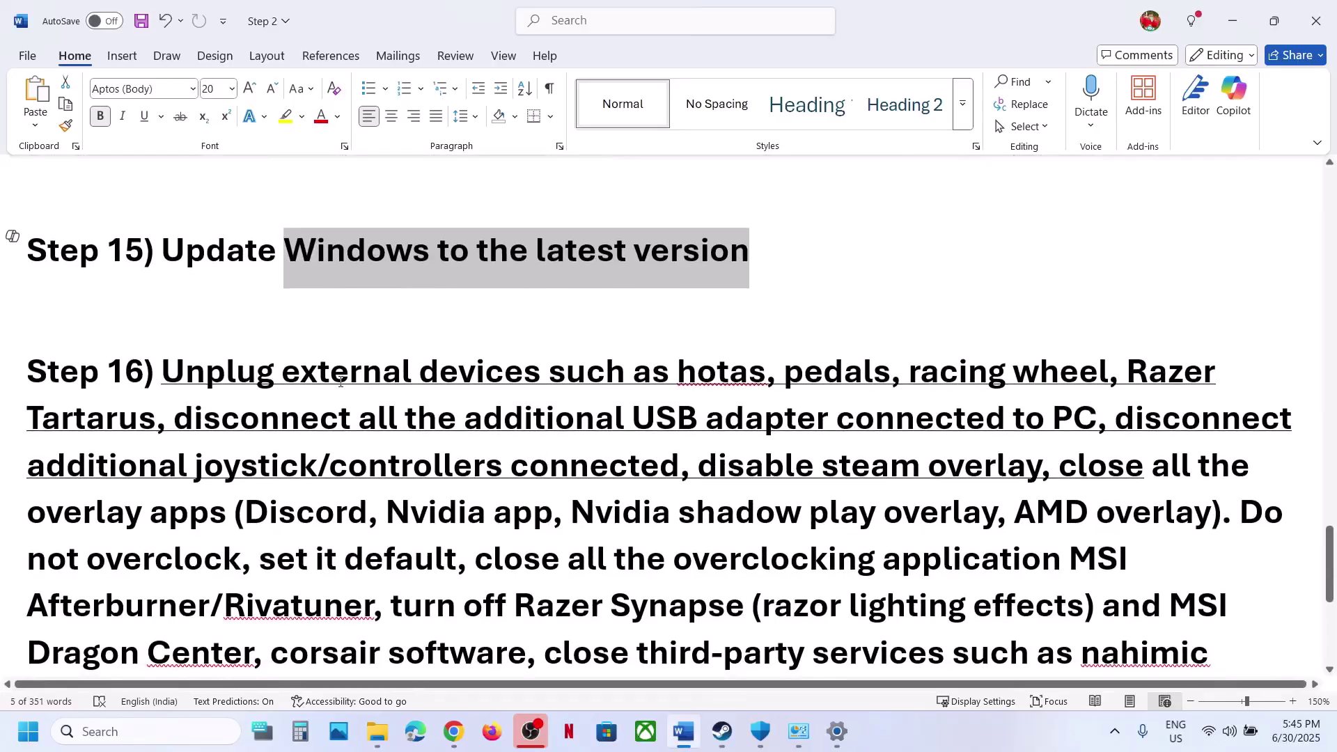
scroll(545, 460, "down", 2)
left_click_drag(173, 272, 902, 311)
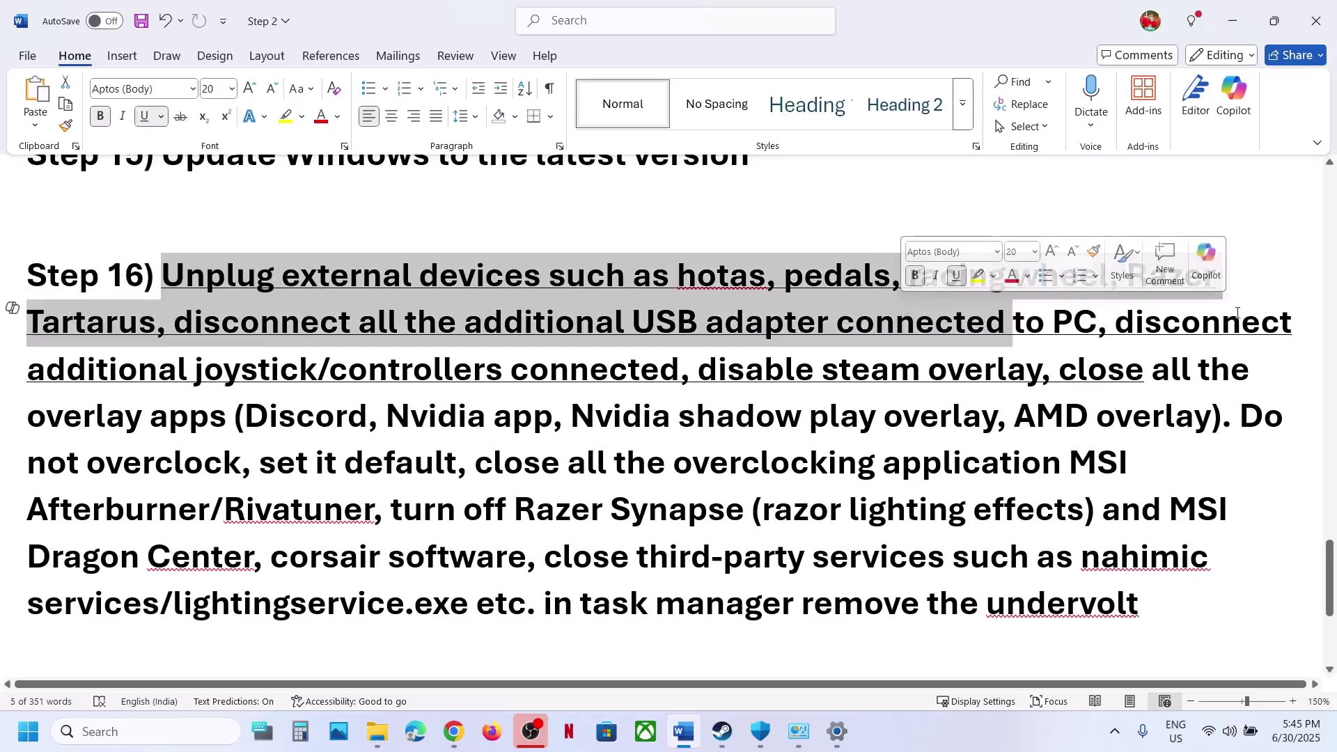
left_click_drag(1116, 323, 1042, 370)
Step: Turn off the in-game Steam Overlay in Ready or Not's properties in Steam, and close the properties window
left_click(722, 731)
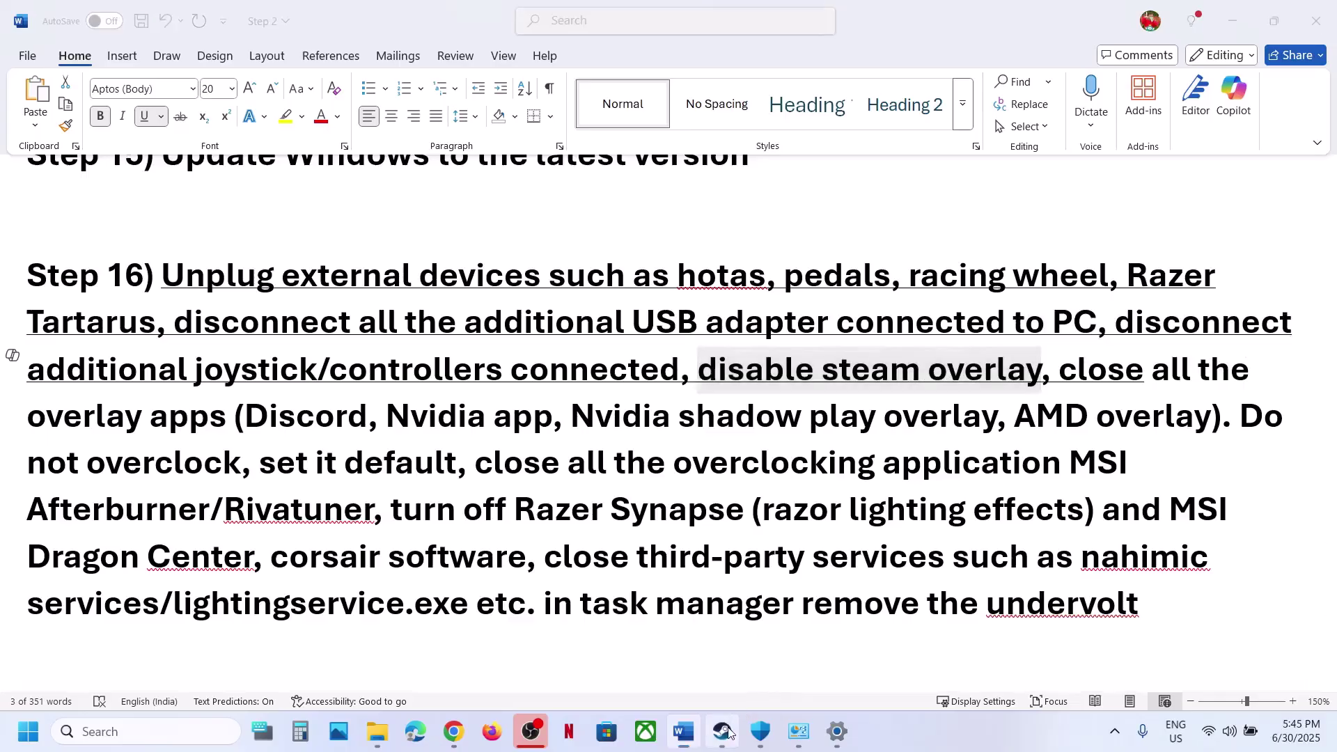
right_click(152, 427)
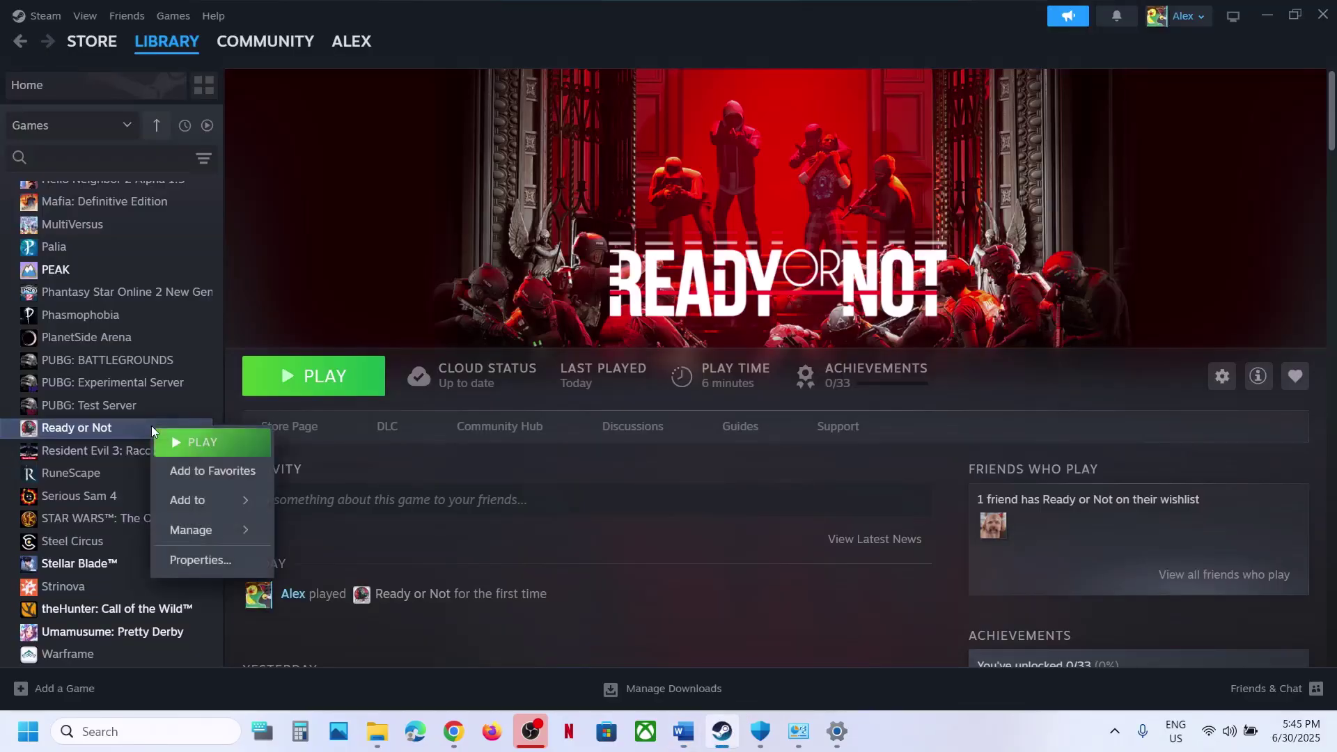
left_click(207, 560)
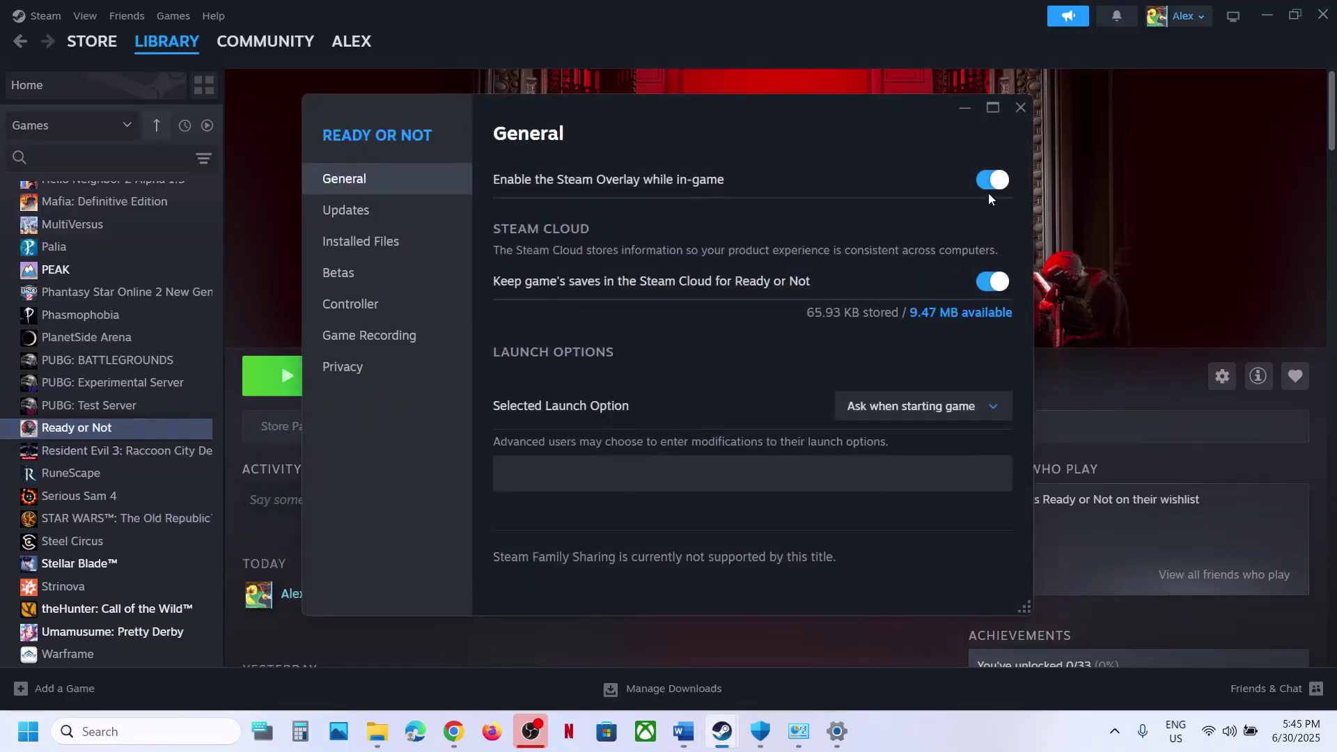
left_click(988, 188)
left_click(1020, 109)
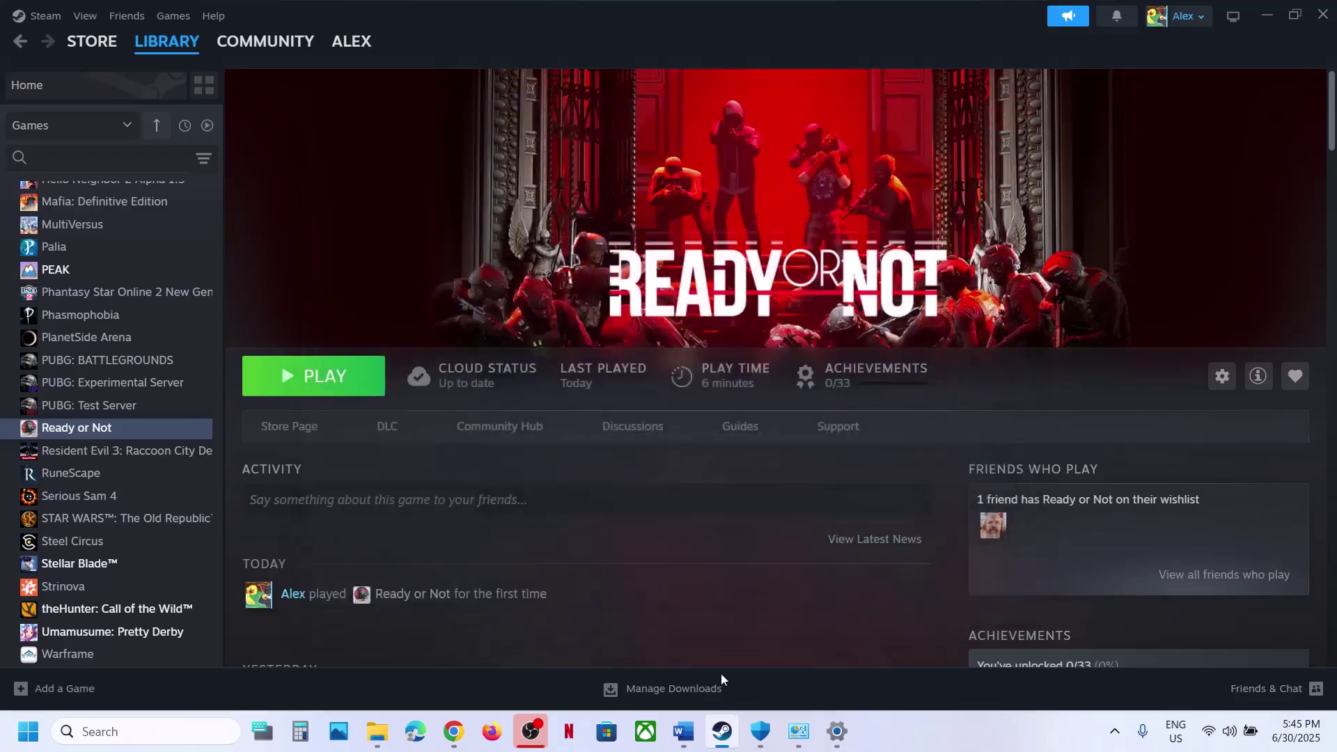
Step: Highlight "Nvidia app" in Step 16 of the Word document, then search Windows for "nvi" and open the NVIDIA App
left_click(684, 731)
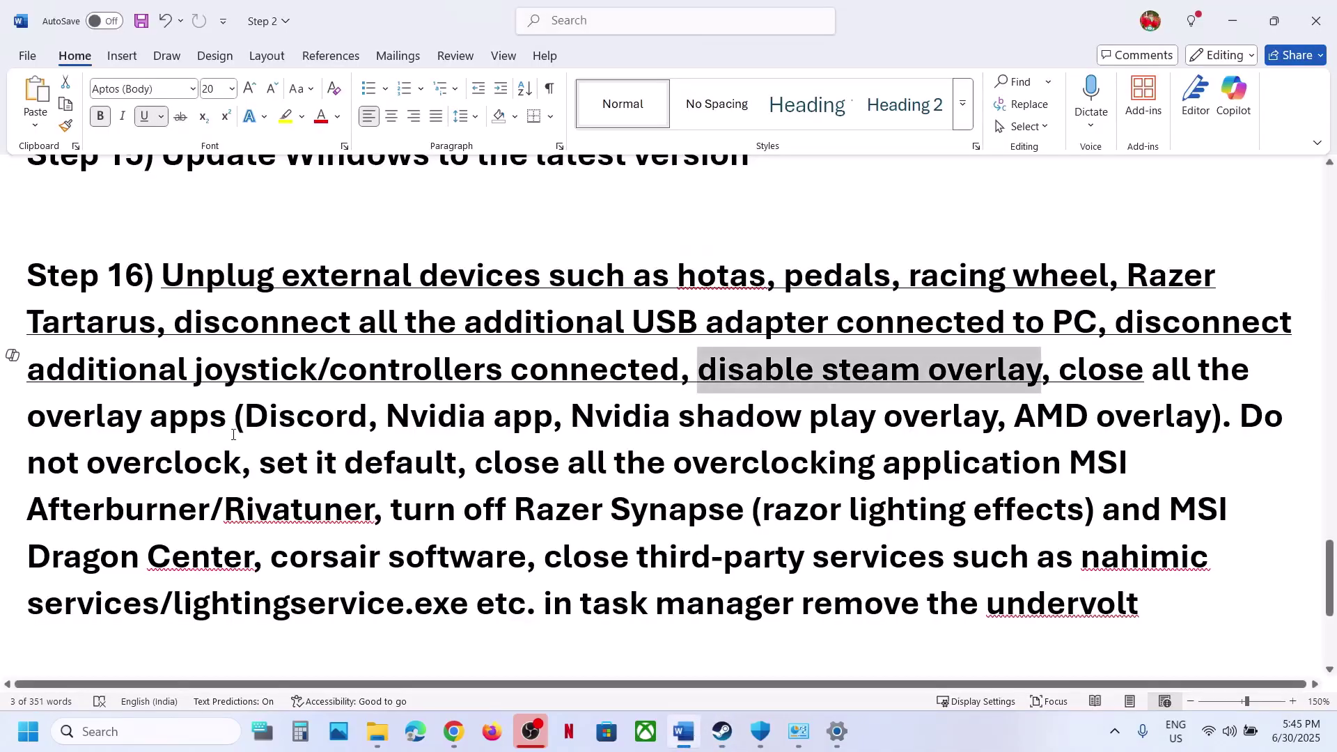
left_click_drag(268, 424, 551, 421)
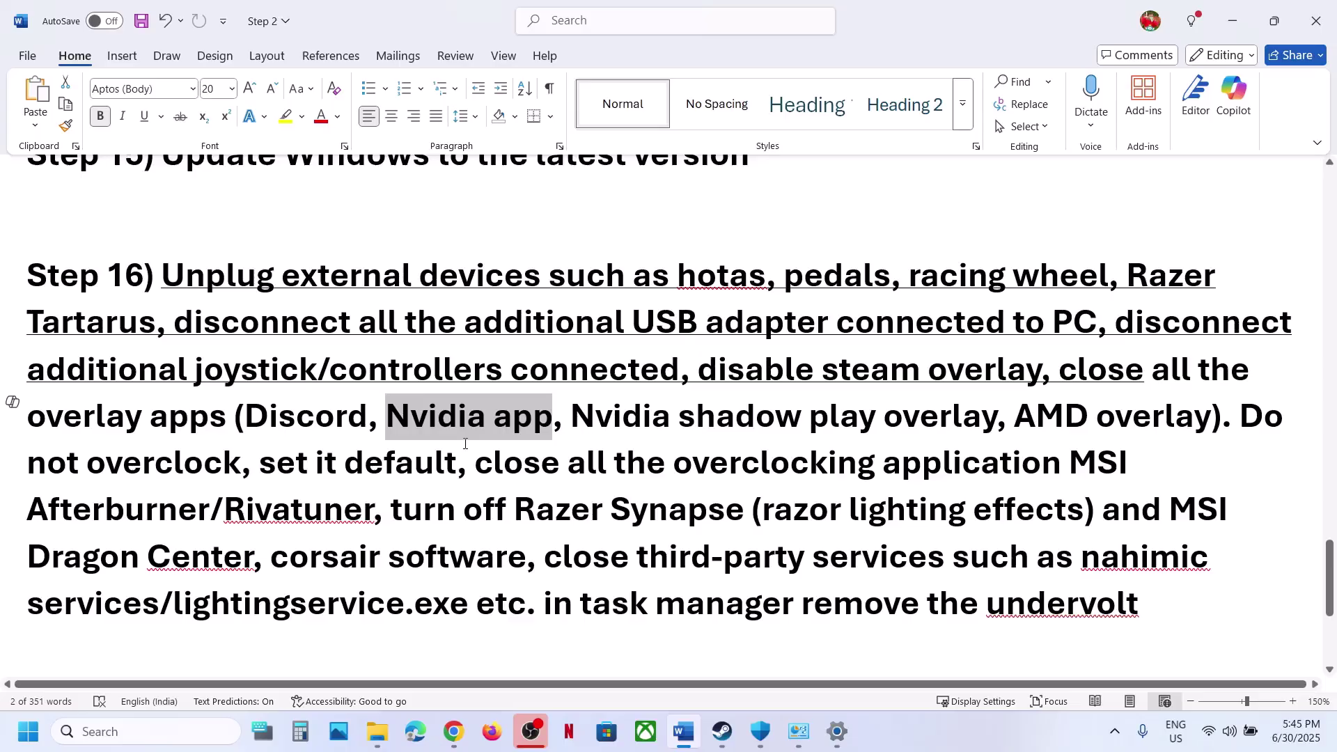
key("super")
key("super")
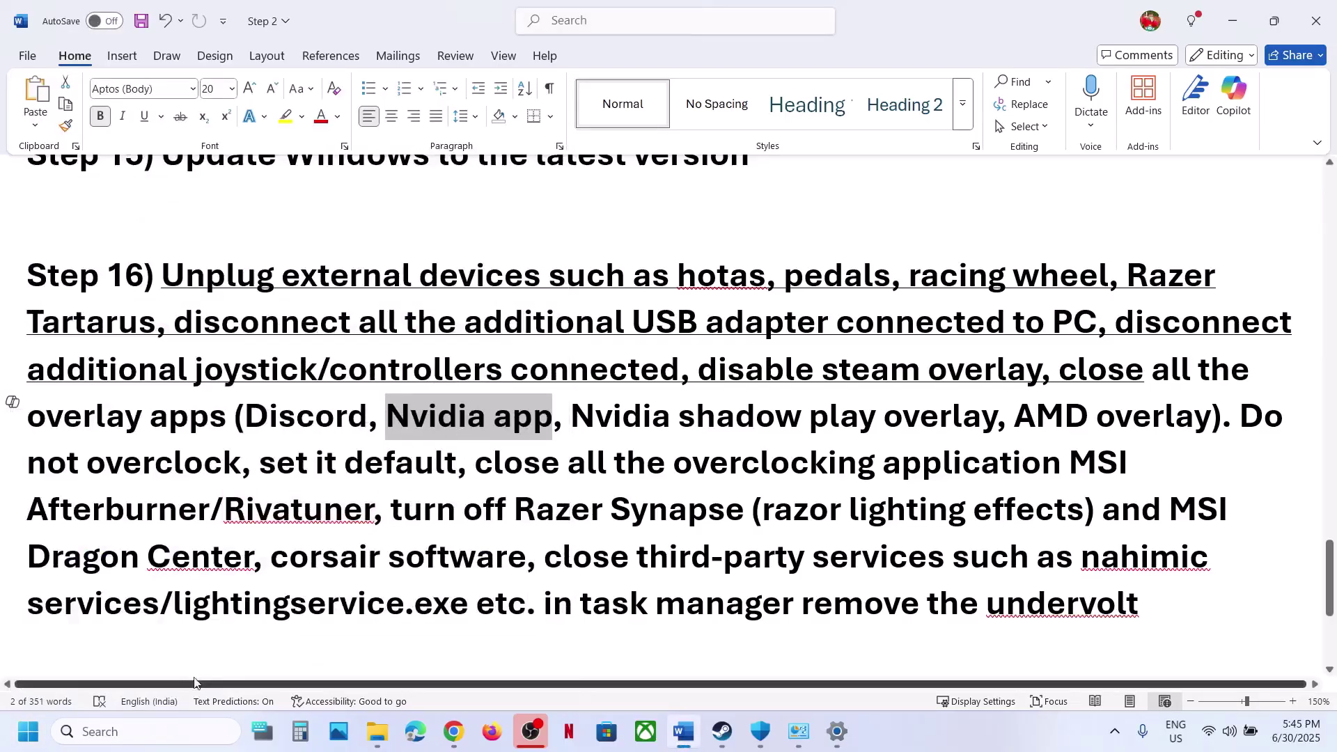
left_click(150, 731)
type("nvi")
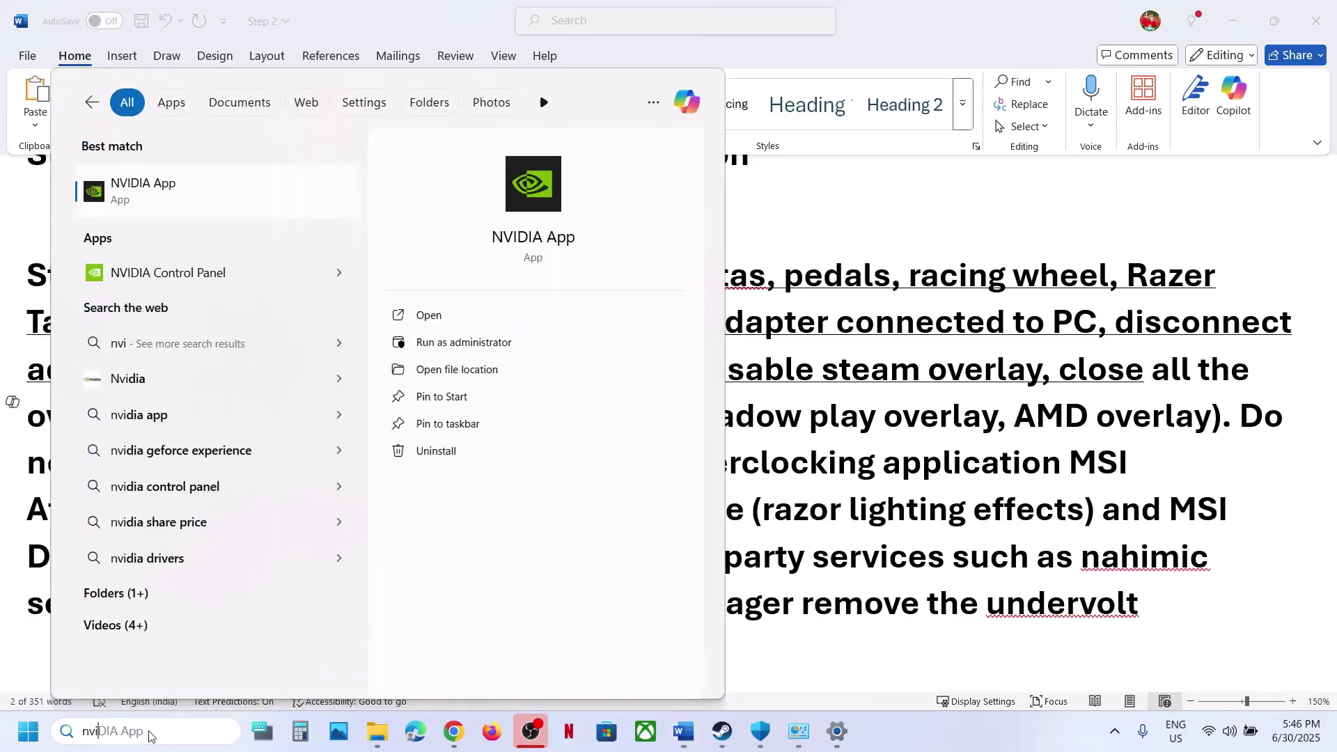
key("Return")
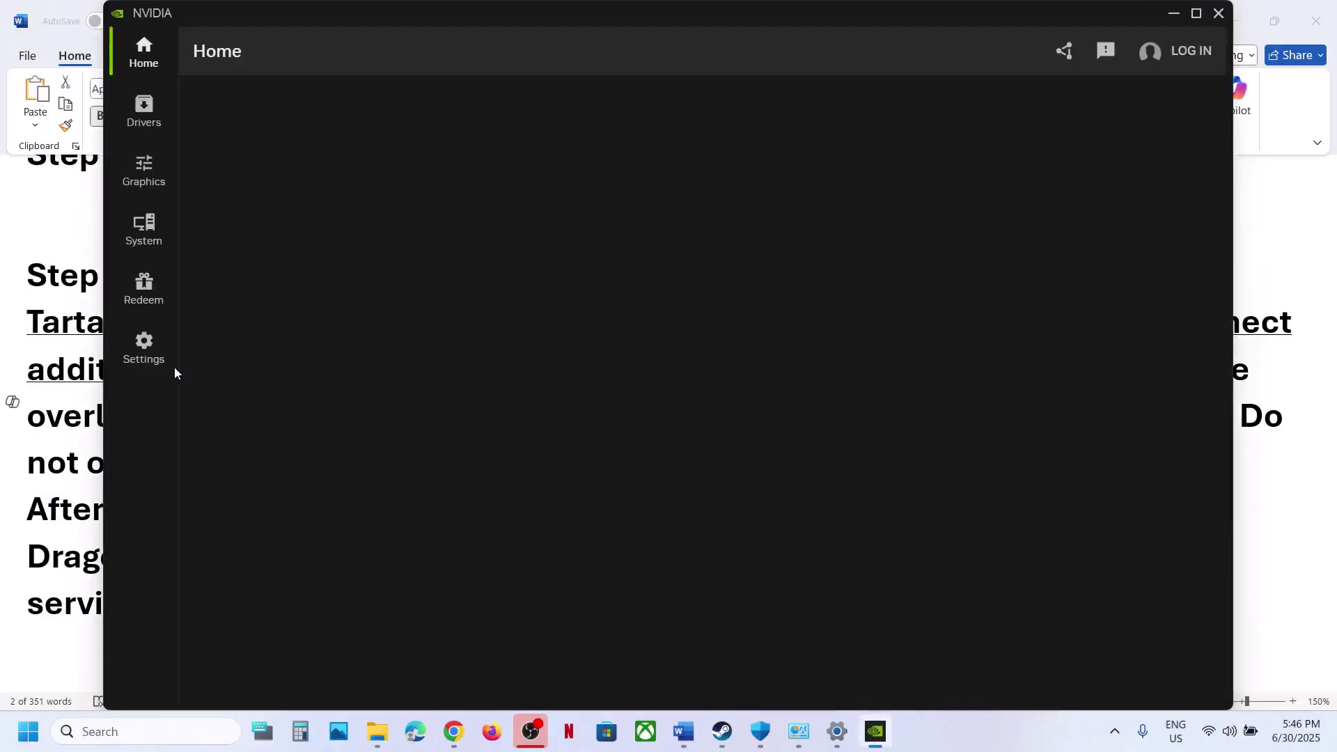
Step: Check the overlay settings and Ready or Not's graphics settings in the NVIDIA App, and close the app
left_click(147, 355)
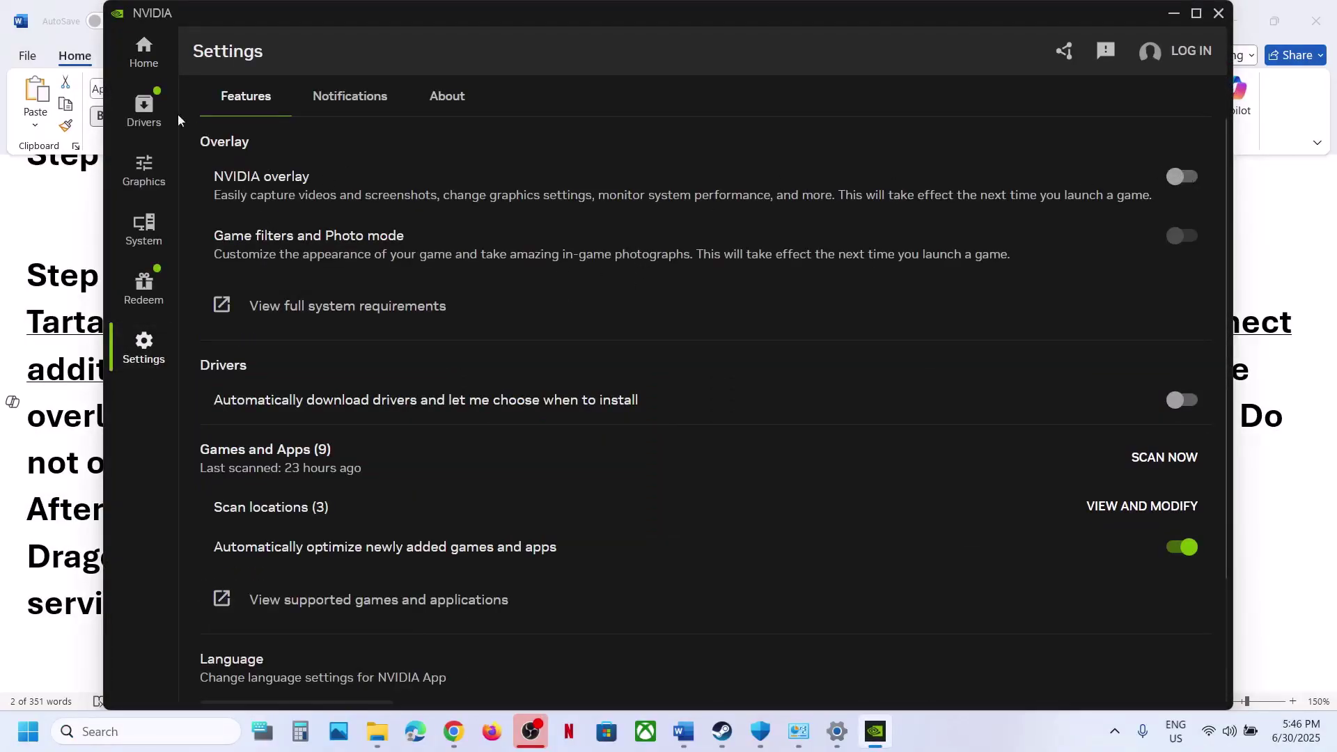
left_click(144, 52)
mouse_move(591, 439)
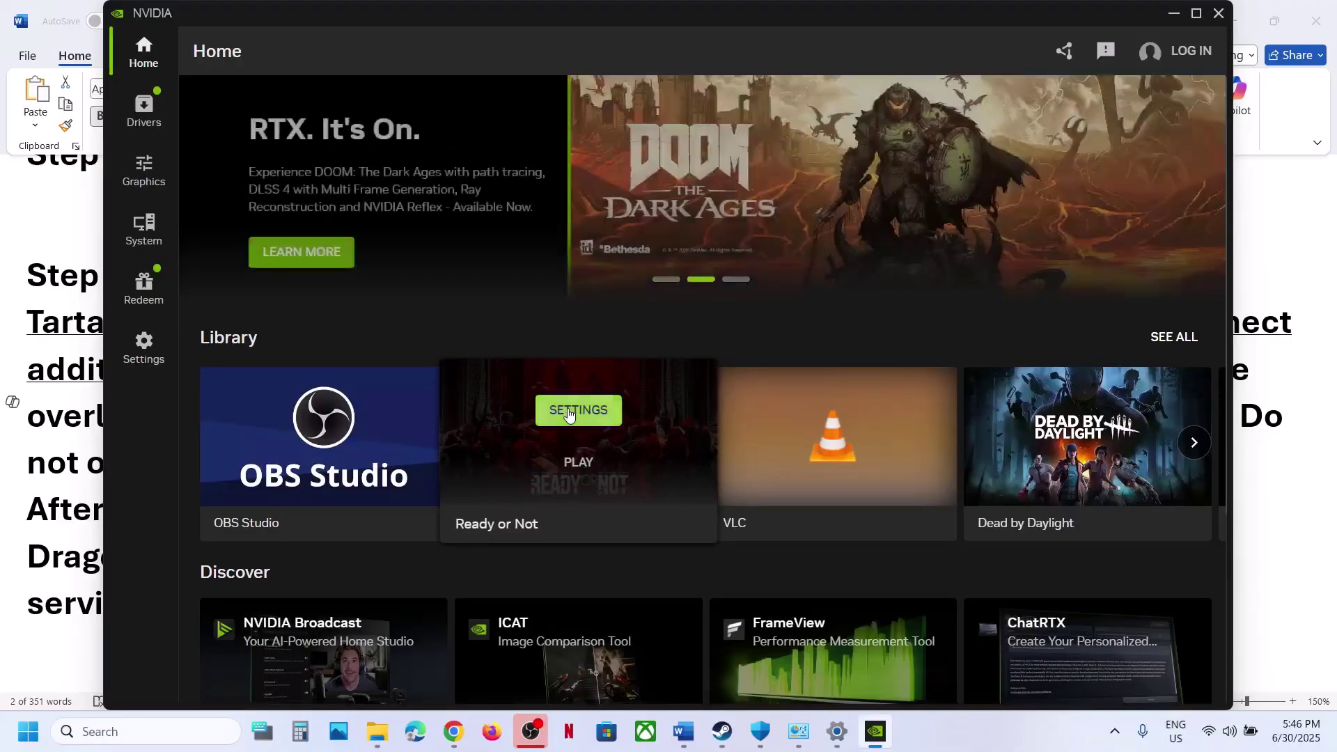
left_click(569, 411)
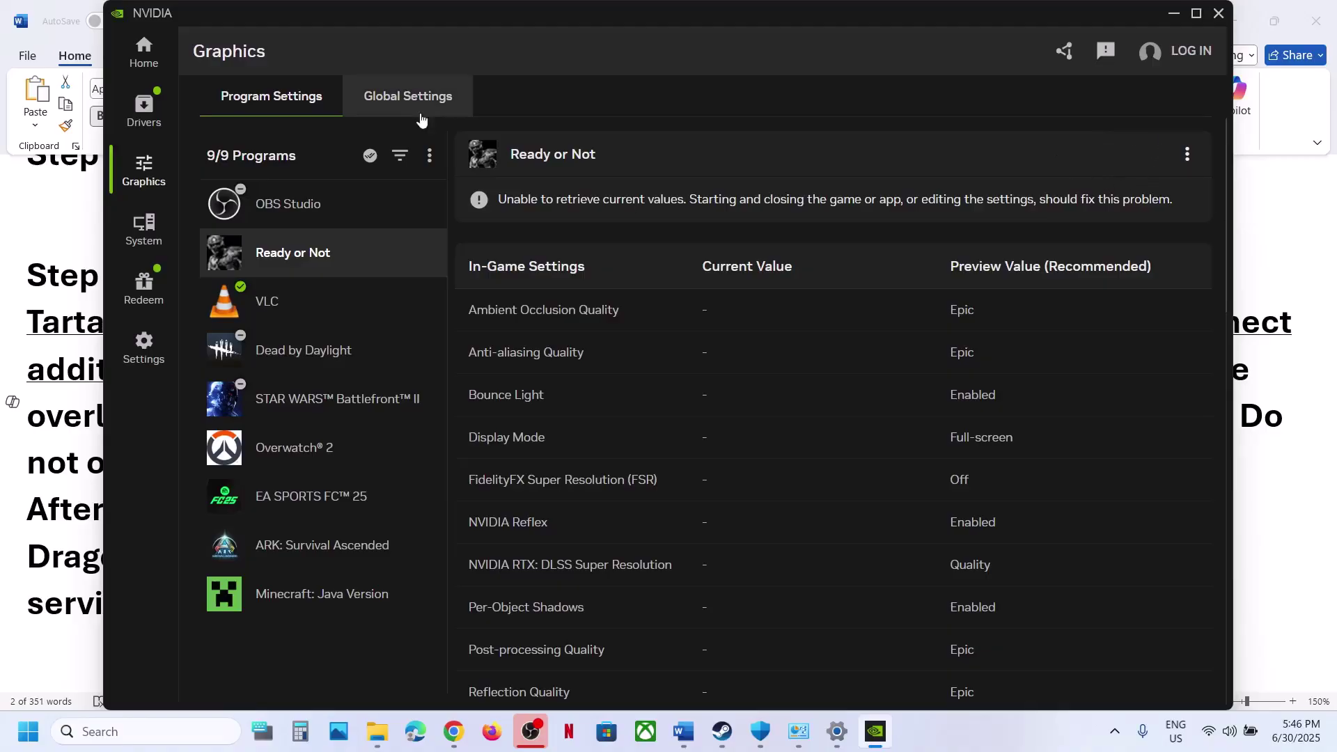
left_click(1218, 13)
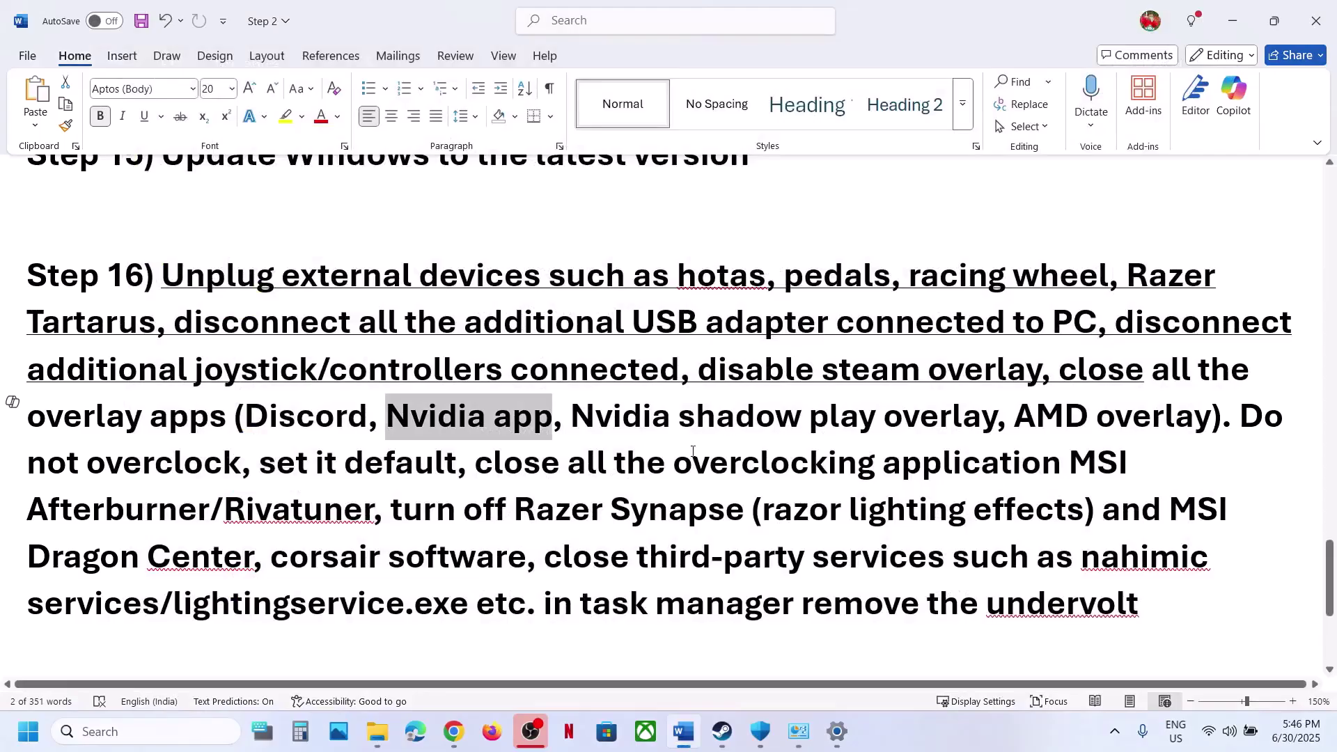
Step: Read the rest of Step 16, highlighting the advice on closing overlay apps, closing overclocking applications and removing the undervolt
left_click_drag(1055, 360, 234, 417)
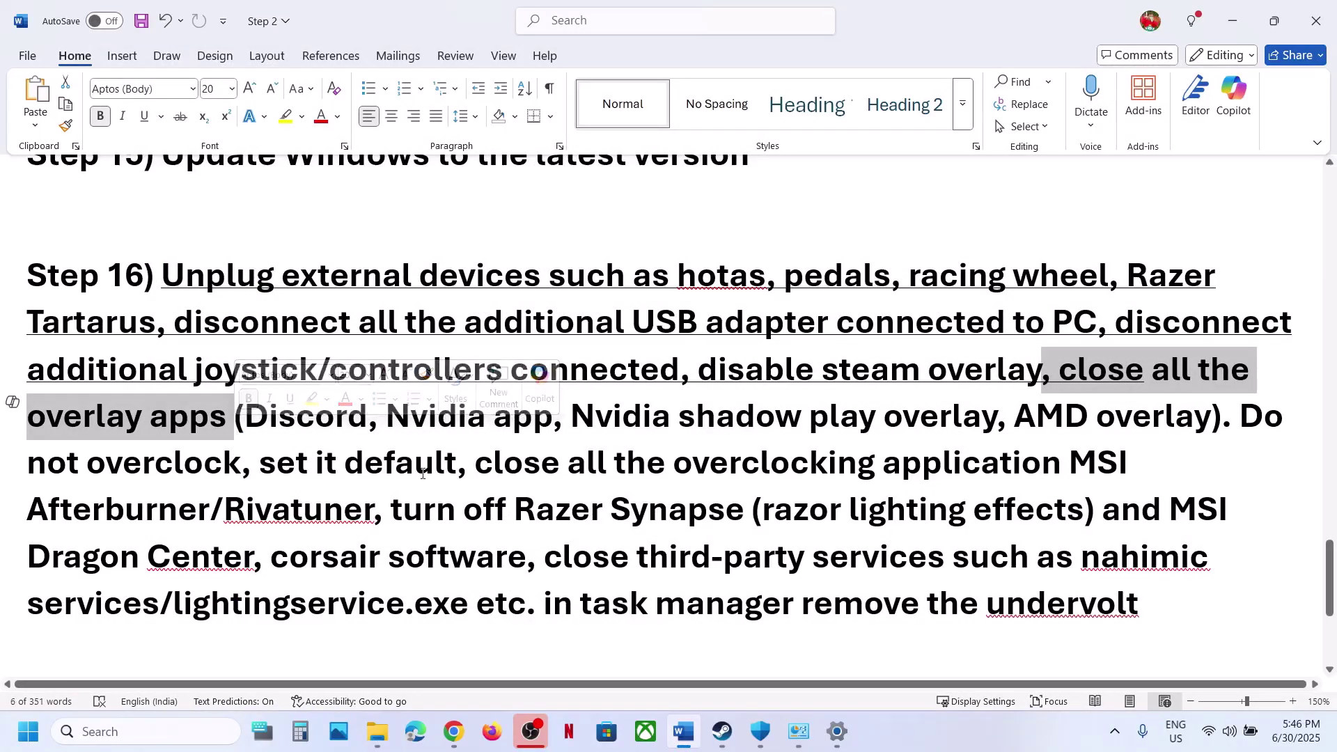
left_click_drag(459, 463, 961, 465)
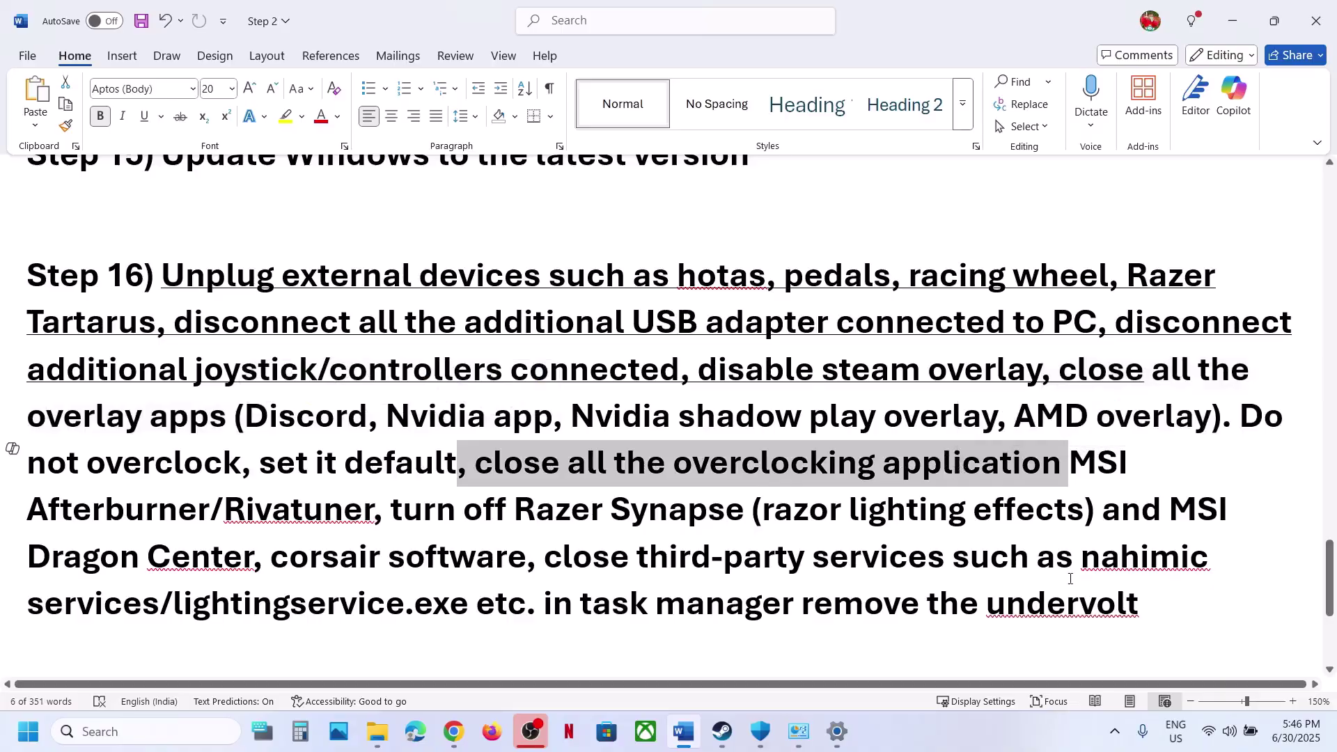
left_click(1074, 557)
left_click_drag(1242, 413, 1141, 603)
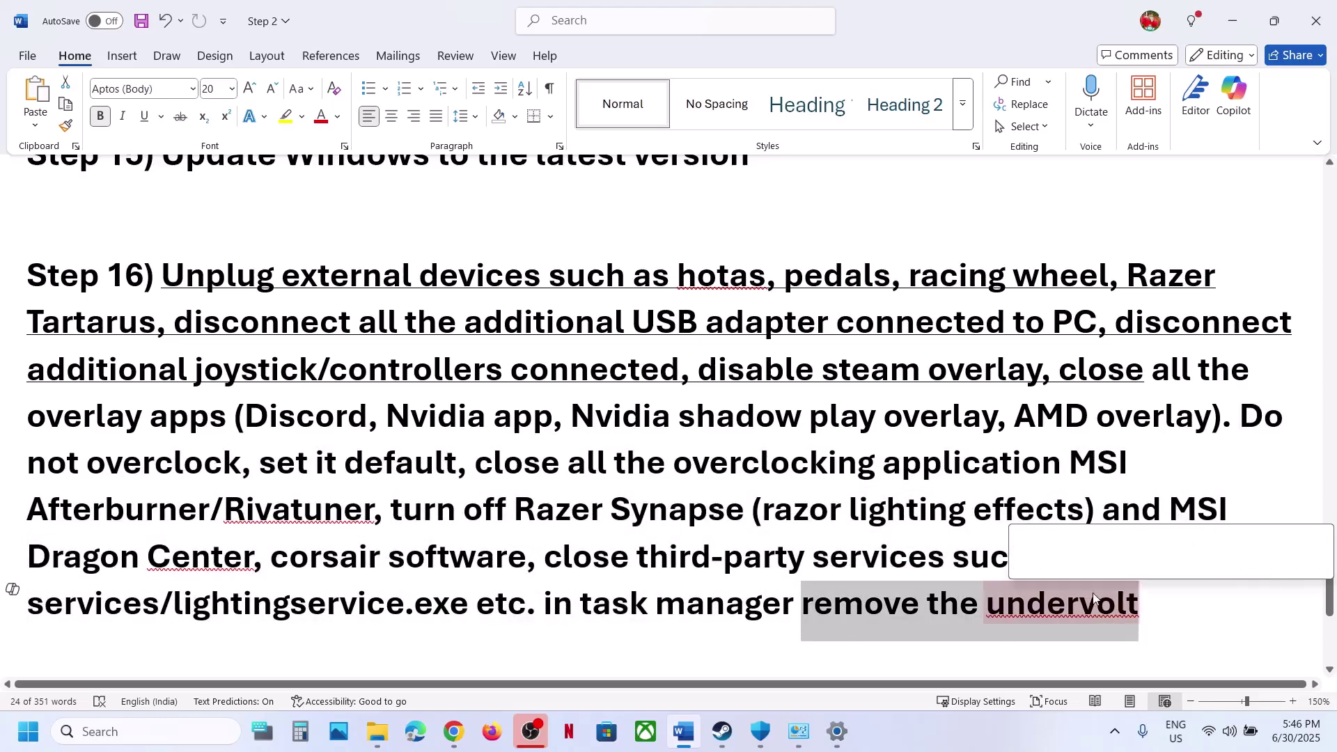
left_click(557, 468)
Step: Find Step 17 in the troubleshooting document and highlight its "Increase Virtual Memory" text
scroll(558, 472, "down", 3)
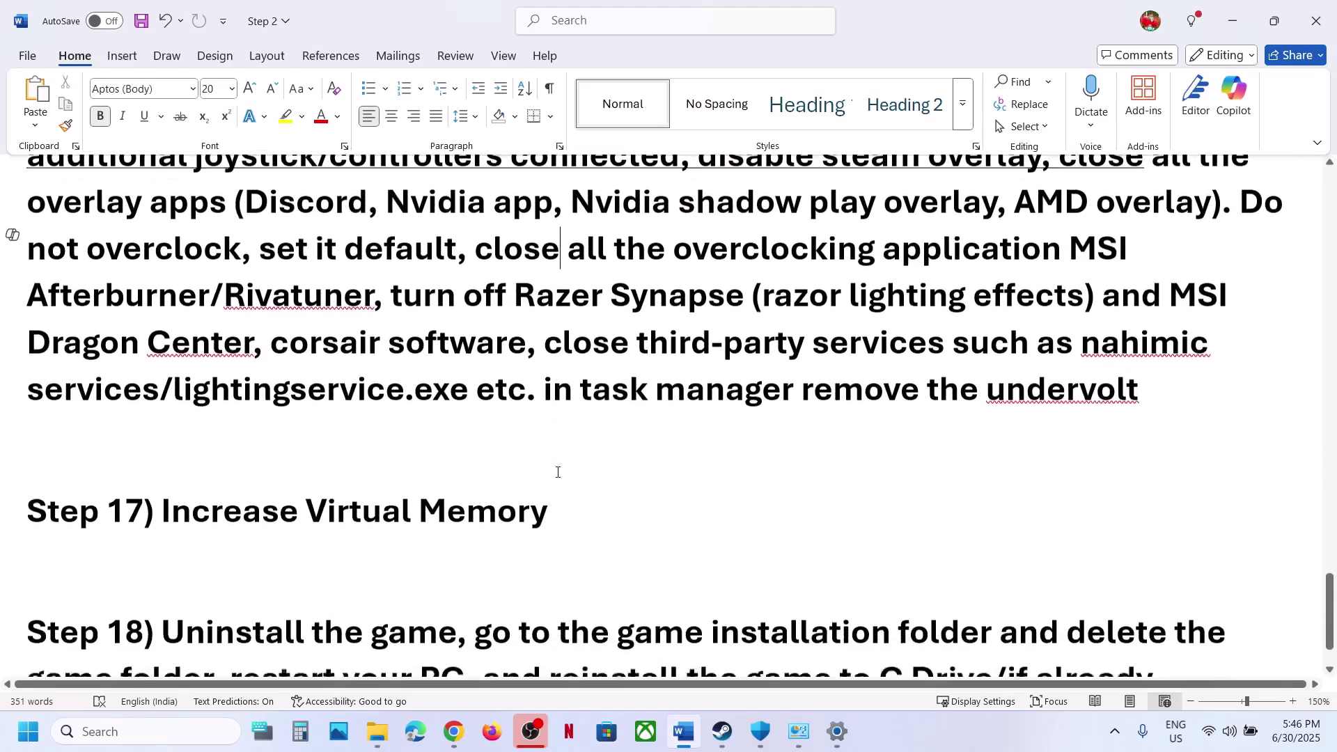
left_click_drag(224, 543, 584, 535)
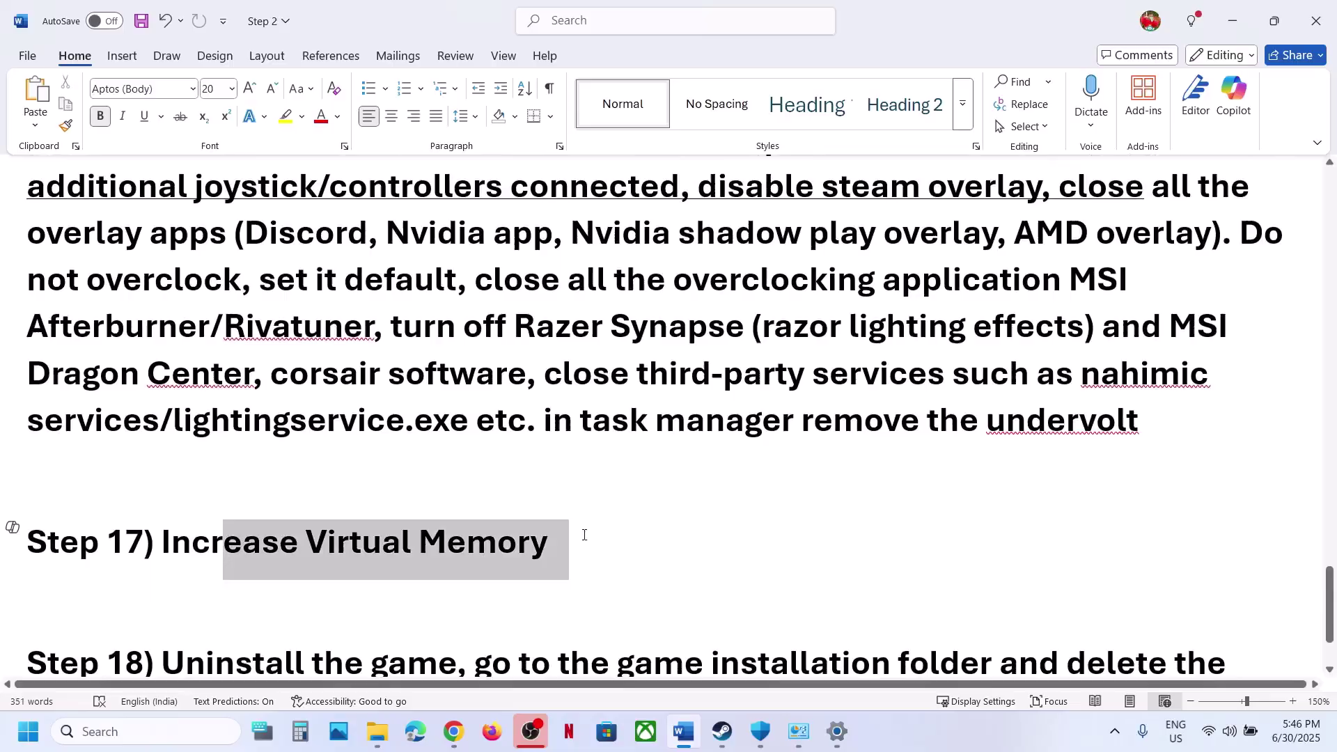
left_click(947, 716)
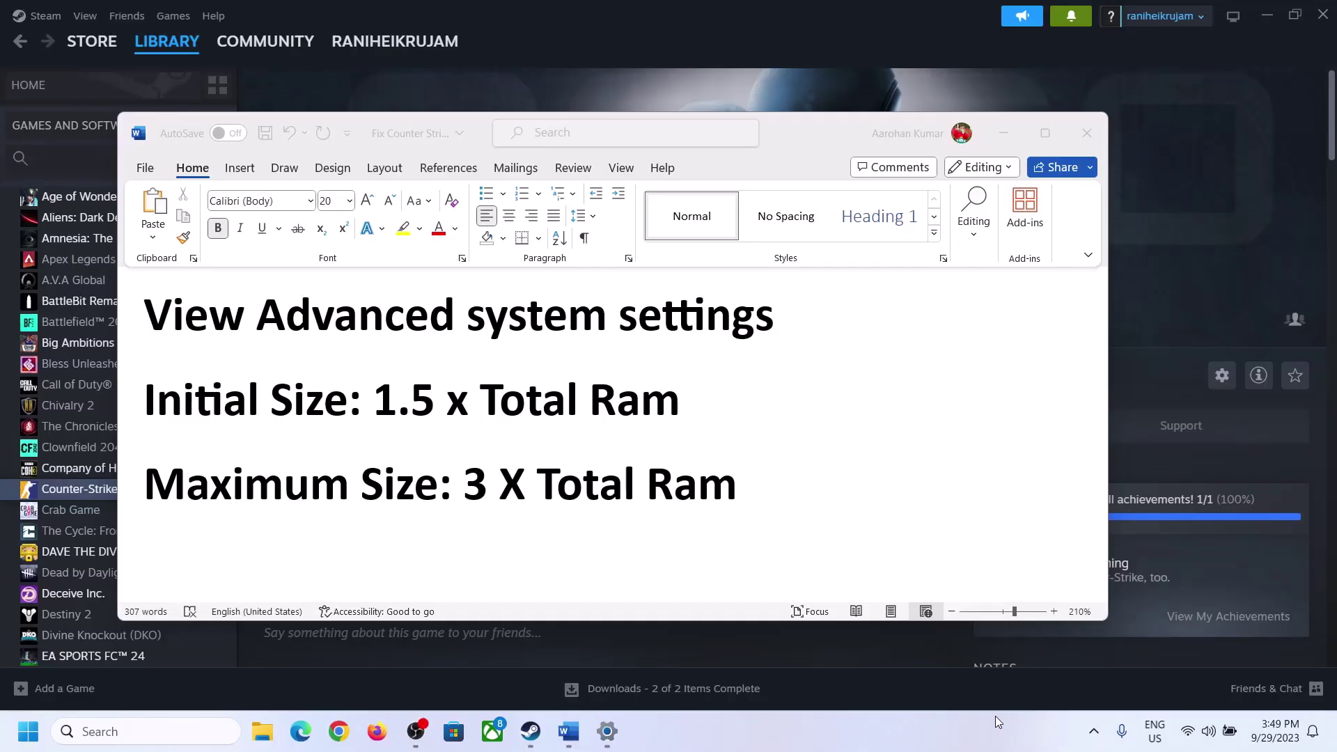
Step: Copy "View Advanced system settings" from the Word document, search Windows for it, and open the matching Control Panel result
left_click(224, 322)
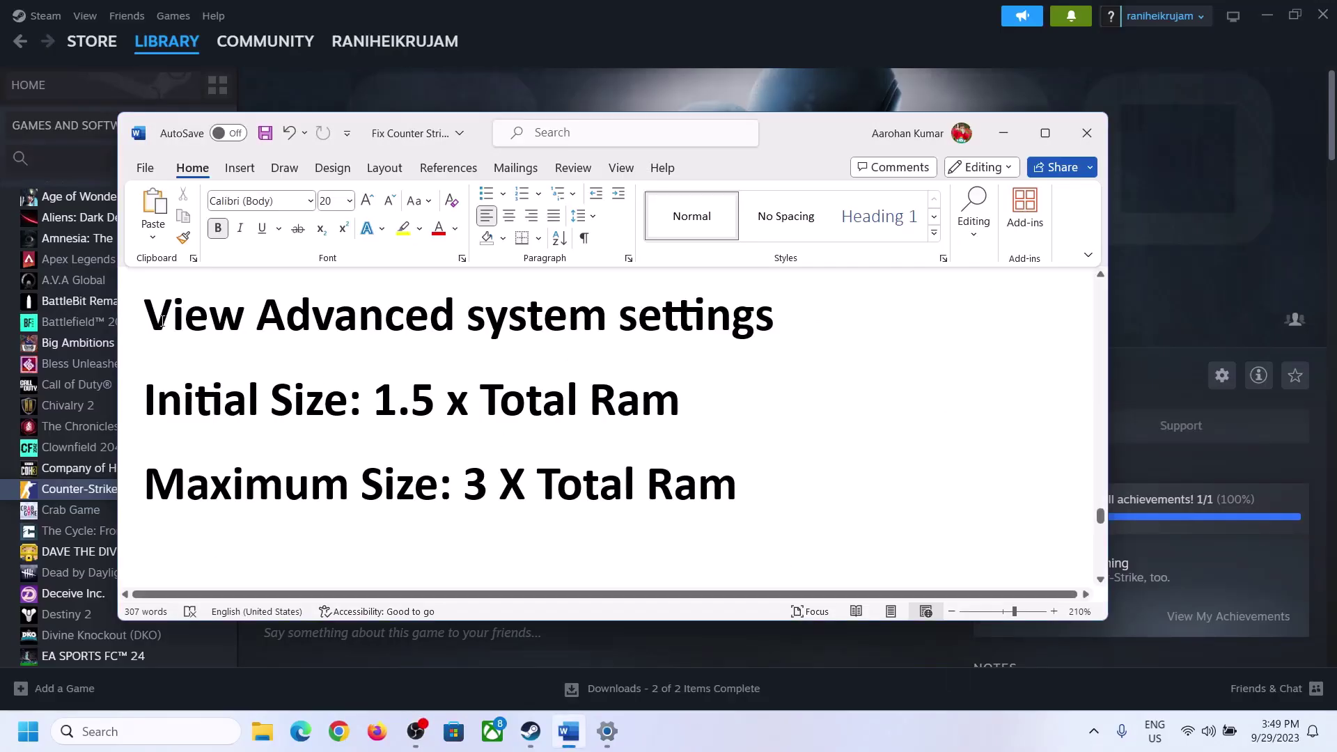
left_click_drag(242, 332, 746, 329)
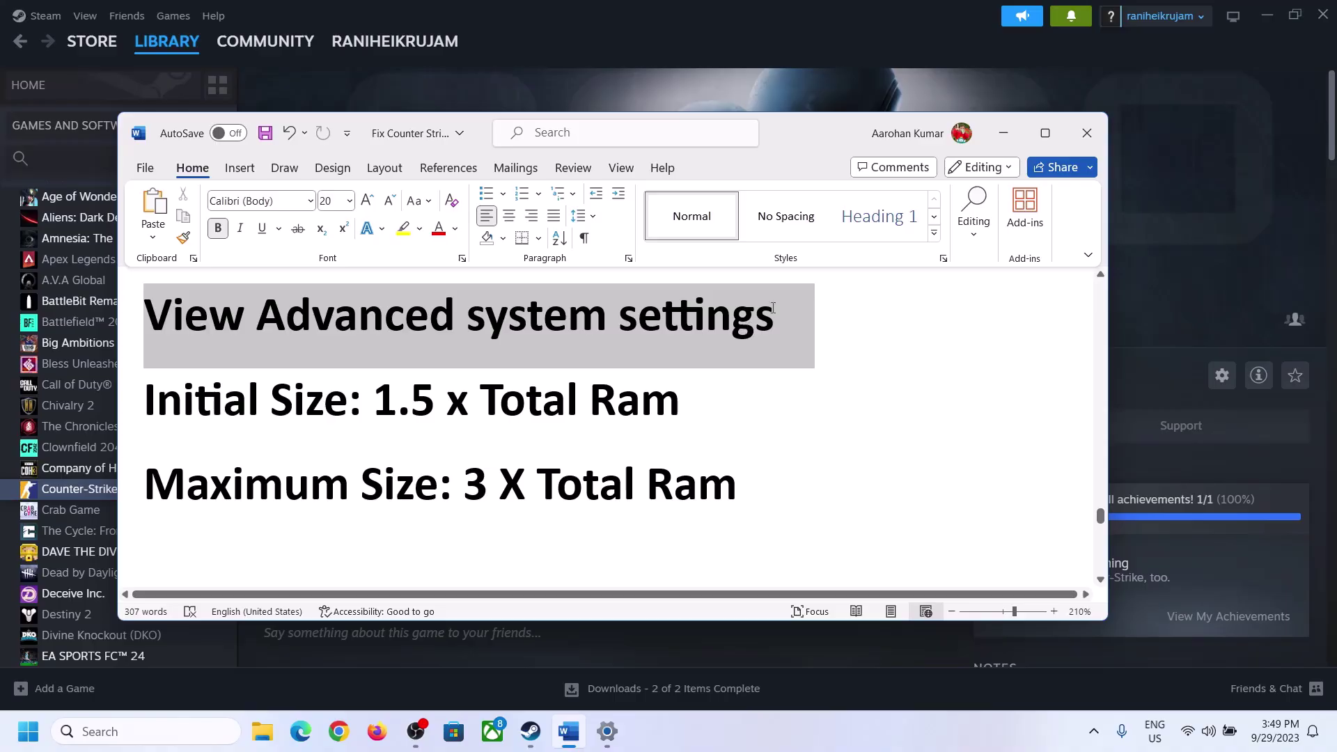
key("ctrl+c")
left_click(156, 731)
key("ctrl+v")
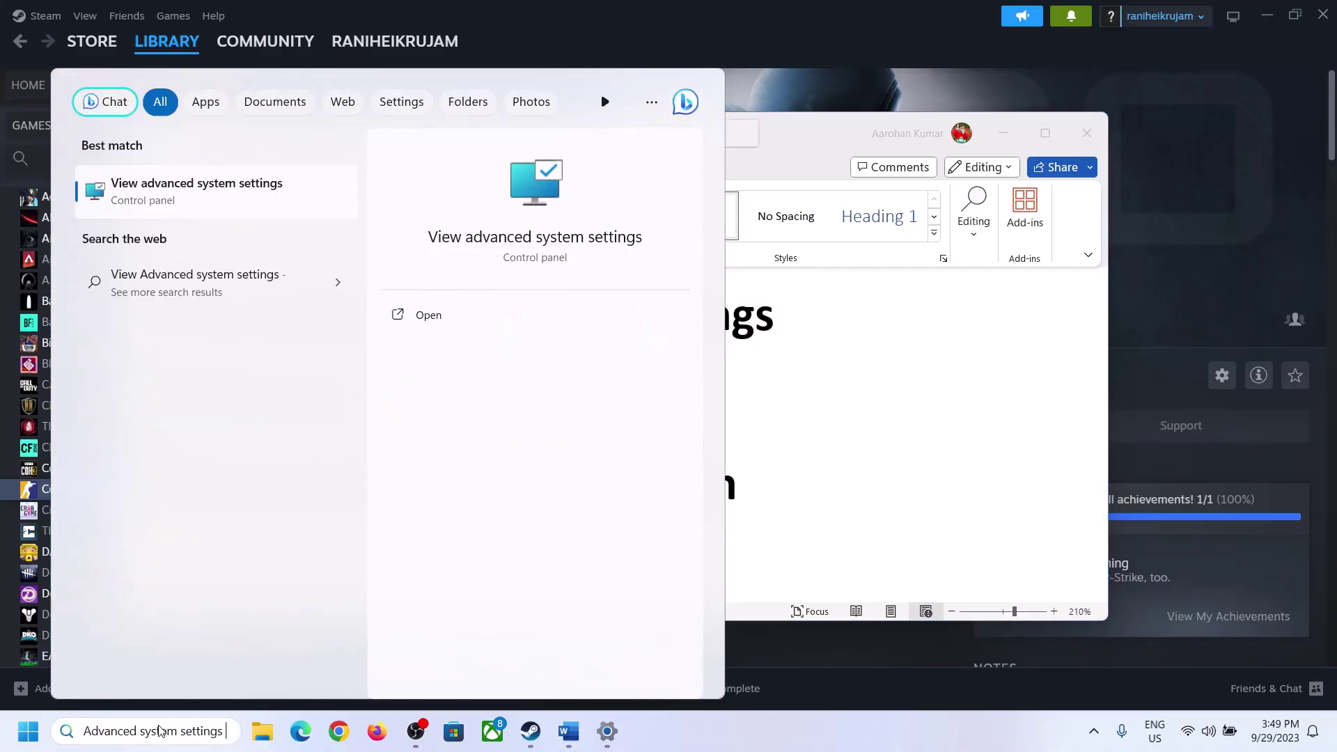
left_click(192, 202)
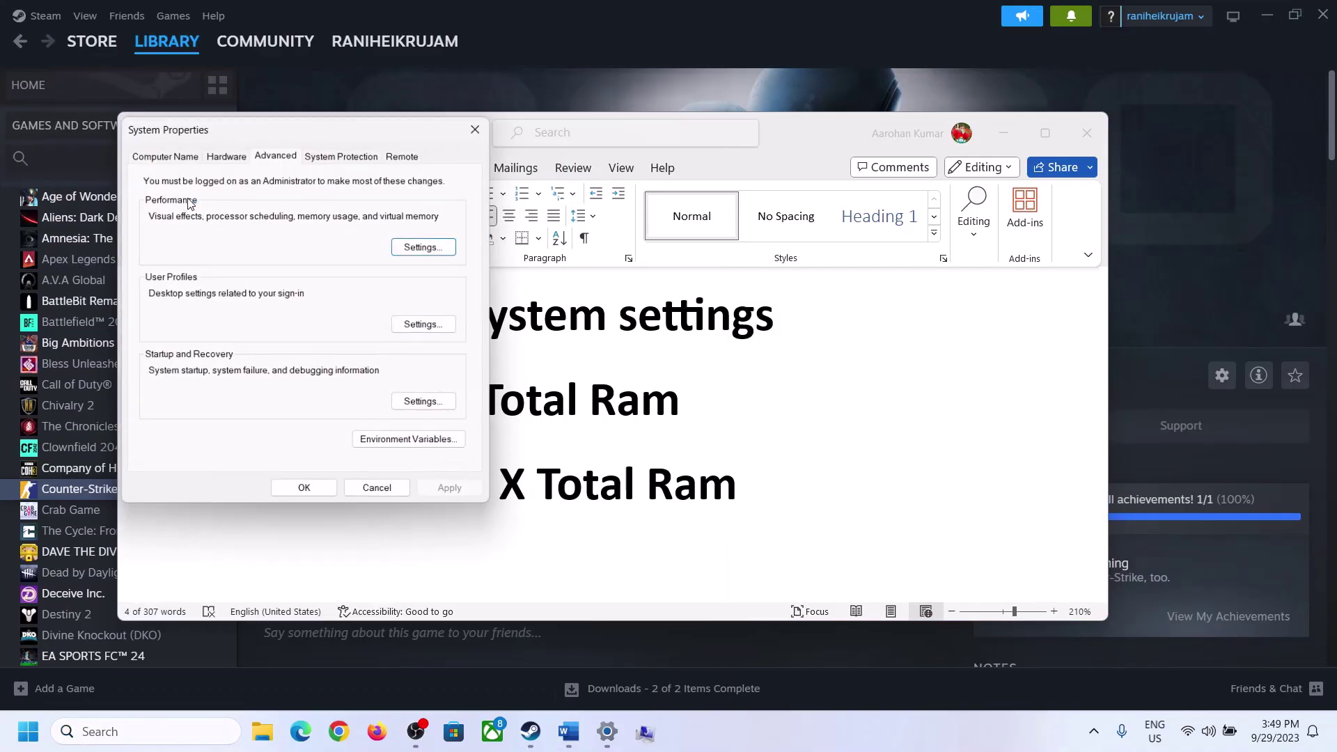
Step: Open the Virtual Memory settings from the advanced performance options and turn off automatic paging file management for all drives
left_click_drag(276, 132, 596, 237)
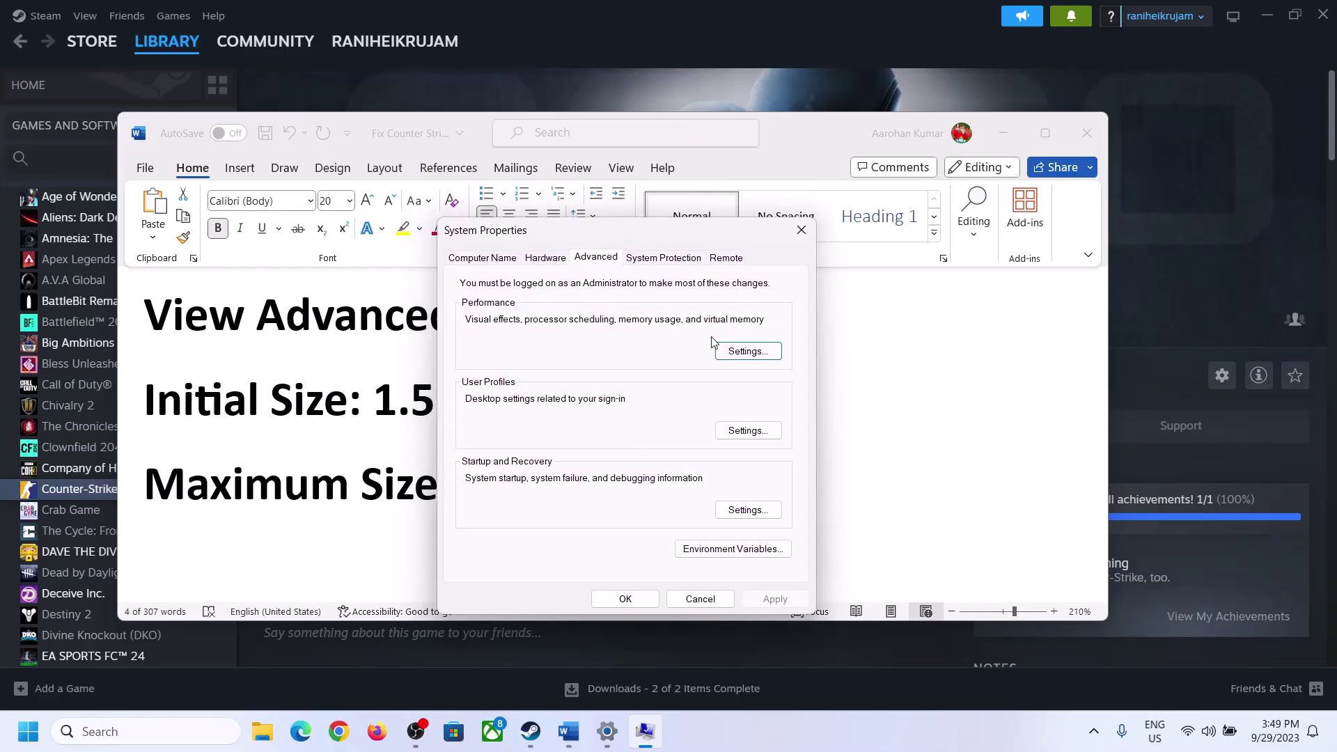
left_click(750, 353)
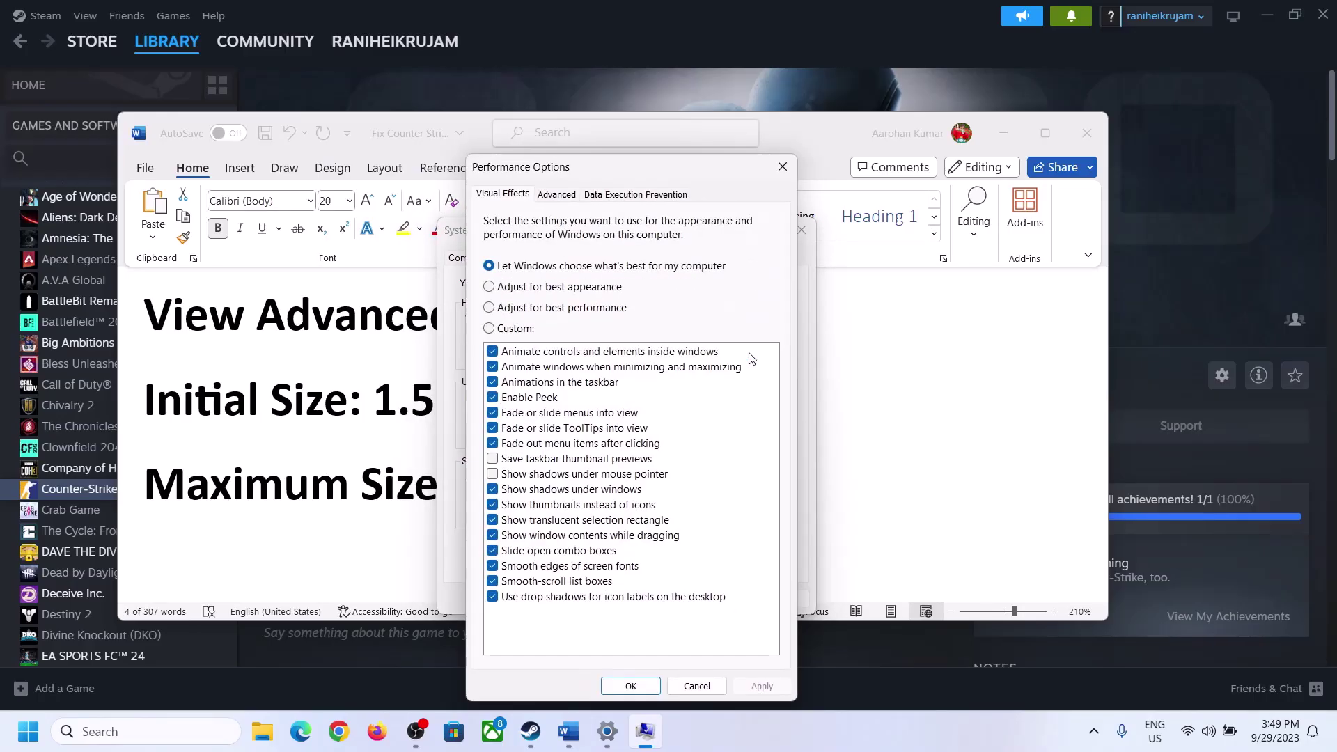
left_click(557, 195)
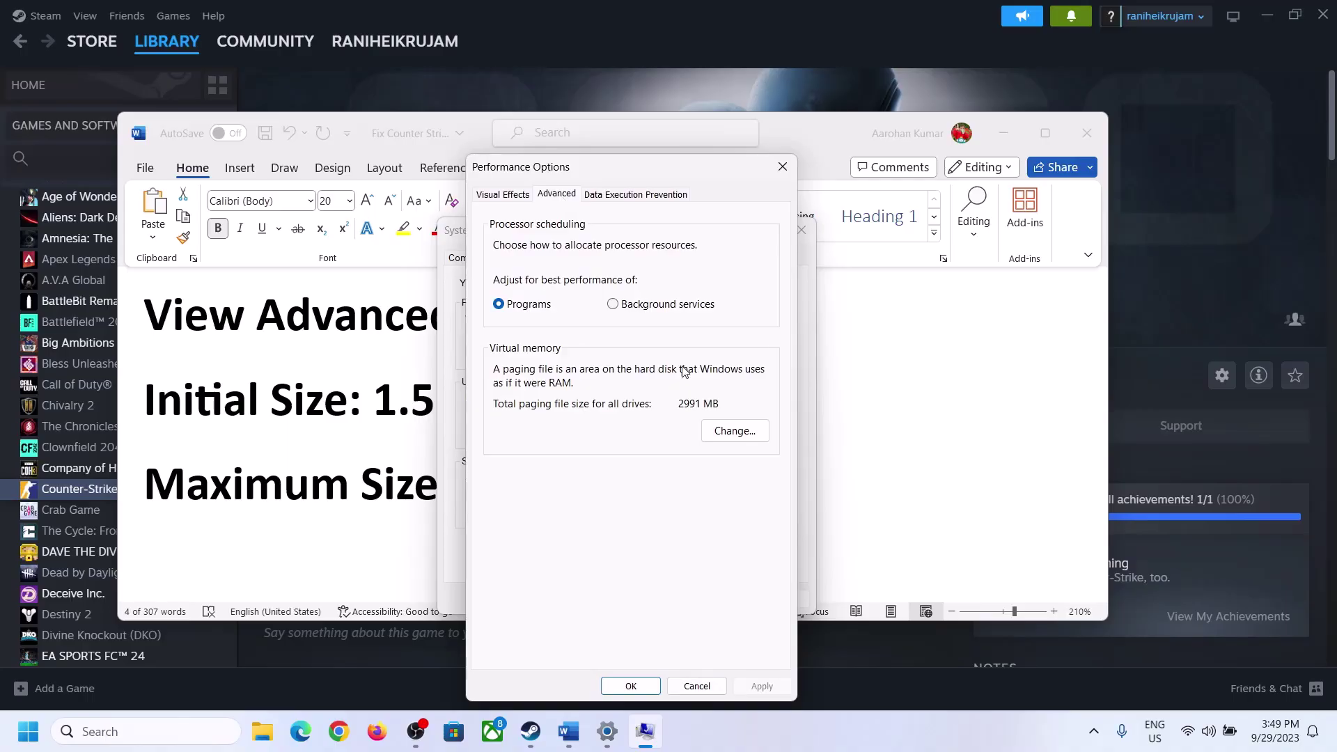
left_click(740, 431)
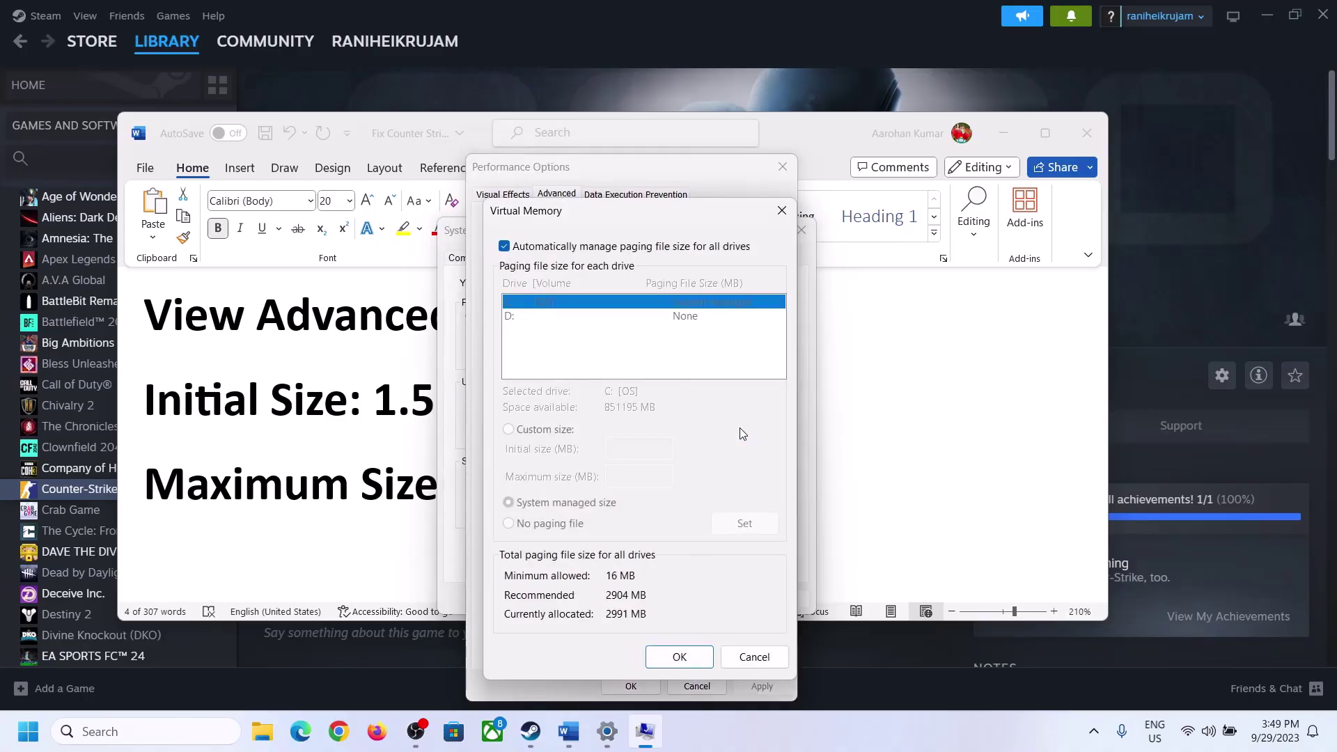
left_click(504, 246)
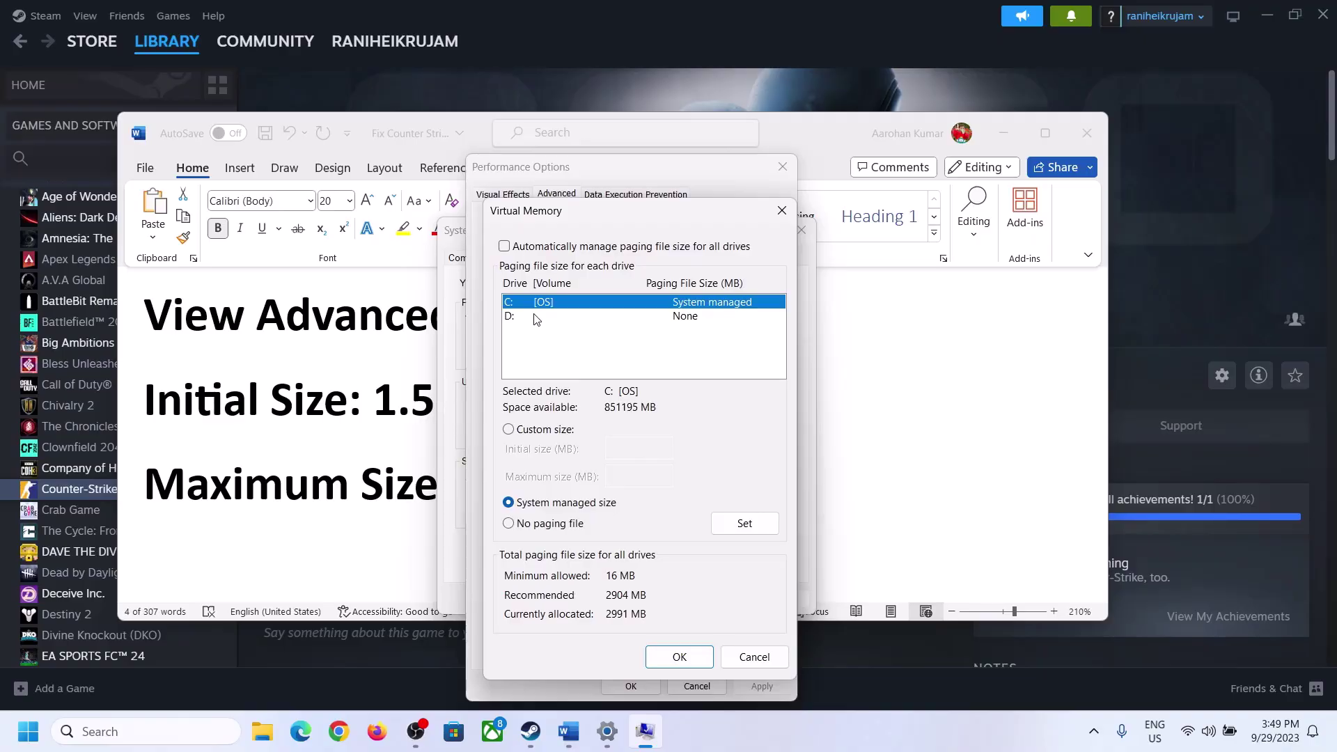